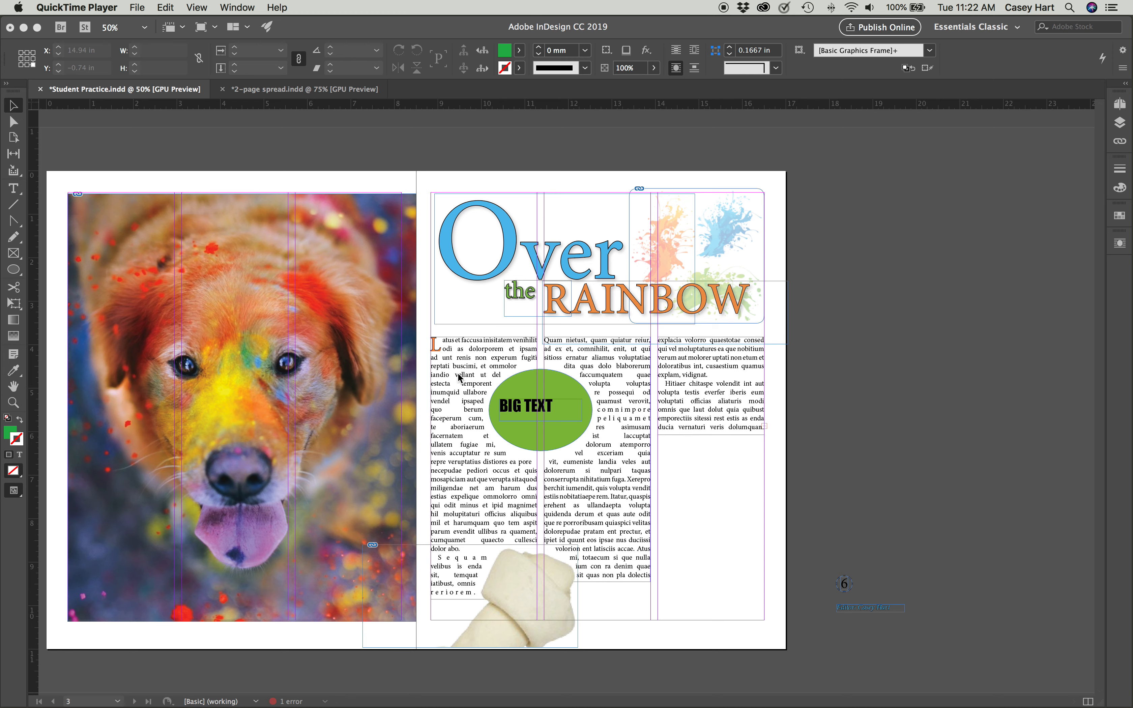
Examine the dotted divider line and title layout in the finished 2-page spread document, with and without frame edges and guides.
click(806, 352)
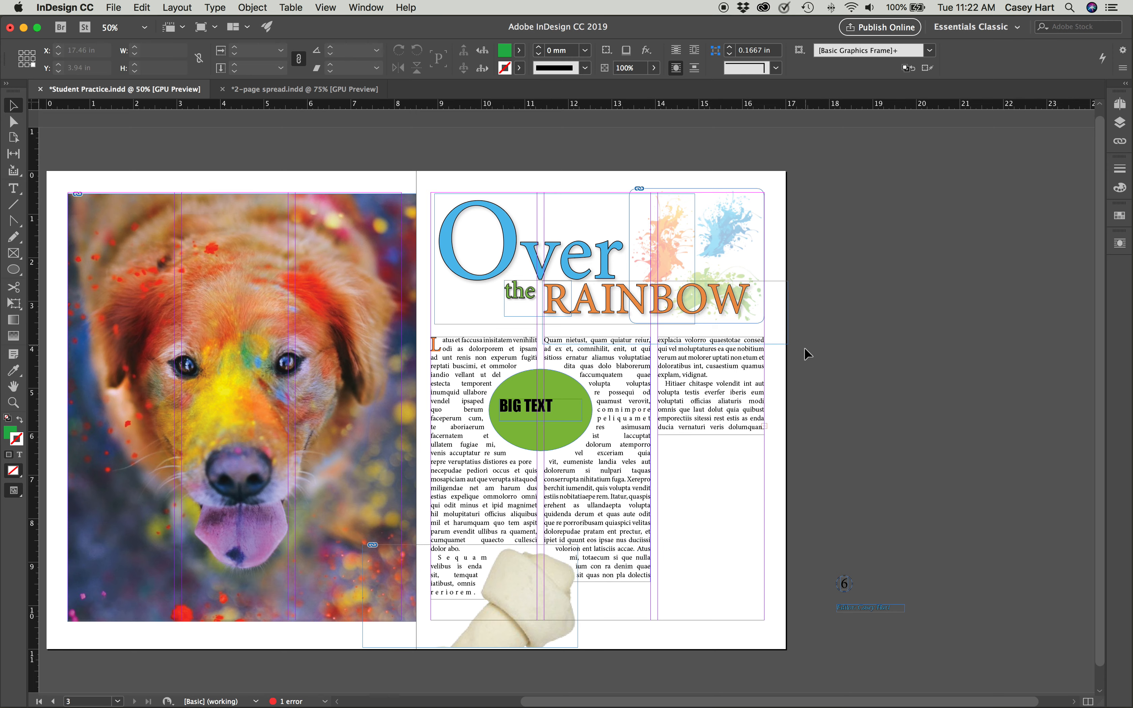
click(252, 90)
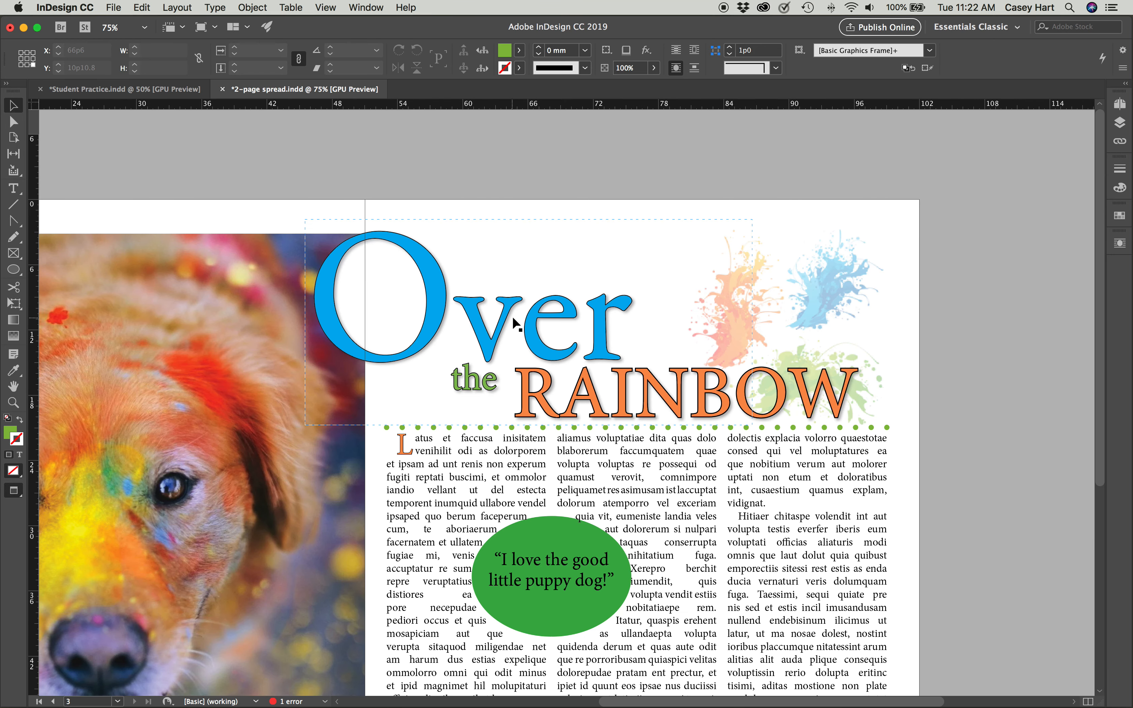
key(super+minus)
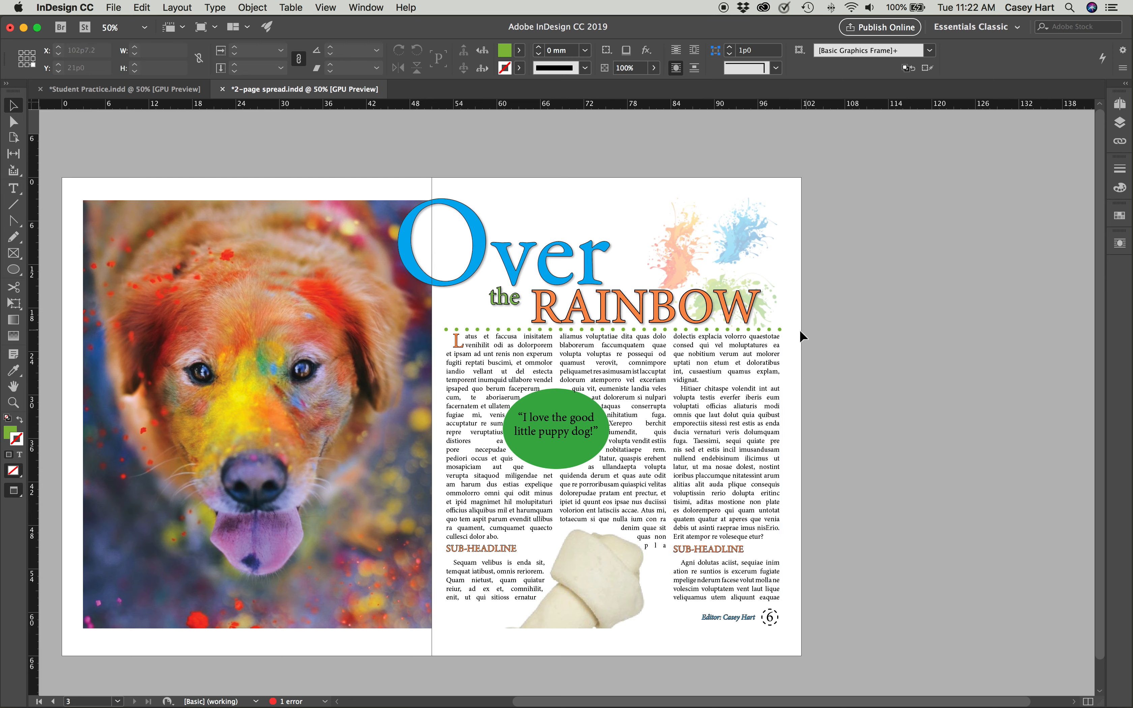
click(782, 330)
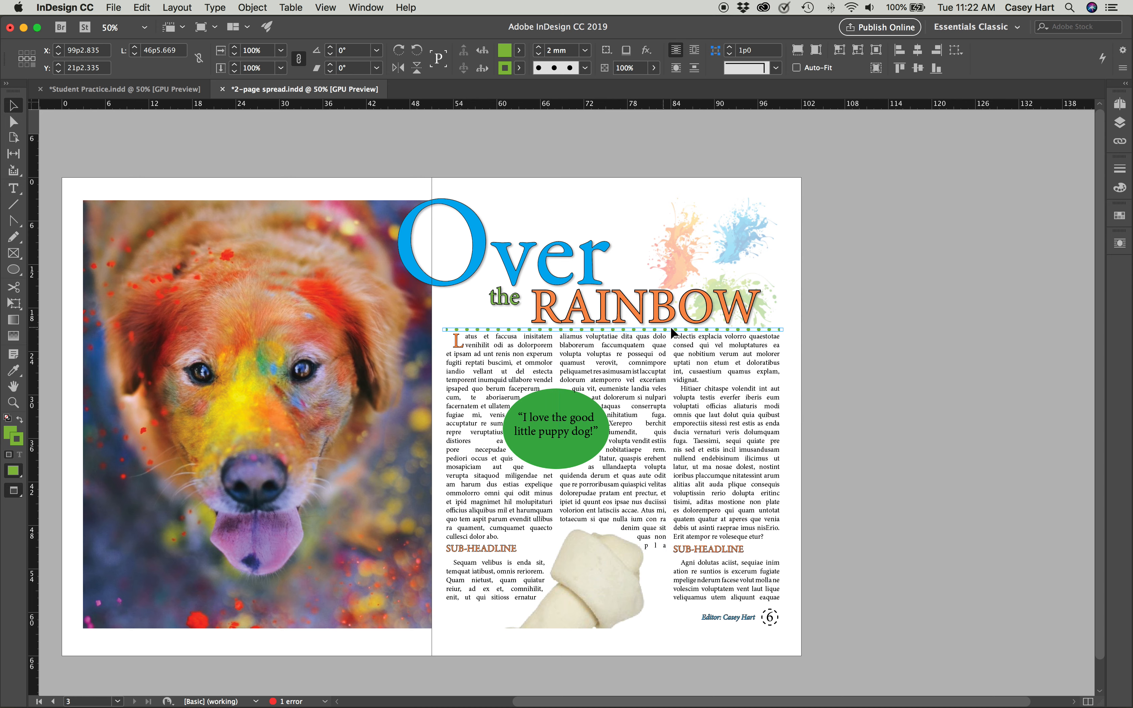
click(812, 337)
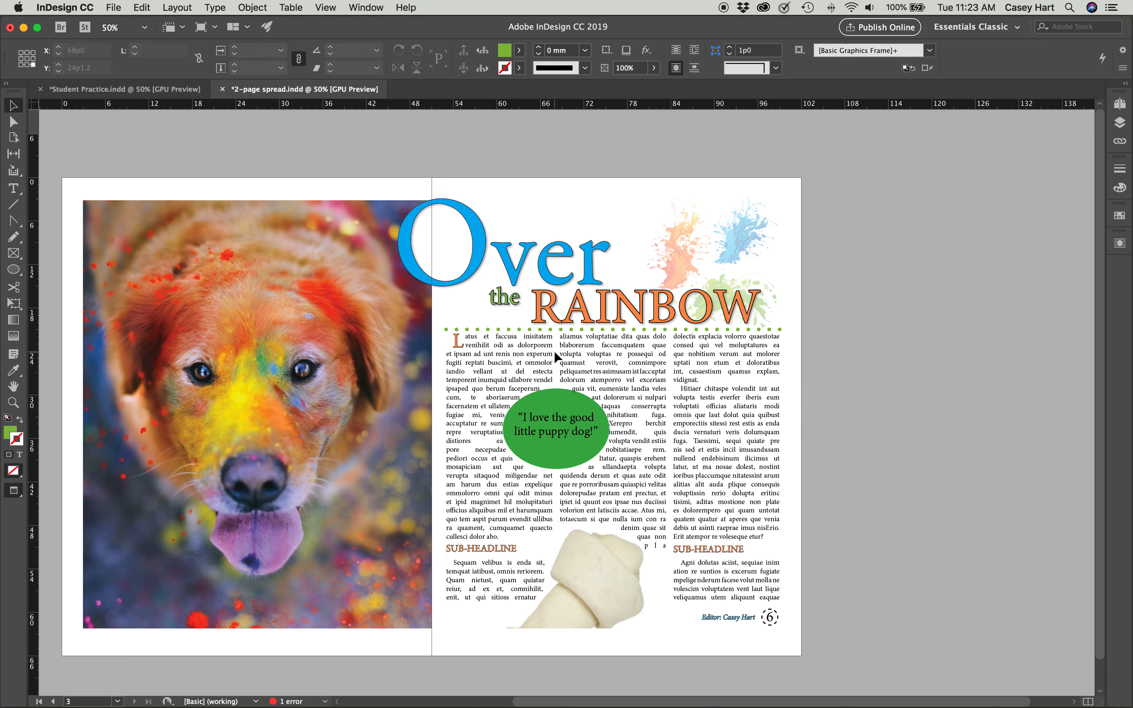
key(super+equal)
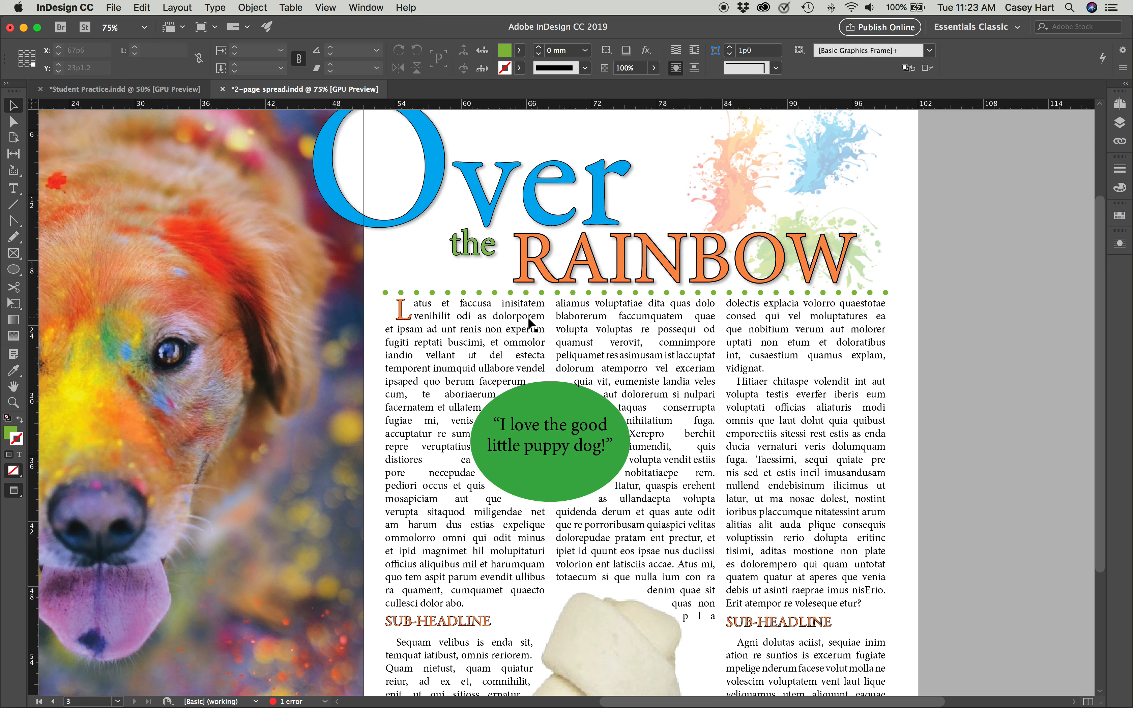
key(w)
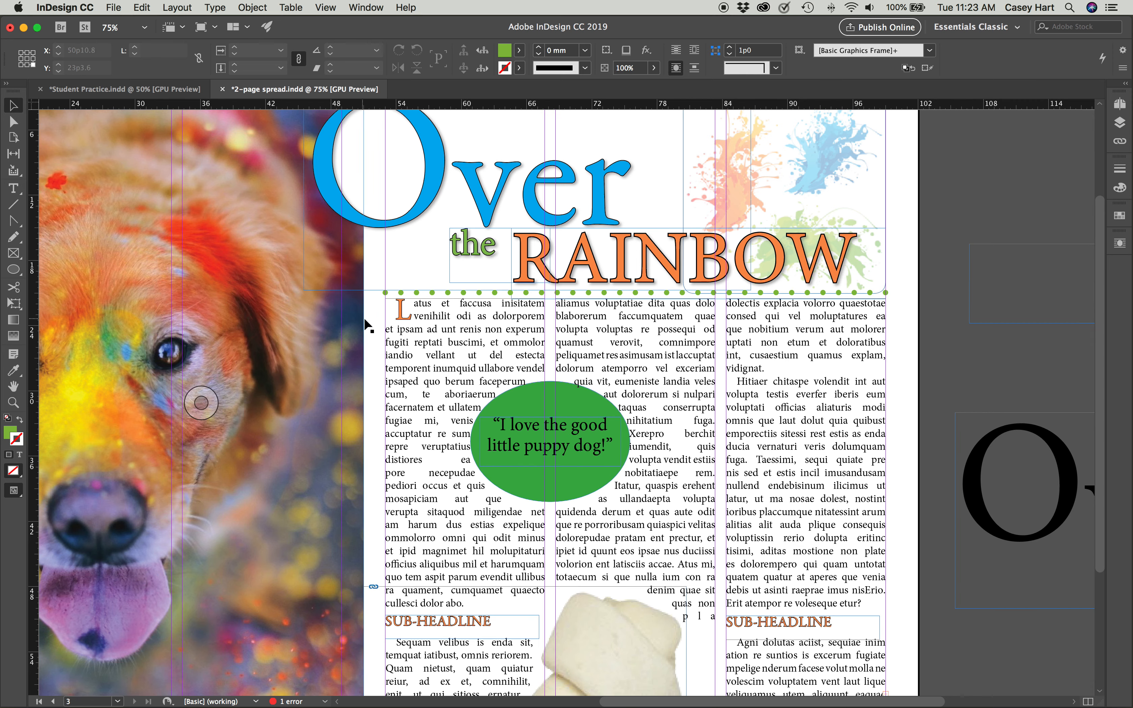
scroll(824, 327, right, 1)
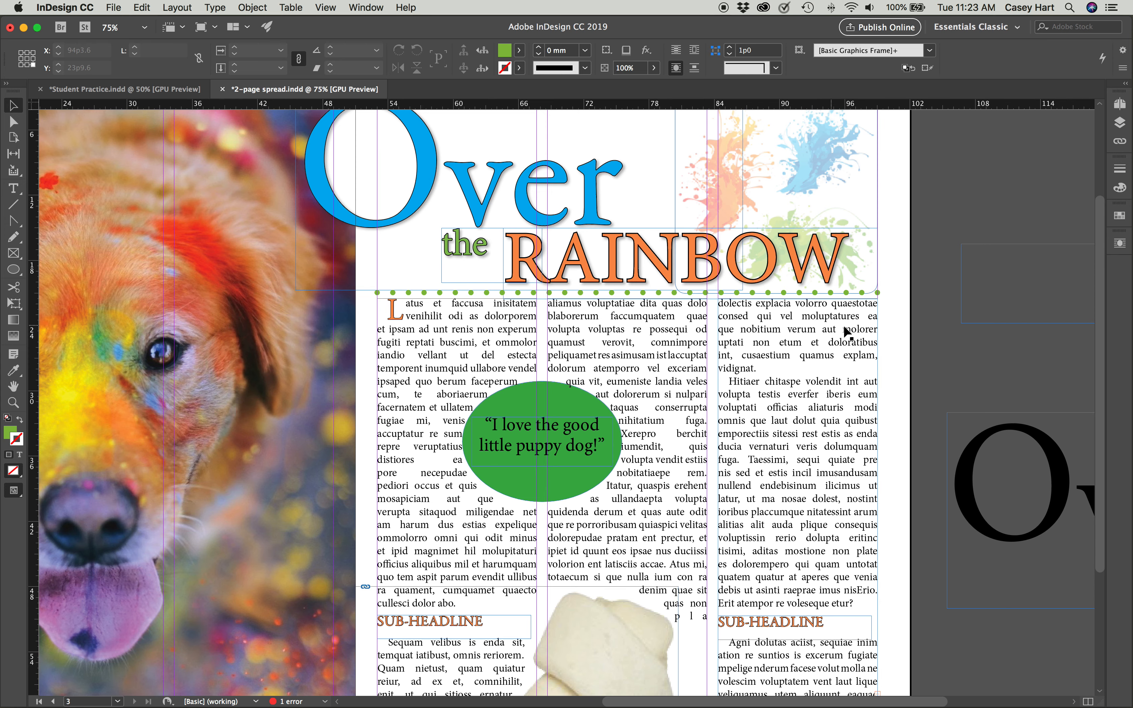
scroll(845, 330, left, 3)
key(w)
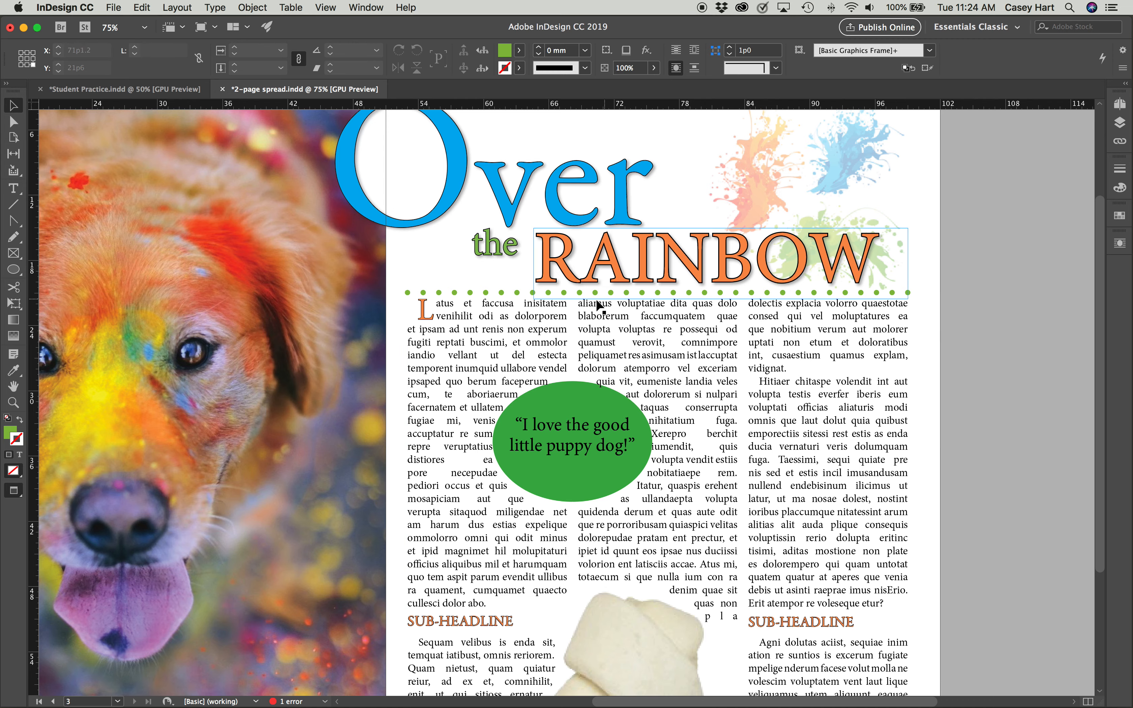
scroll(797, 520, down, 4)
scroll(796, 518, up, 6)
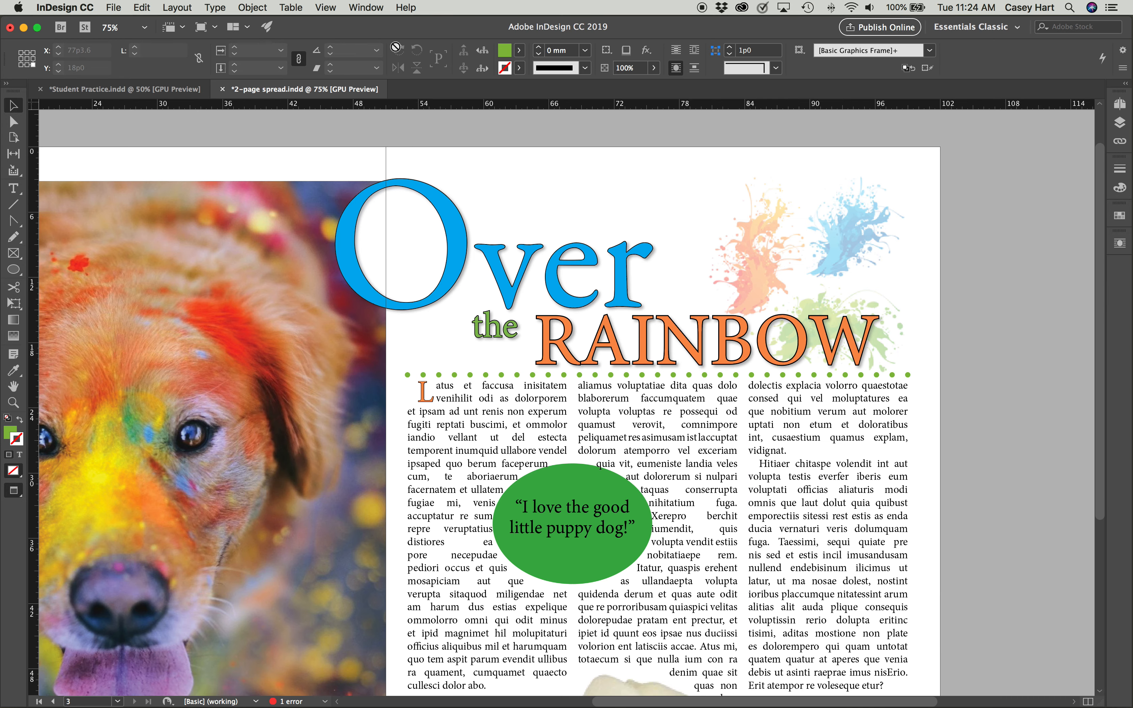
In Student Practice.indd, draw a horizontal line about 7.67 in long across the three columns below the title, with no text wrap.
click(124, 89)
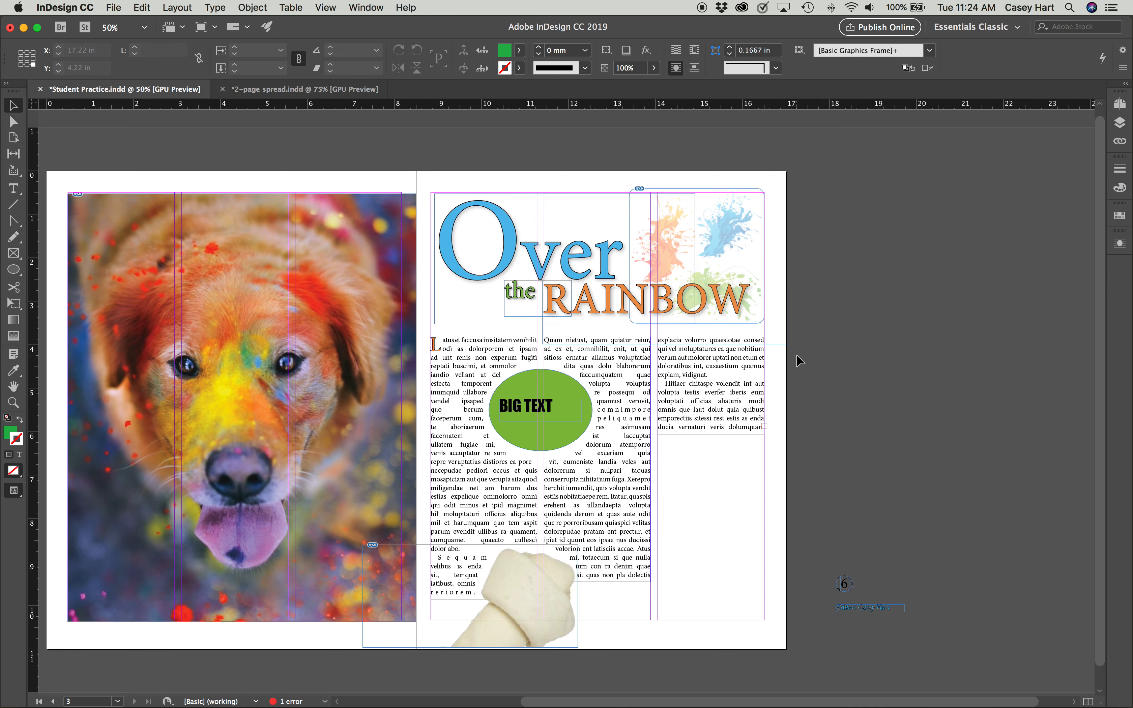
scroll(797, 354, up, 1)
key(super+equal)
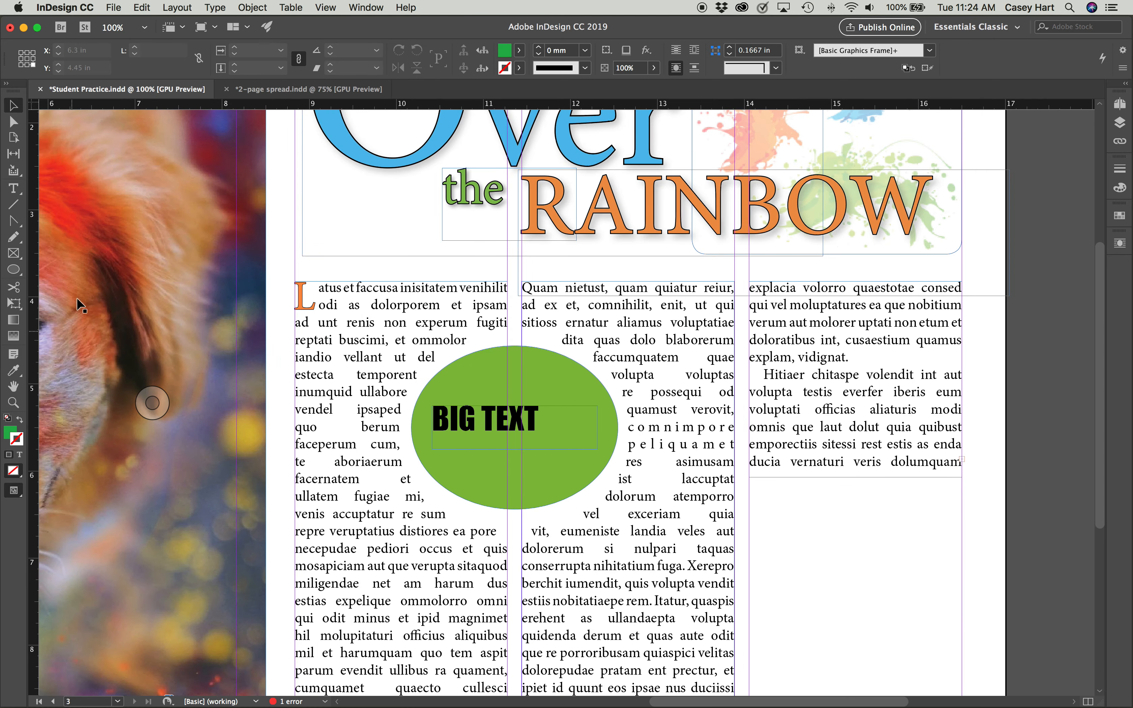
click(11, 210)
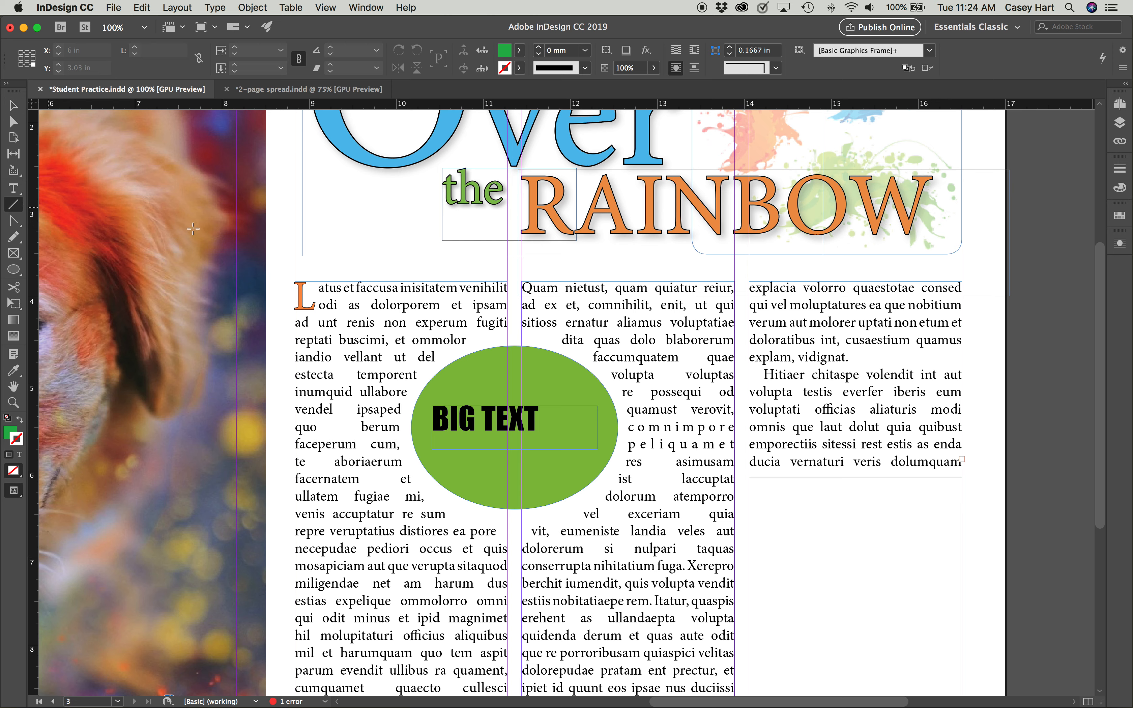
drag(296, 270, 961, 270)
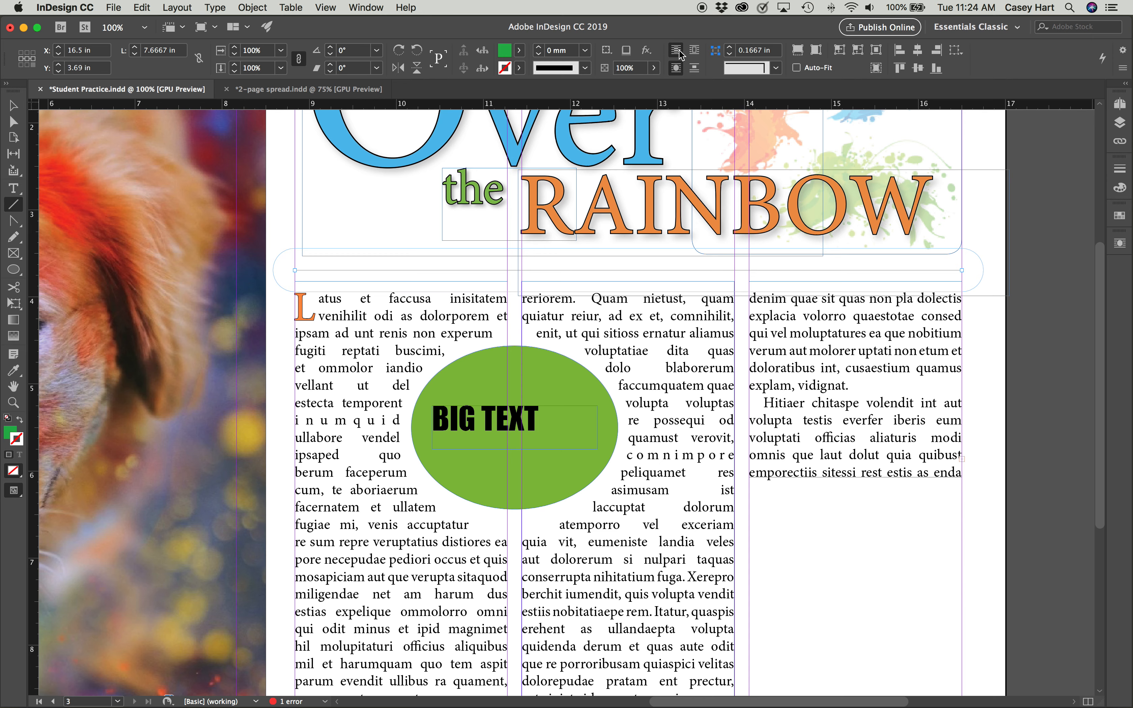
click(677, 52)
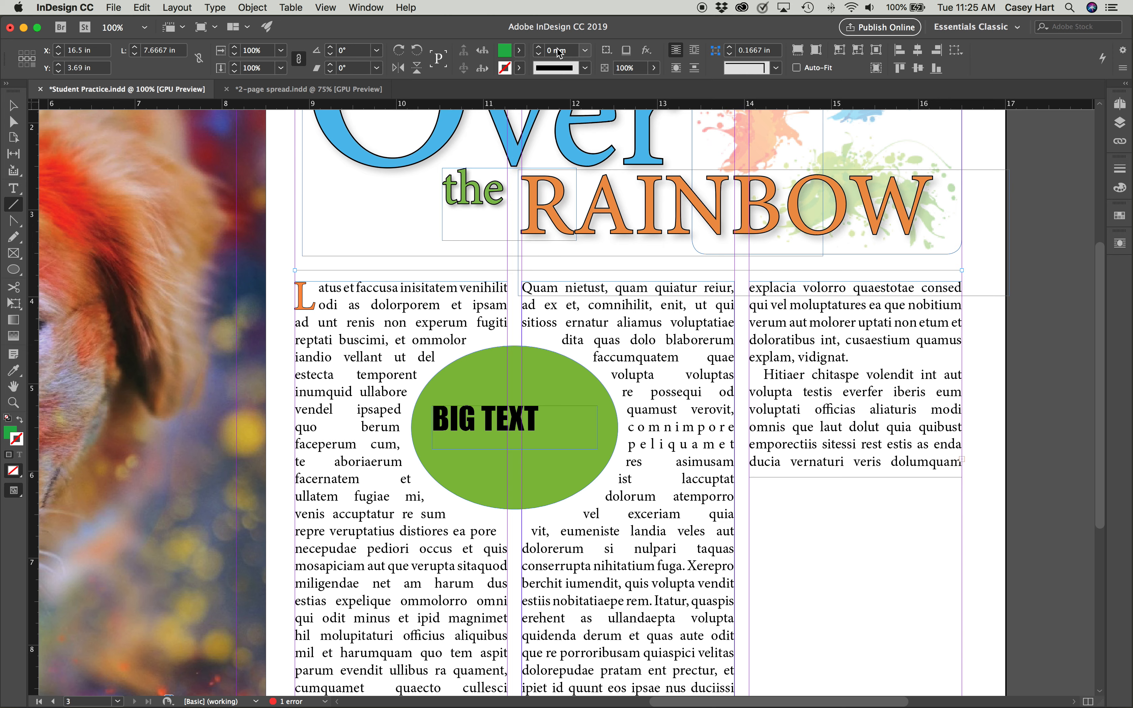
Set the divider line's stroke weight to 1 mm.
click(538, 47)
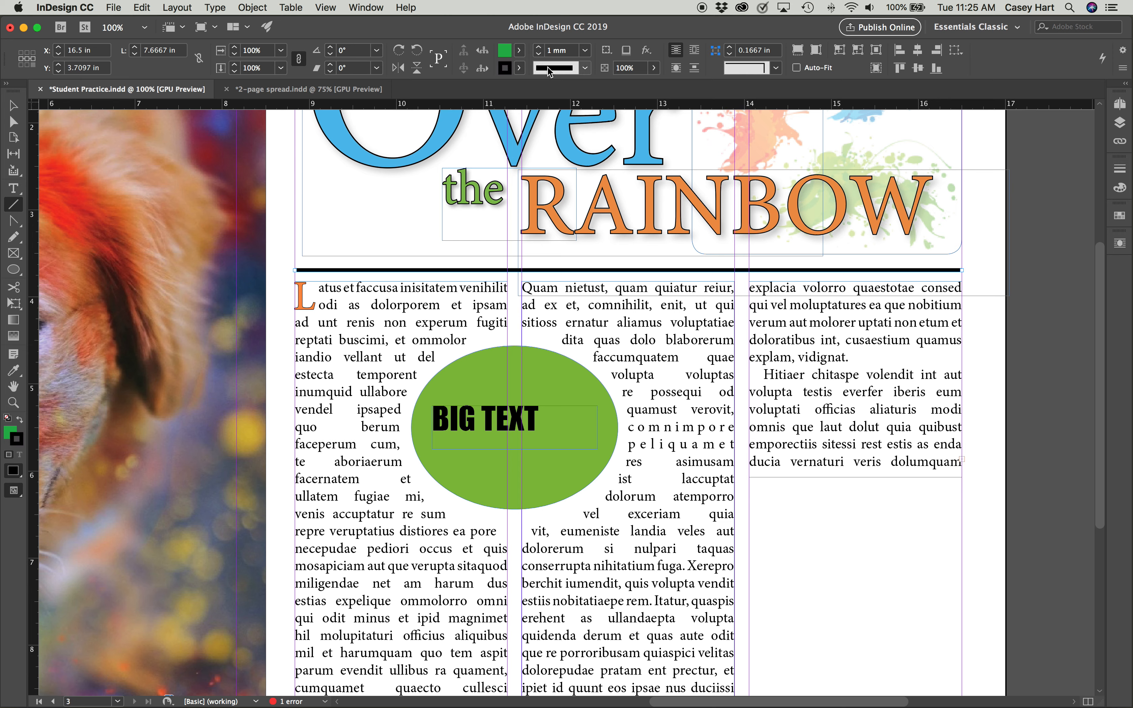
click(538, 47)
click(538, 47)
click(538, 47)
click(539, 47)
click(539, 47)
click(538, 53)
click(538, 53)
click(538, 53)
click(538, 53)
click(539, 53)
Set the divider line's stroke color to the green C=75 M=5 Y=100 K=0 and preview the page without guides.
click(519, 70)
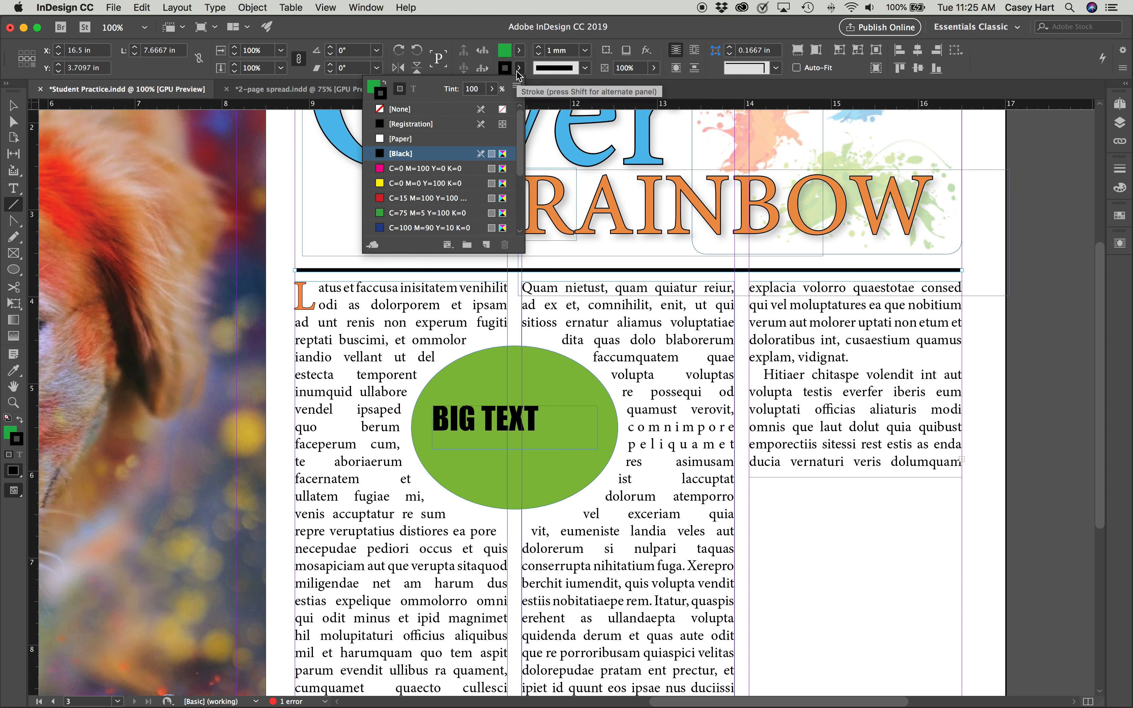
click(399, 214)
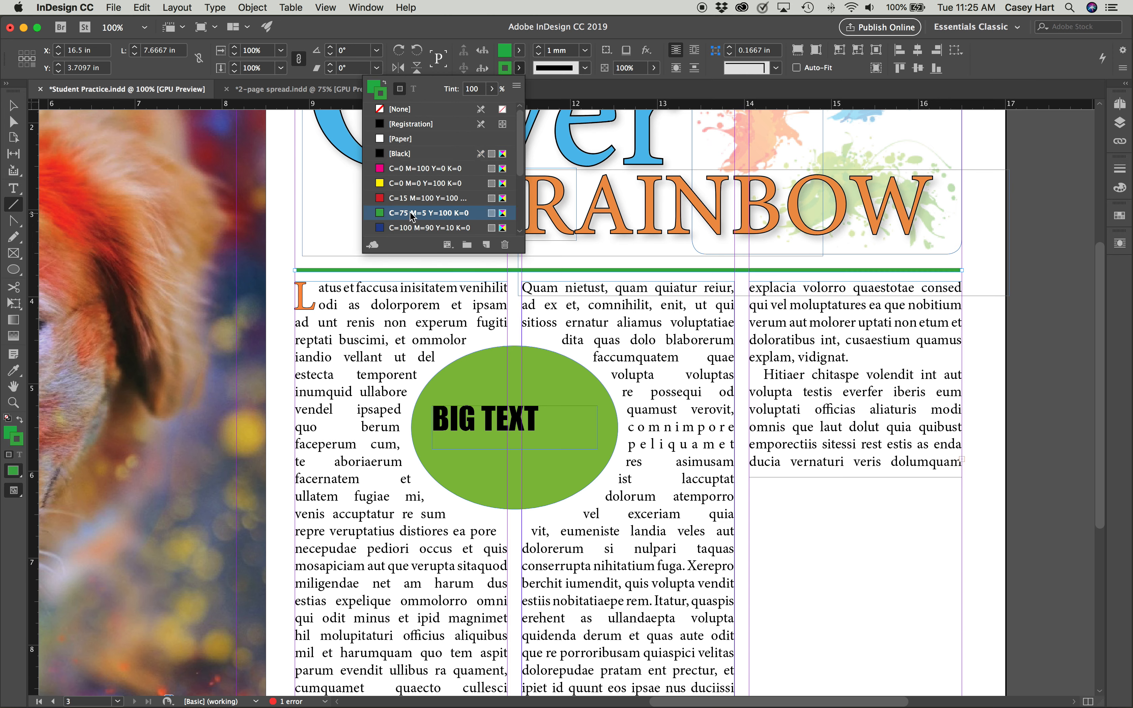
click(416, 228)
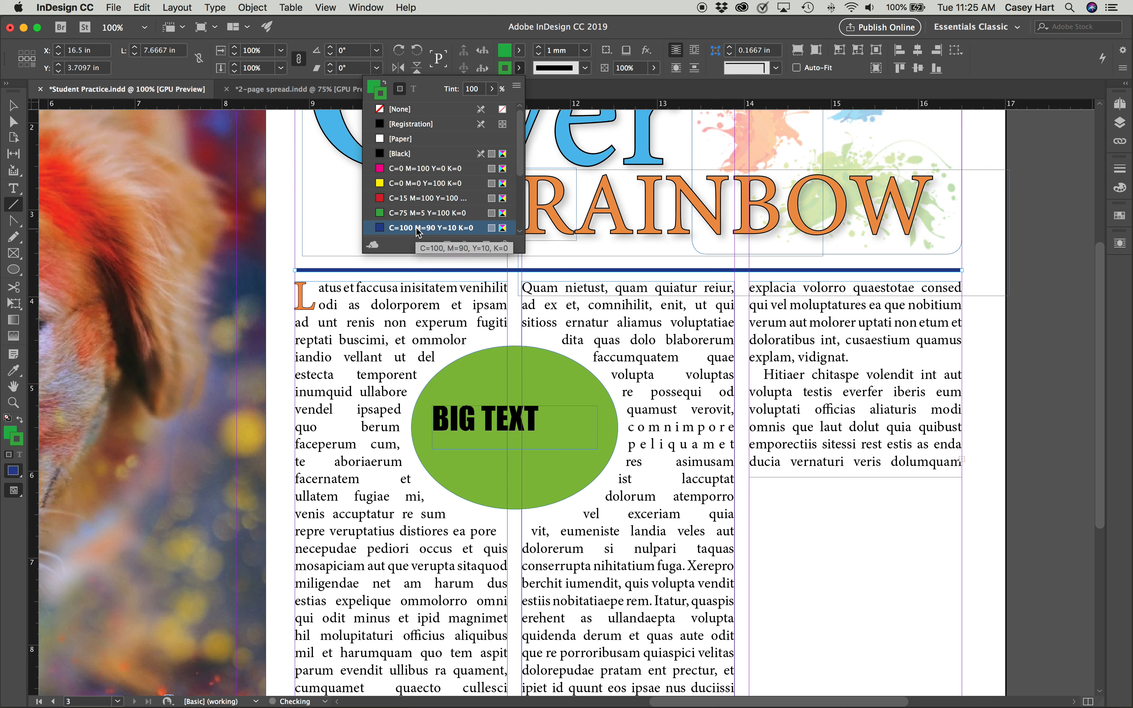
scroll(457, 199, down, 2)
scroll(457, 199, down, 2)
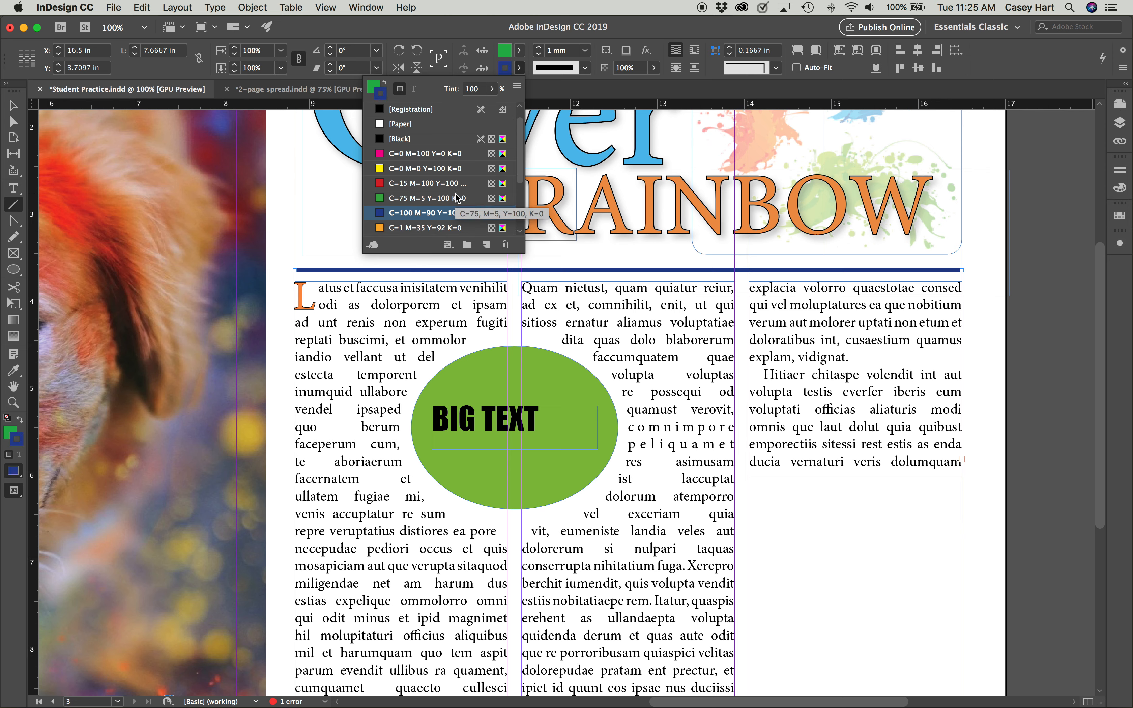
click(409, 227)
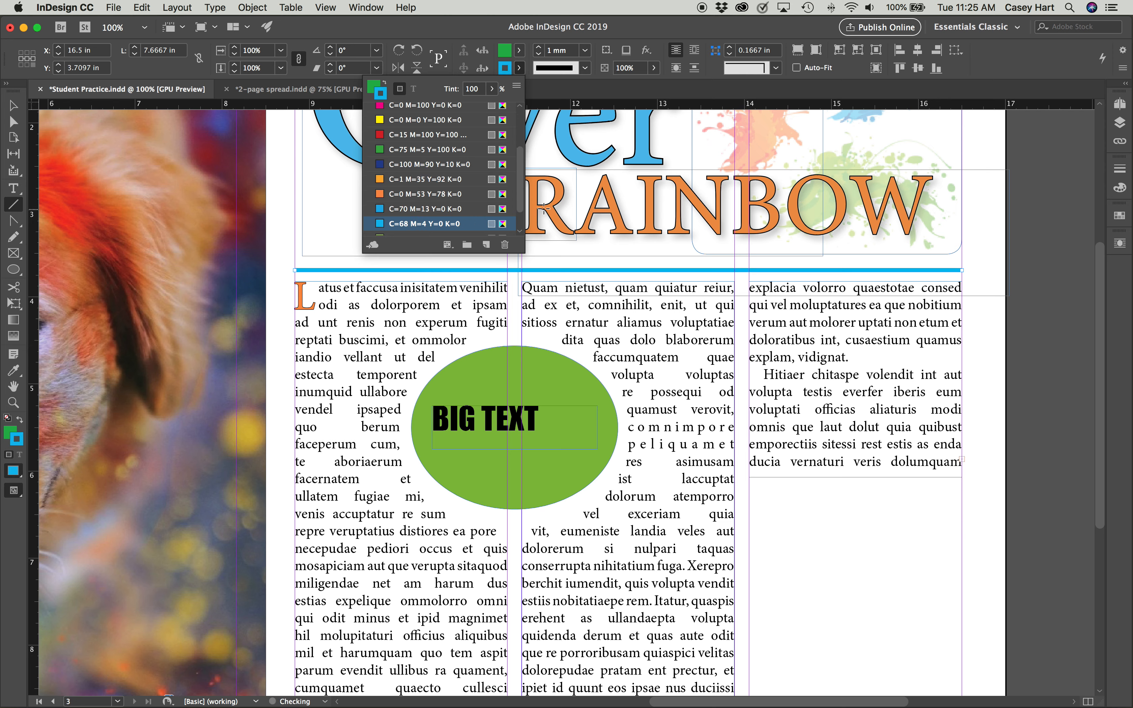
click(409, 150)
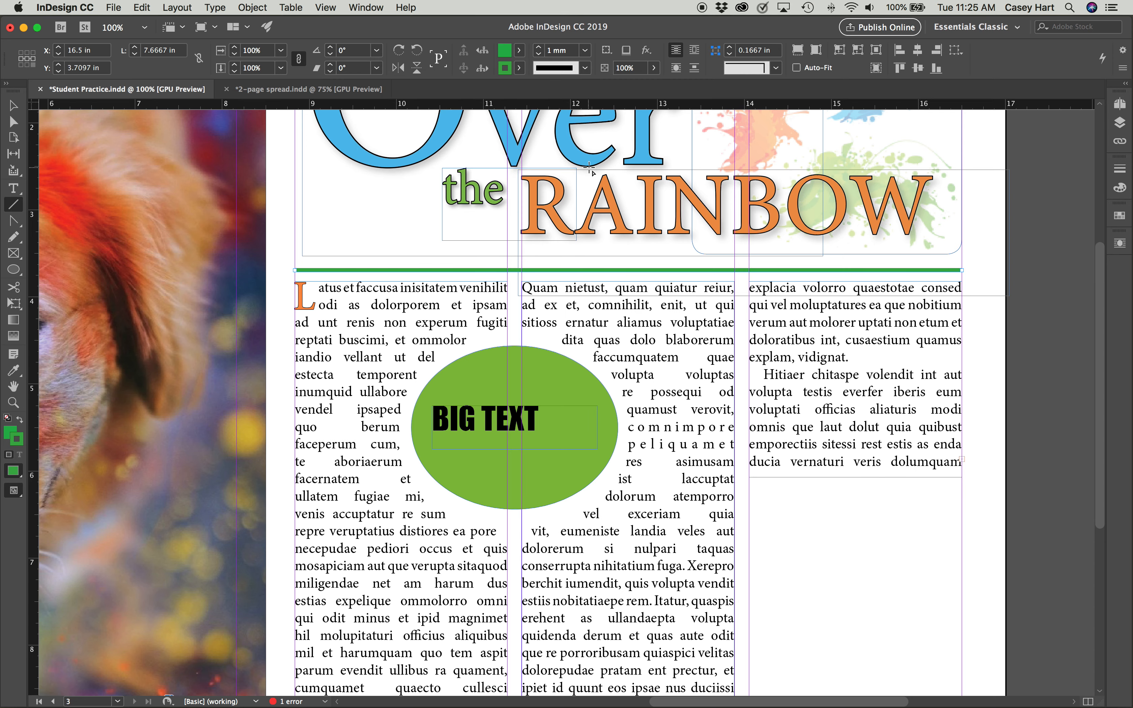
key(w)
scroll(712, 260, right, 2)
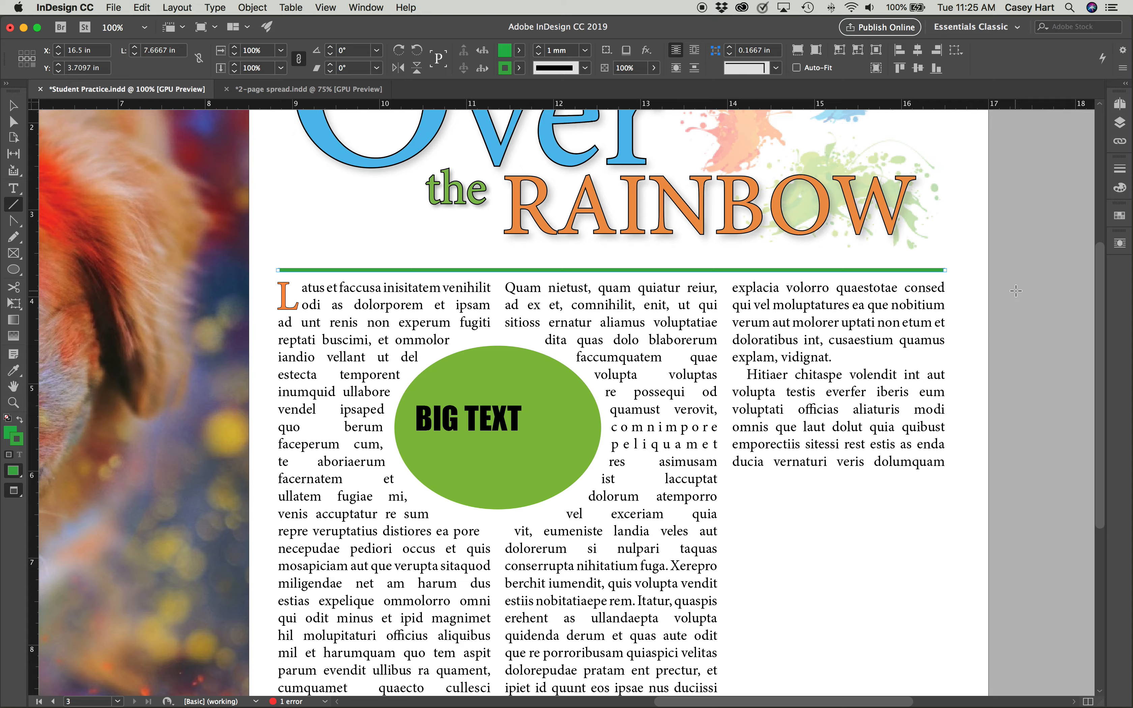
scroll(1016, 291, up, 5)
key(w)
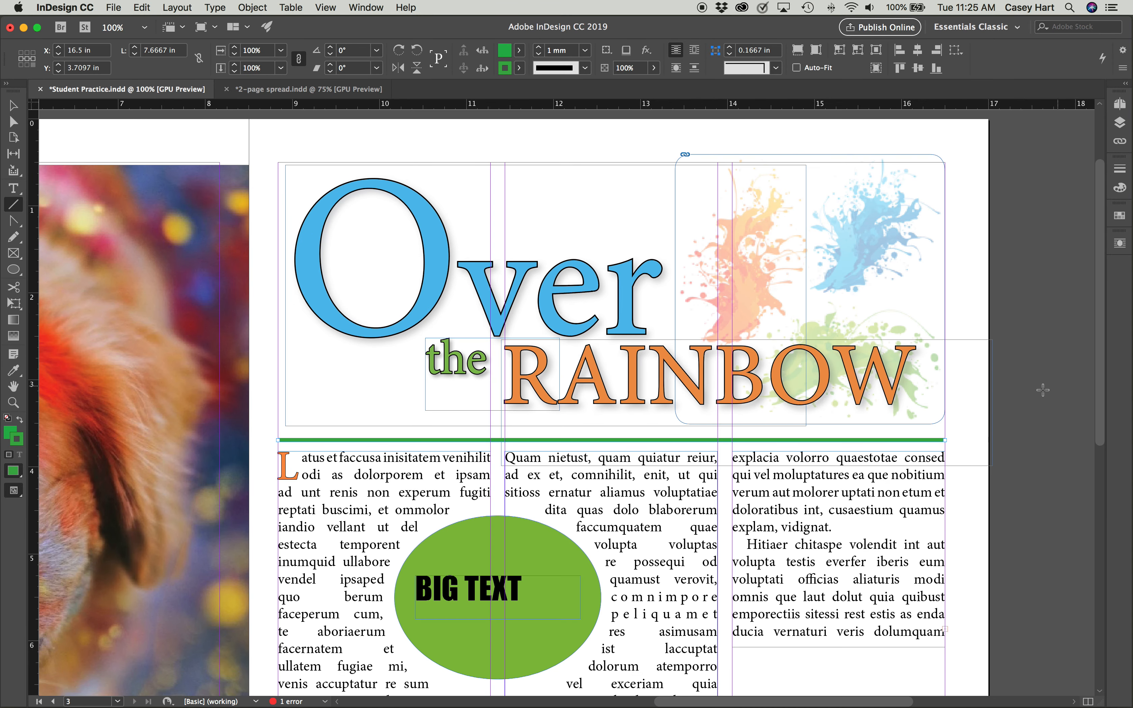
Try the Thick - Thick stroke style on the green divider line, and undo it.
click(20, 111)
scroll(638, 337, down, 1)
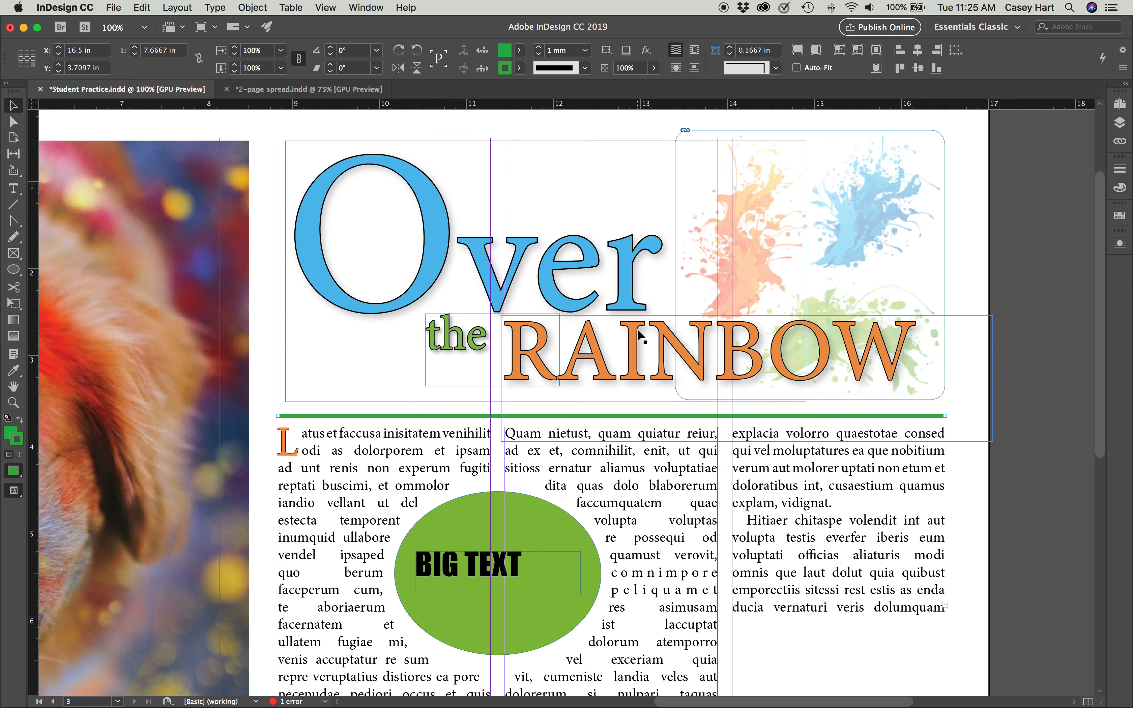
click(585, 68)
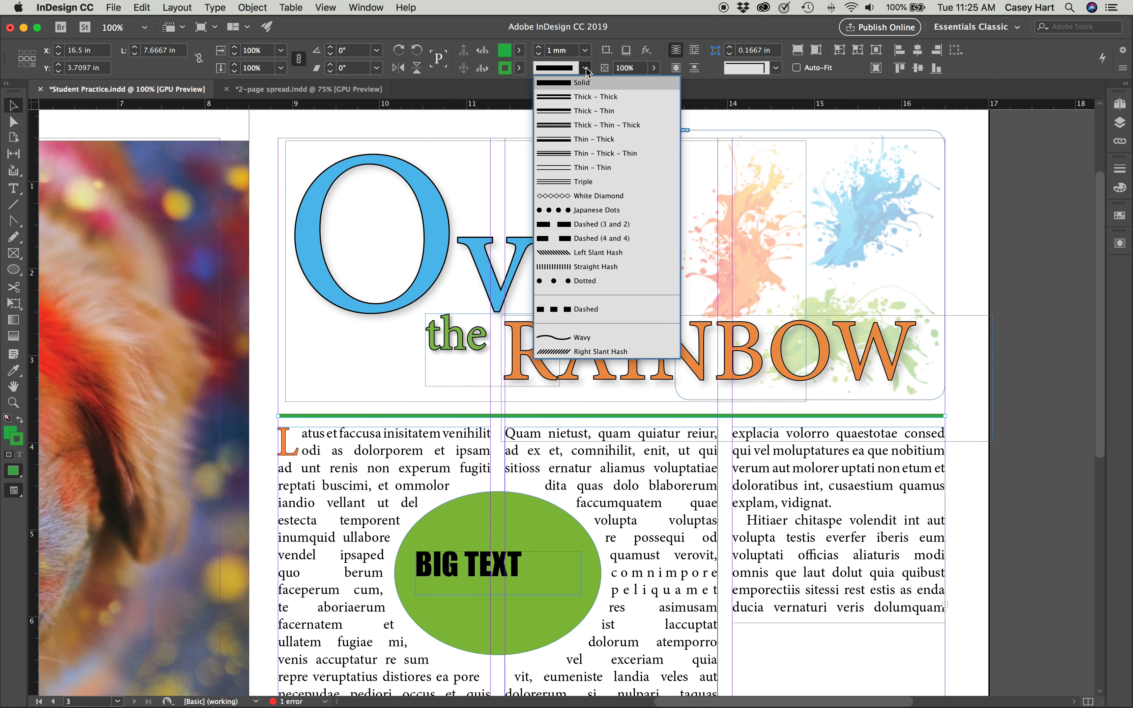
click(594, 97)
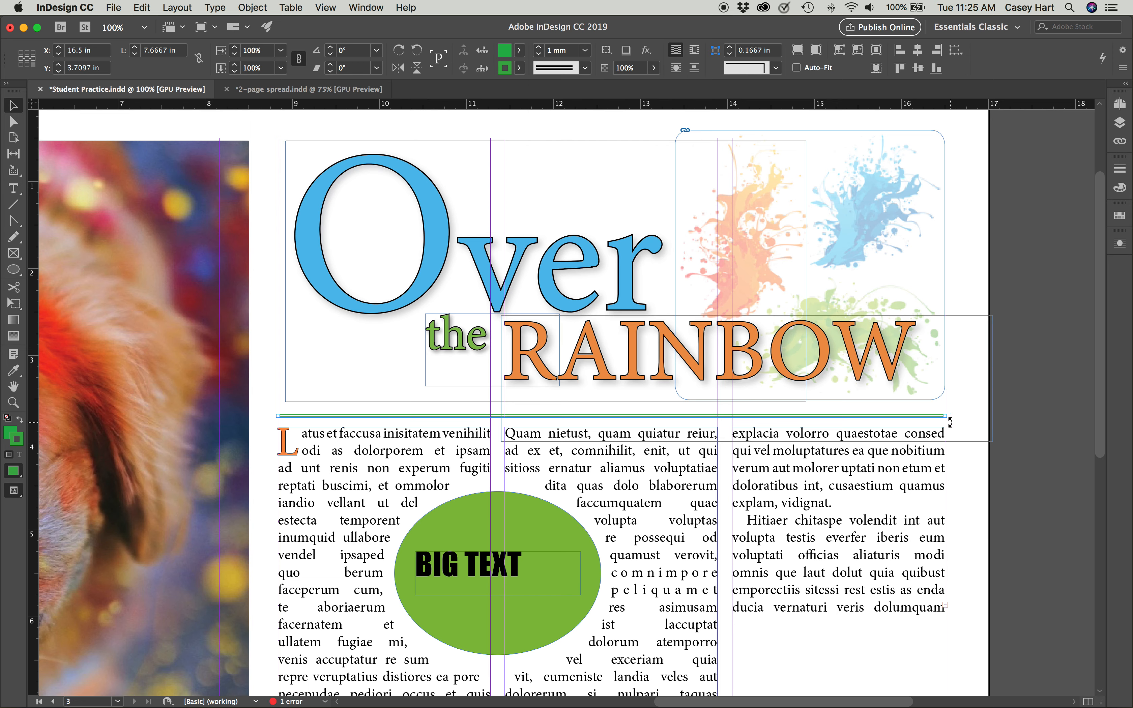
click(582, 58)
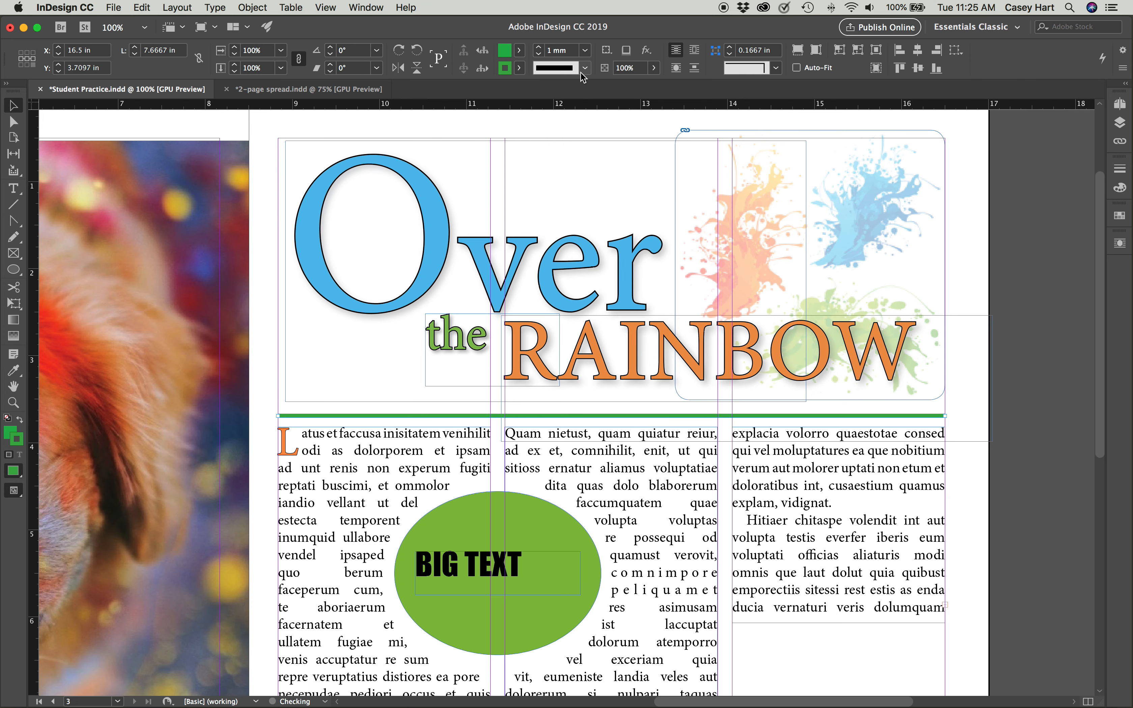
Try the White Diamond stroke style on the divider line and preview it without guides.
click(586, 68)
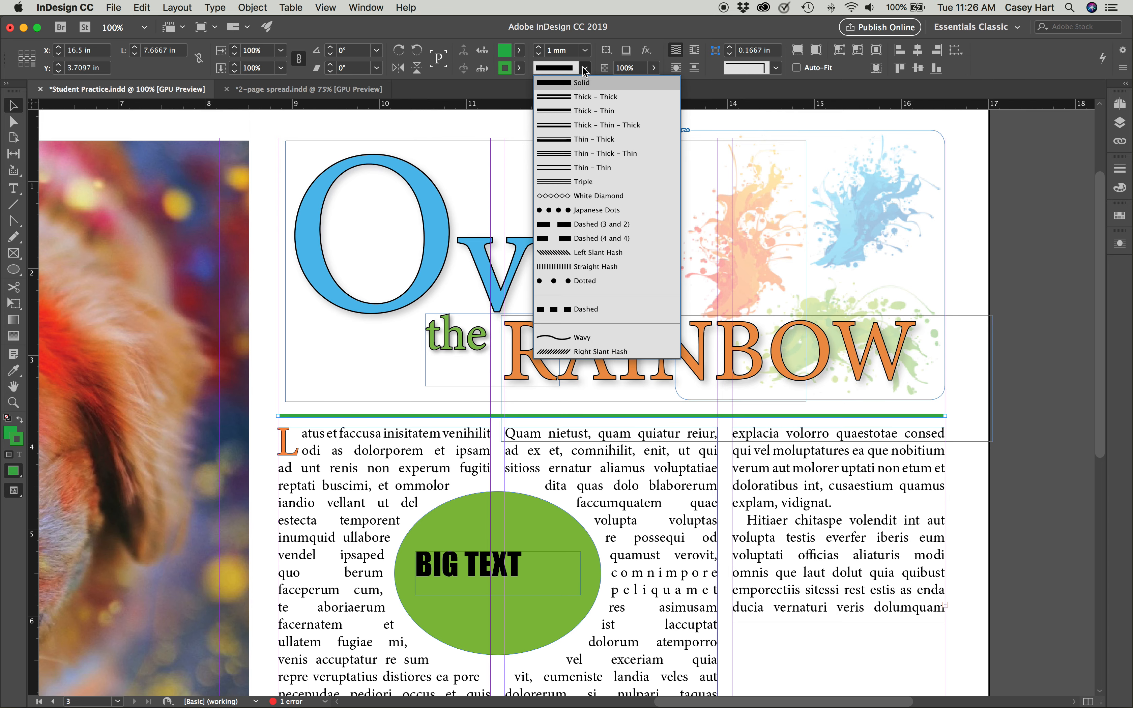
click(603, 196)
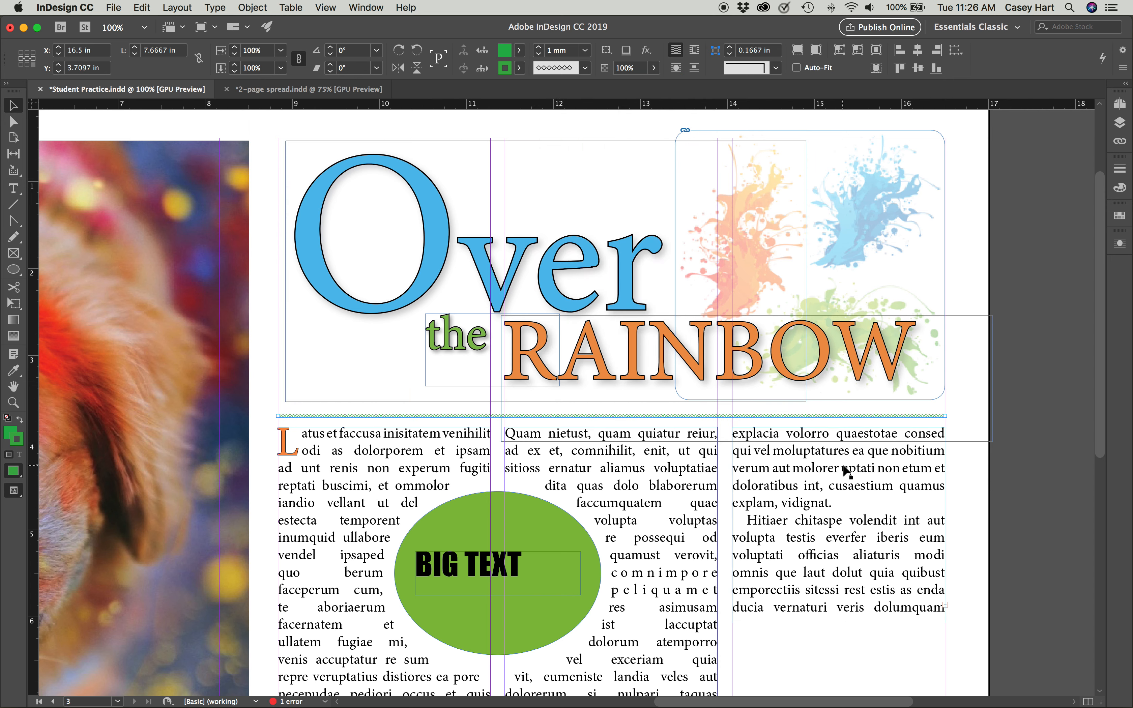
key(w)
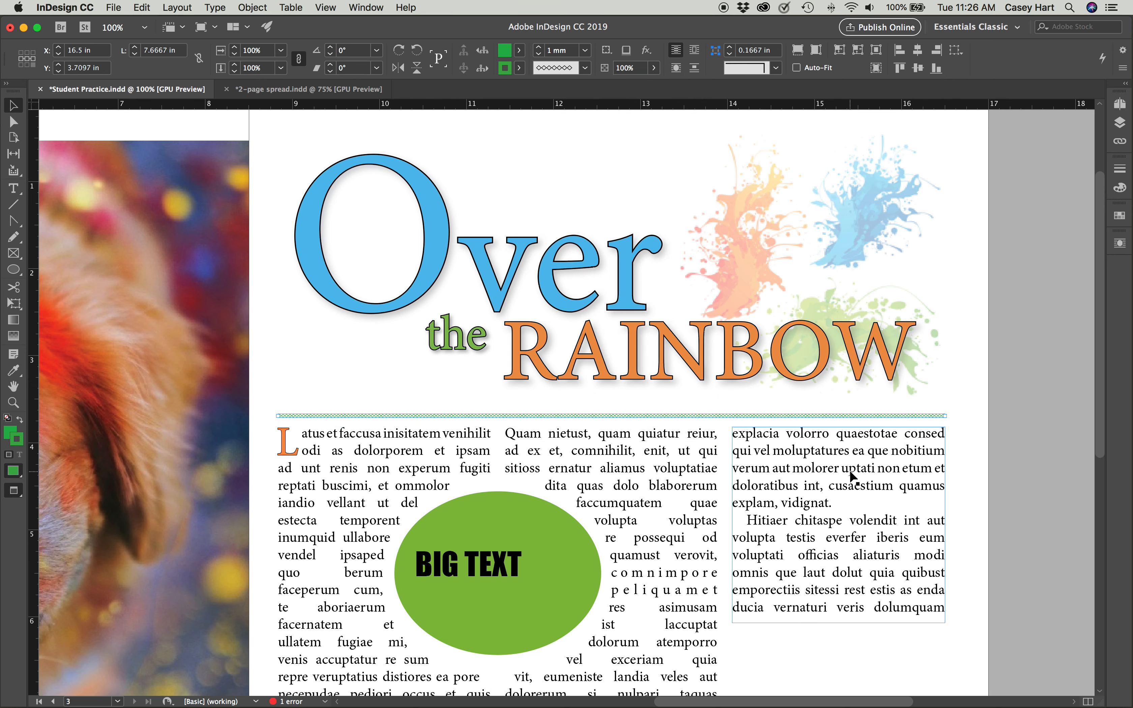
click(1021, 413)
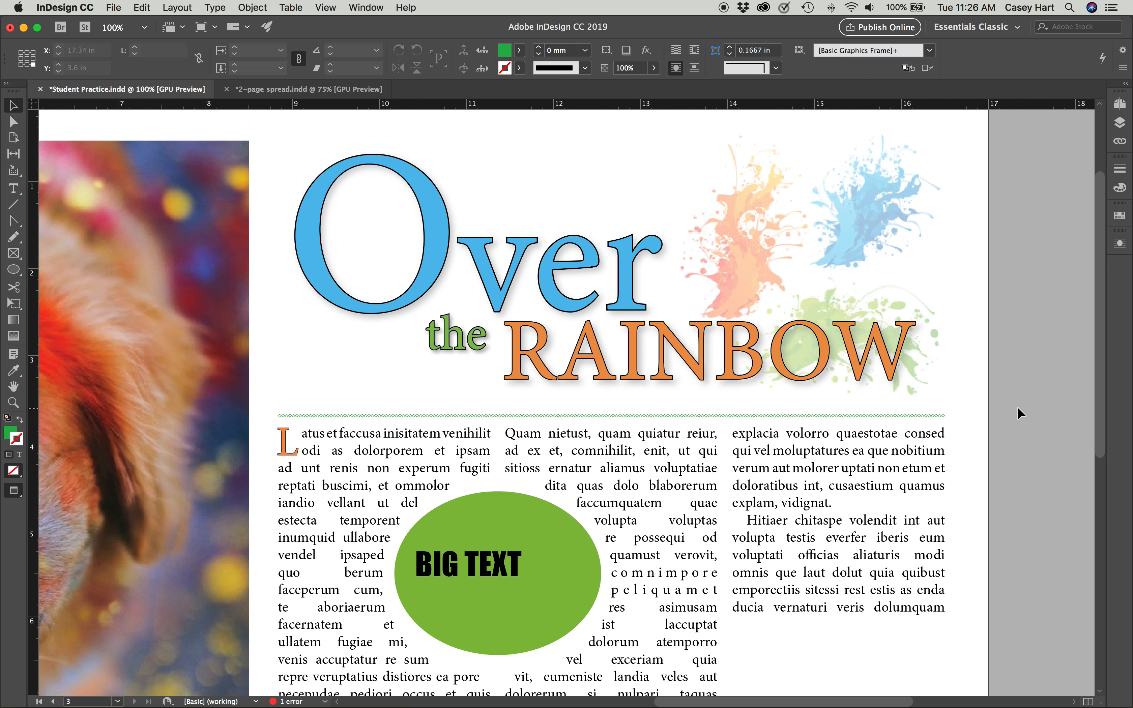
Apply the Japanese Dots stroke style to the divider line and preview the page with the line deselected.
click(857, 416)
key(w)
click(586, 68)
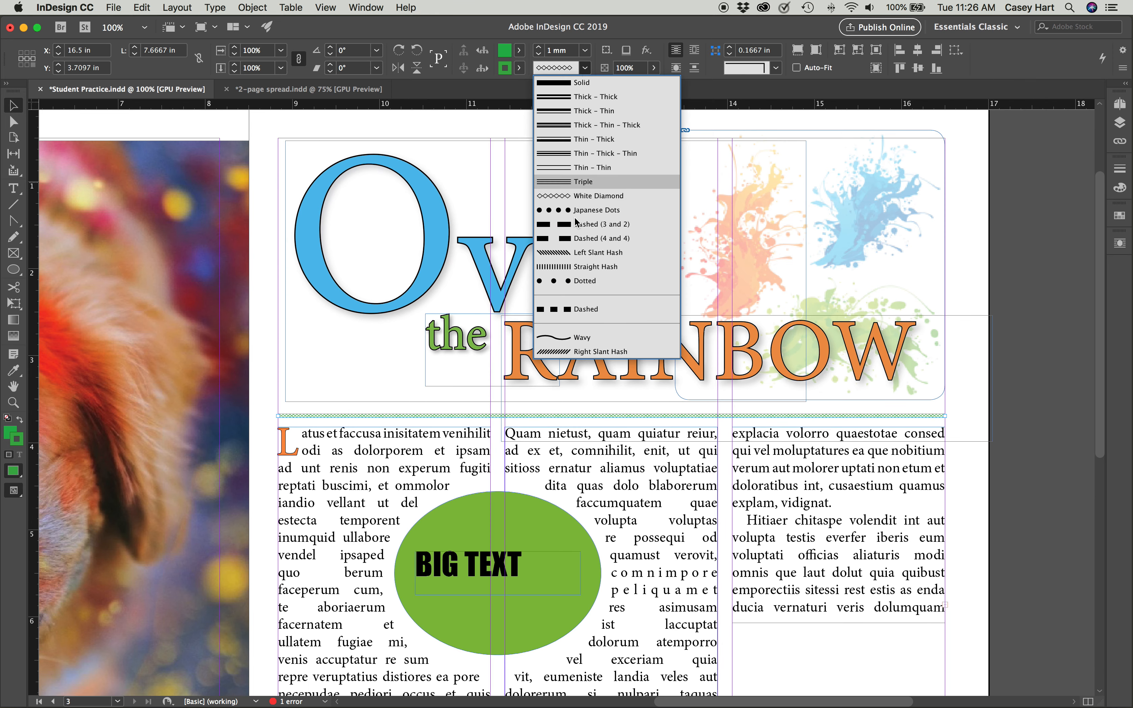
click(586, 214)
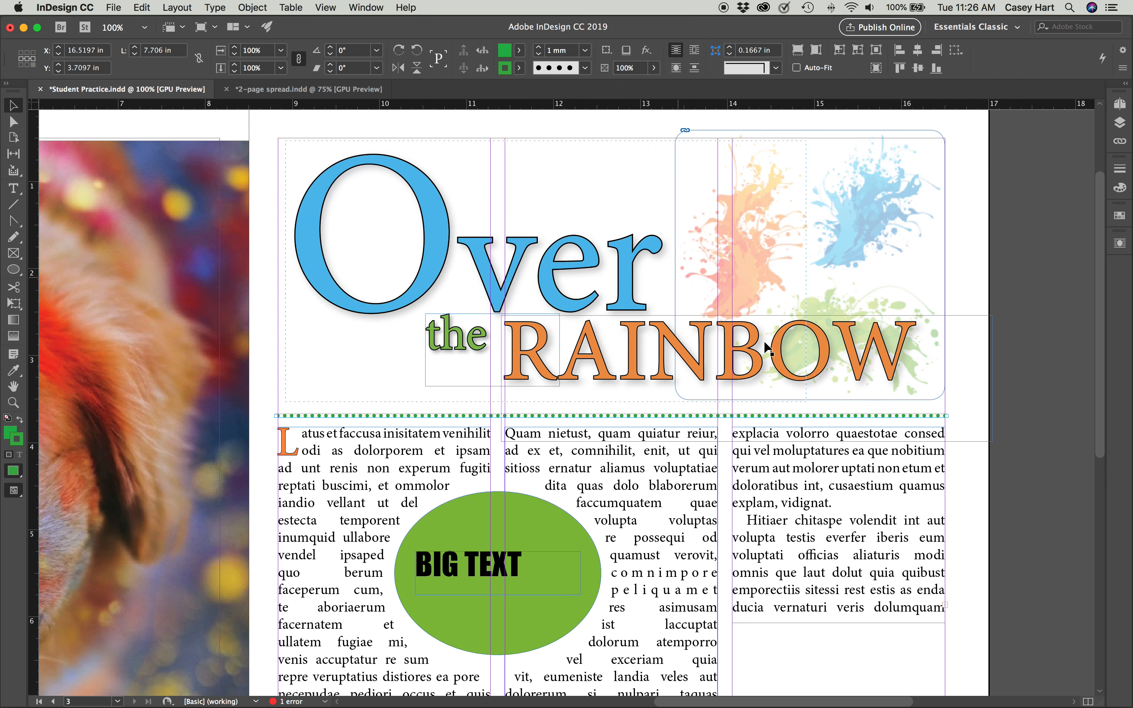
click(967, 424)
key(w)
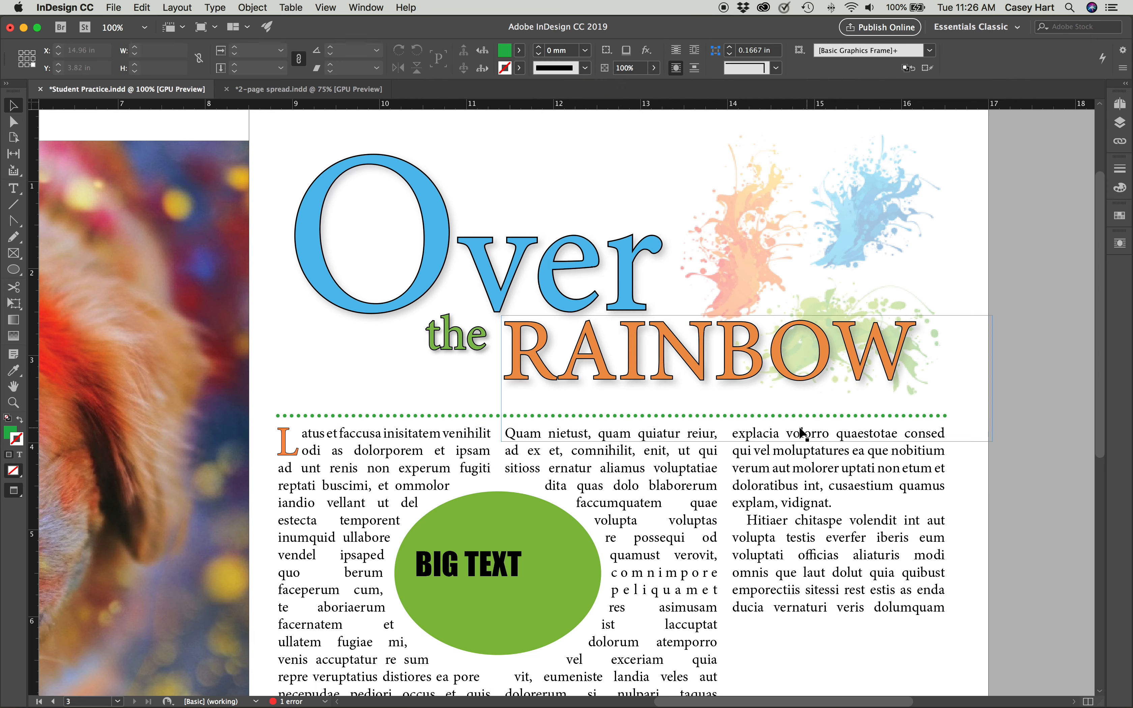
Set the dotted divider line's stroke weight to 2 mm and preview it deselected.
click(774, 414)
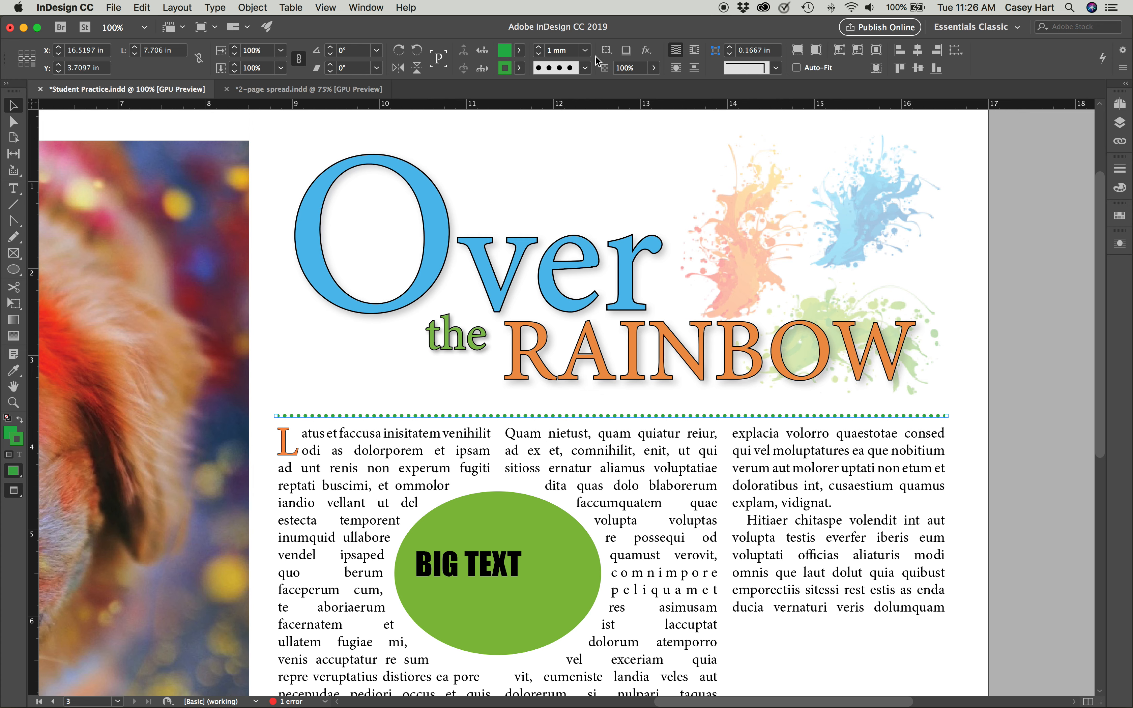
click(539, 48)
click(539, 47)
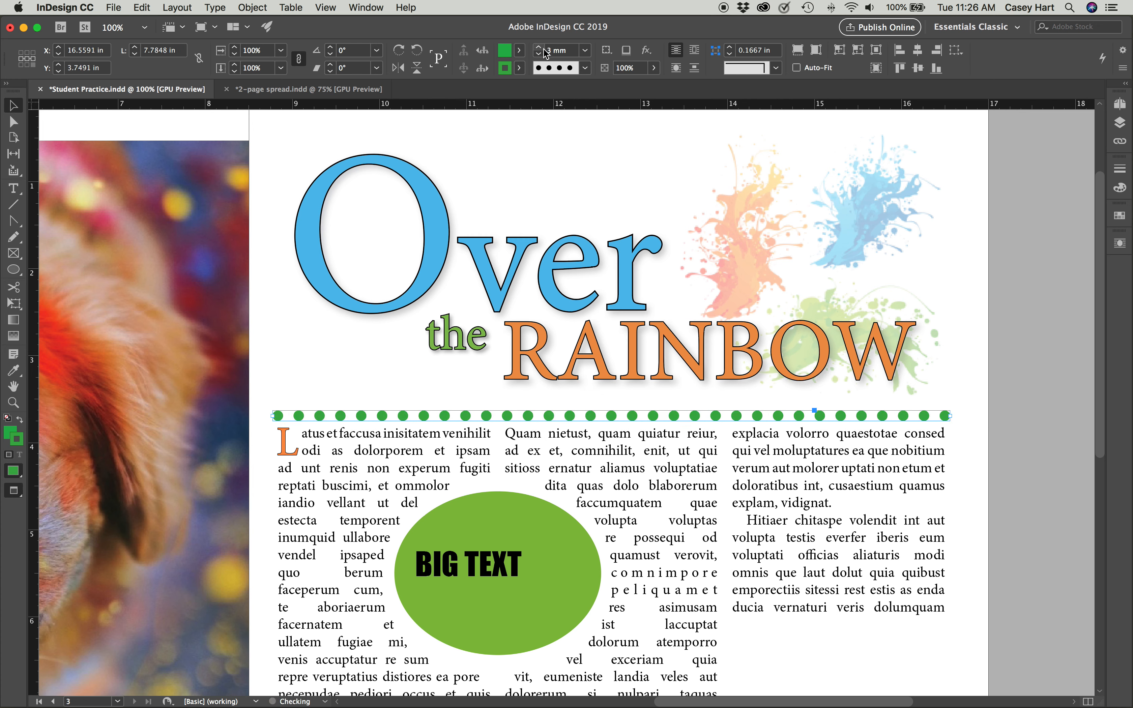
click(543, 59)
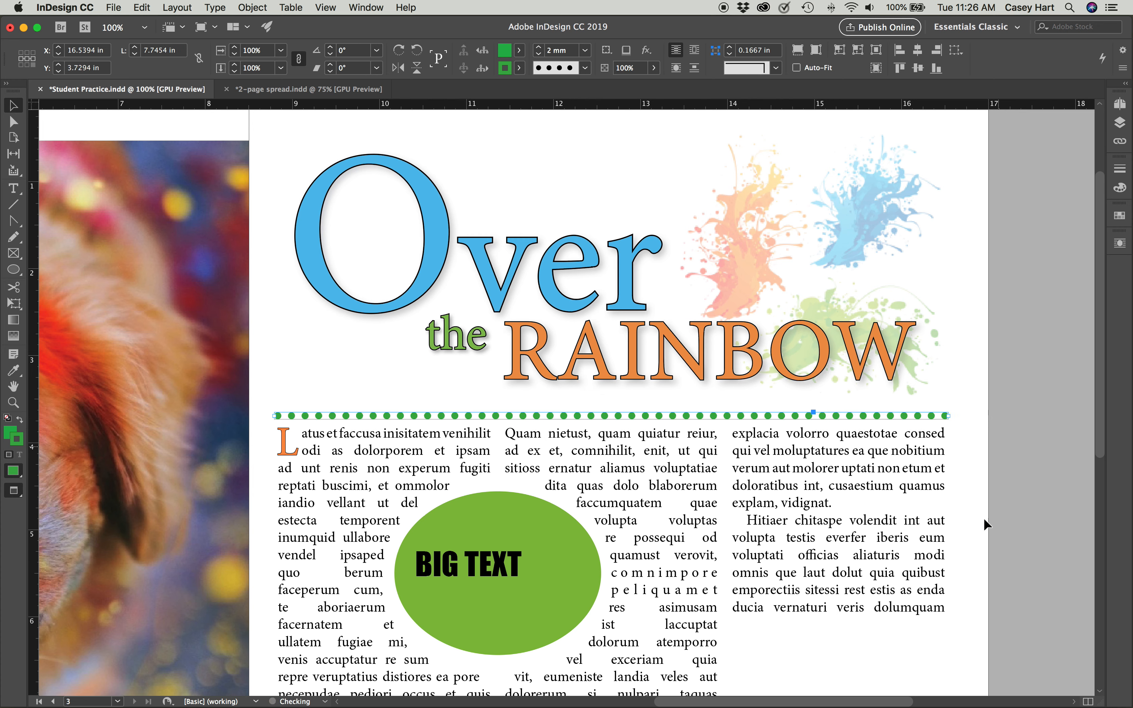
click(977, 553)
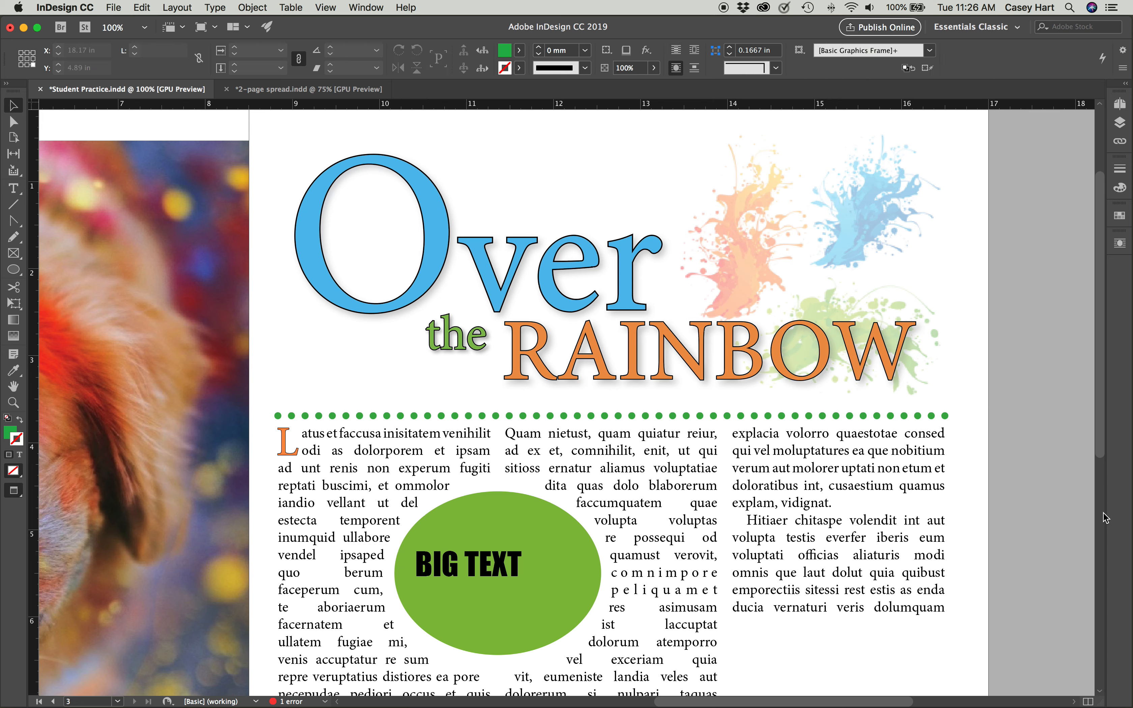
click(426, 417)
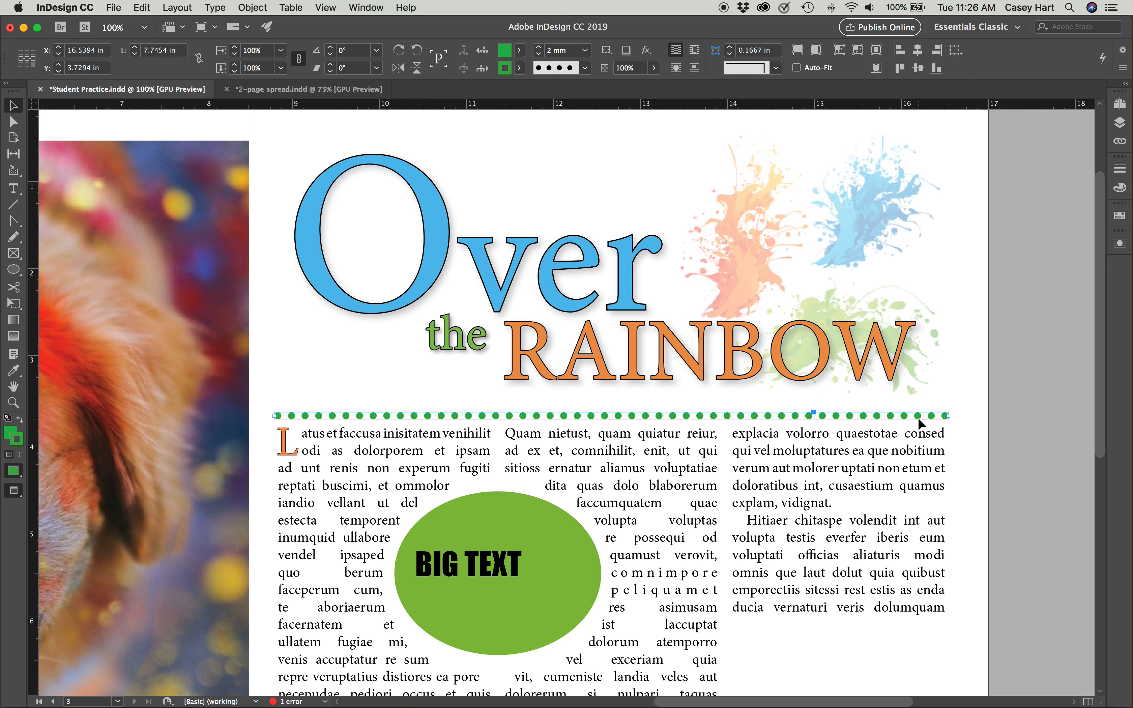
click(969, 498)
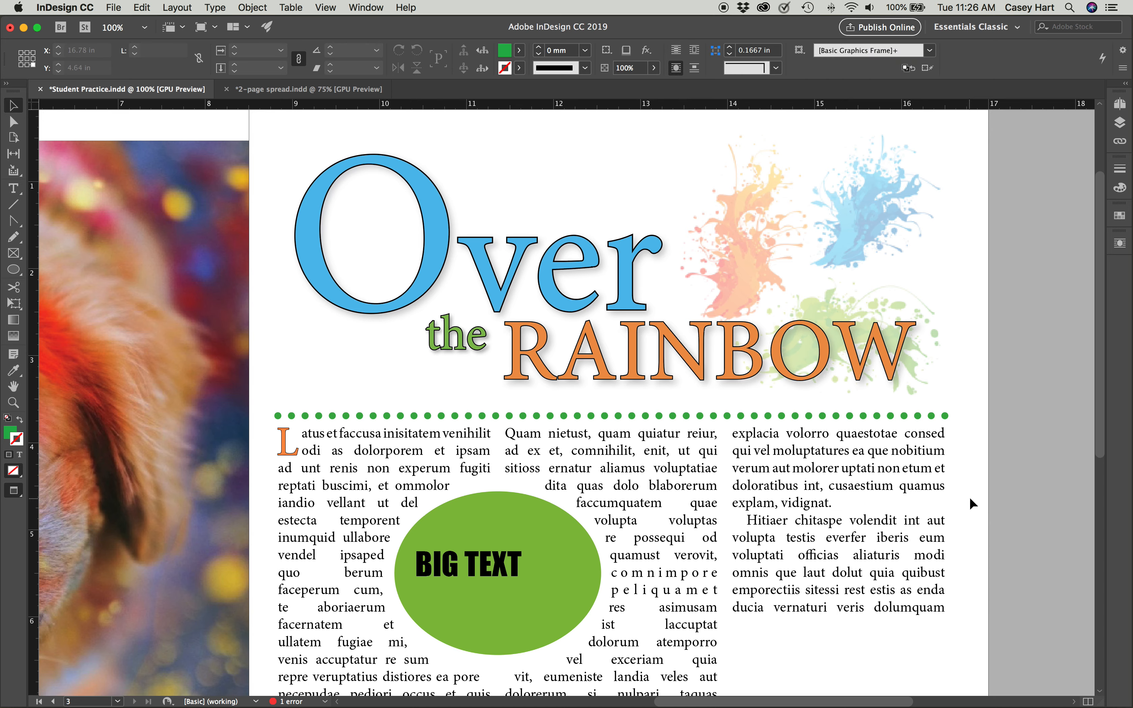
Nudge the divider line vertically to a Y position of about 3.69 in, between the title and the text columns.
key(super+minus)
click(657, 407)
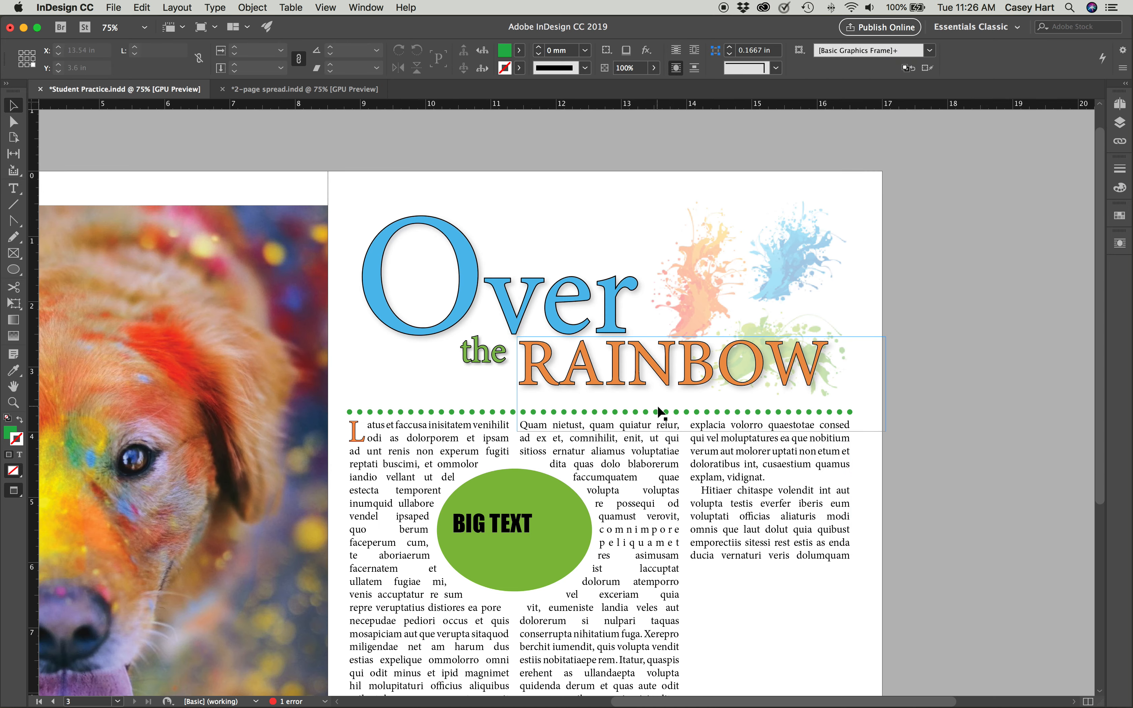
click(465, 413)
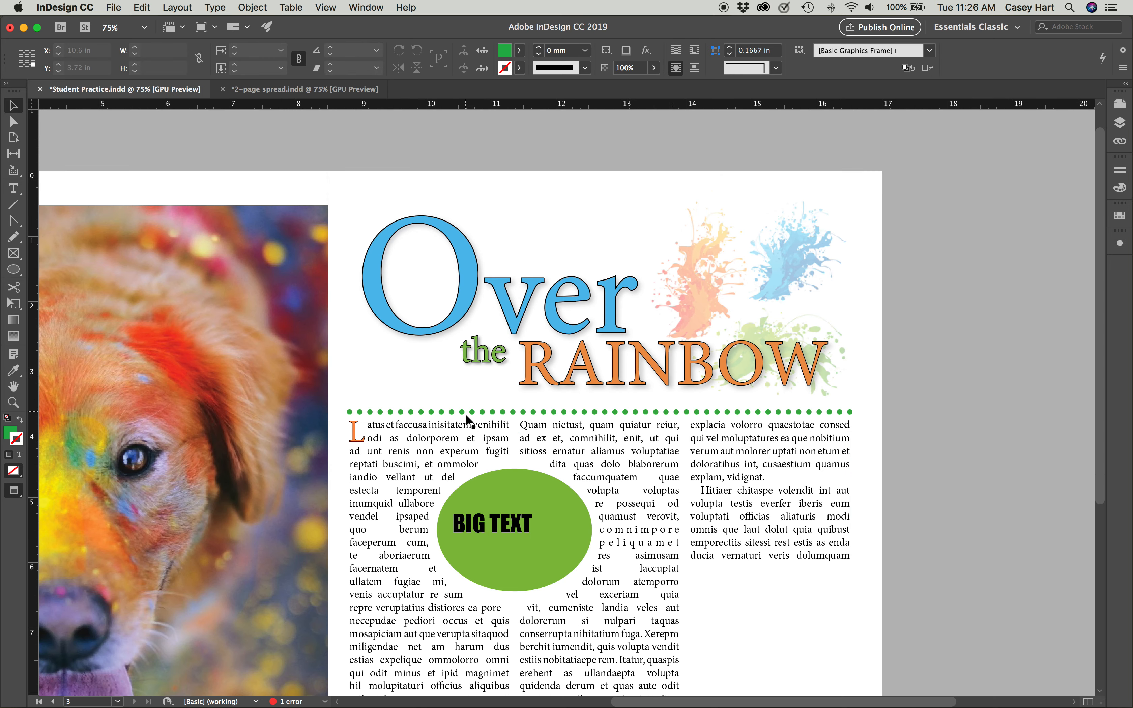
key(shift+Up)
key(Down)
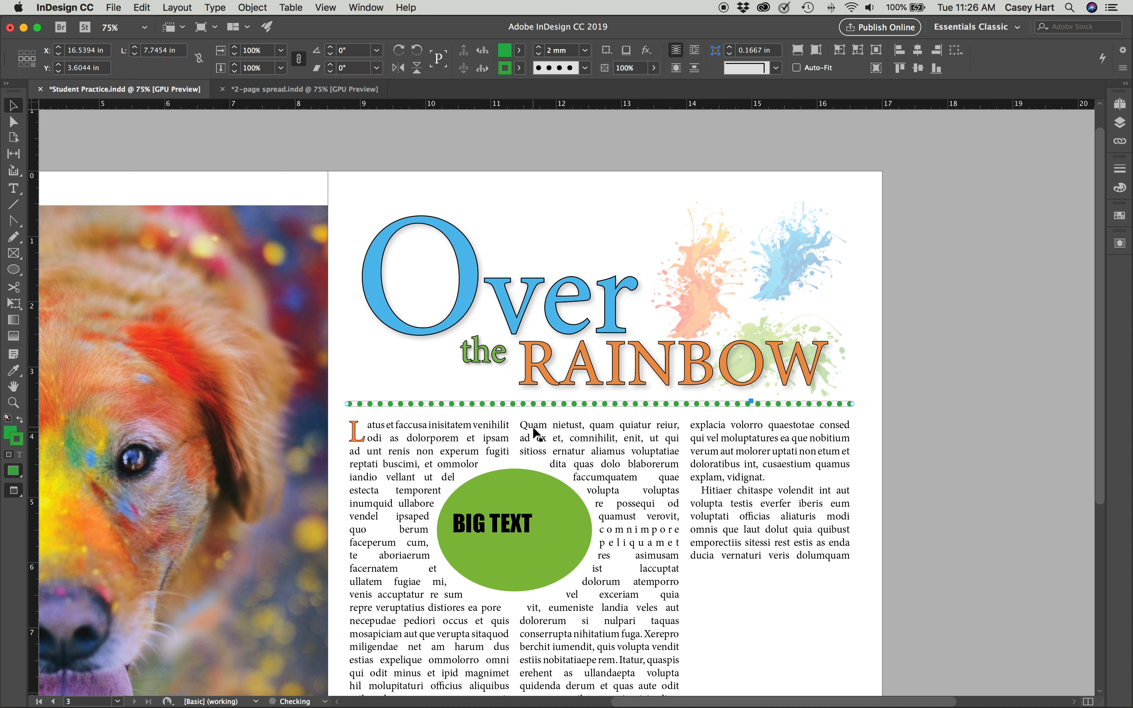
key(Down)
key(Down)
key(Down)
key(Down)
key(Down)
key(Down)
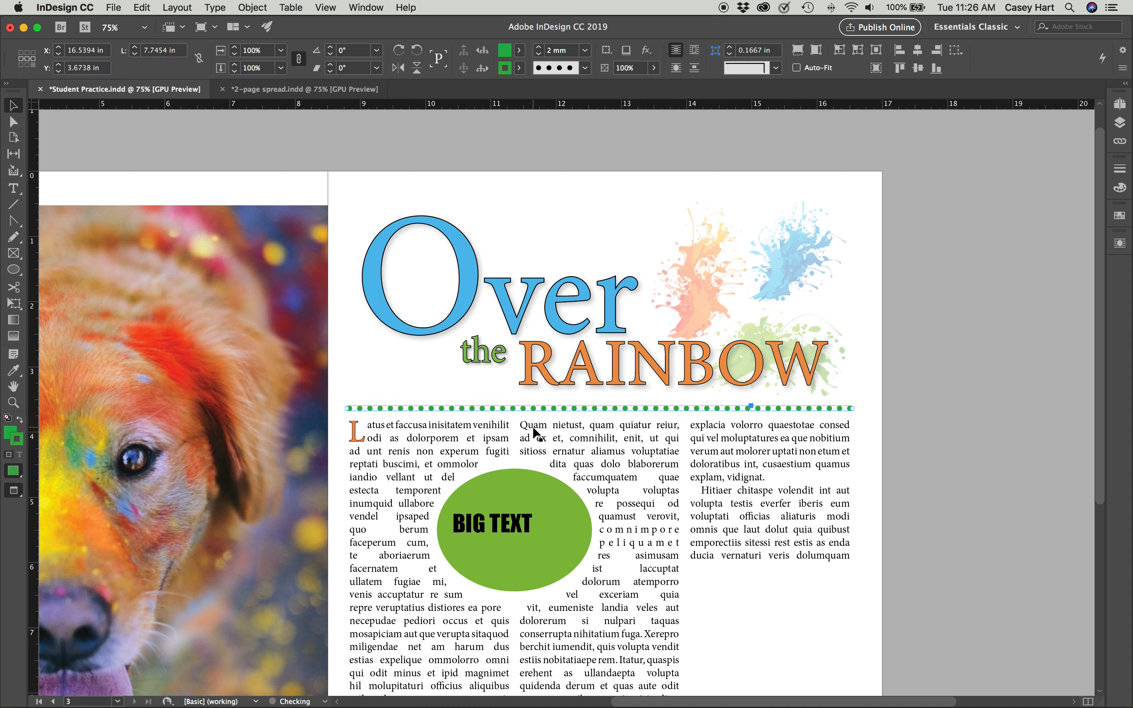
click(881, 648)
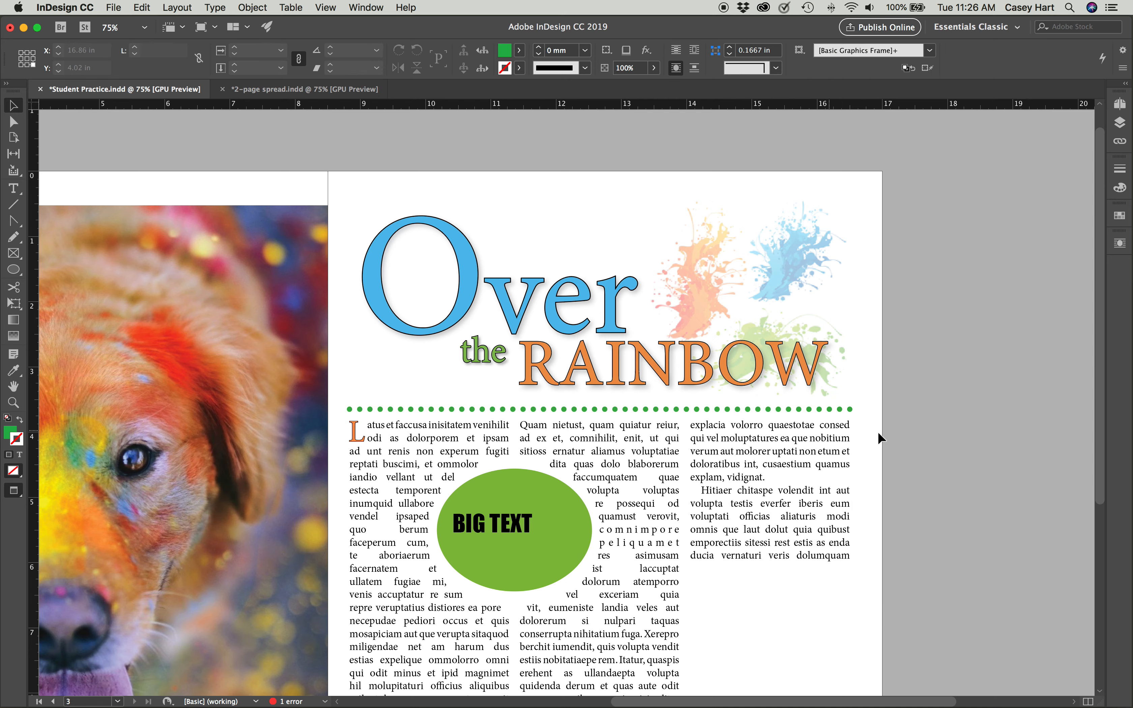
Add a Drop Shadow effect to the divider line with its distance reduced to 0.0625 in.
scroll(816, 414, down, 5)
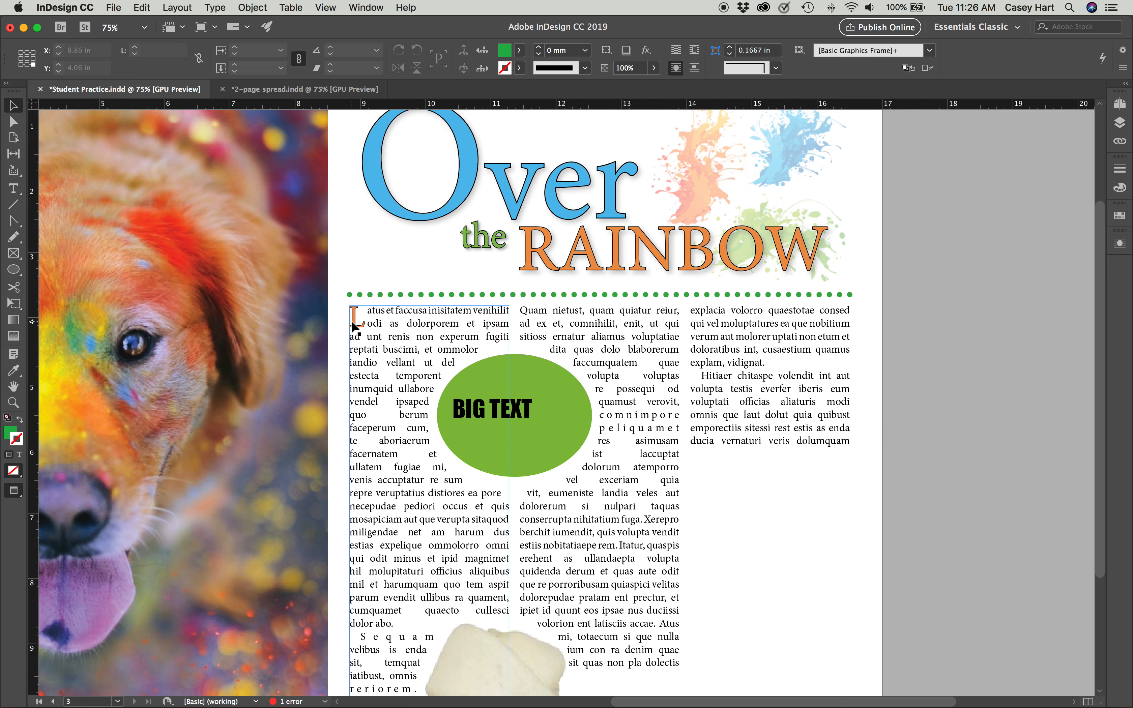
click(476, 296)
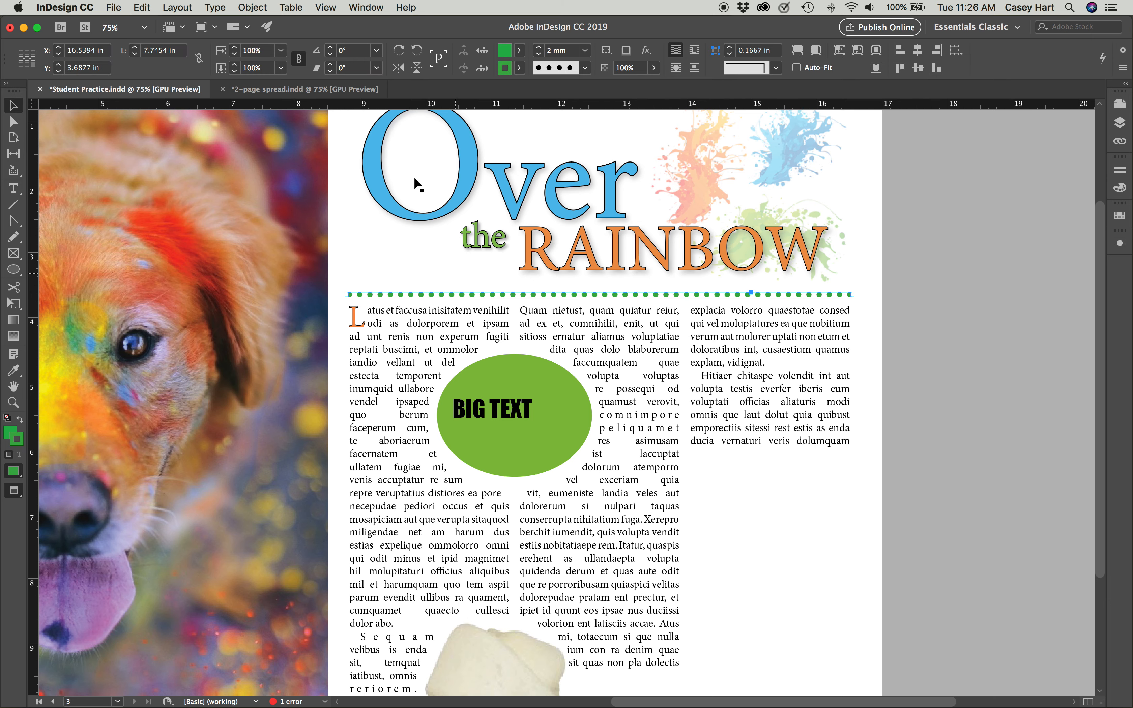
click(290, 6)
click(240, 7)
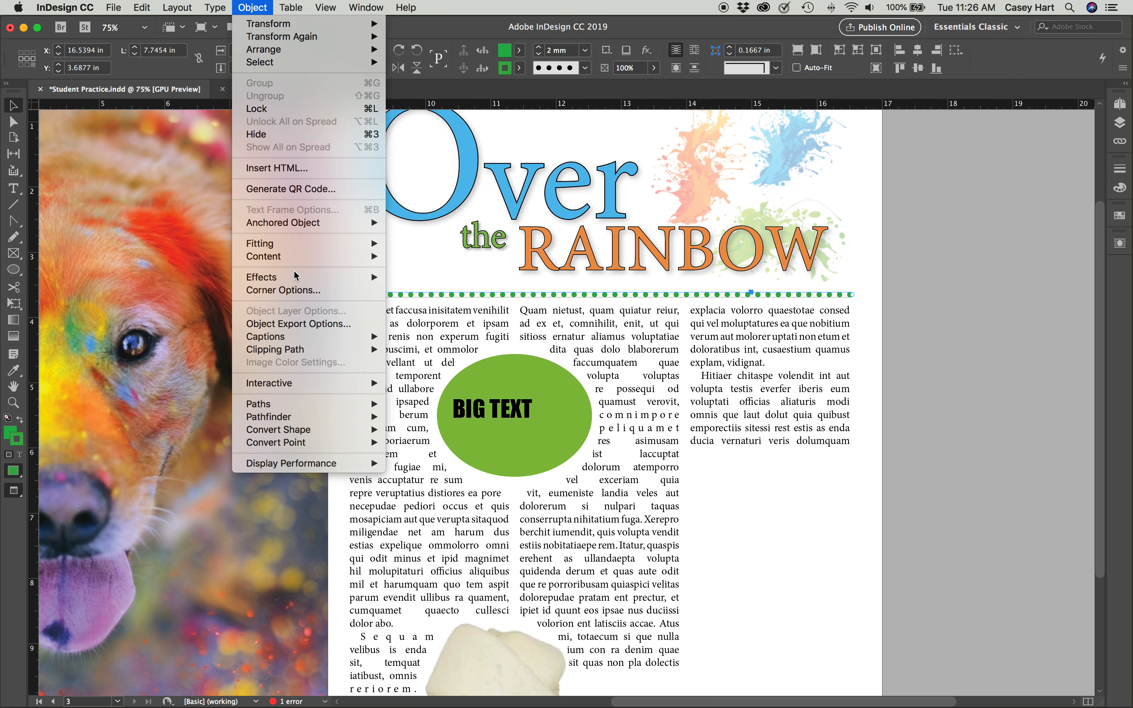
mouse_move(295, 276)
click(422, 300)
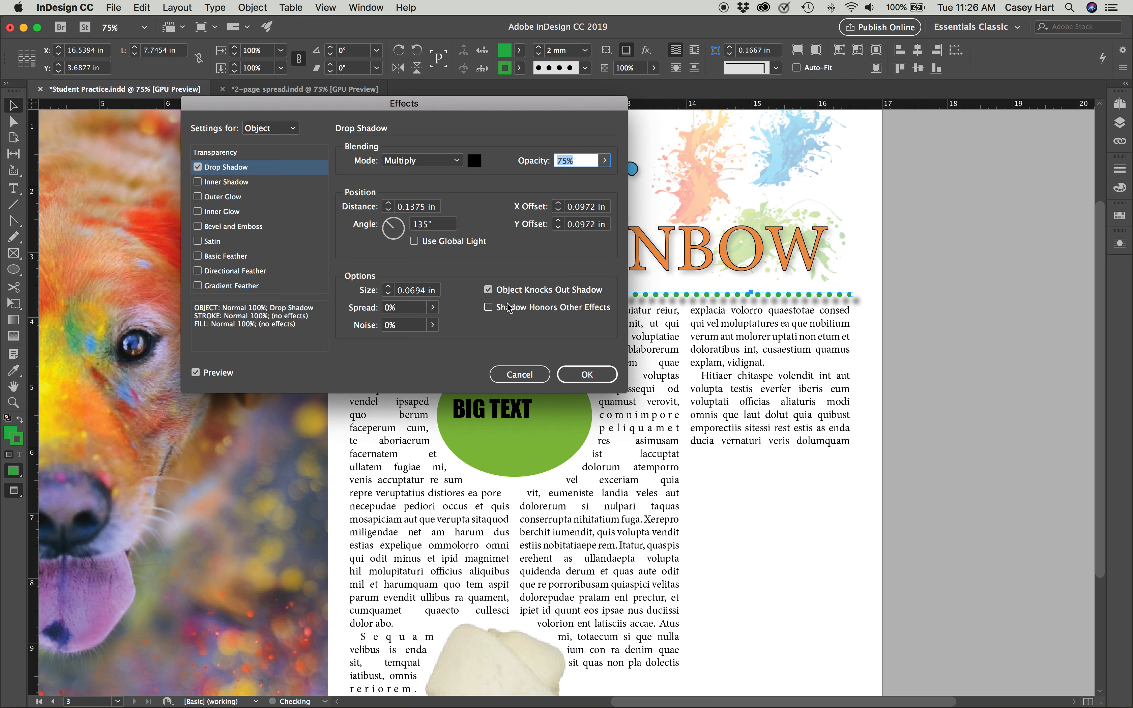
click(386, 211)
click(386, 210)
click(386, 211)
click(388, 206)
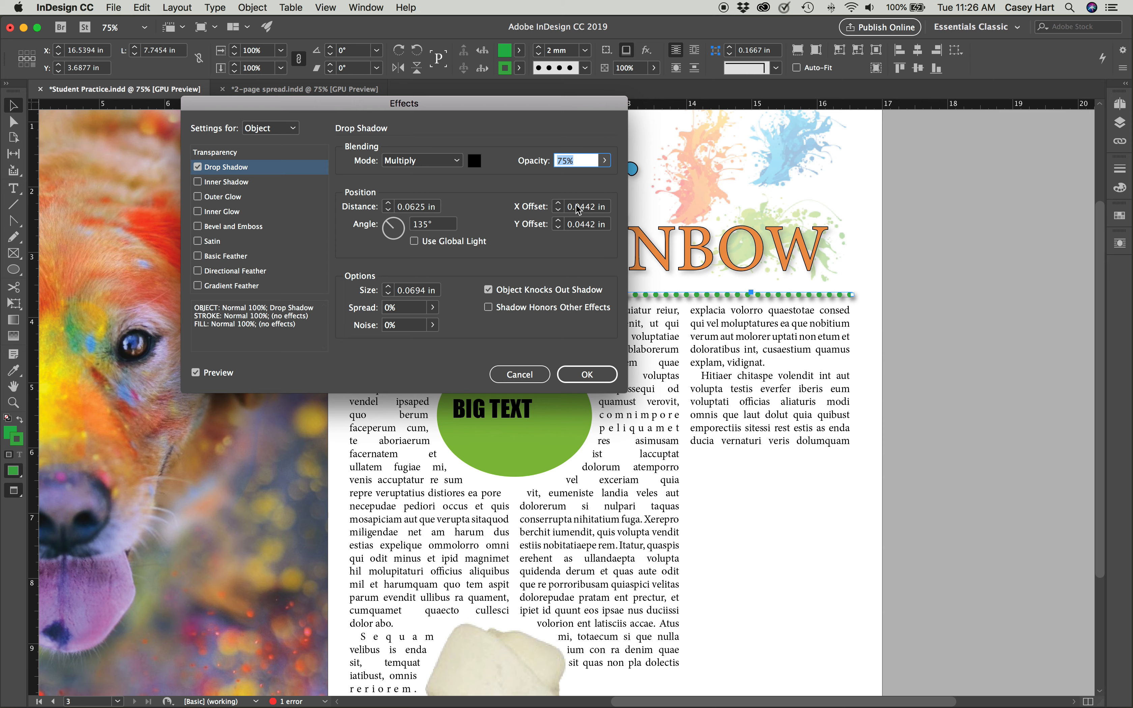
Lower the divider shadow's opacity to a faint level, apply the effect and deselect the line.
click(604, 161)
drag(588, 179, 546, 183)
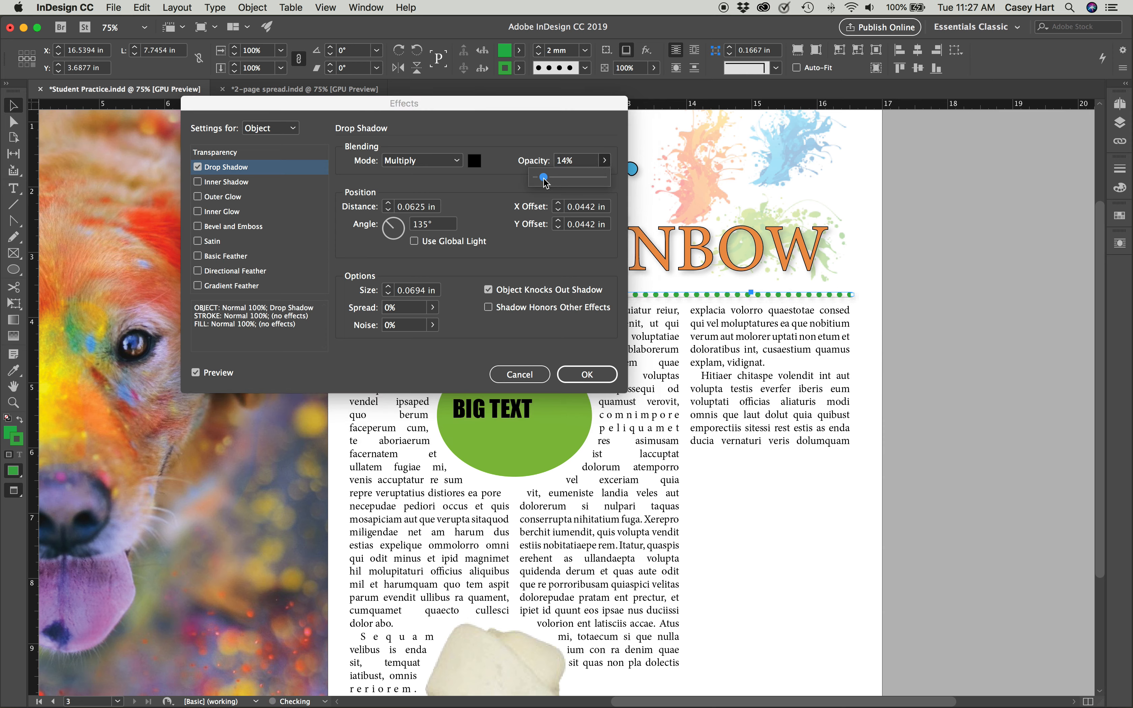
drag(549, 183, 550, 182)
click(590, 376)
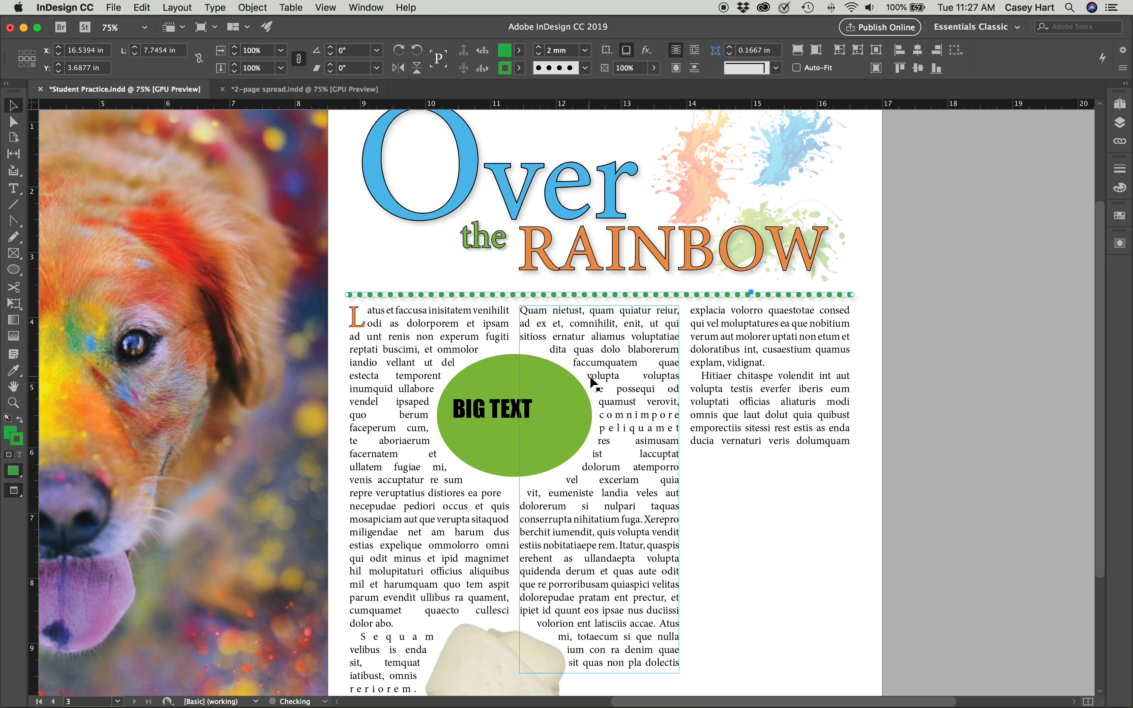
click(912, 490)
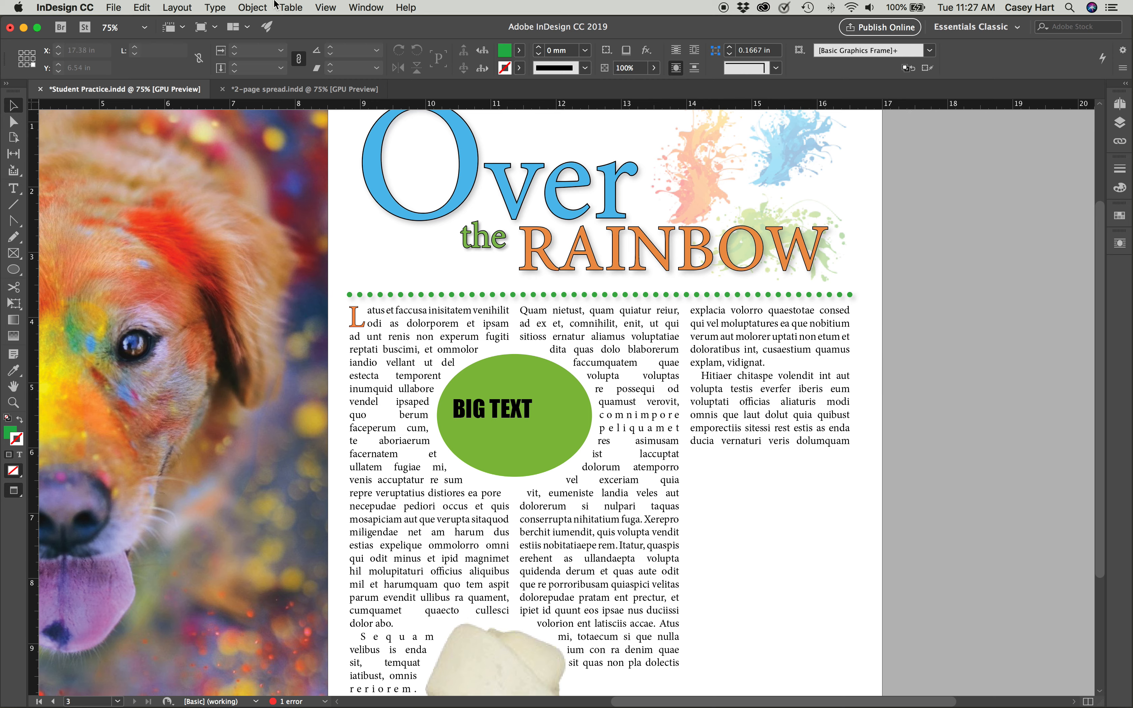
Turn off the Drop Shadow effect with nothing selected, and check the divider line by selecting and deselecting it.
click(255, 7)
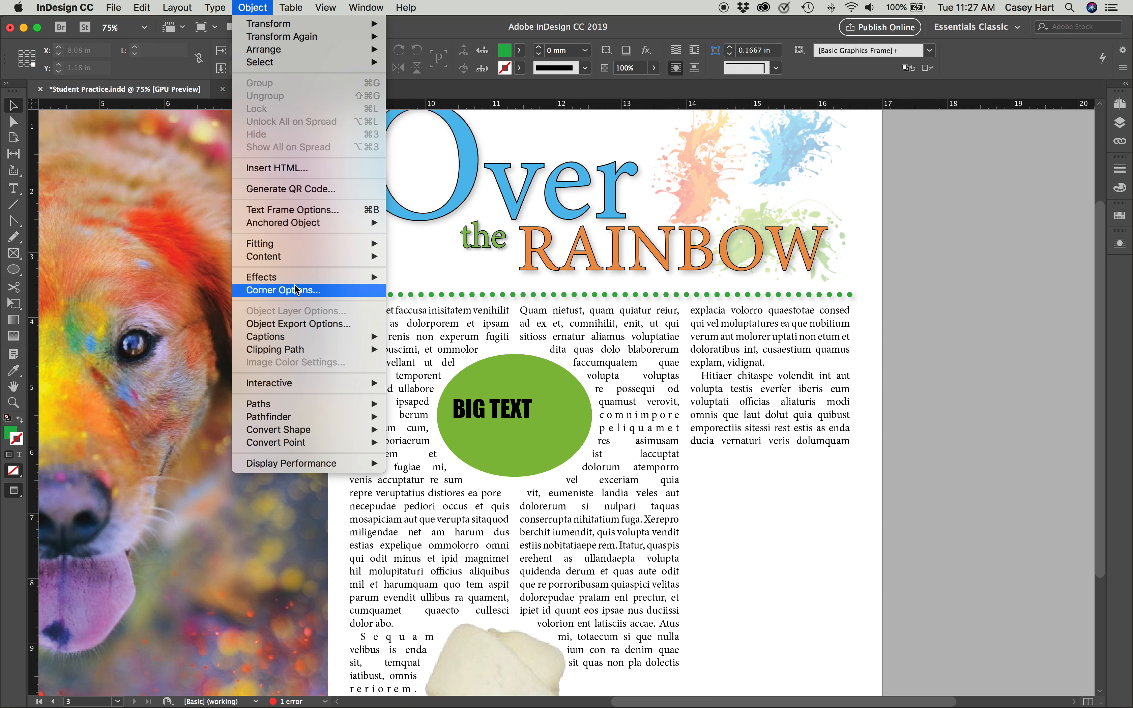
mouse_move(302, 277)
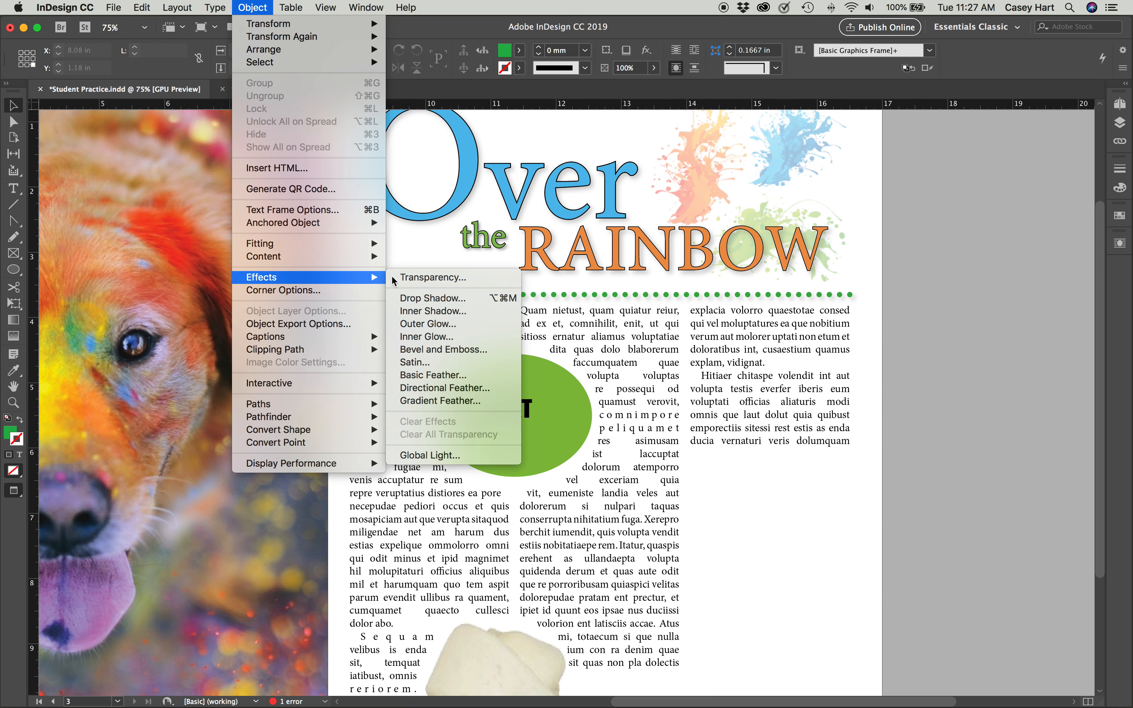
click(425, 302)
click(195, 169)
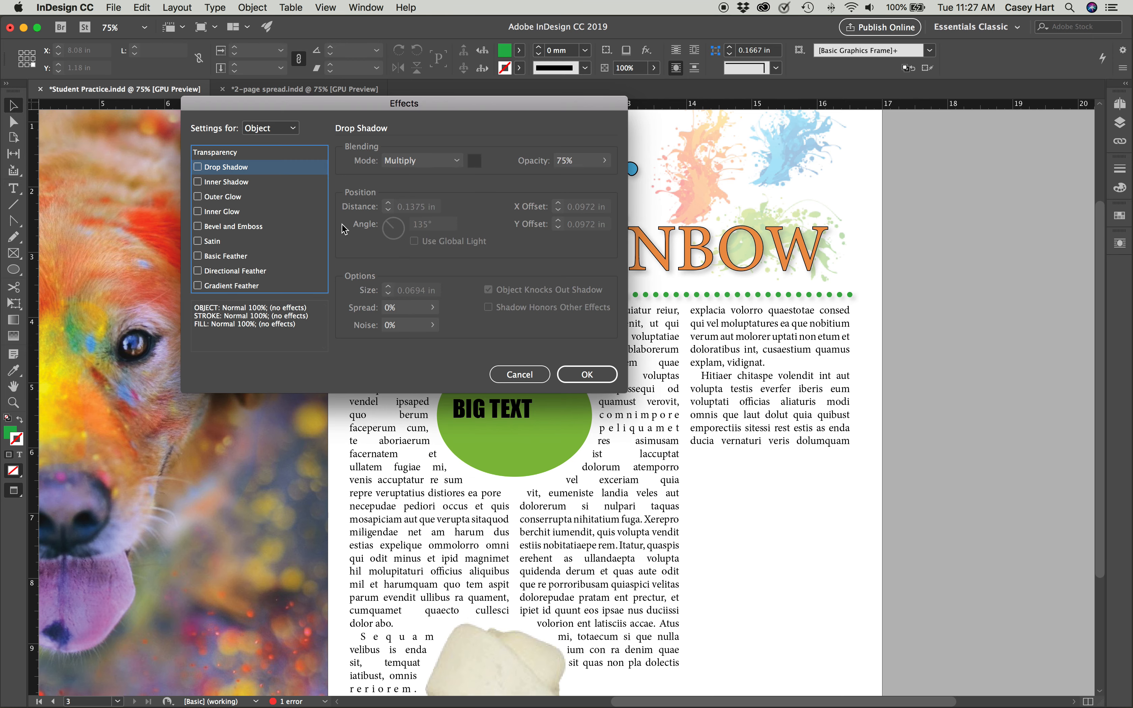
click(586, 374)
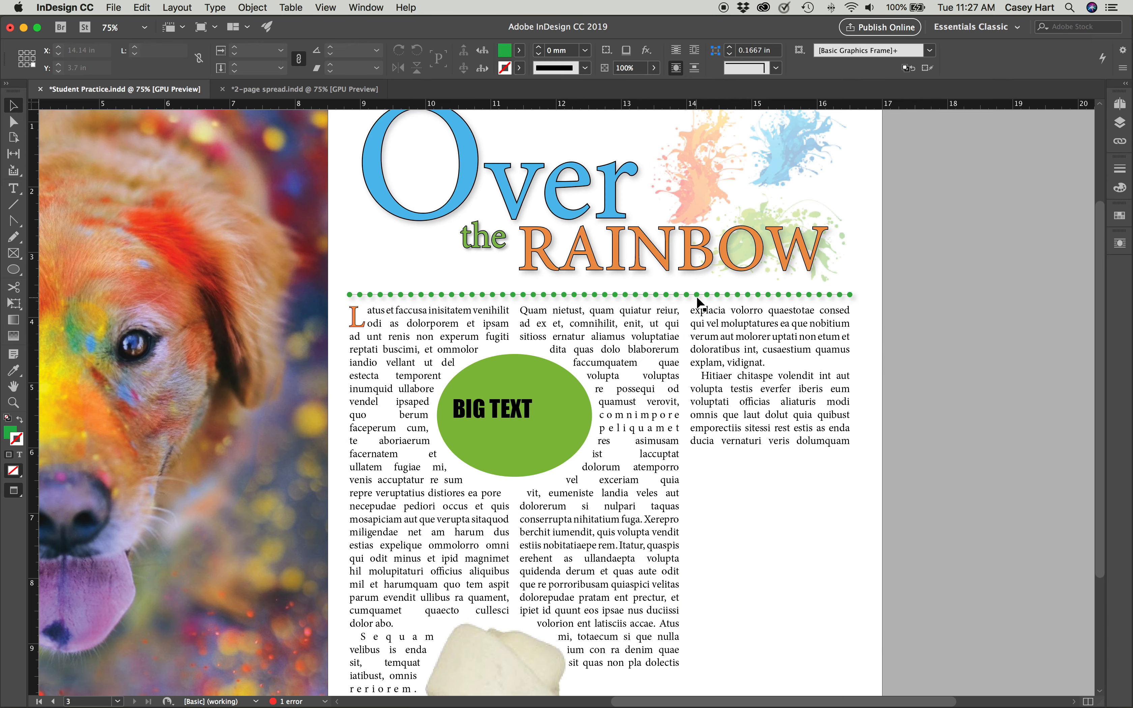
click(697, 295)
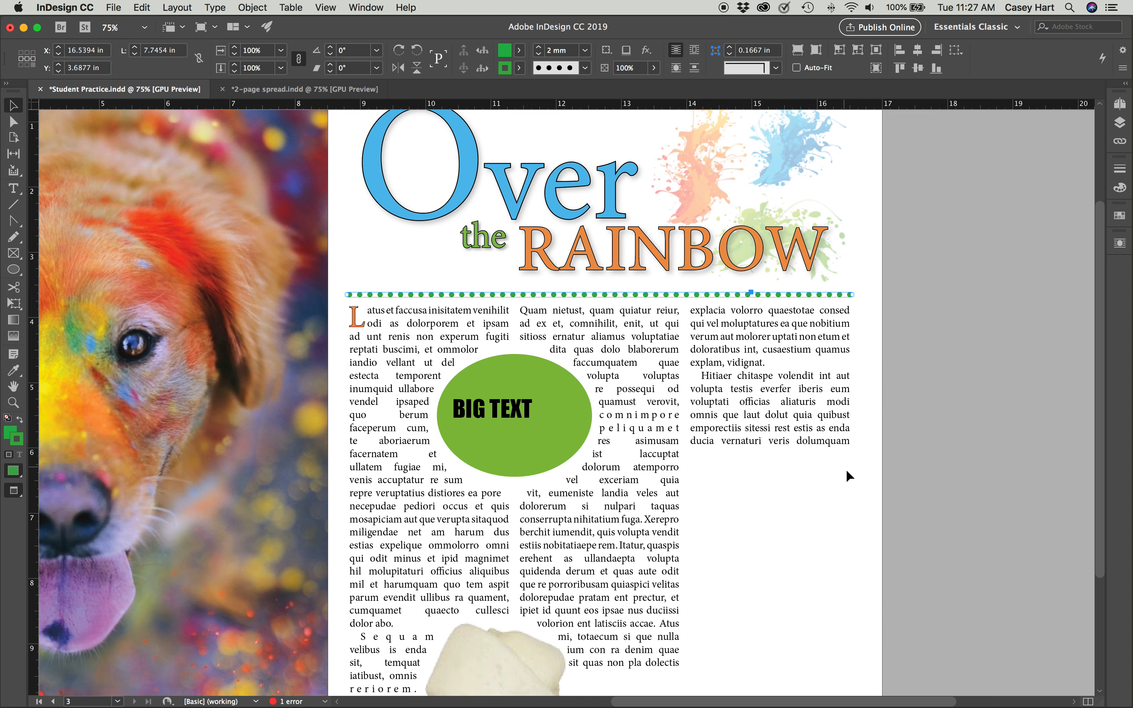
click(926, 470)
Remove the drop cap from the opening letter L of the first text column by setting its lines and characters to 0.
scroll(885, 416, left, 3)
scroll(873, 406, left, 1)
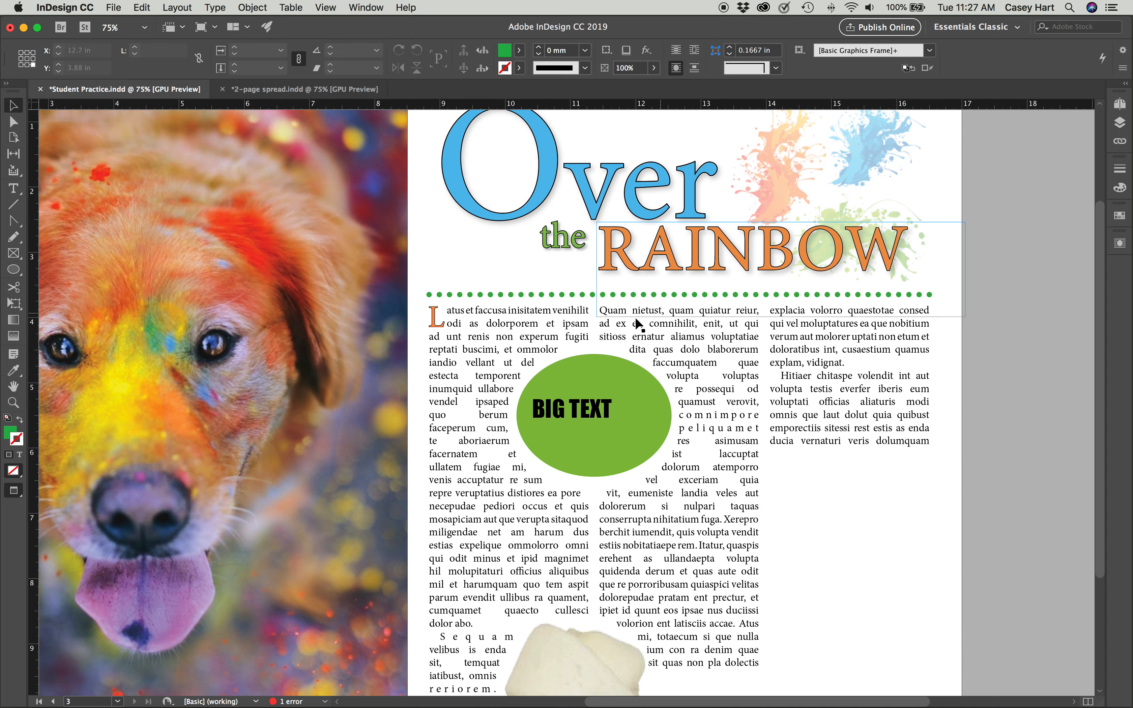
scroll(791, 346, down, 5)
scroll(789, 340, up, 4)
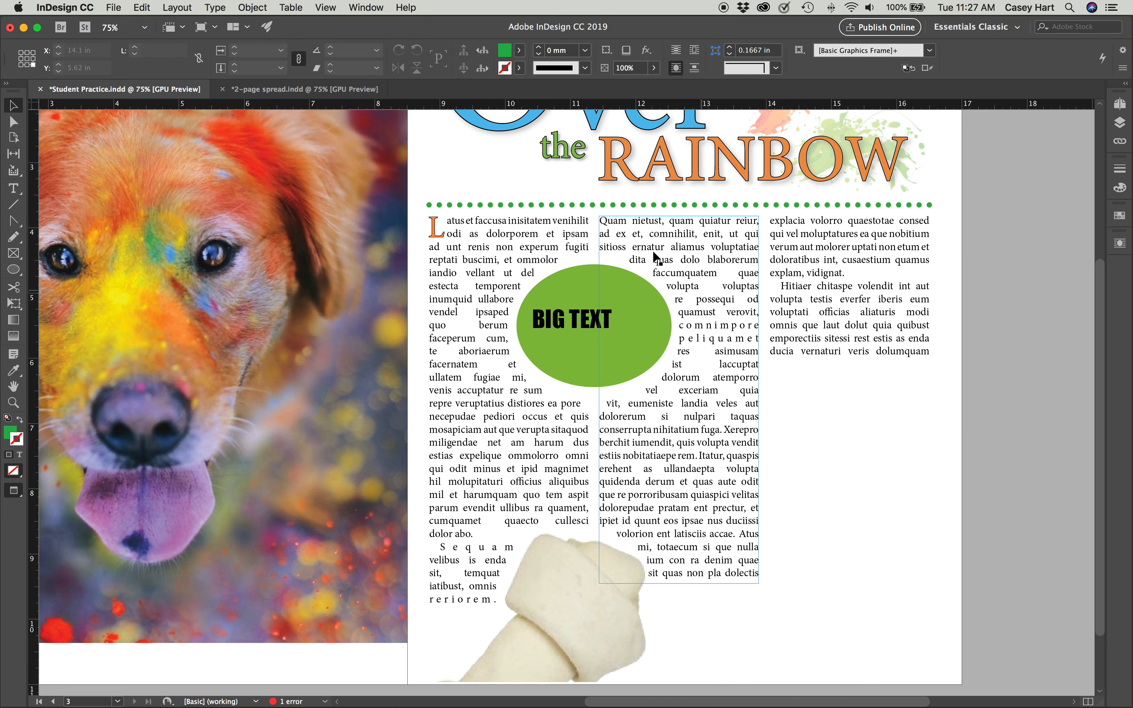
click(450, 278)
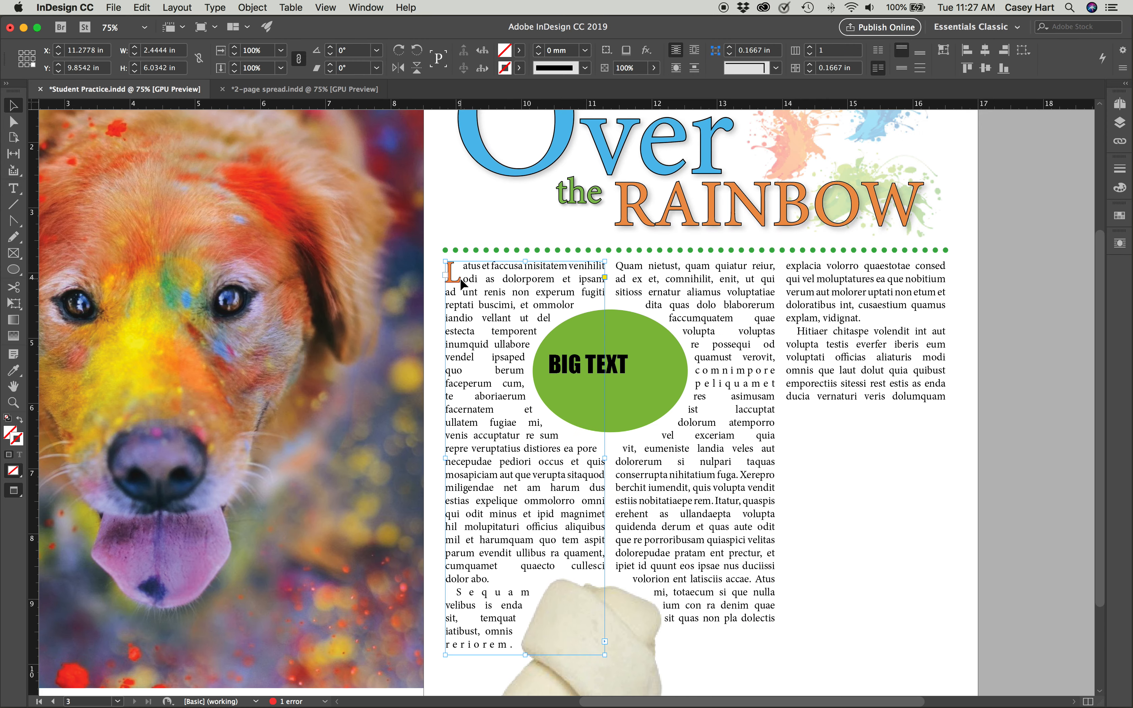
double_click(449, 278)
drag(445, 280, 455, 283)
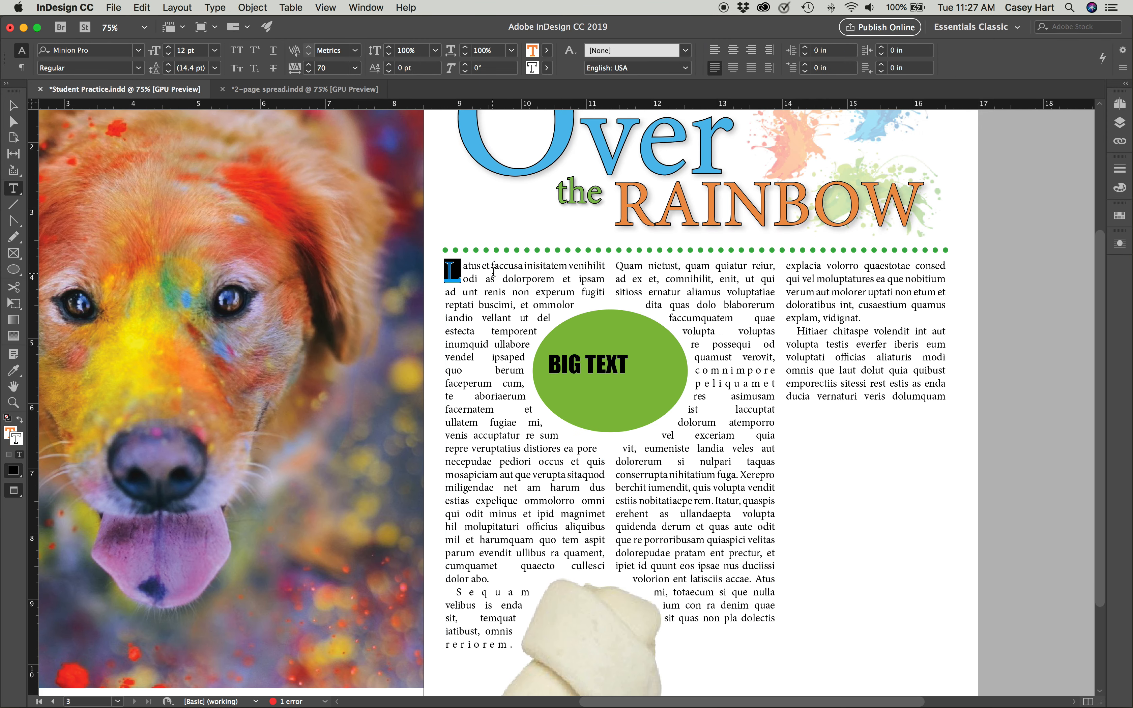
click(464, 264)
drag(464, 263, 451, 266)
key(BackSpace)
key(super+z)
click(21, 68)
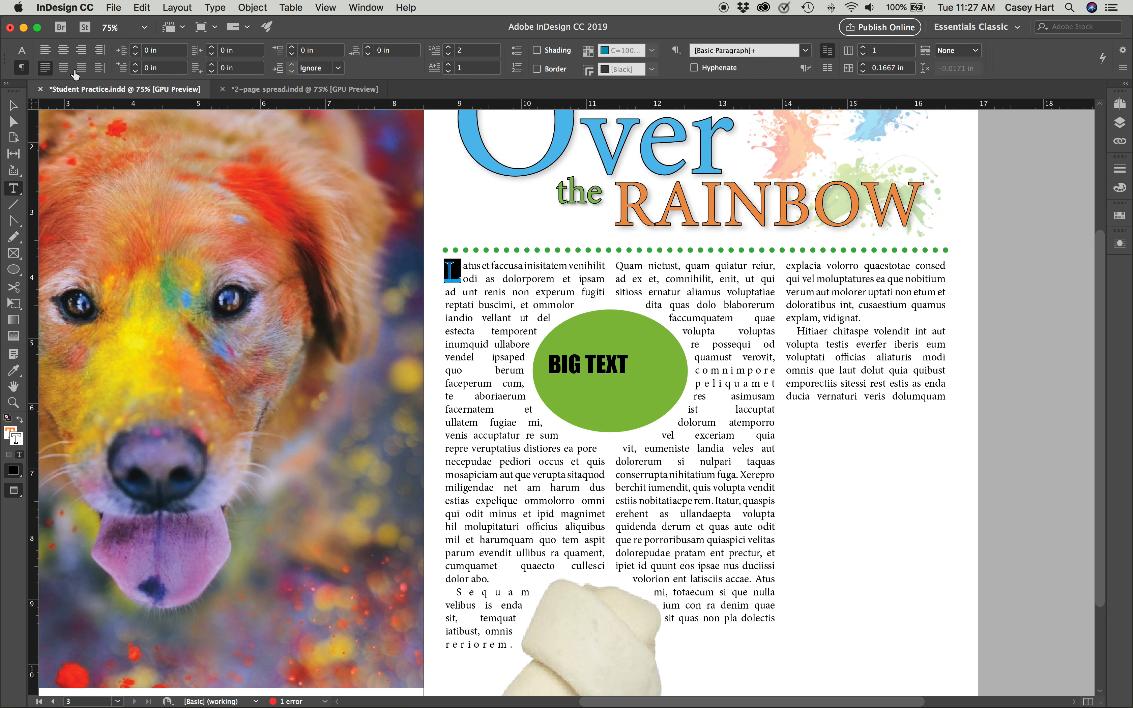
click(449, 53)
click(448, 54)
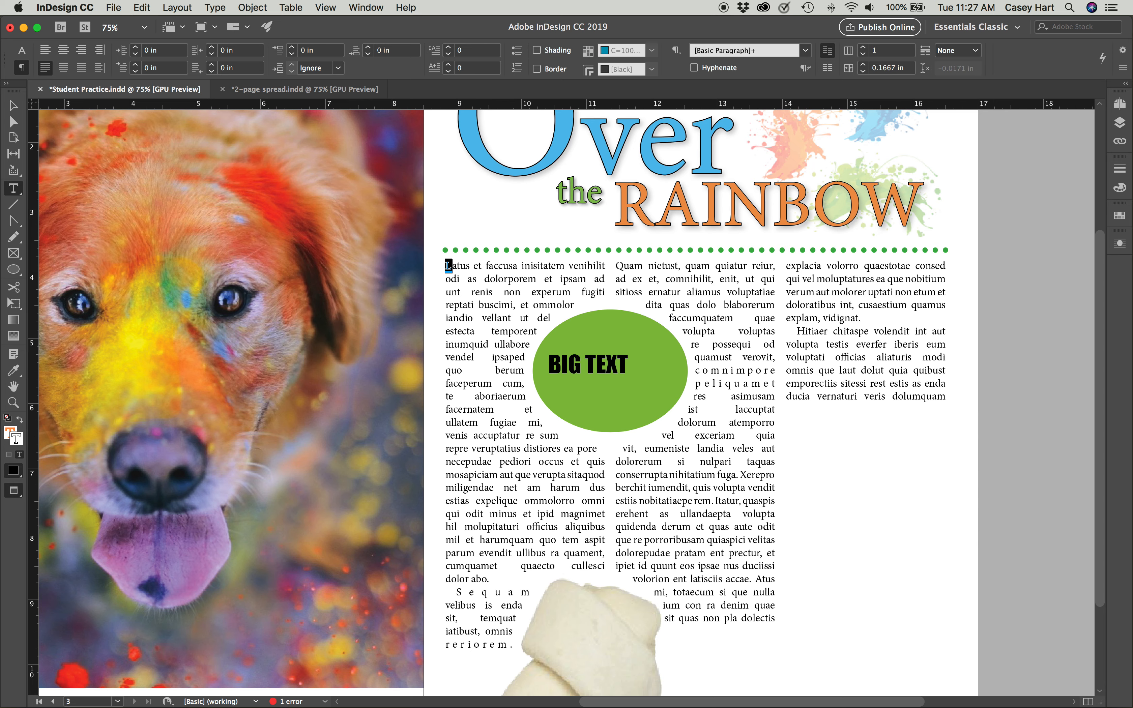
Set the opening letter L's fill colour to the black [Registration] swatch after trying [None].
click(21, 50)
click(547, 50)
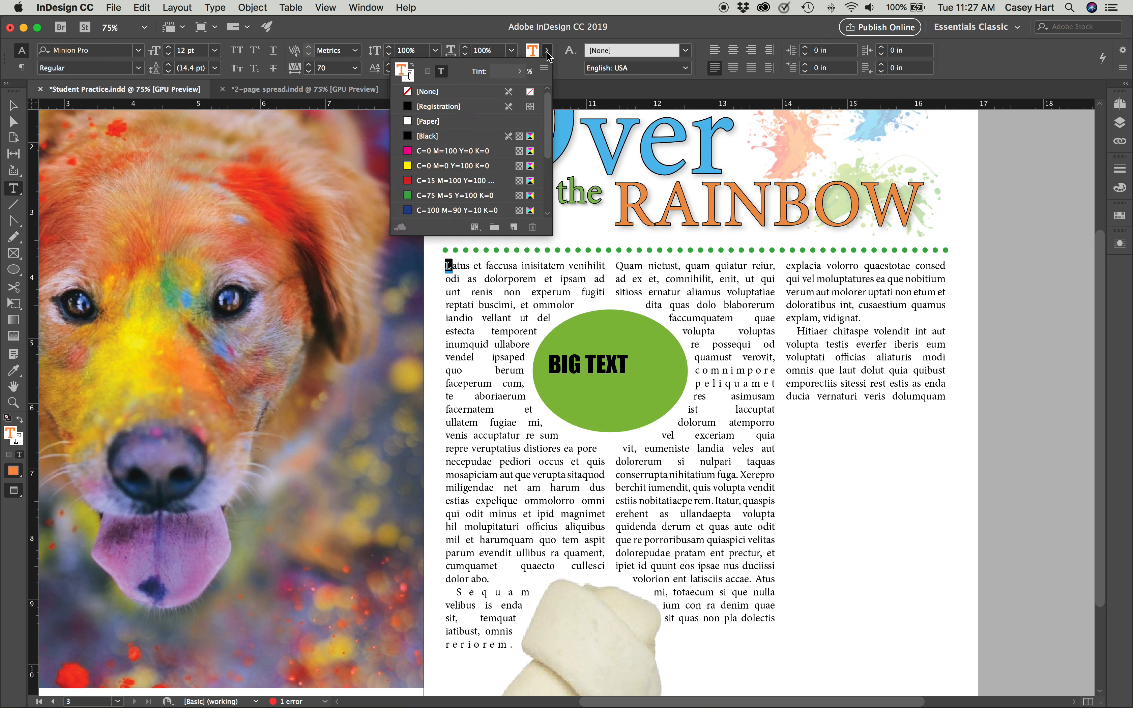
click(422, 92)
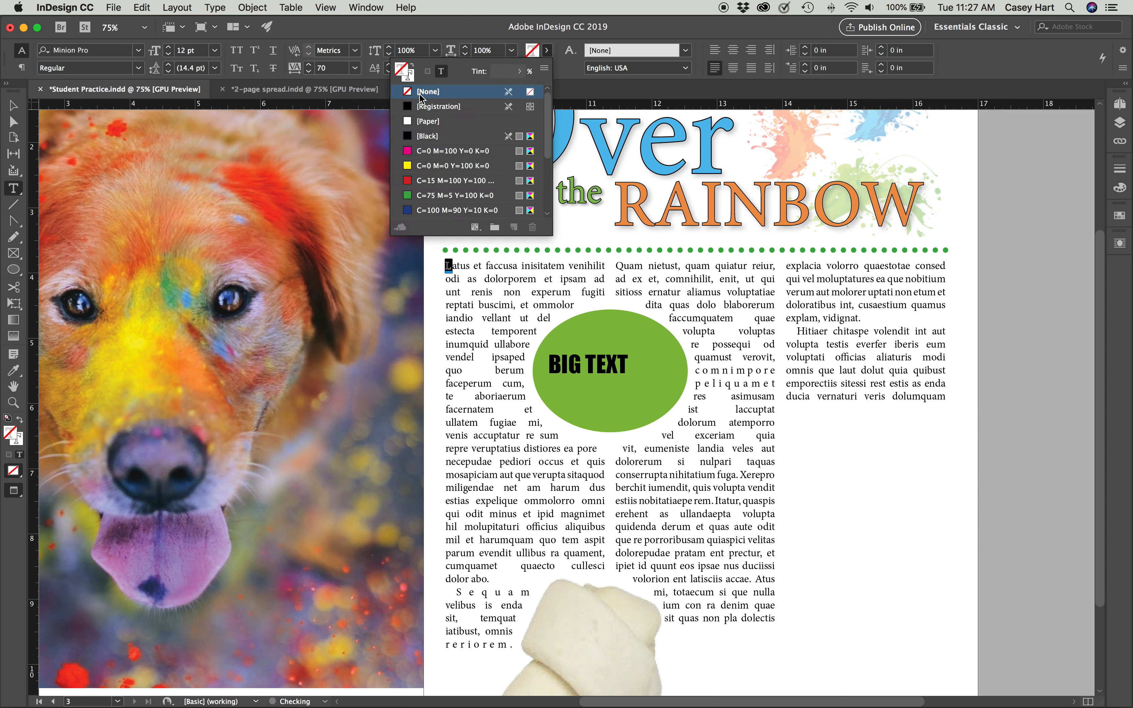
click(439, 107)
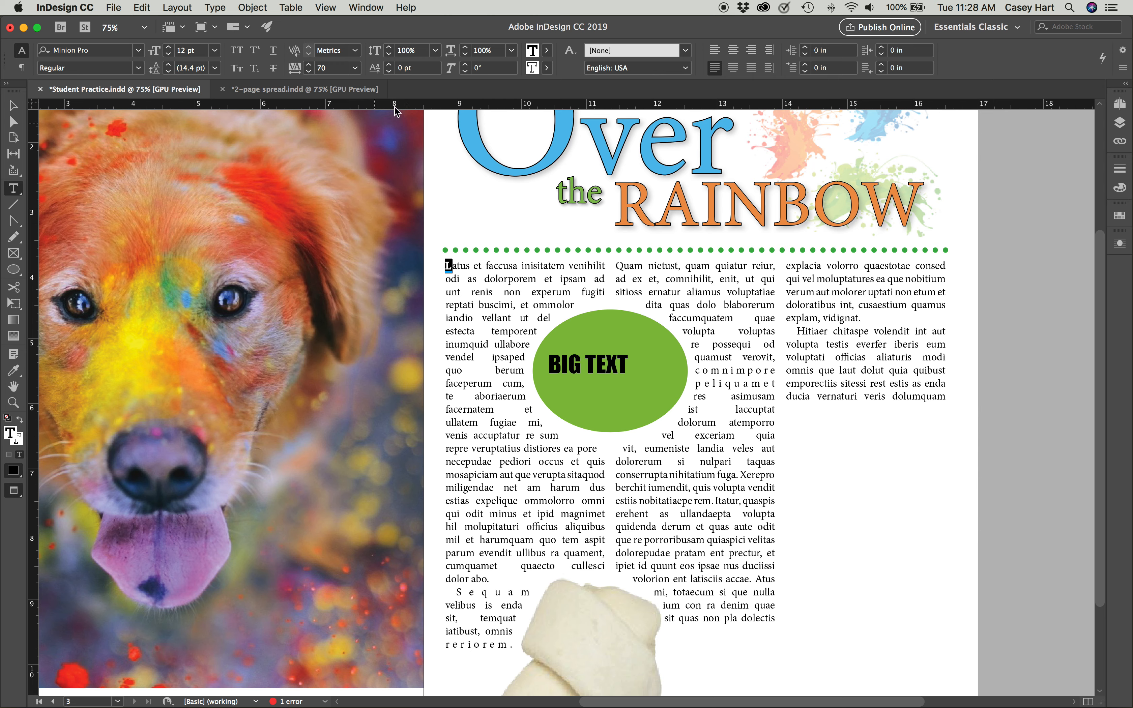
Check the opening letter L's font style and its paragraph formatting in the first text column.
click(482, 268)
drag(453, 267, 446, 268)
click(139, 68)
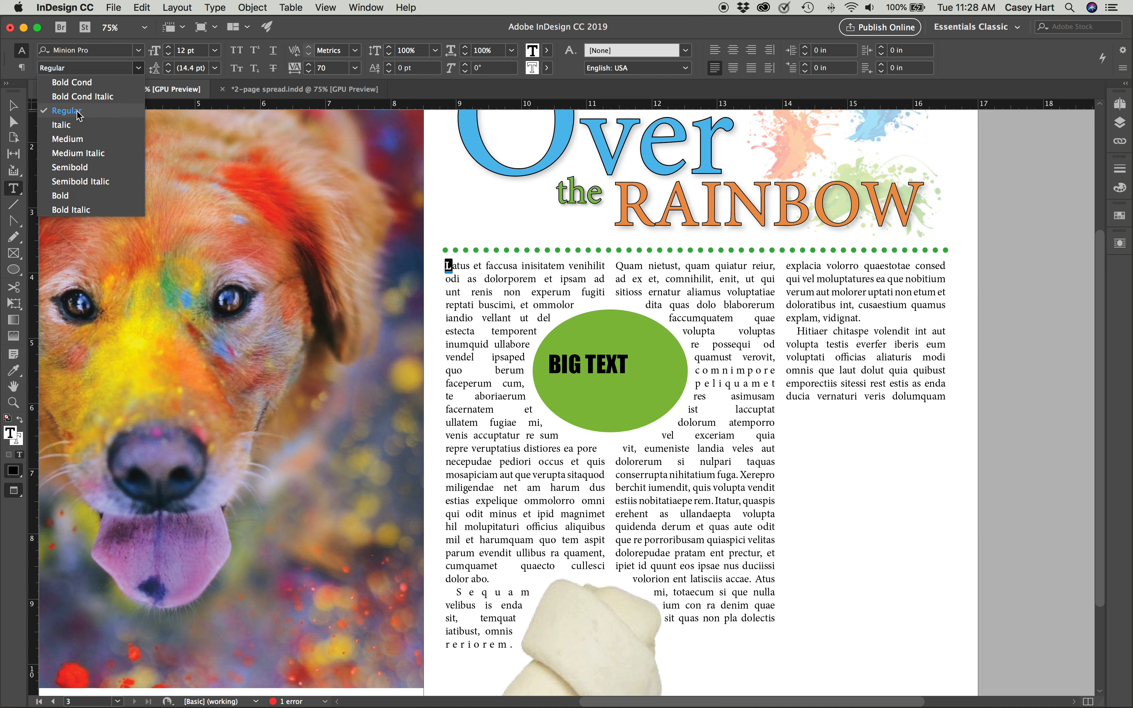
click(138, 68)
click(457, 265)
drag(453, 266, 443, 266)
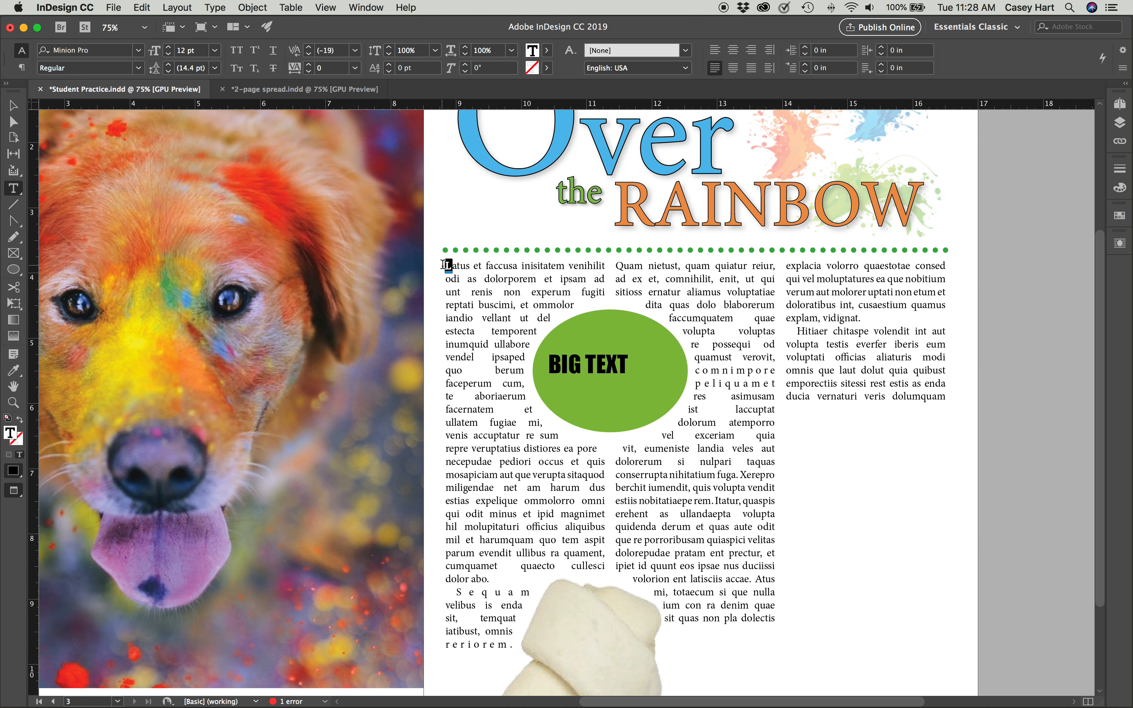
click(22, 68)
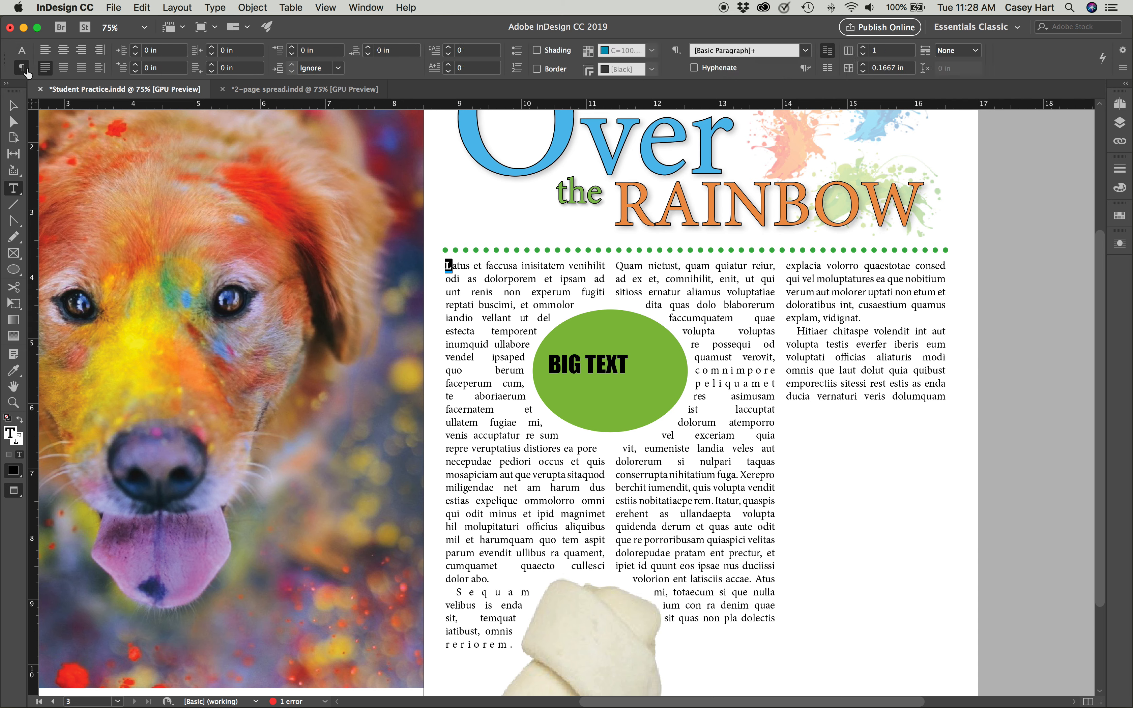
click(22, 52)
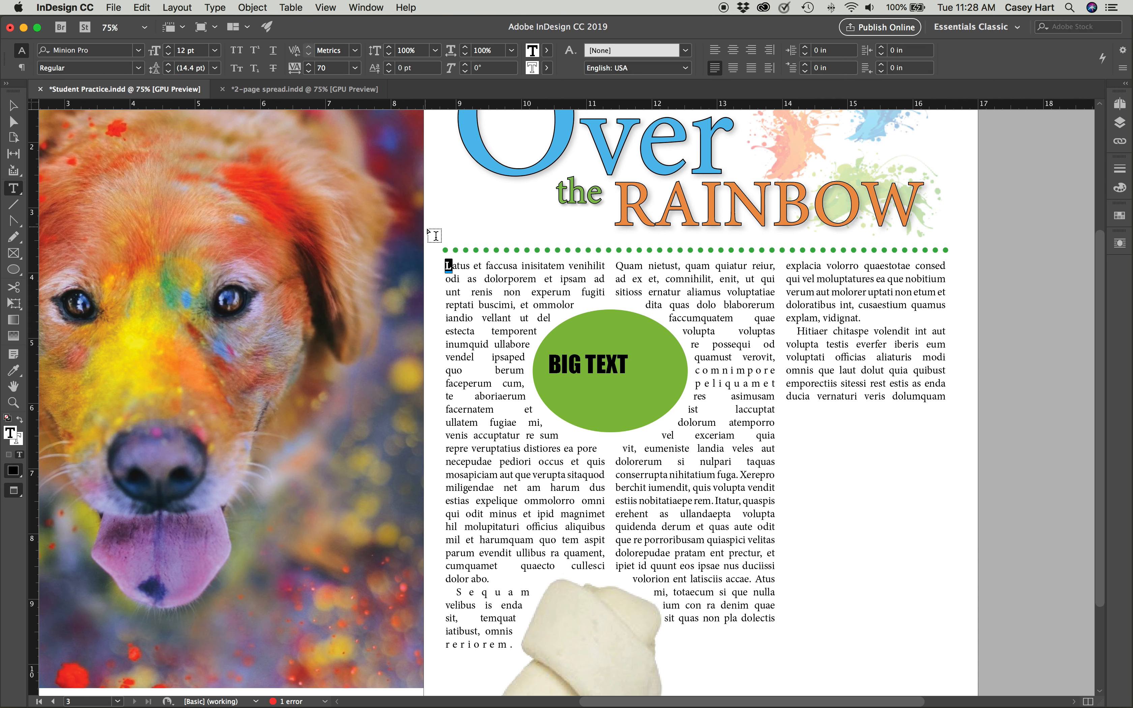
Remove the stroke from the opening letter L by setting its stroke colour to [None].
click(460, 268)
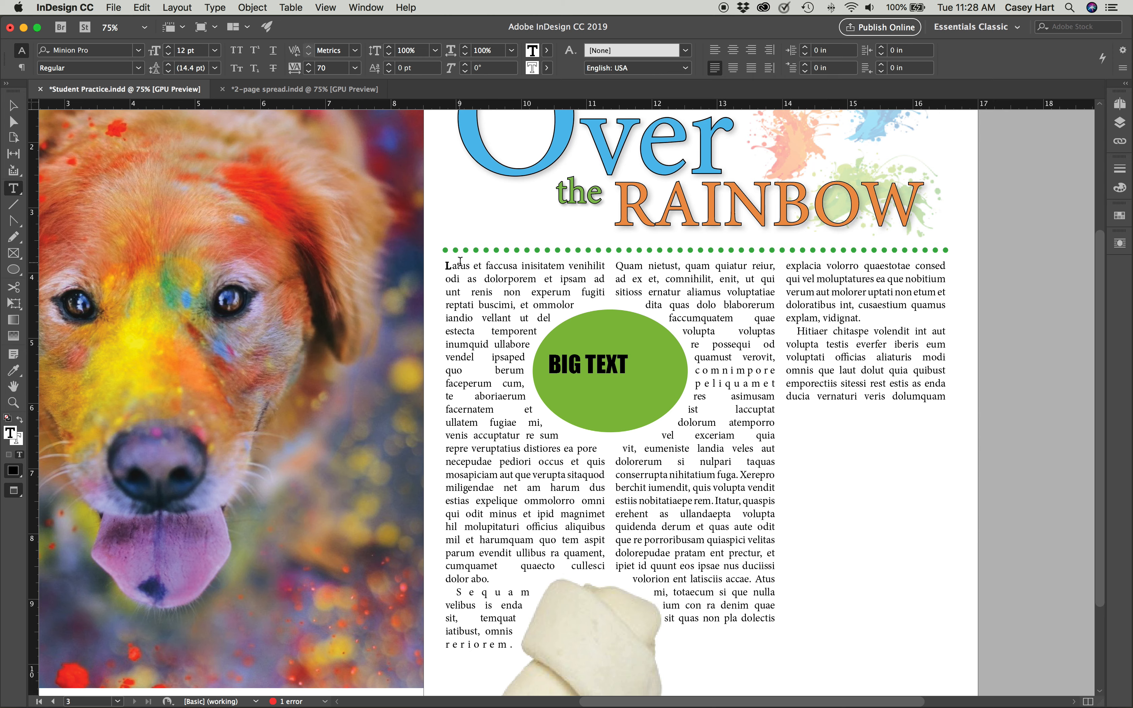
click(547, 69)
drag(456, 276, 445, 267)
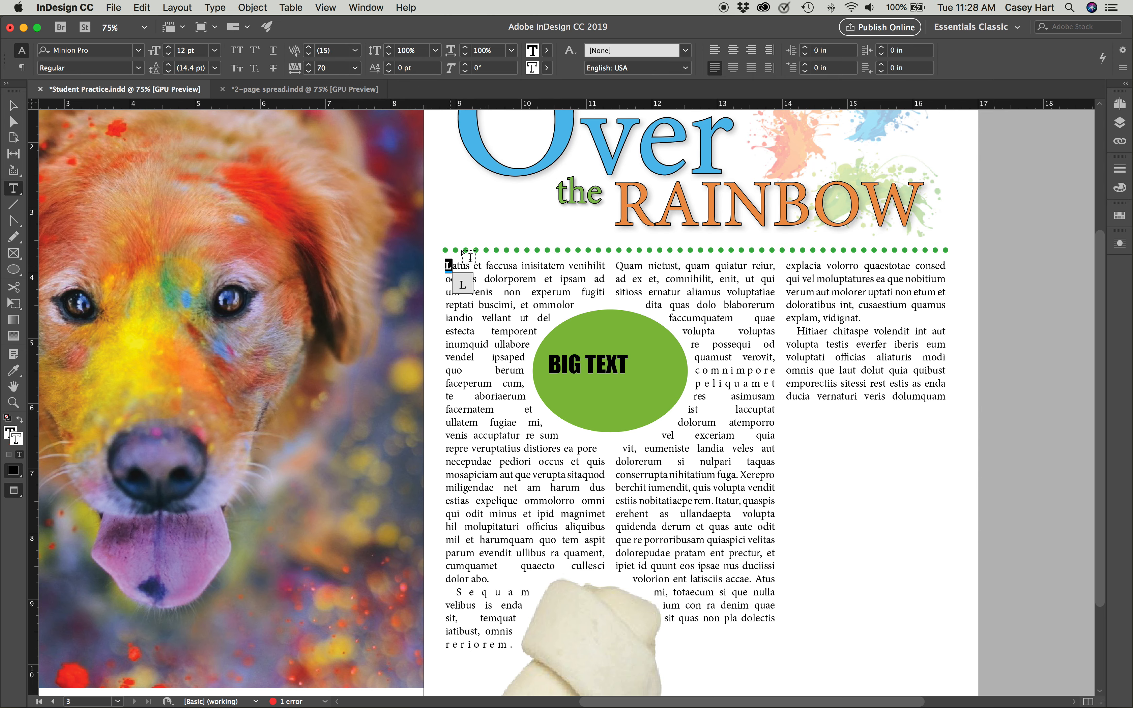
click(547, 68)
click(424, 109)
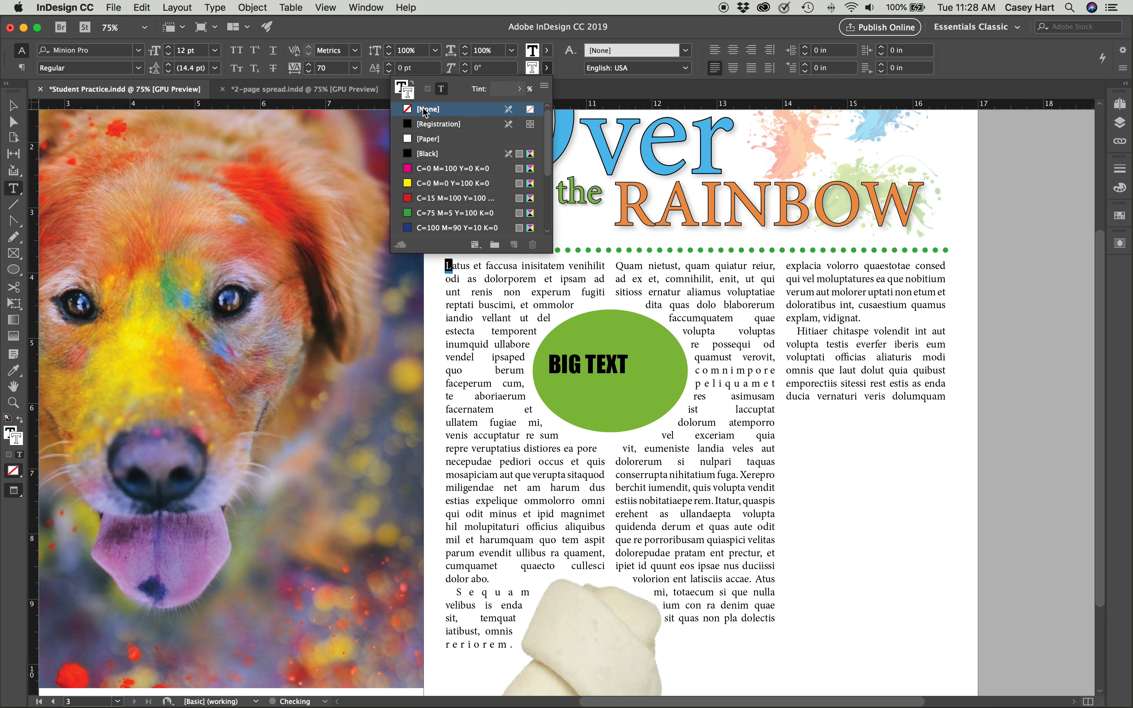
click(466, 265)
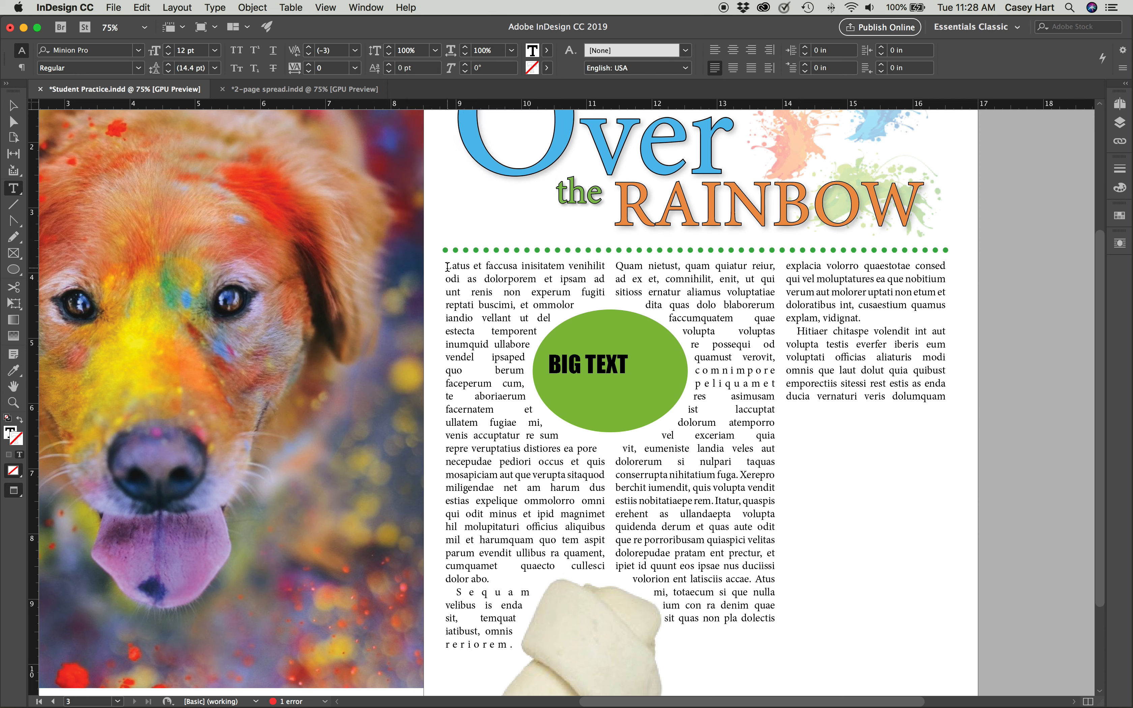
Select the entire body text and set its kerning to 0 after trying Optical and Metrics.
drag(452, 266, 444, 266)
click(463, 270)
double_click(465, 266)
triple_click(465, 265)
double_click(477, 263)
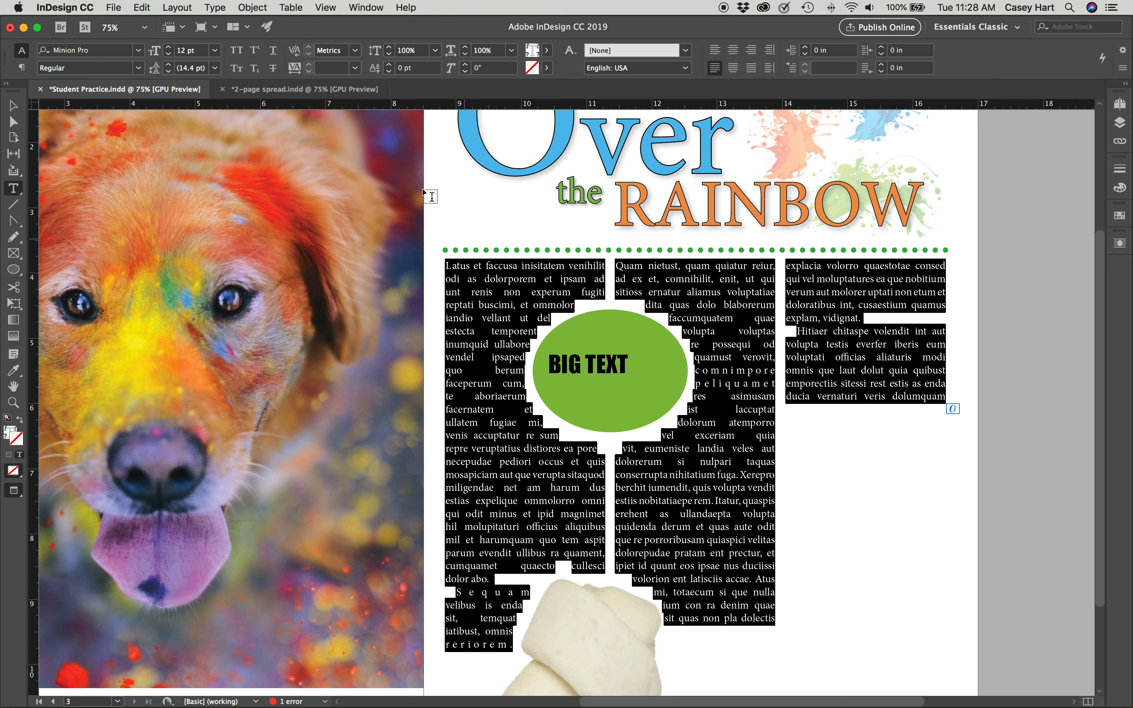
click(353, 51)
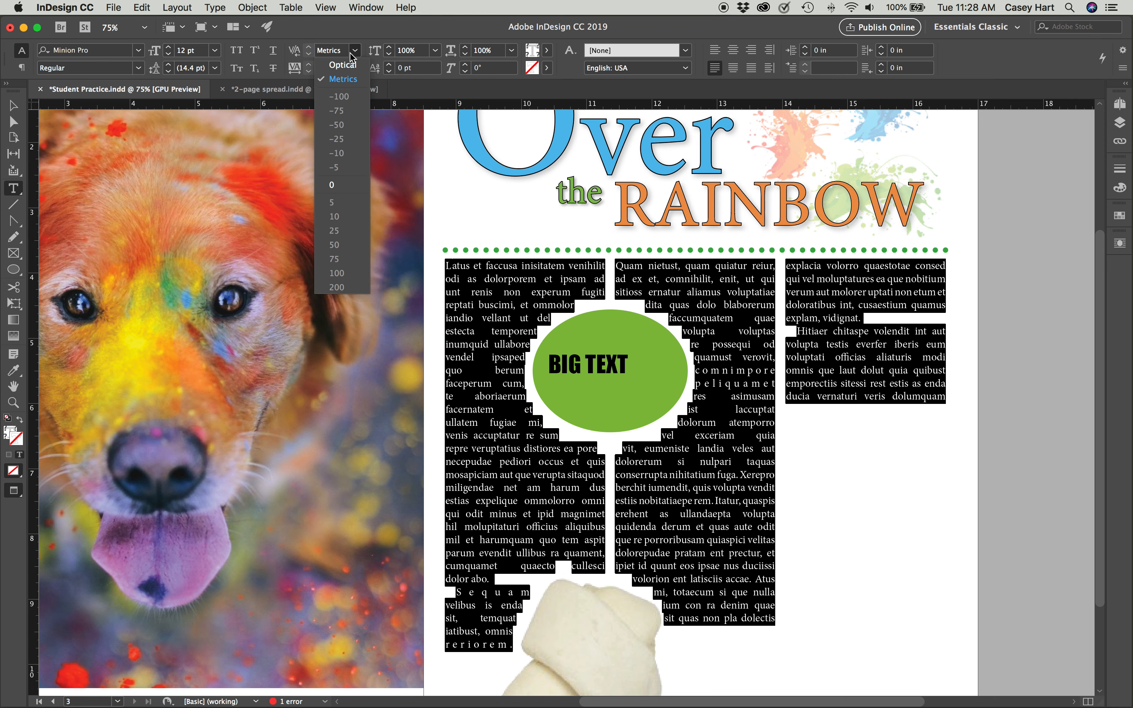
click(346, 64)
click(354, 51)
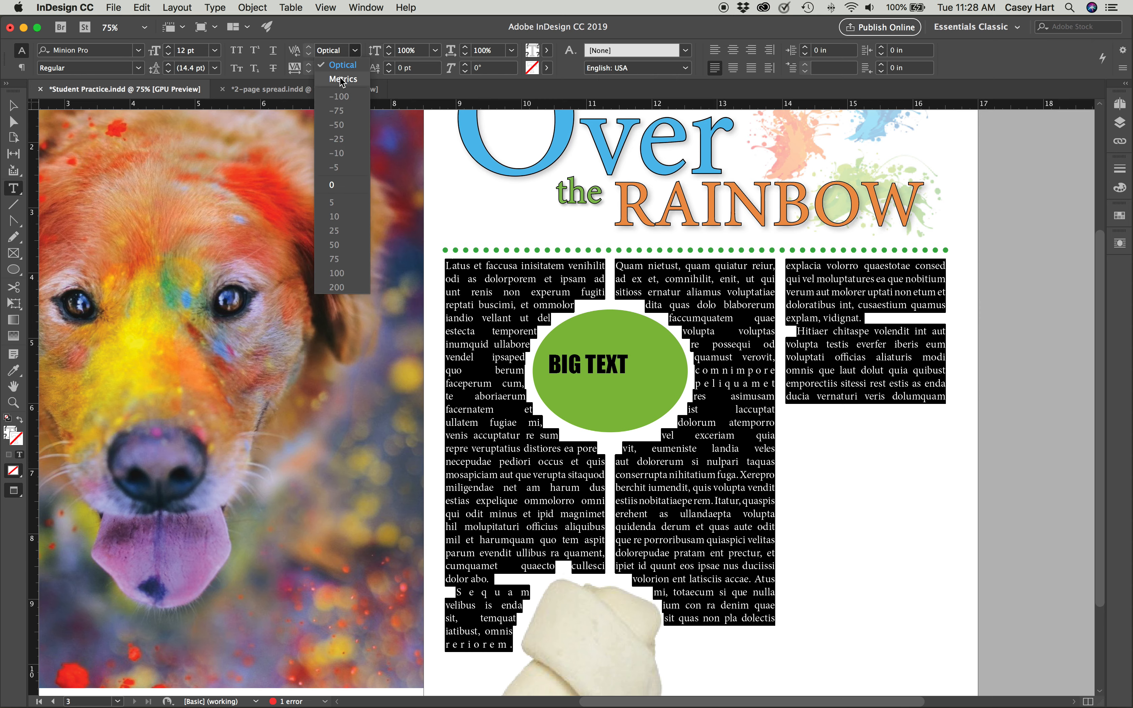
click(342, 79)
click(355, 51)
click(350, 185)
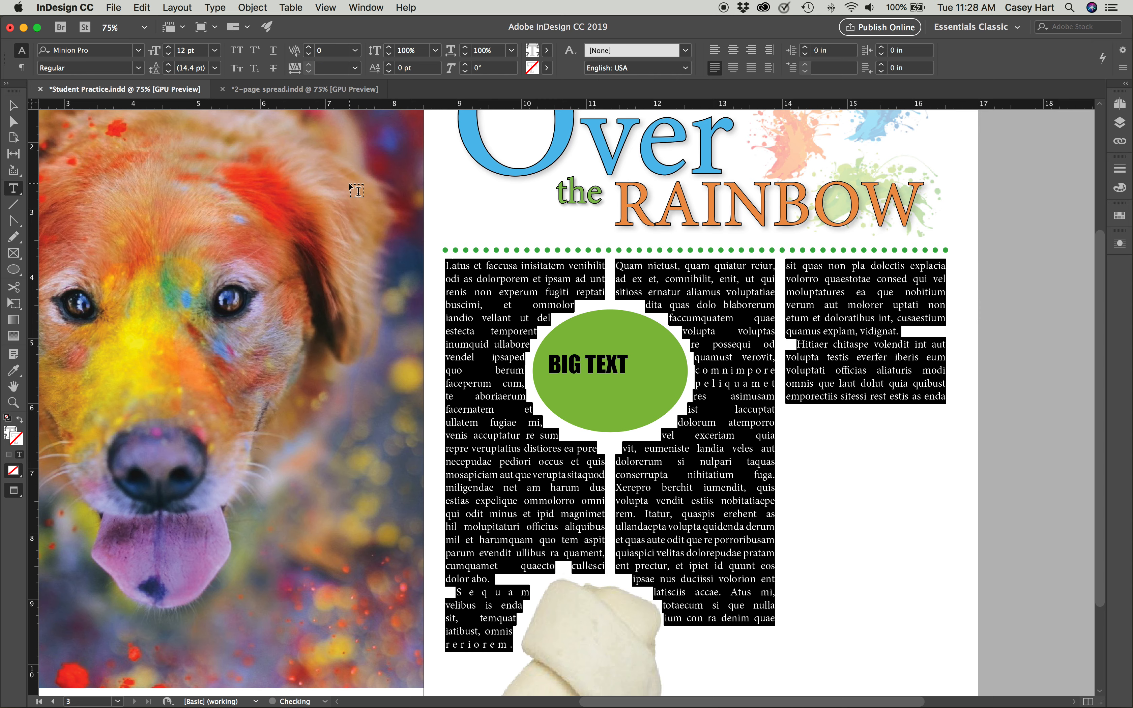
click(482, 273)
Set the first-line left indent of the entire body text to 0.1667 in and deselect the text.
scroll(765, 306, right, 5)
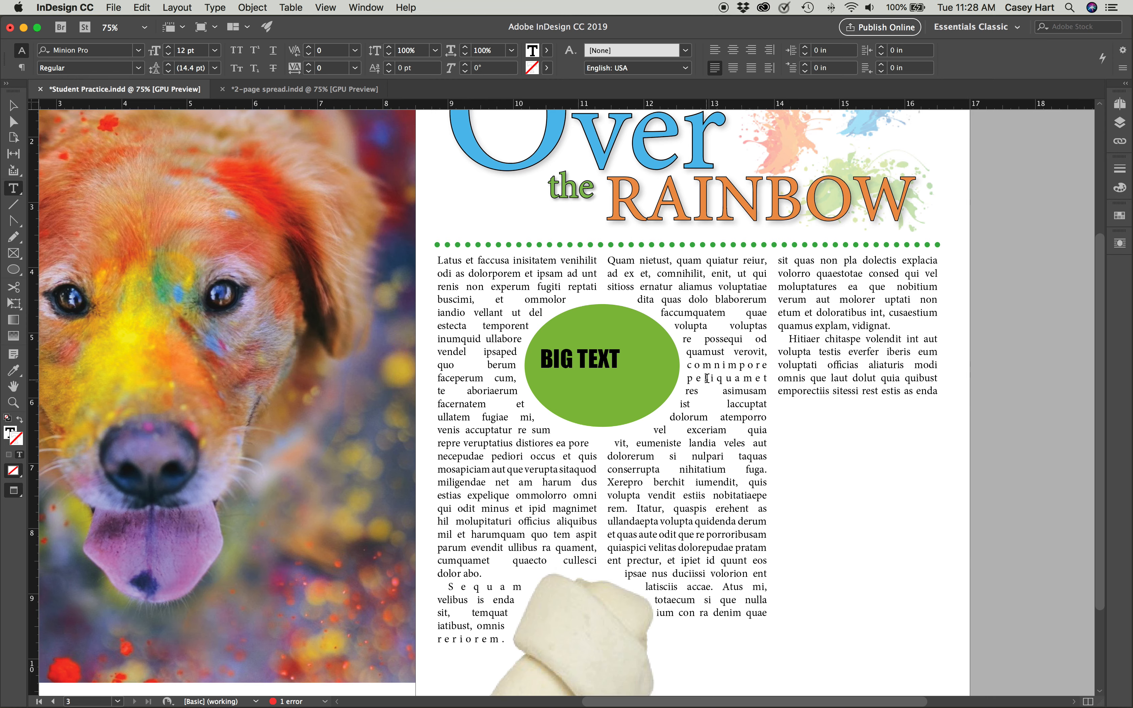
scroll(436, 275, left, 4)
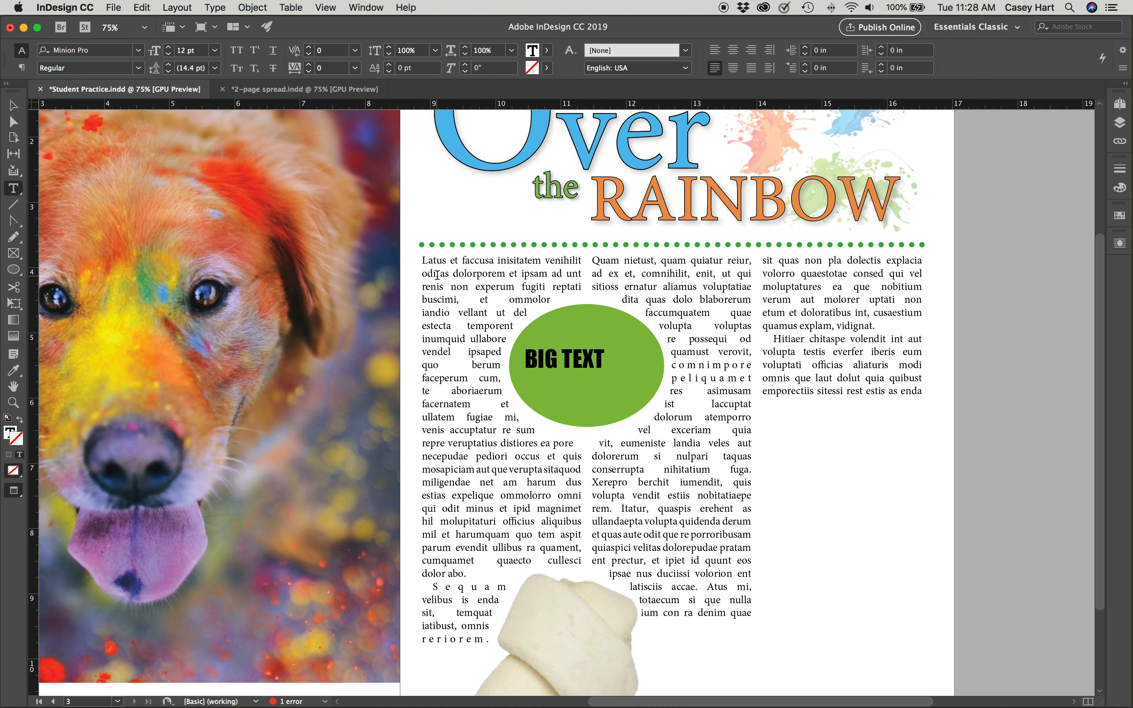
drag(425, 260, 420, 260)
click(462, 260)
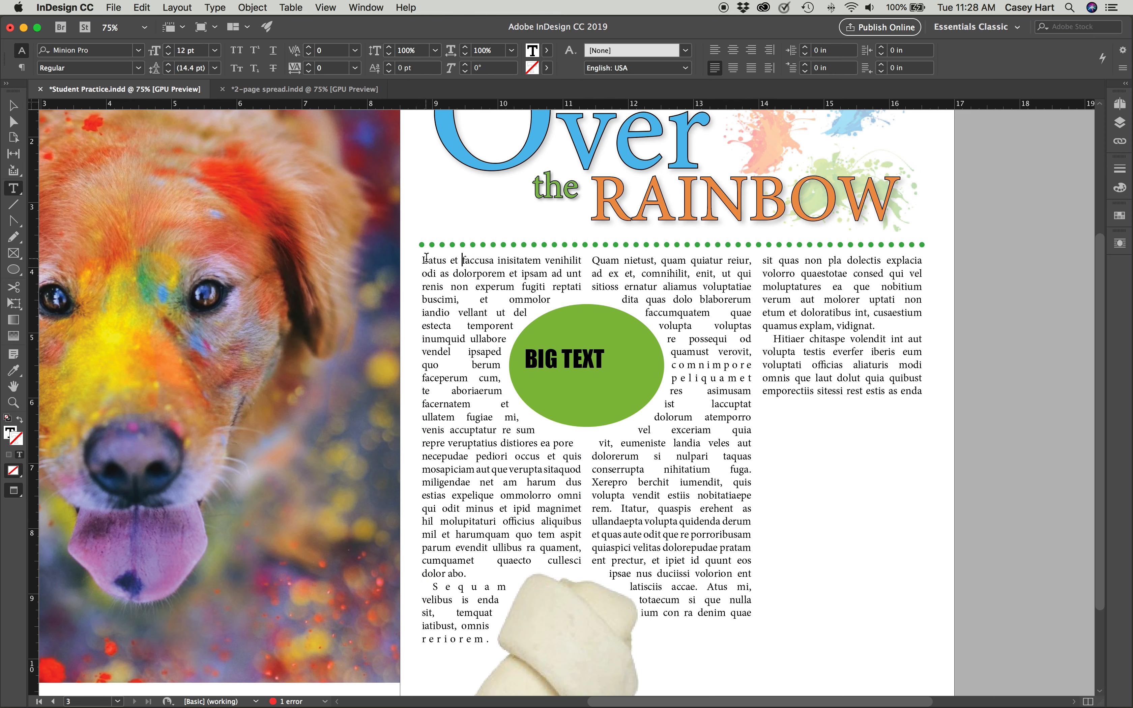
key(super+a)
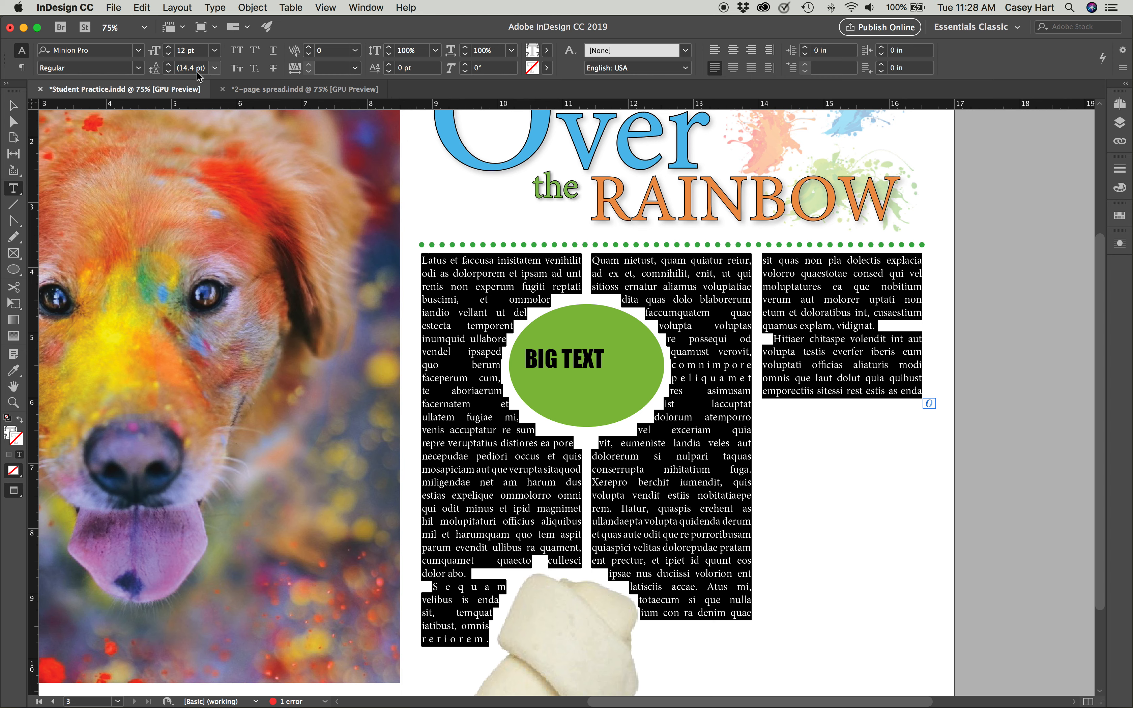
click(21, 68)
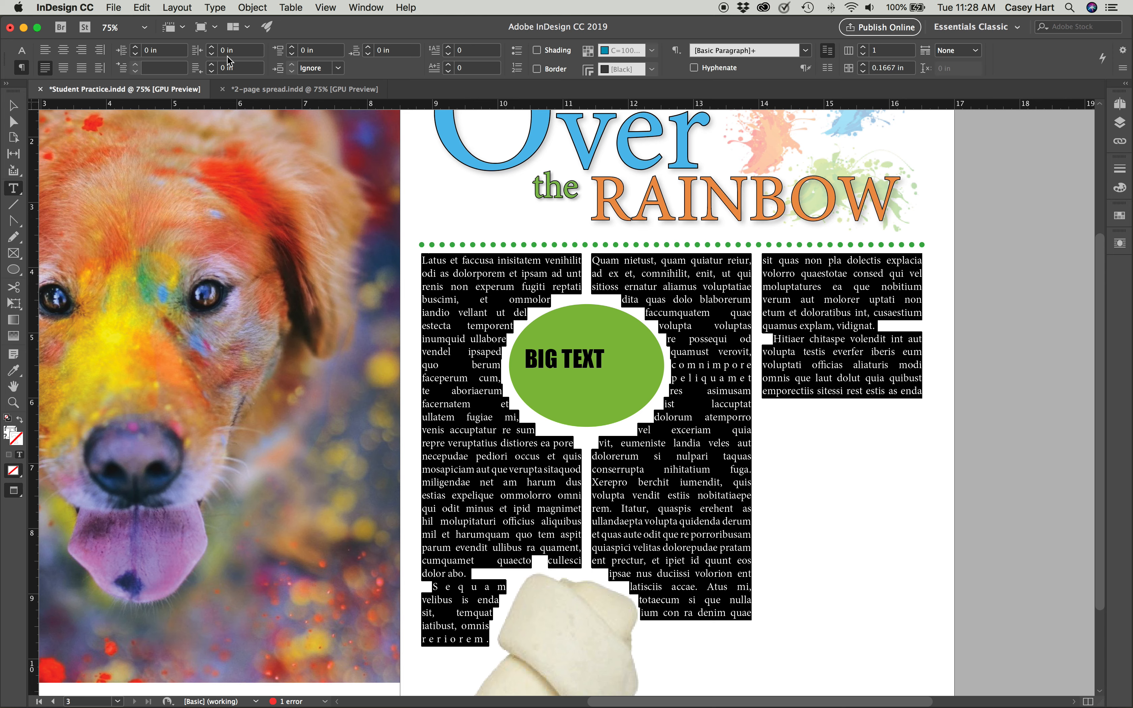
click(174, 69)
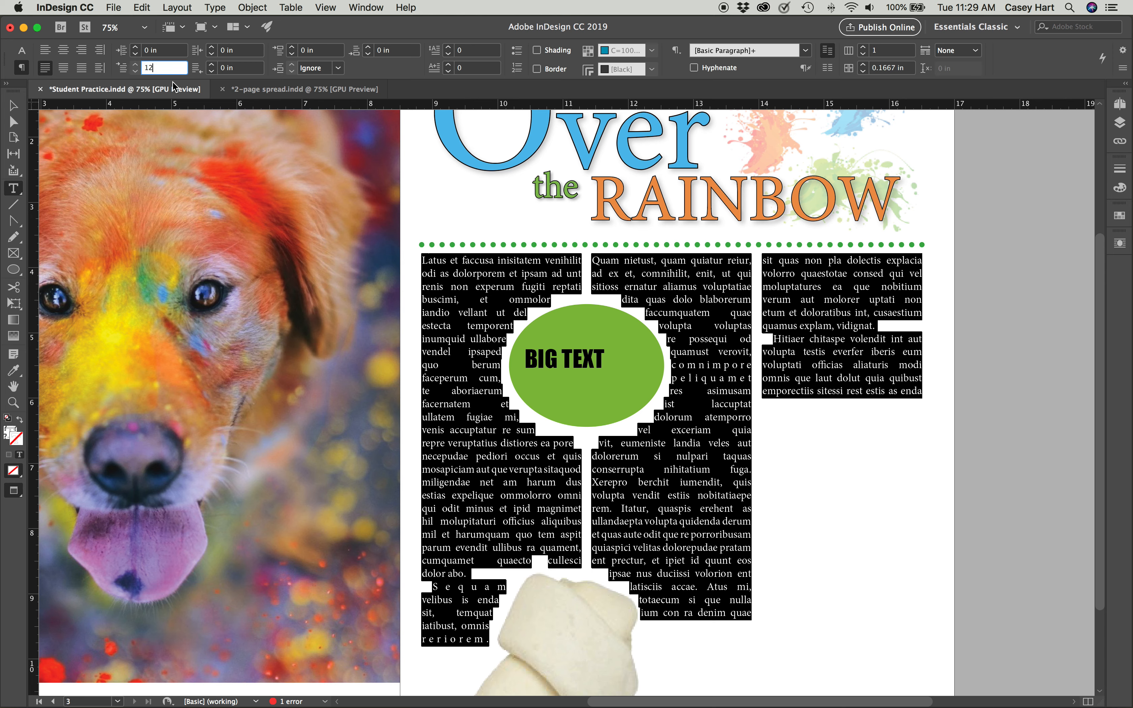
key(Return)
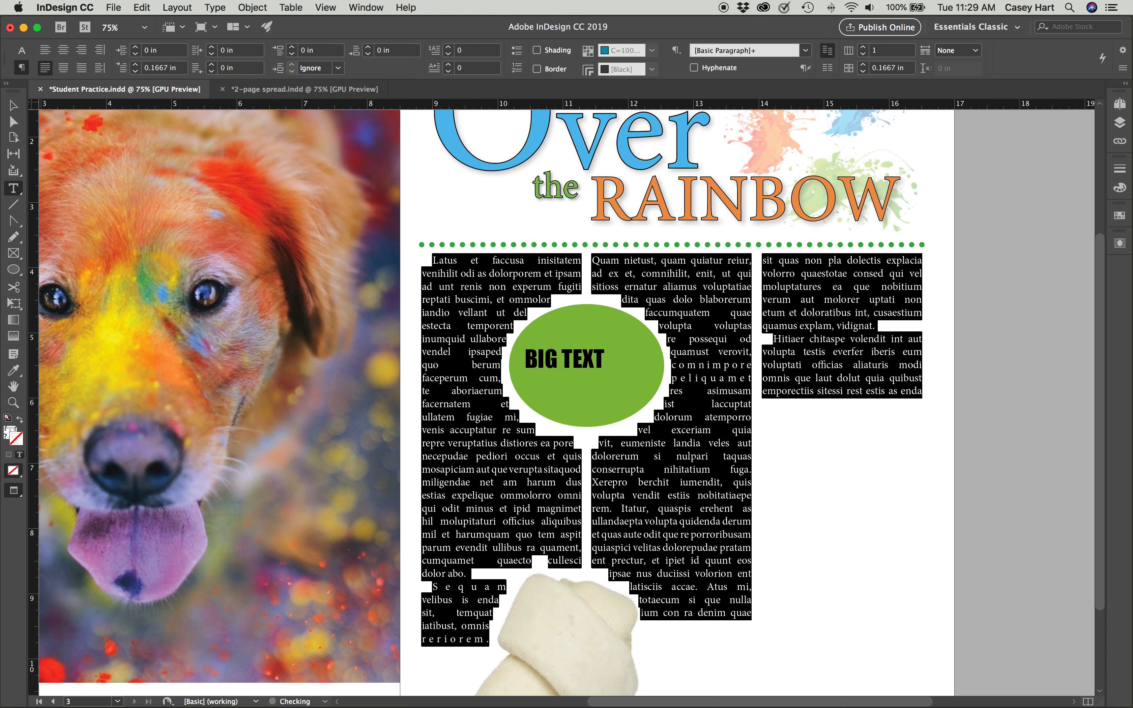
click(453, 396)
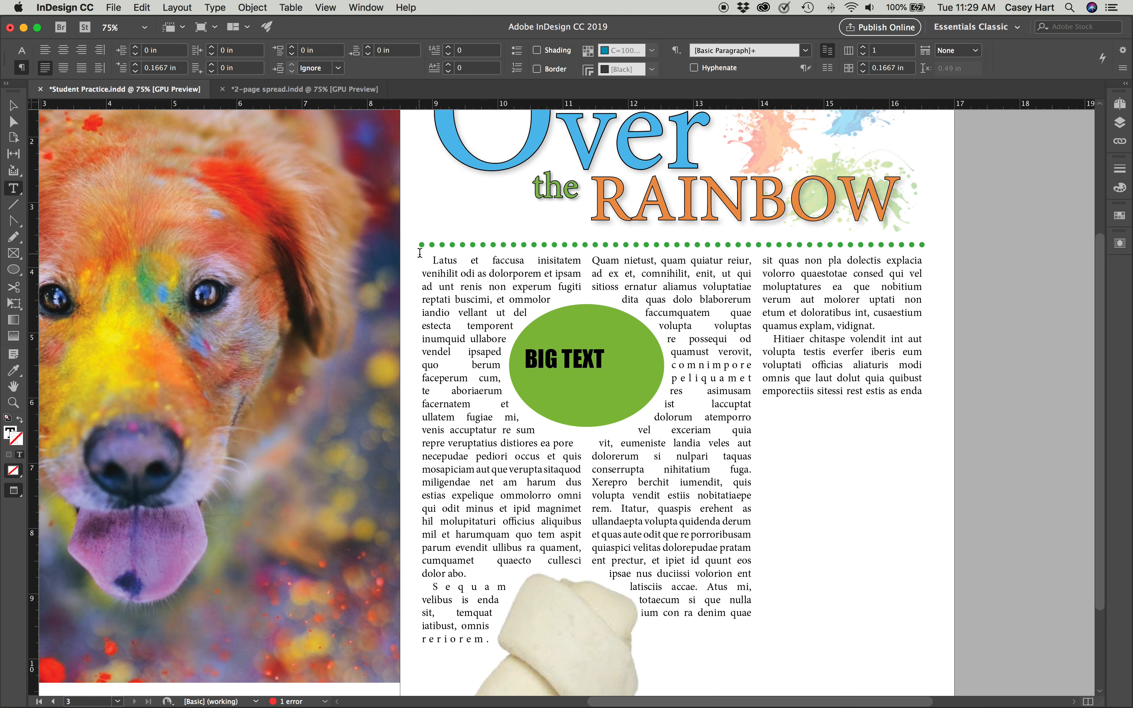
Set the first-line left indent of the opening paragraph, starting with "Latus", to 0 in.
triple_click(436, 260)
click(434, 261)
drag(422, 260, 471, 261)
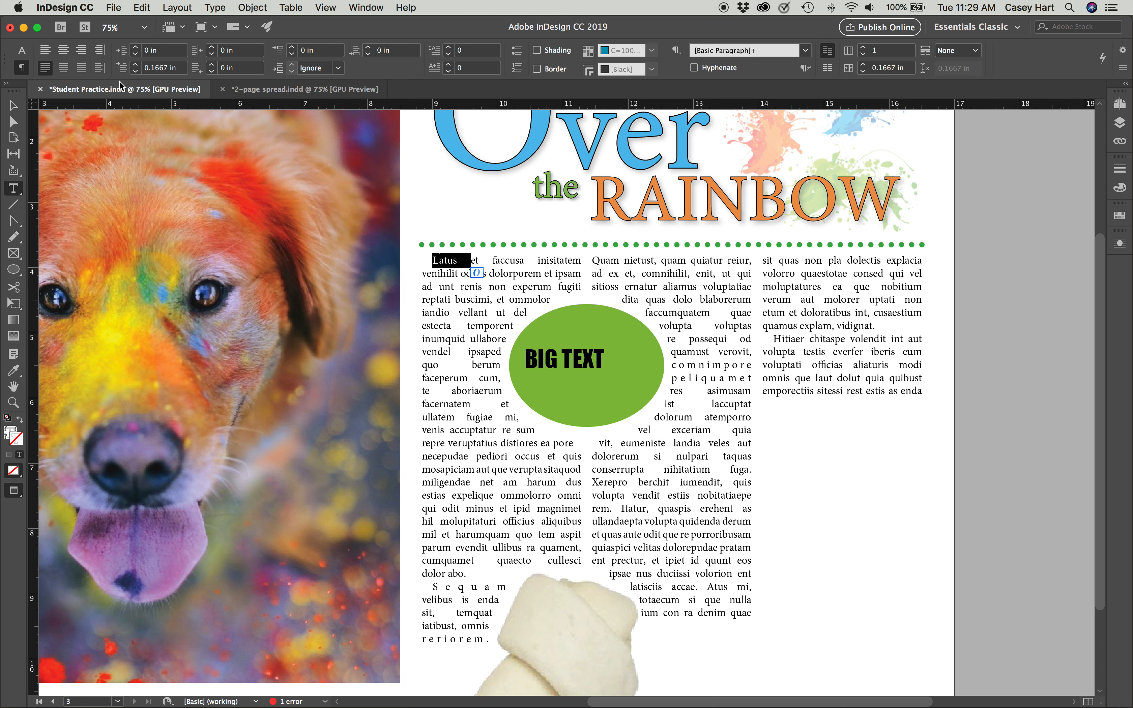
double_click(151, 69)
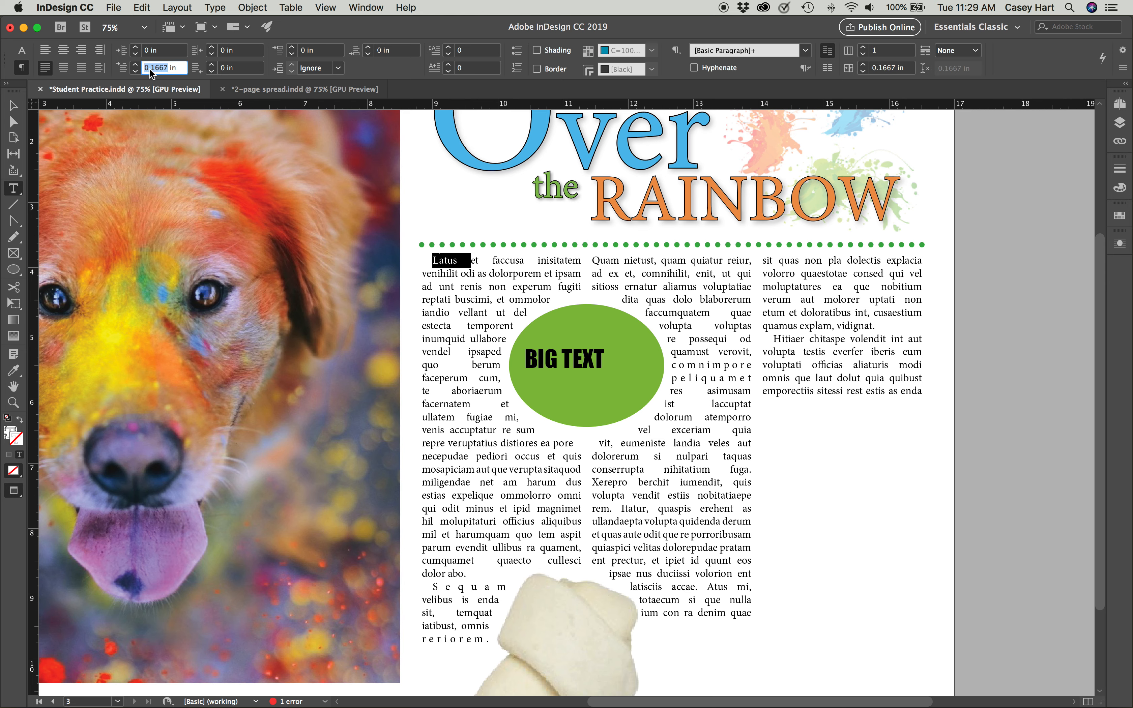
key(BackSpace)
key(Return)
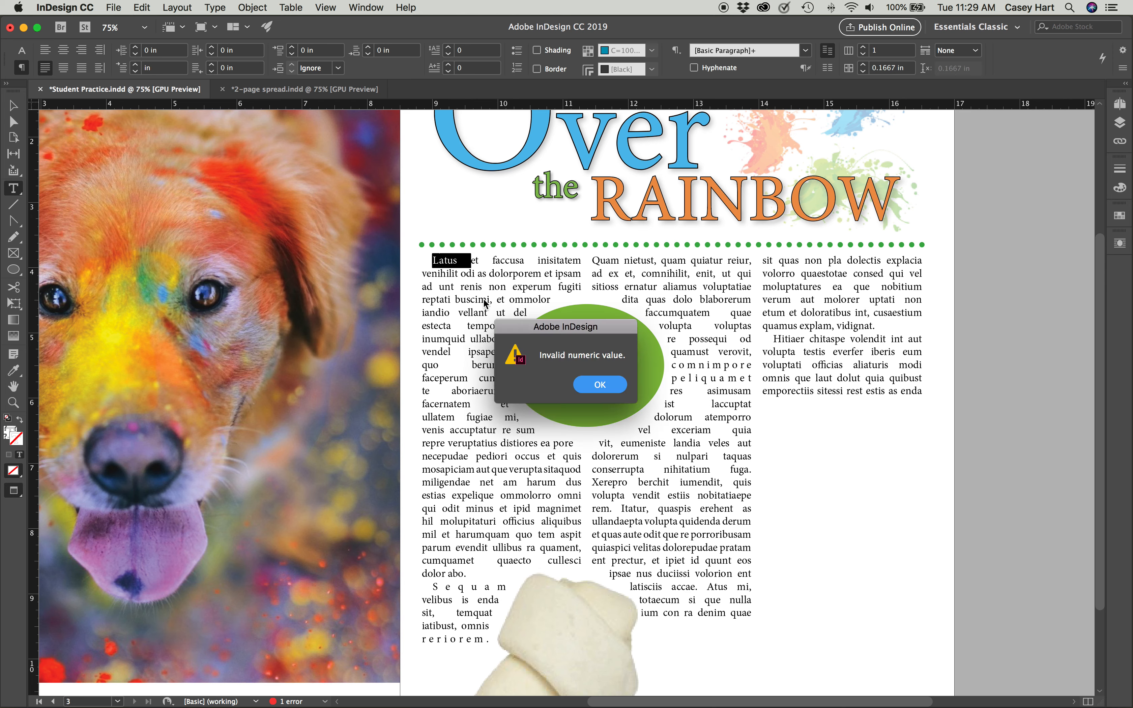
click(597, 385)
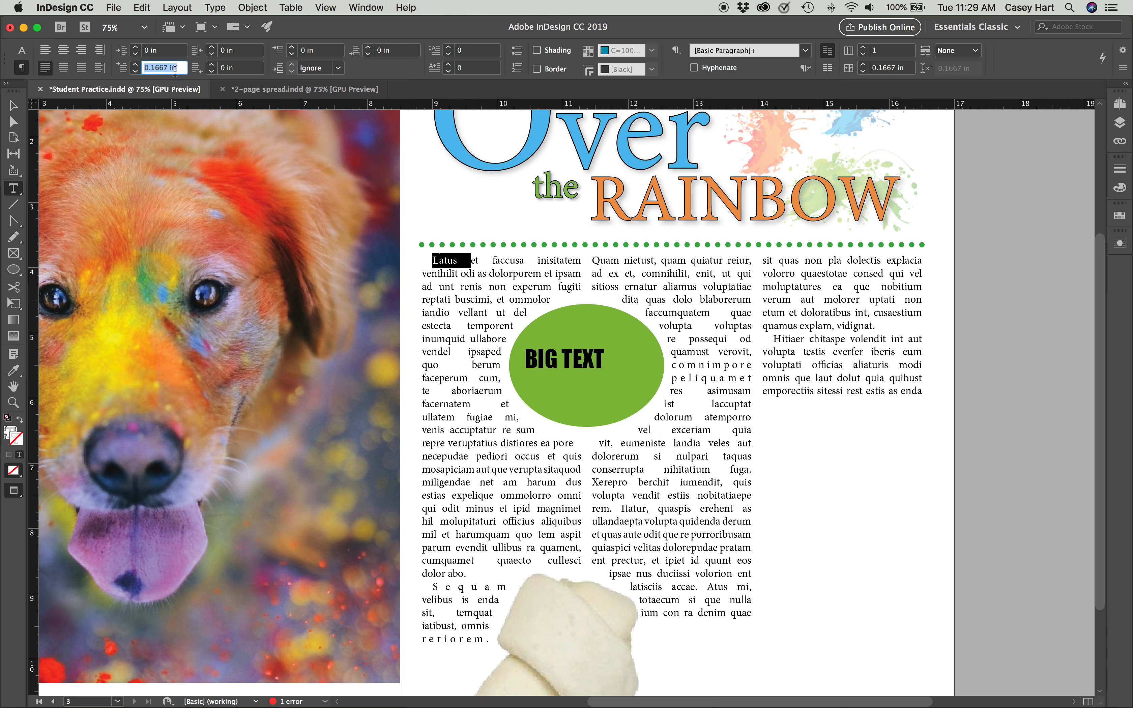
text(0)
key(Return)
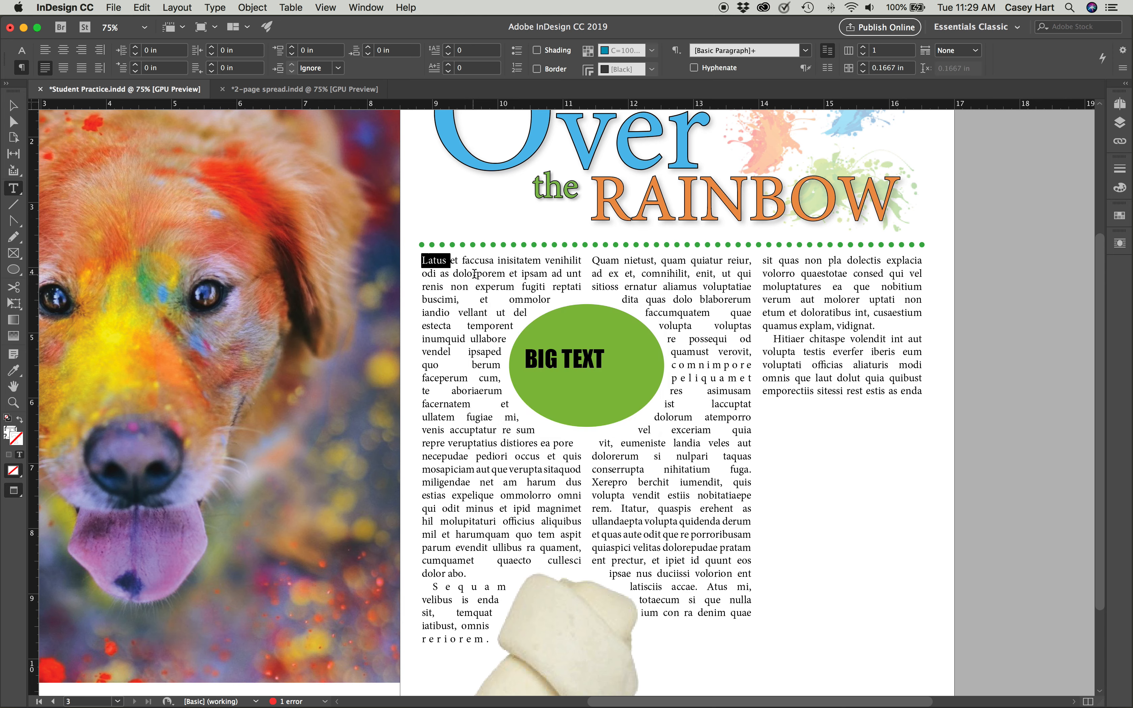
Give the opening letter L a drop cap two lines high after trying heights up to five lines.
click(462, 286)
drag(422, 260, 514, 561)
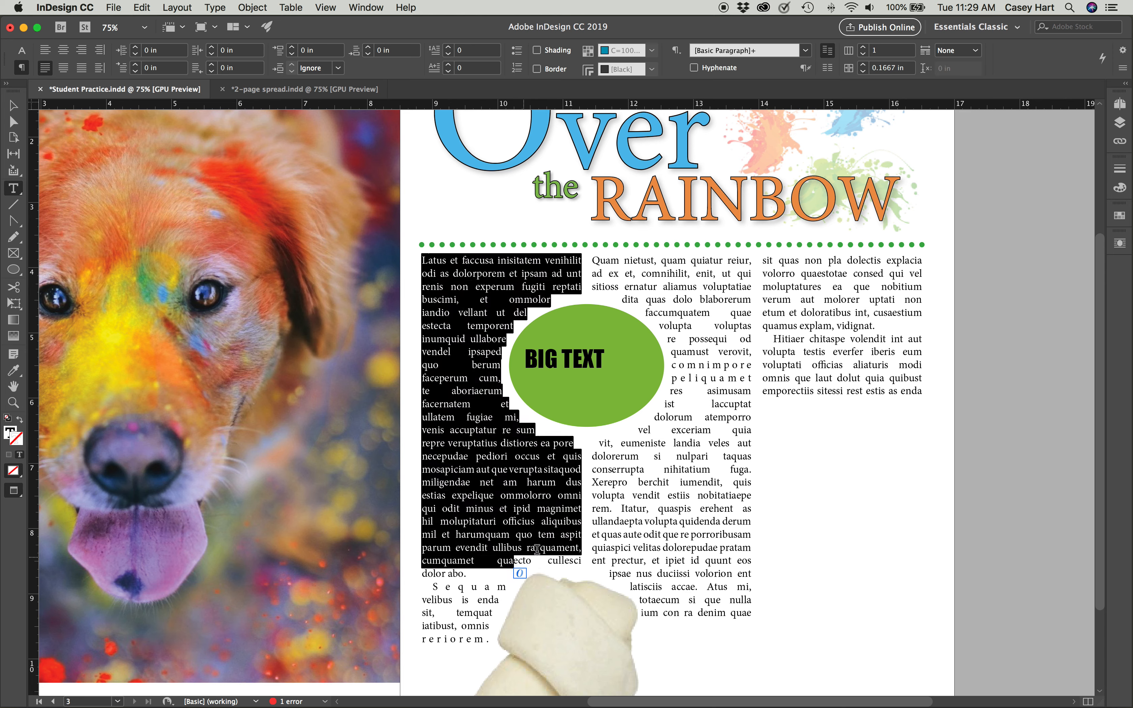
click(423, 257)
drag(428, 260, 422, 261)
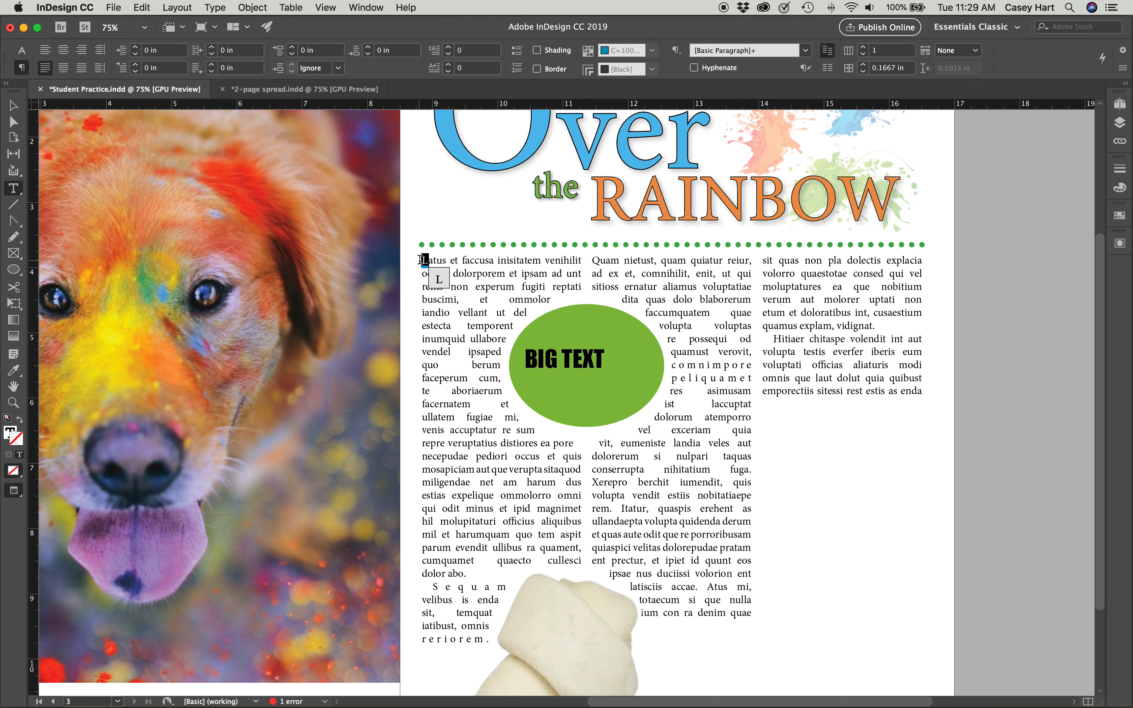
click(422, 259)
drag(424, 260, 429, 260)
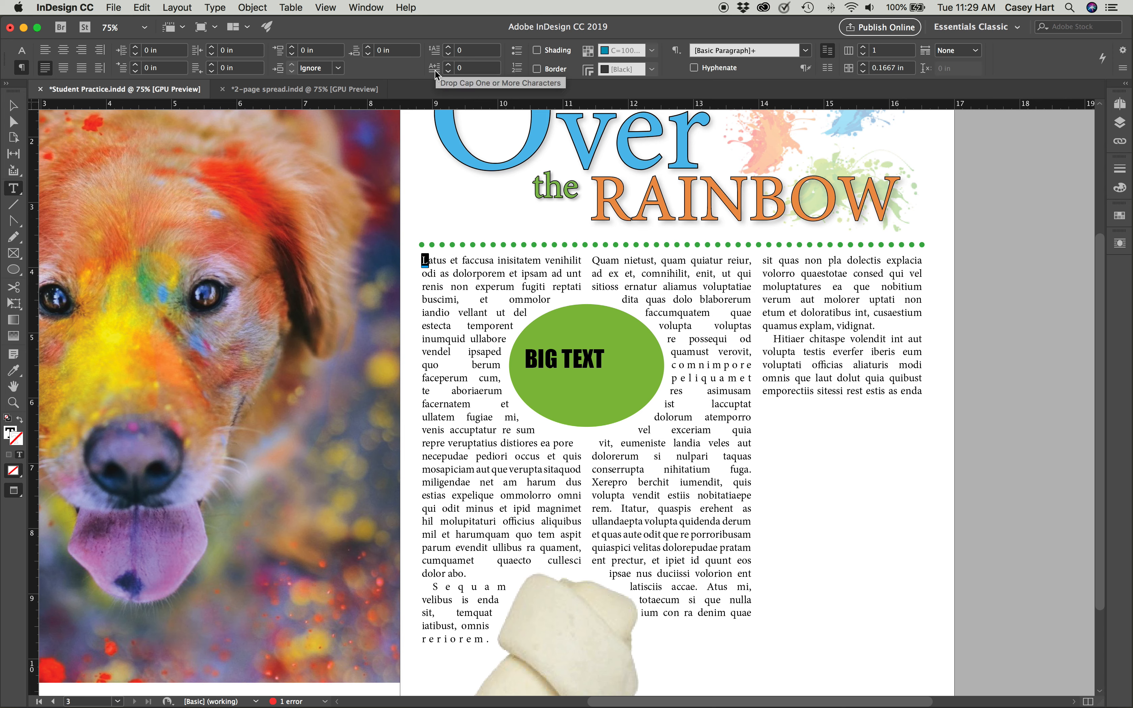
click(449, 48)
click(449, 47)
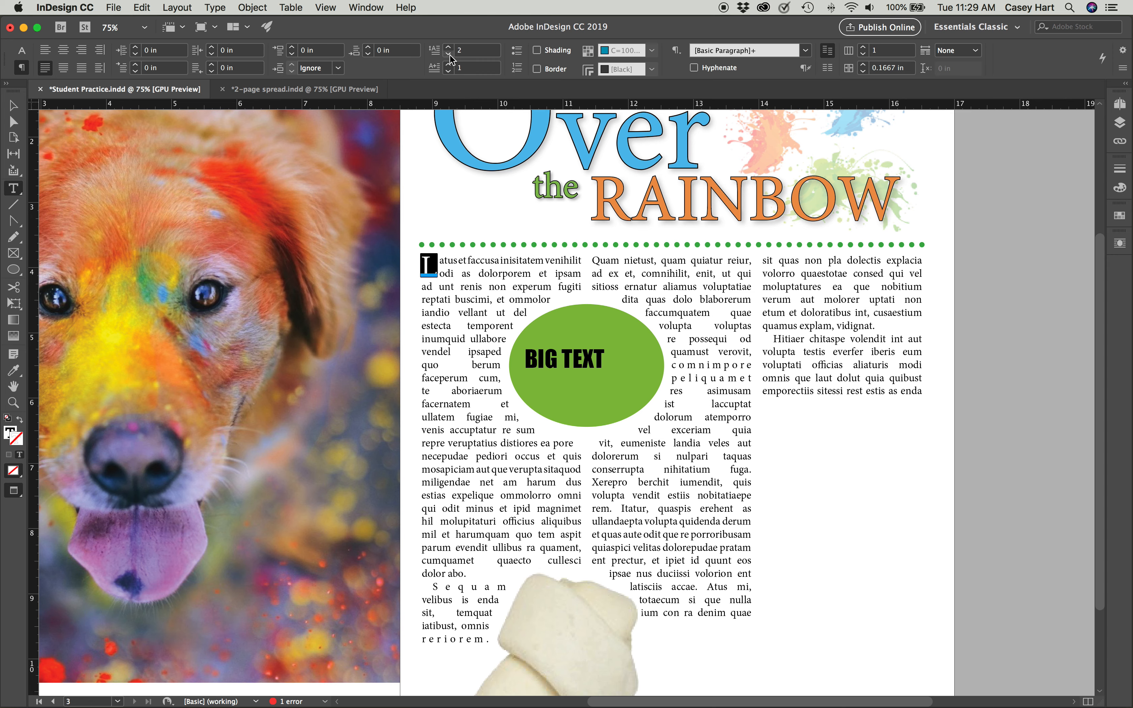
click(449, 47)
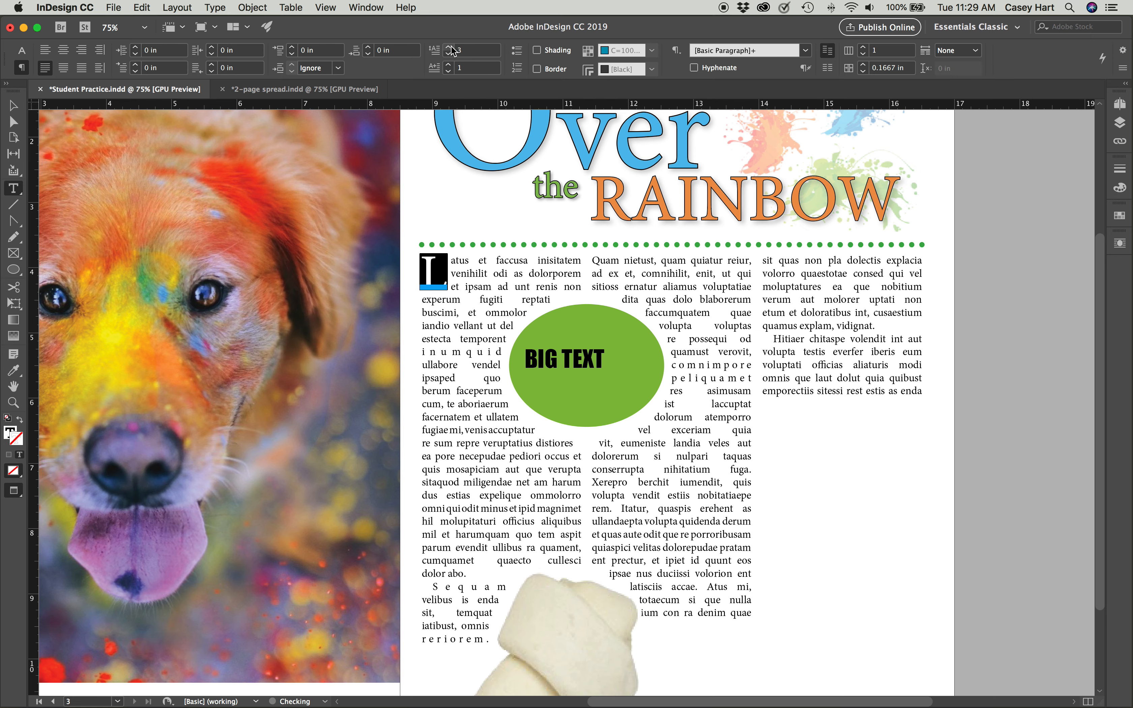
click(448, 48)
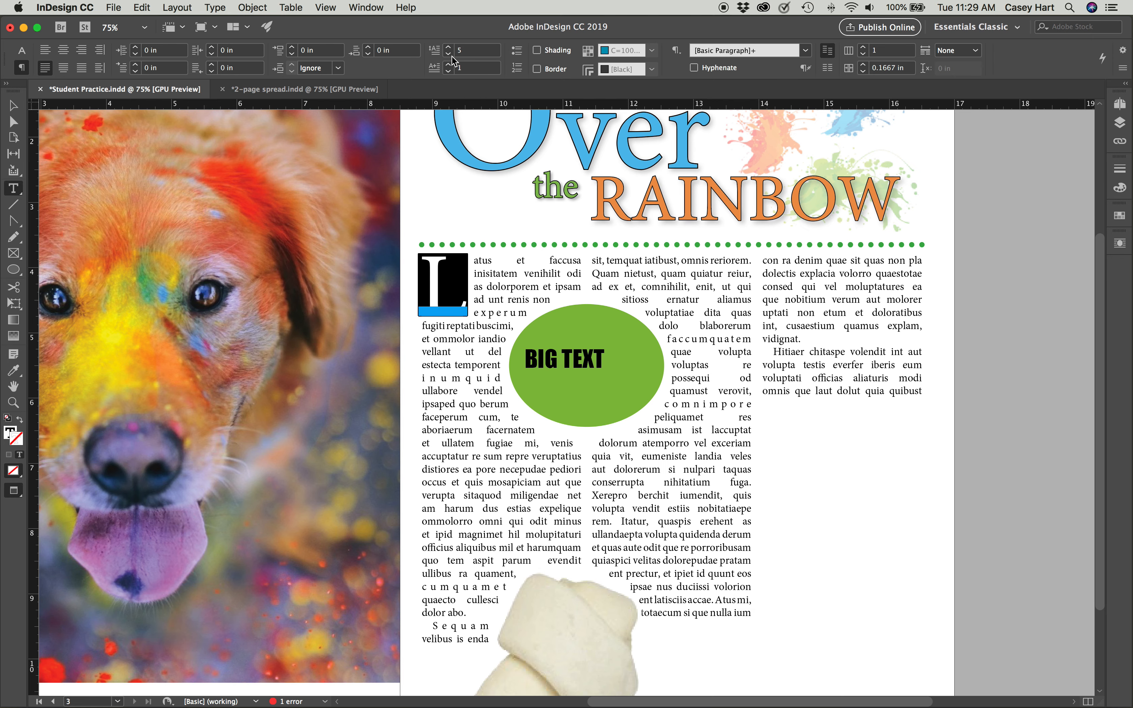
double_click(449, 53)
click(450, 53)
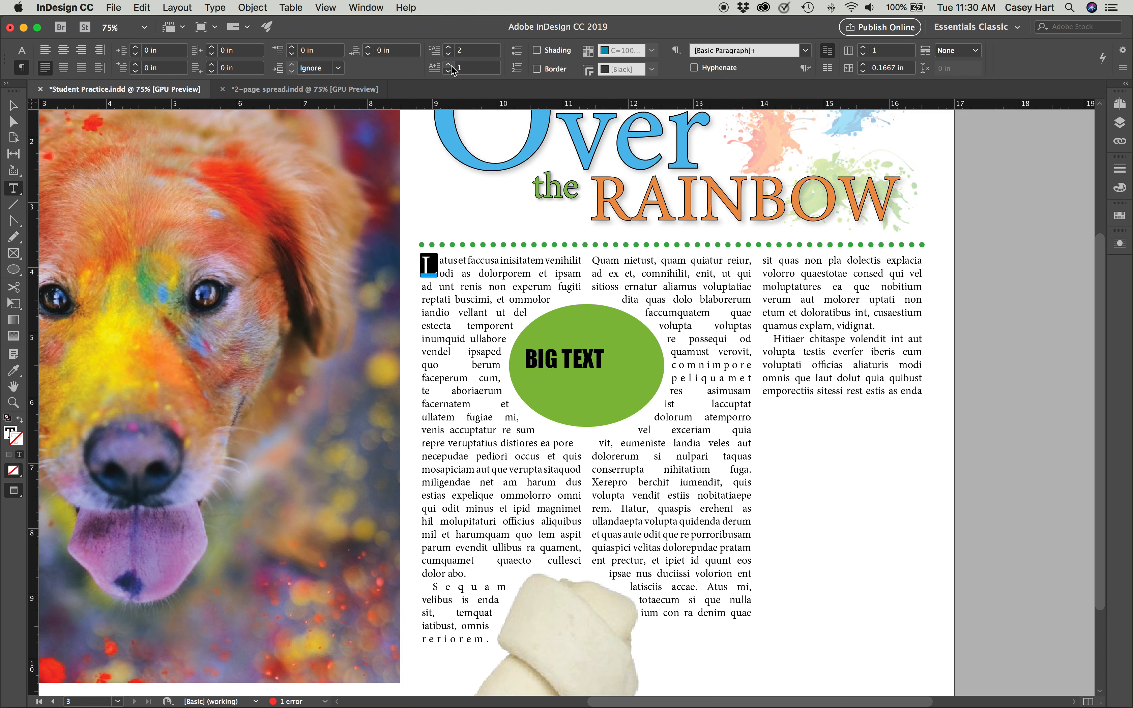
Try extending the opening drop cap to six characters and restore it to one character.
click(451, 65)
click(451, 66)
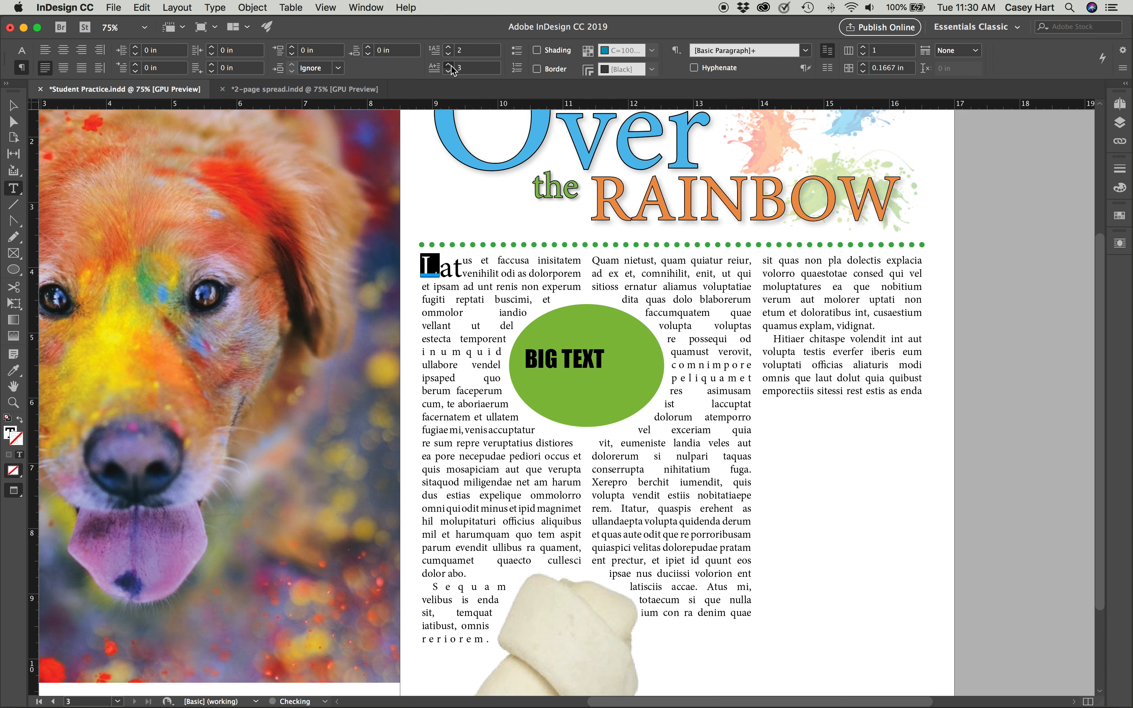
click(451, 66)
click(451, 65)
click(451, 66)
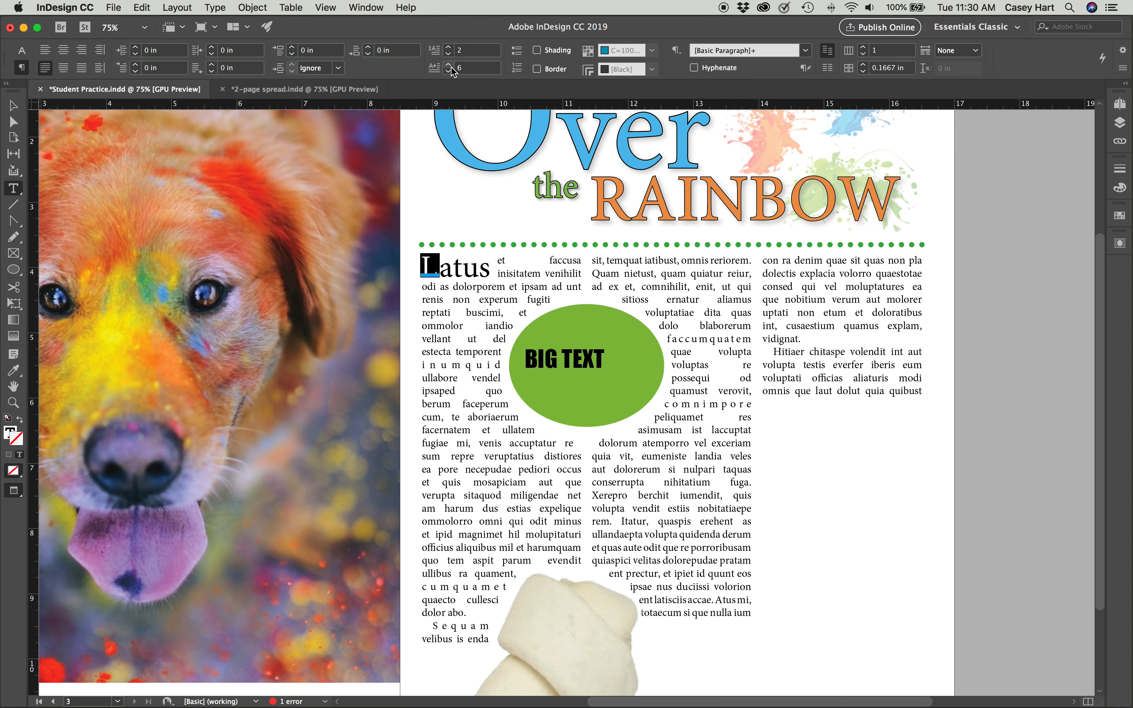
click(449, 71)
click(449, 71)
click(449, 71)
click(448, 71)
click(448, 71)
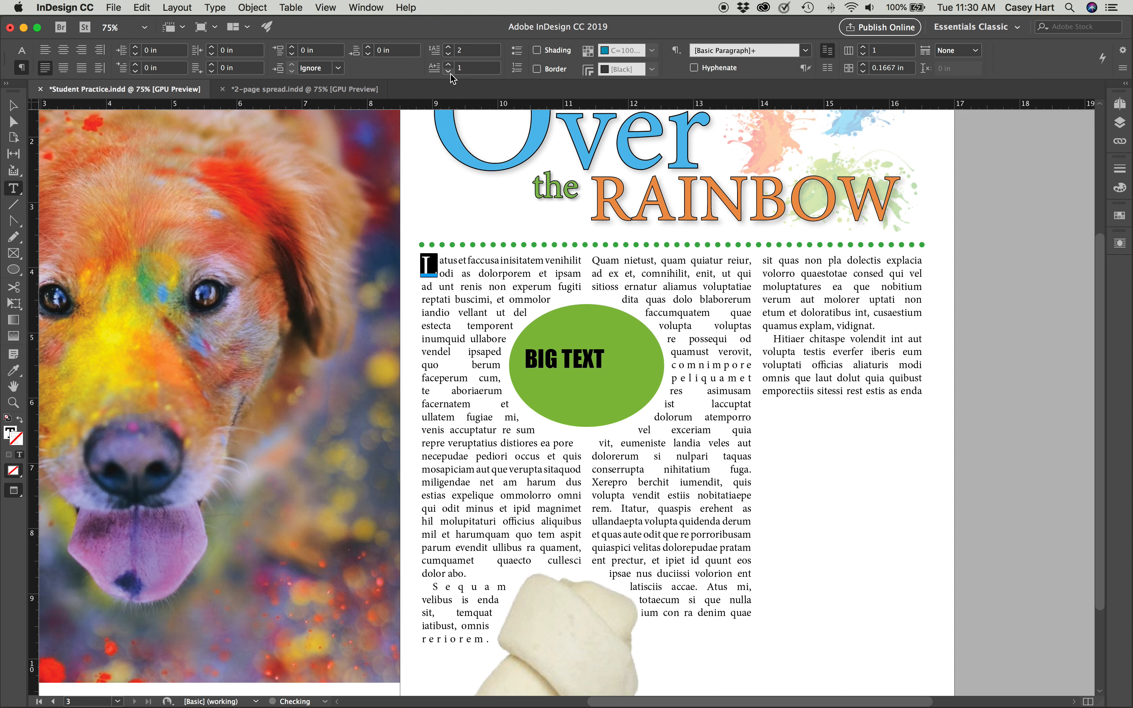
Try reducing the opening drop cap to one line and restore its height to two lines.
click(448, 71)
click(451, 65)
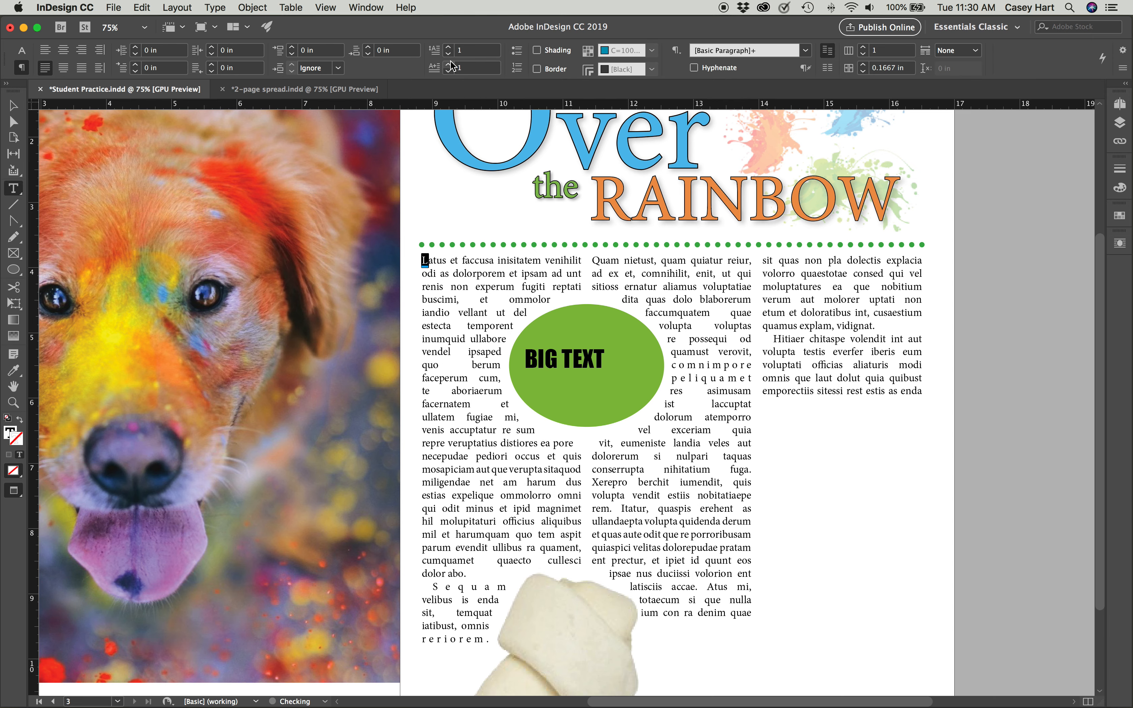
click(448, 46)
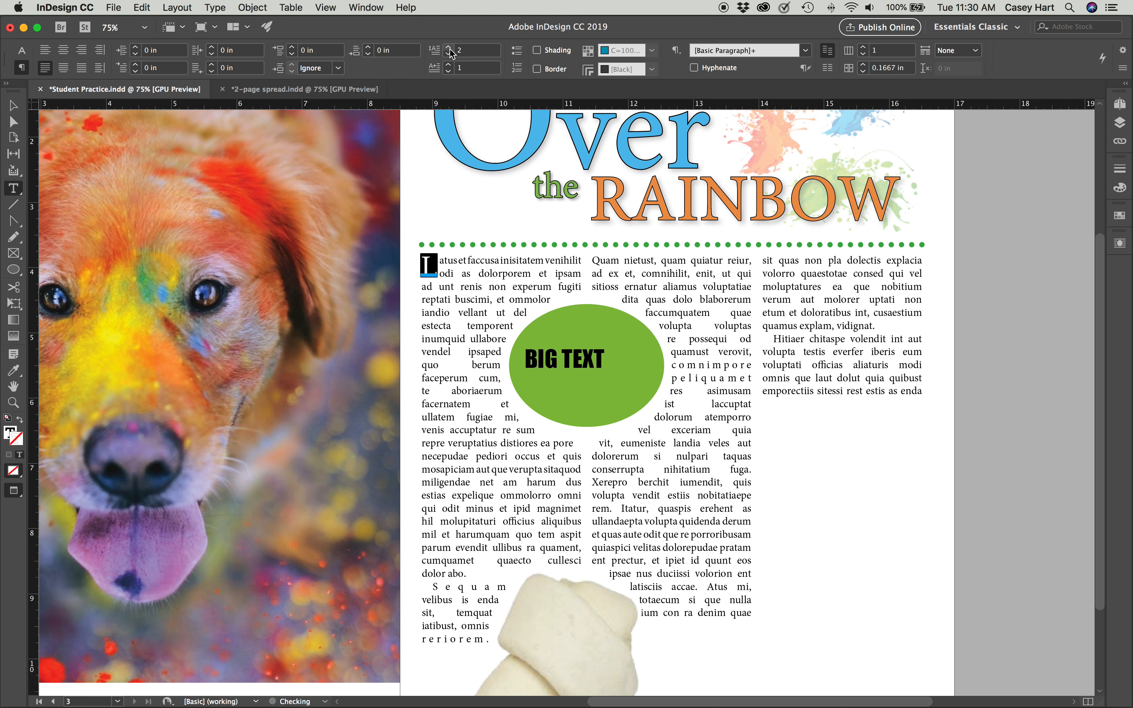
click(451, 271)
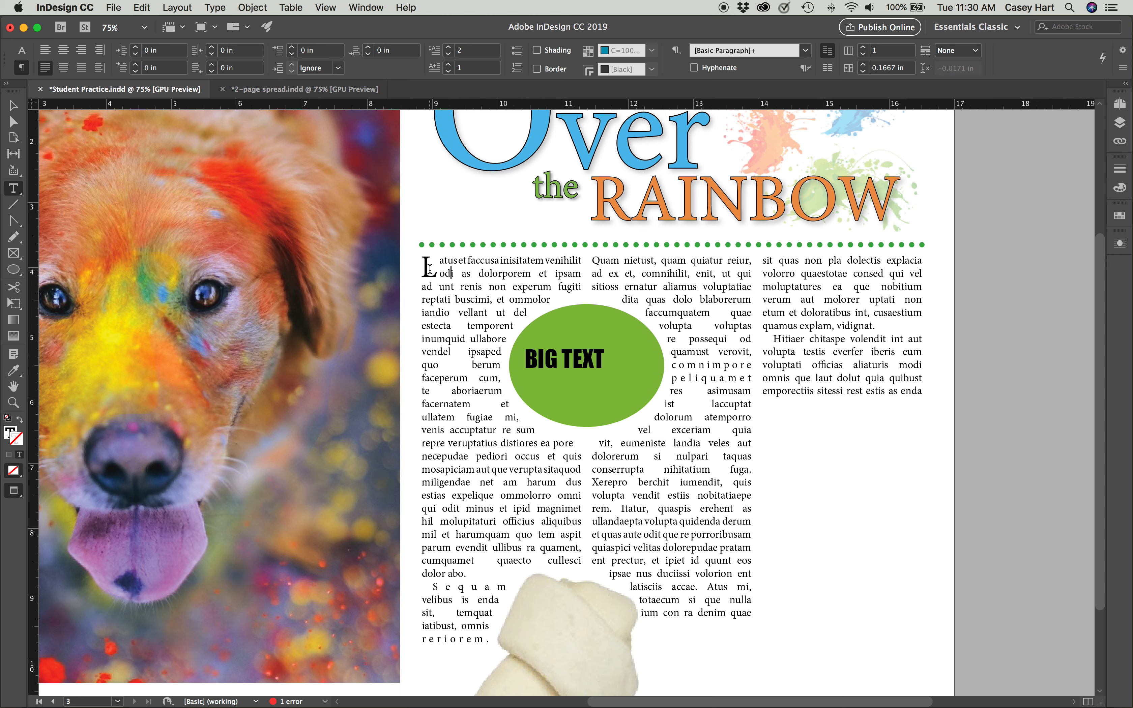
Try the red C=15 M=100 Y=100 and blue C=100 M=90 Y=10 K=0 swatches as the drop cap L's fill.
drag(429, 269, 439, 270)
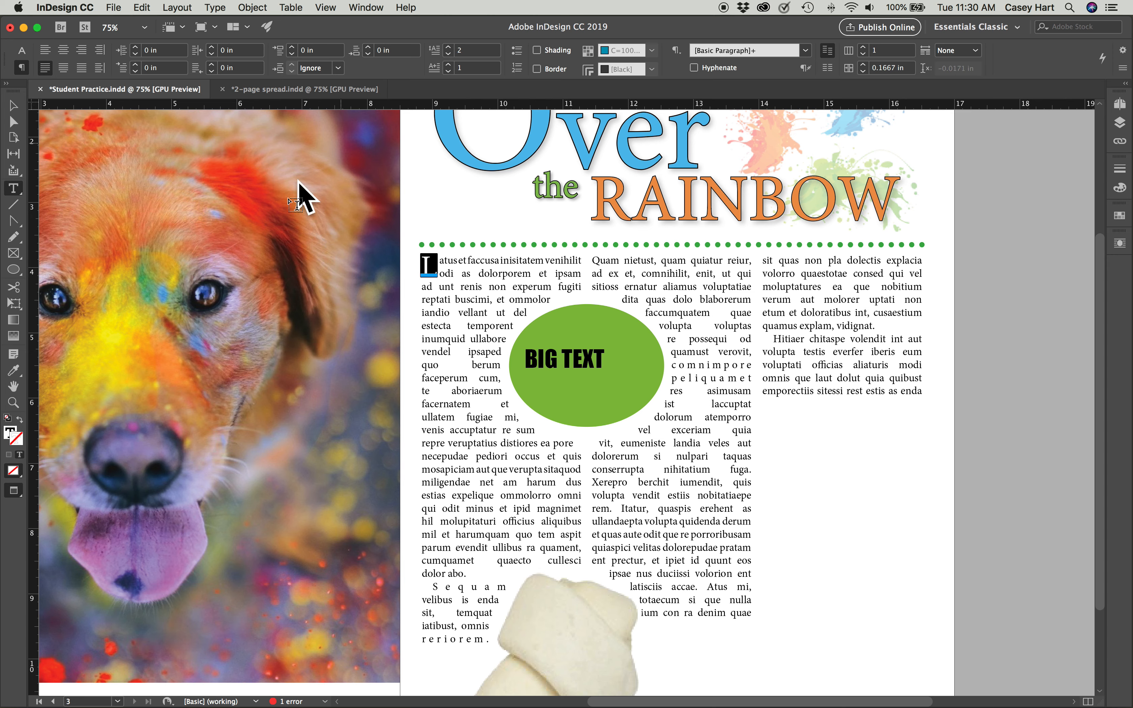
click(21, 54)
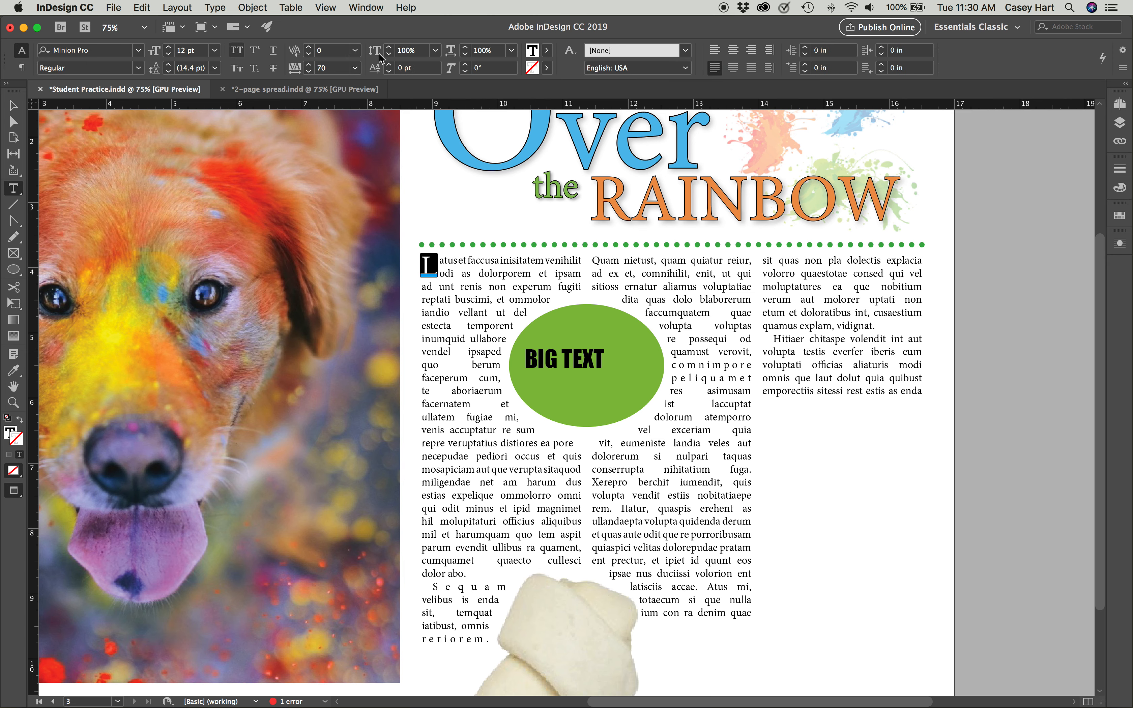
click(547, 51)
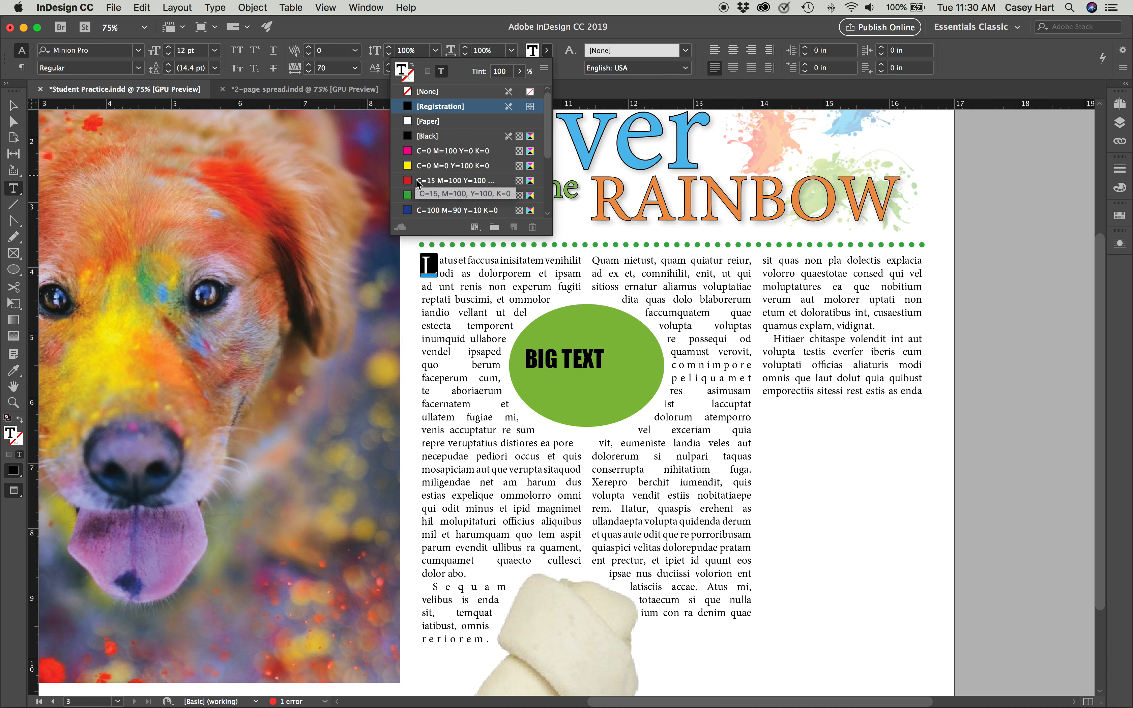
click(457, 181)
click(453, 266)
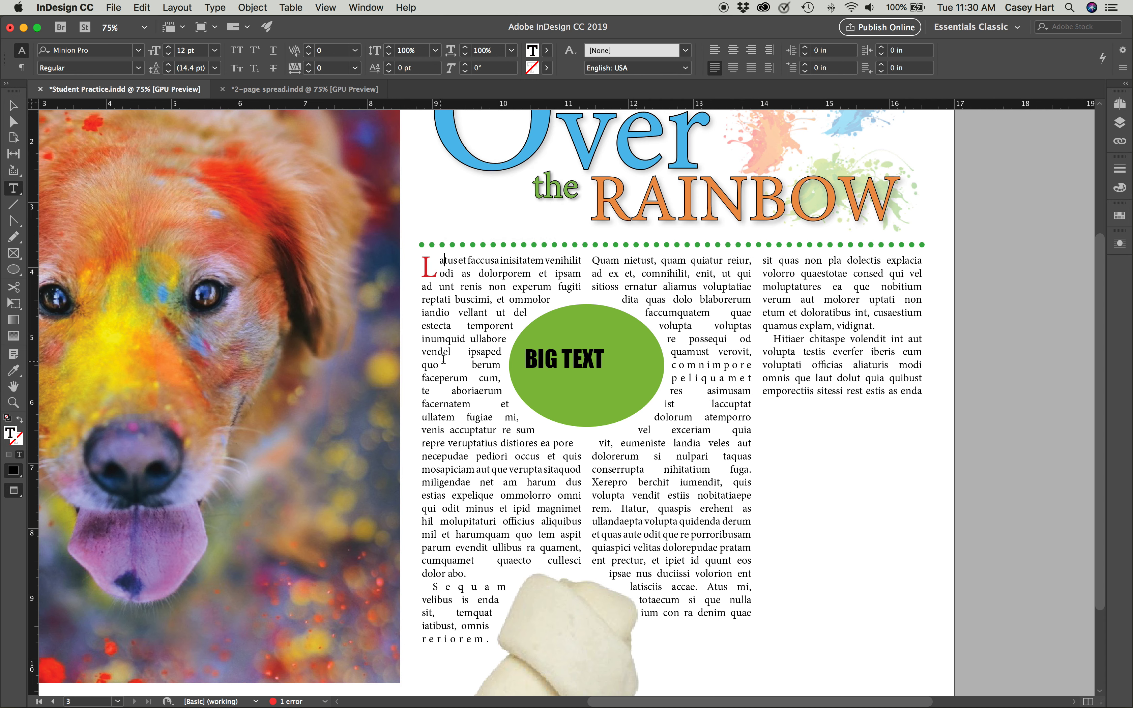
drag(430, 269, 418, 269)
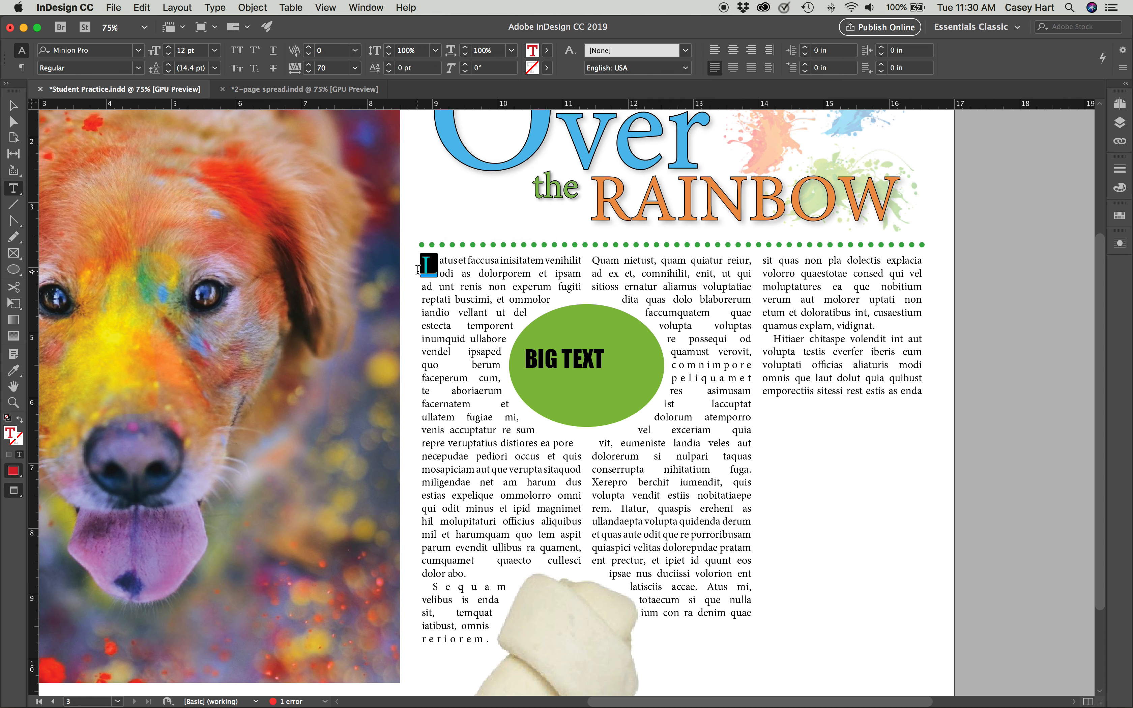
click(547, 50)
click(446, 214)
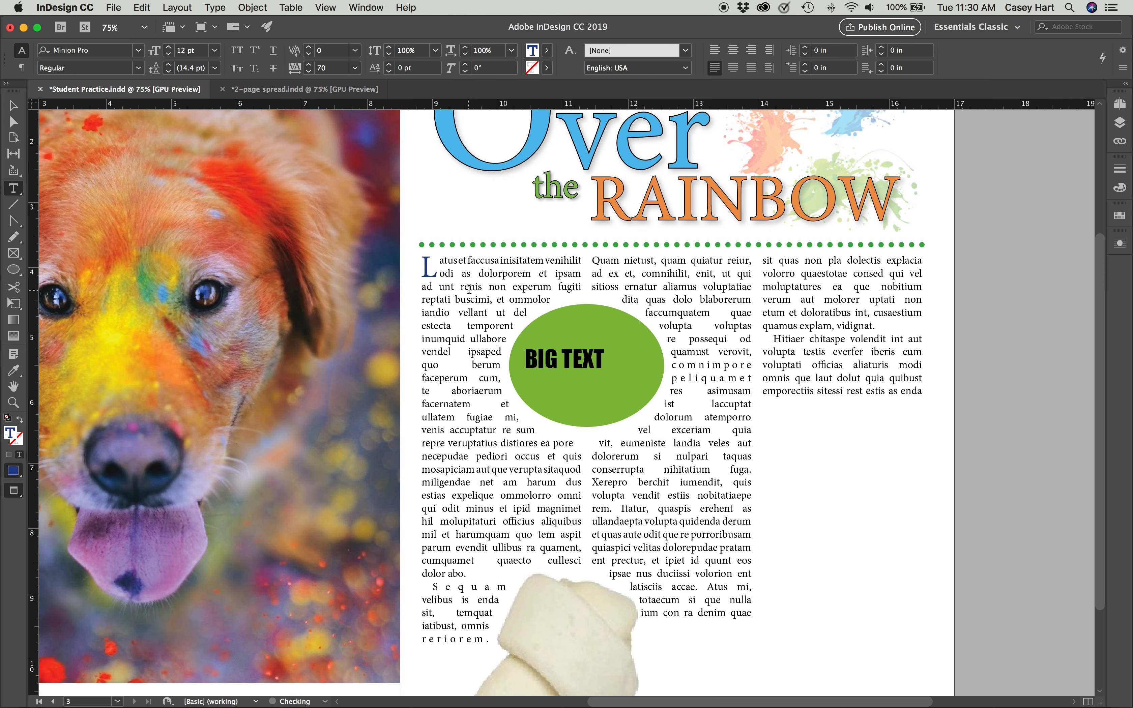
Fill the drop cap L with the orange C=0 M=53 Y=78 K=0 swatch and deselect it.
click(546, 51)
click(462, 195)
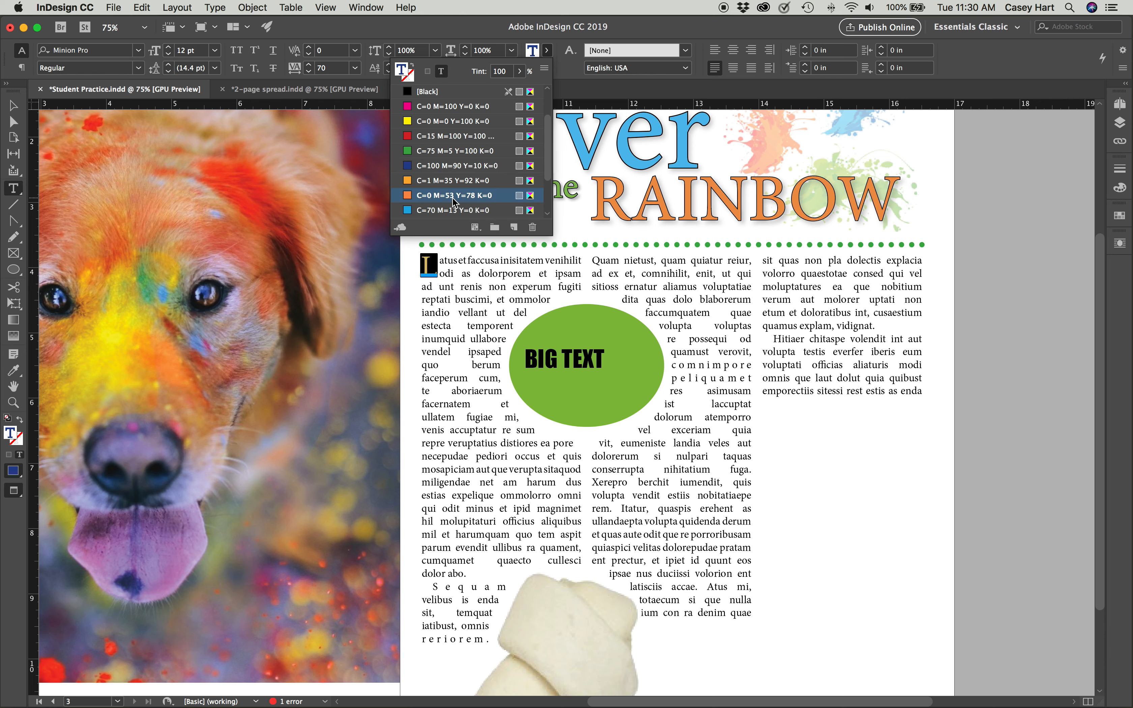
click(452, 286)
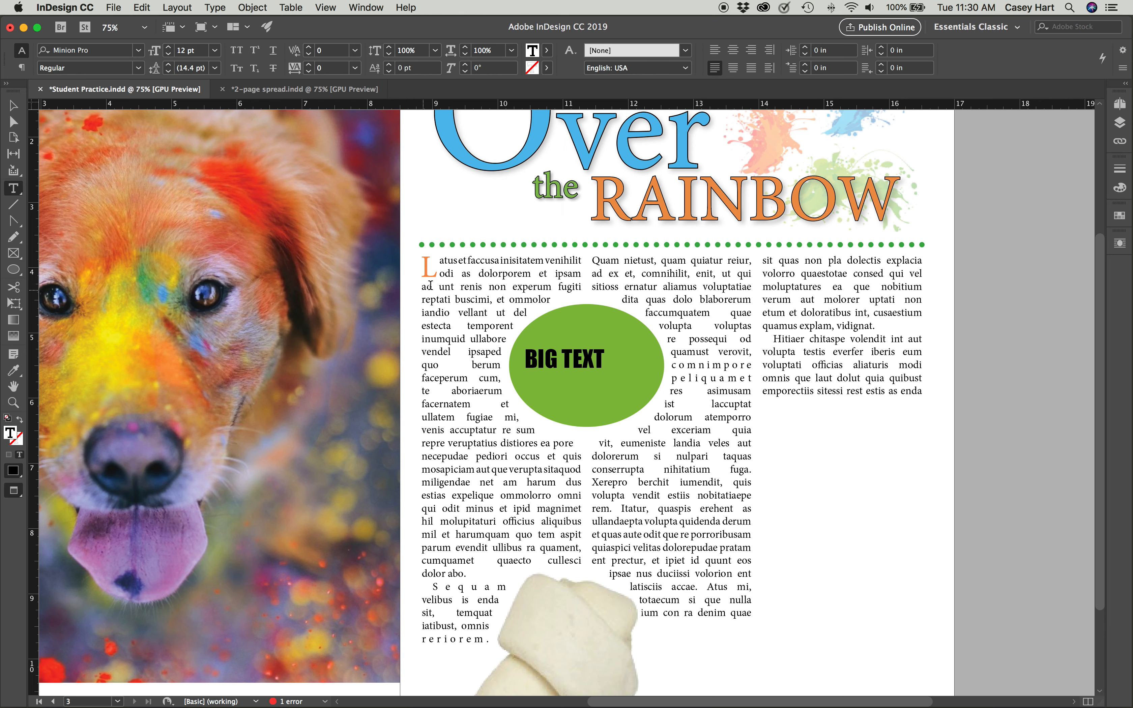
drag(441, 269, 435, 269)
click(434, 272)
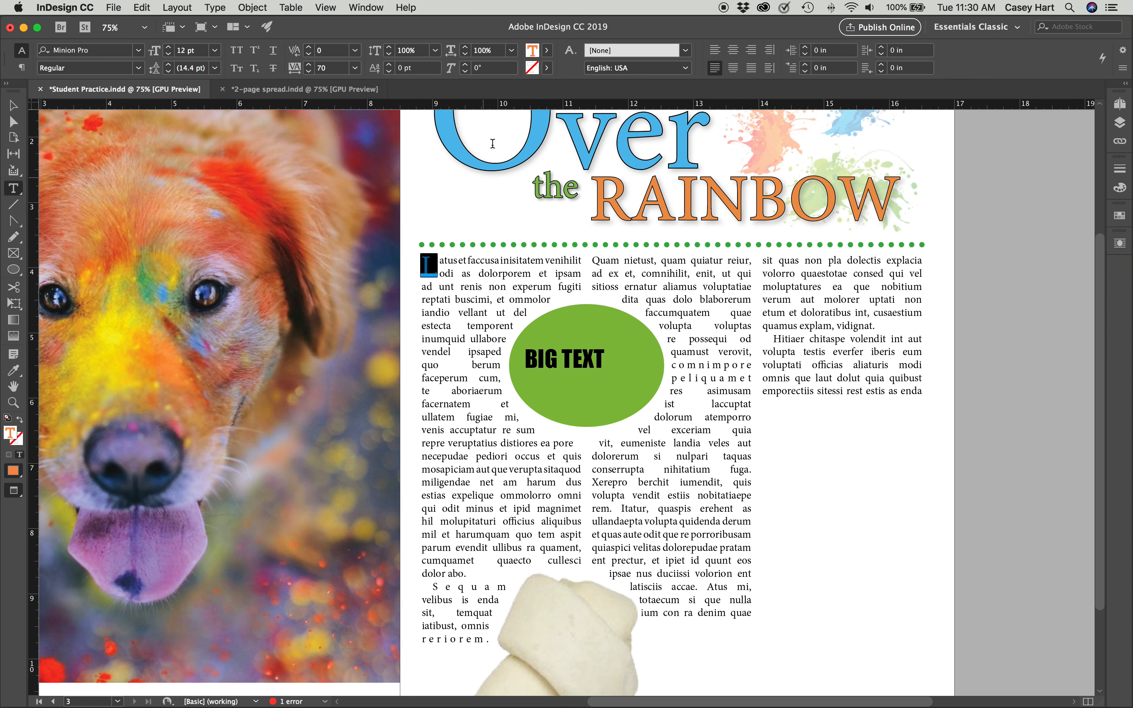
click(469, 350)
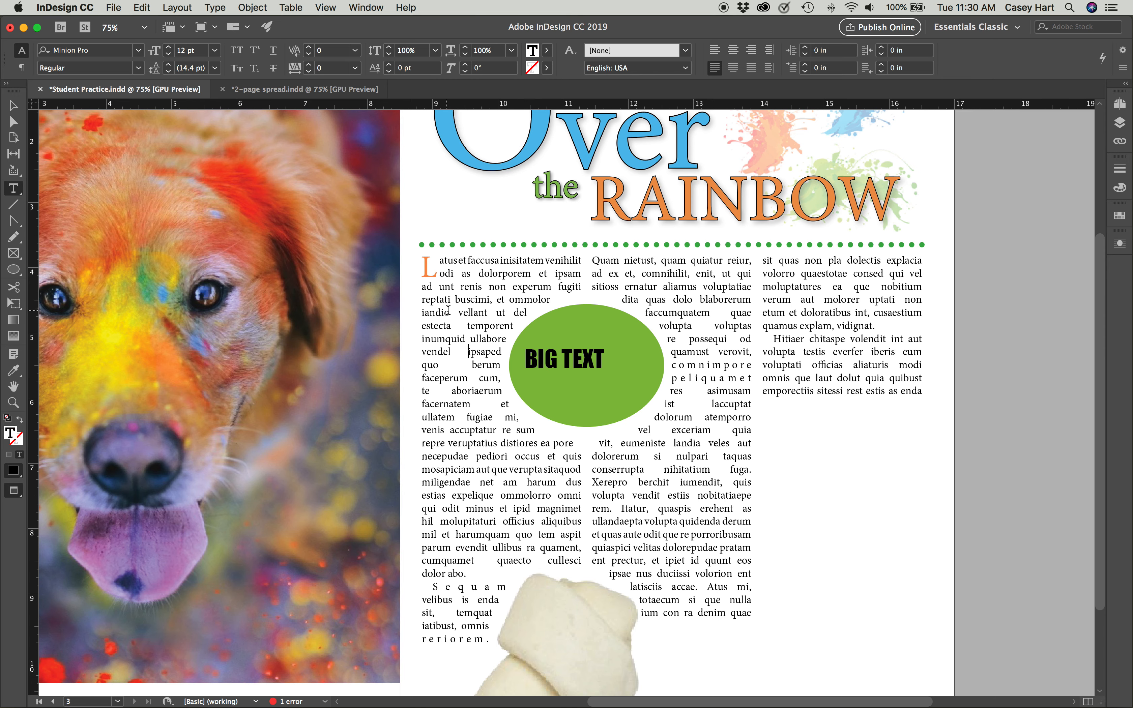
Show the whole spread at 50% zoom with nothing selected and turn on the frame edges and guides.
scroll(692, 332, down, 3)
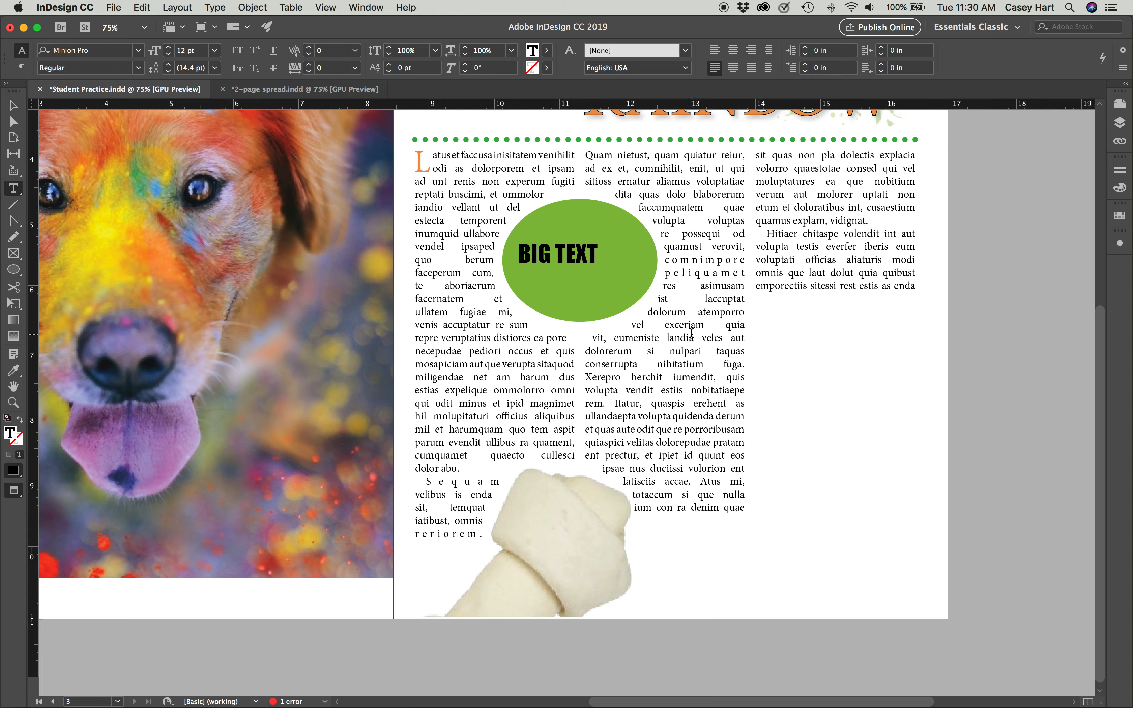
scroll(692, 332, up, 5)
scroll(692, 333, right, 3)
scroll(692, 332, left, 3)
scroll(692, 332, down, 2)
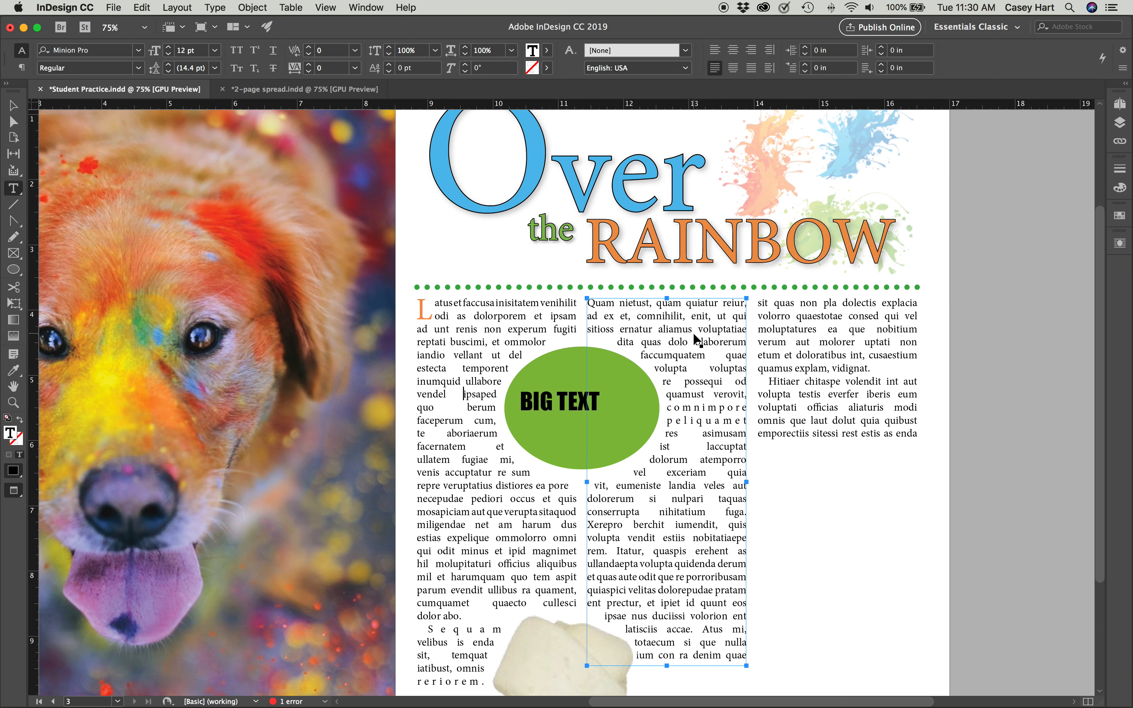
key(super+minus)
scroll(787, 361, right, 5)
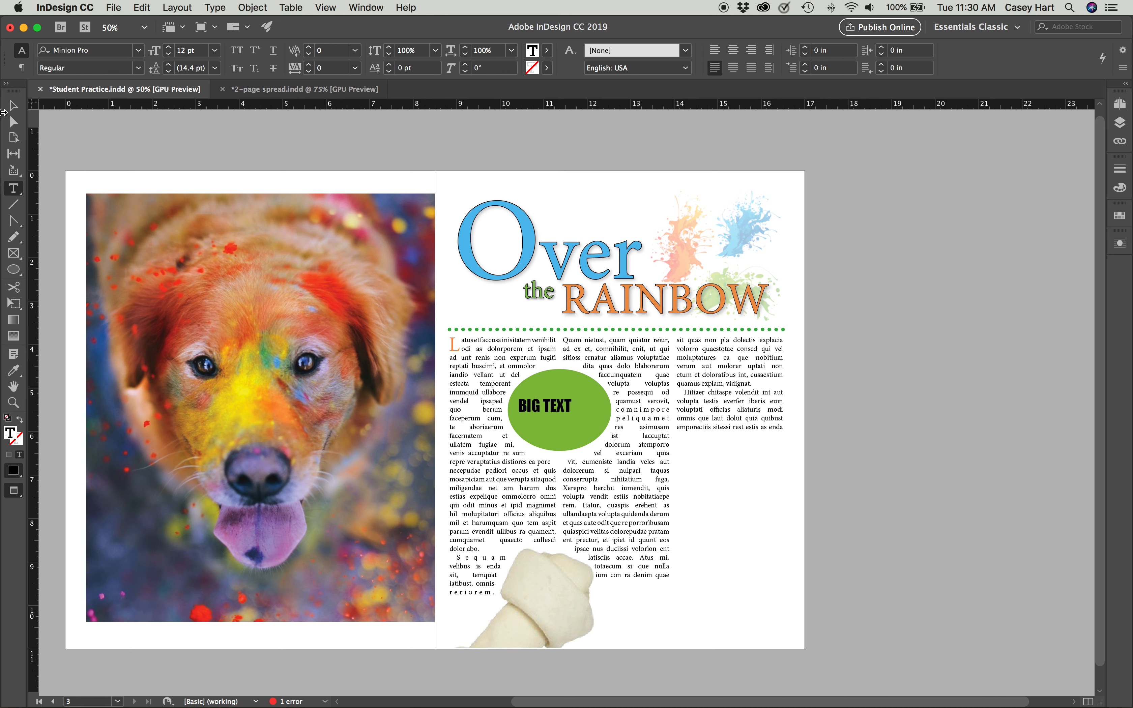
click(14, 106)
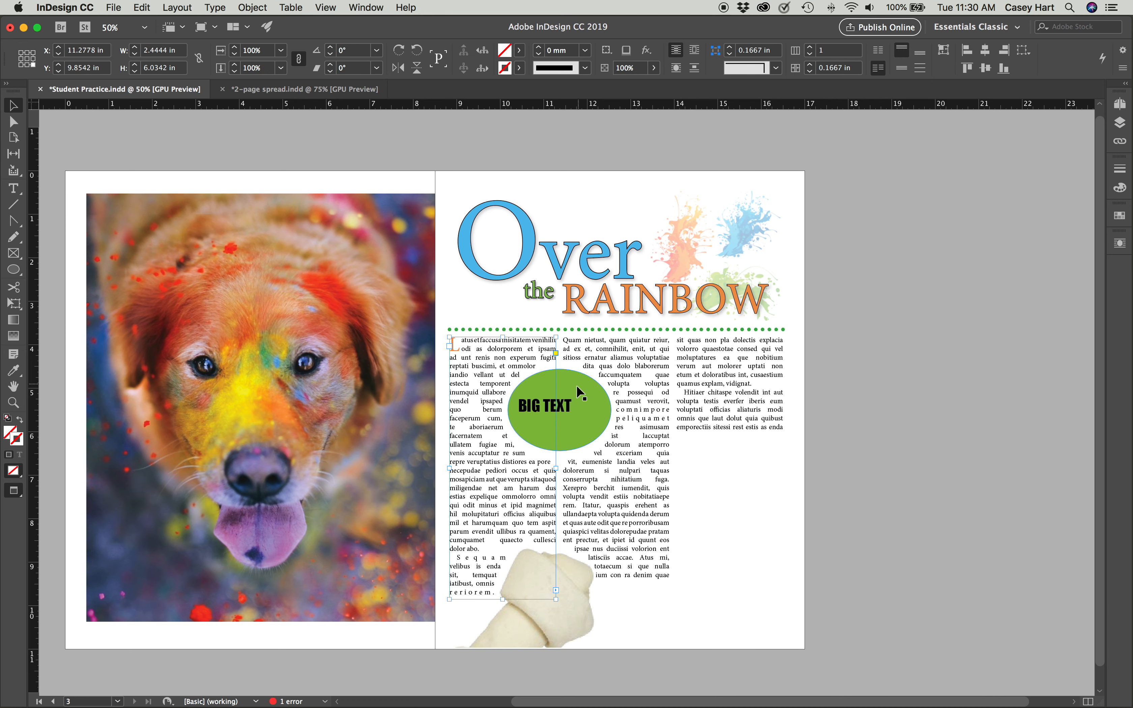
click(777, 469)
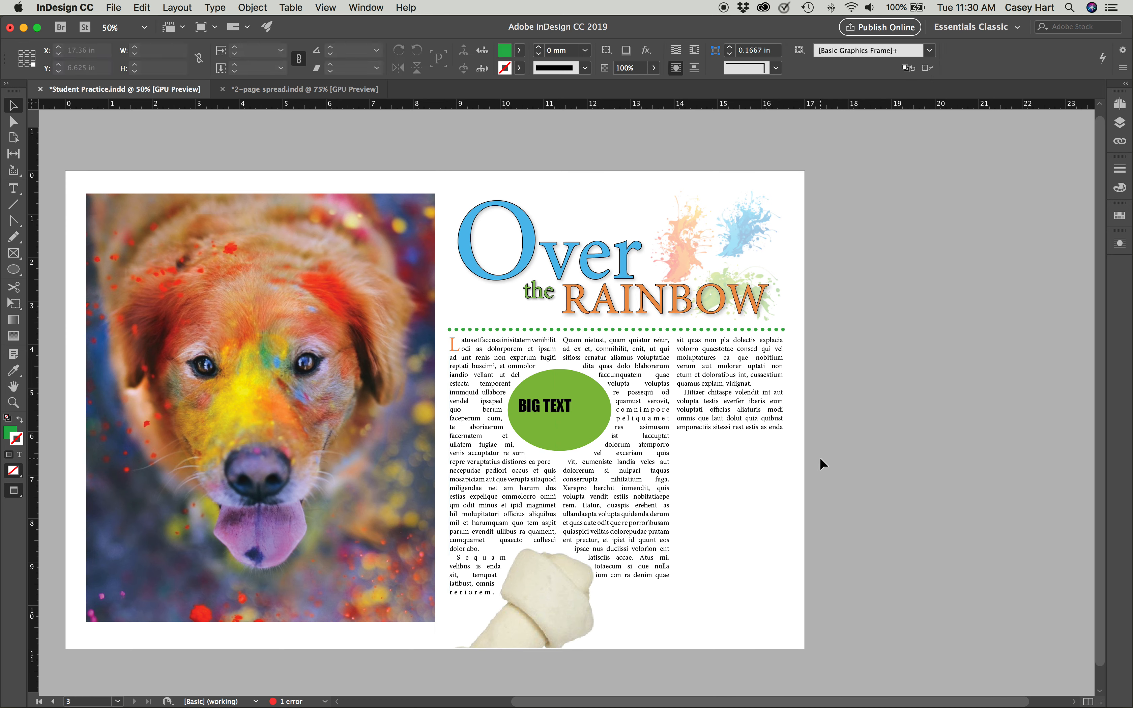
key(w)
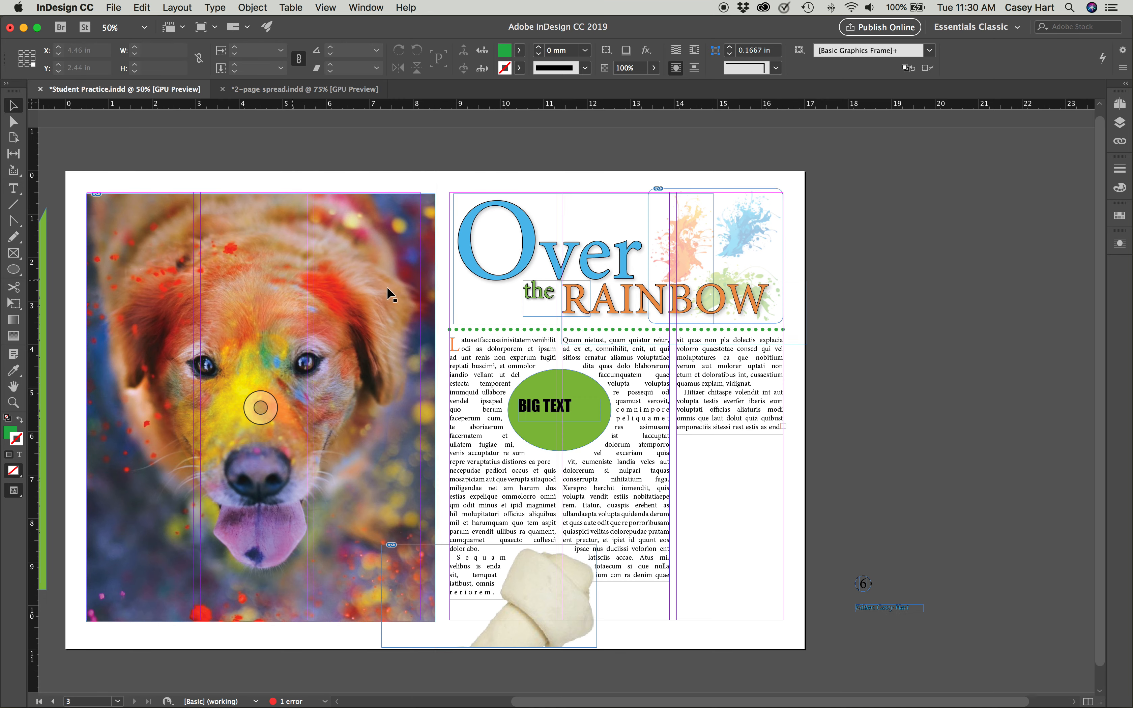
Draw a rectangle about 2.44 by 4.26 in filling the third column below its text, with no text wrap.
scroll(894, 424, down, 2)
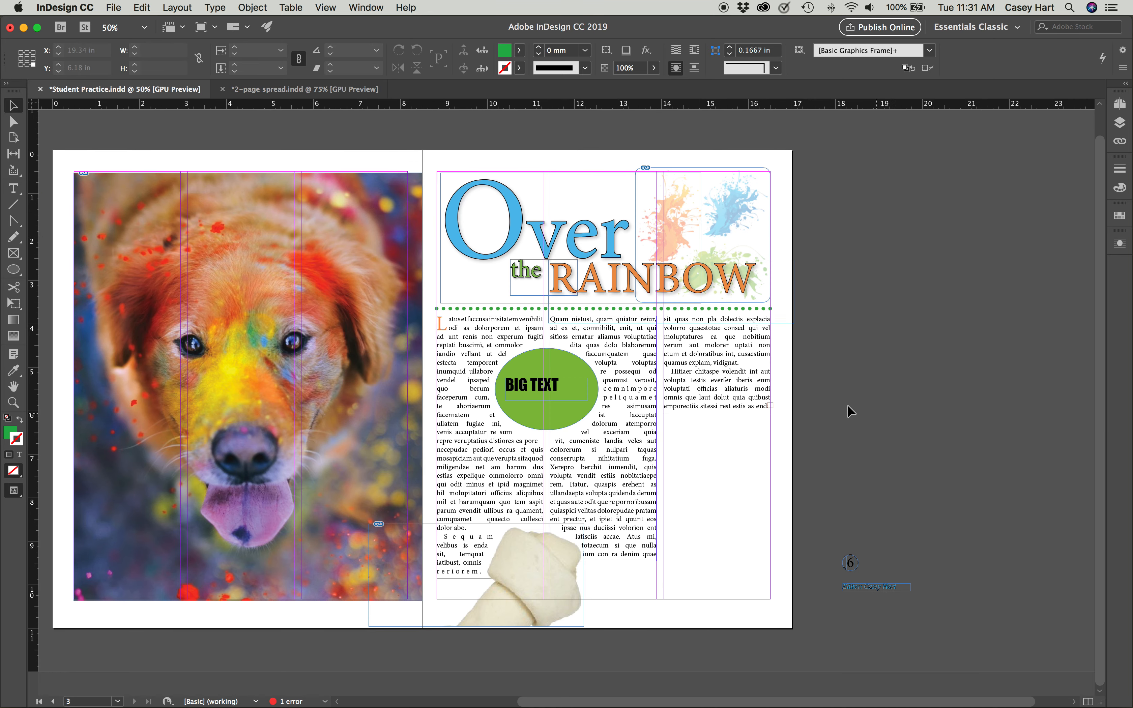
scroll(843, 412, right, 2)
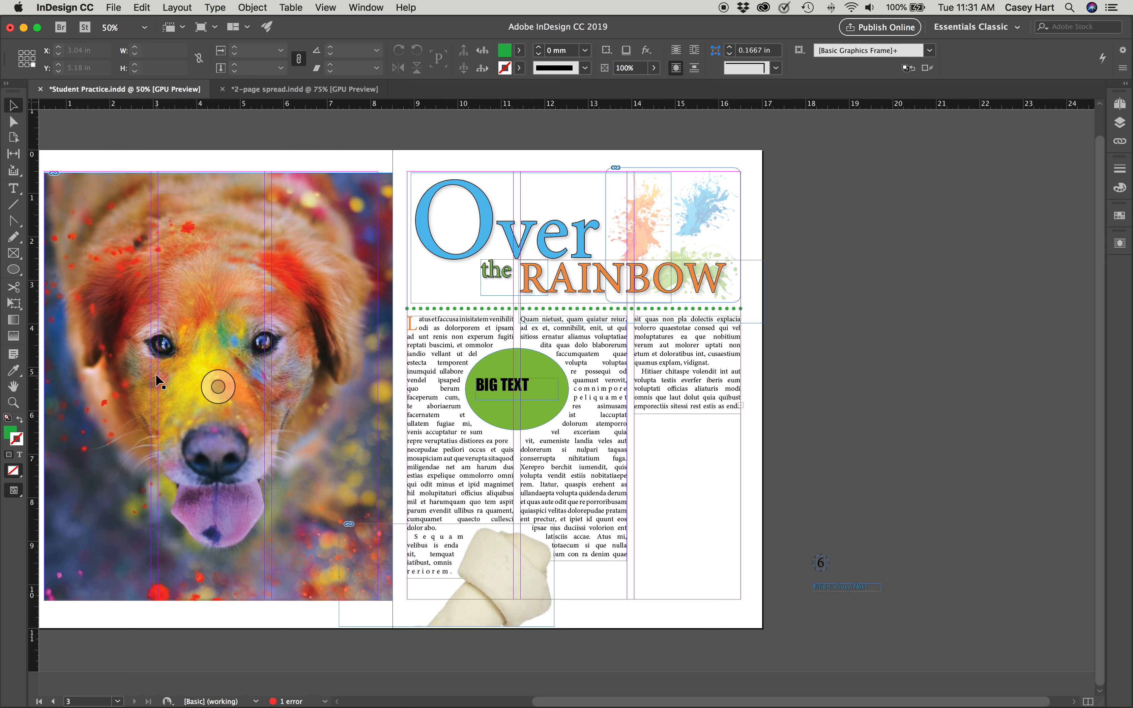
key(f)
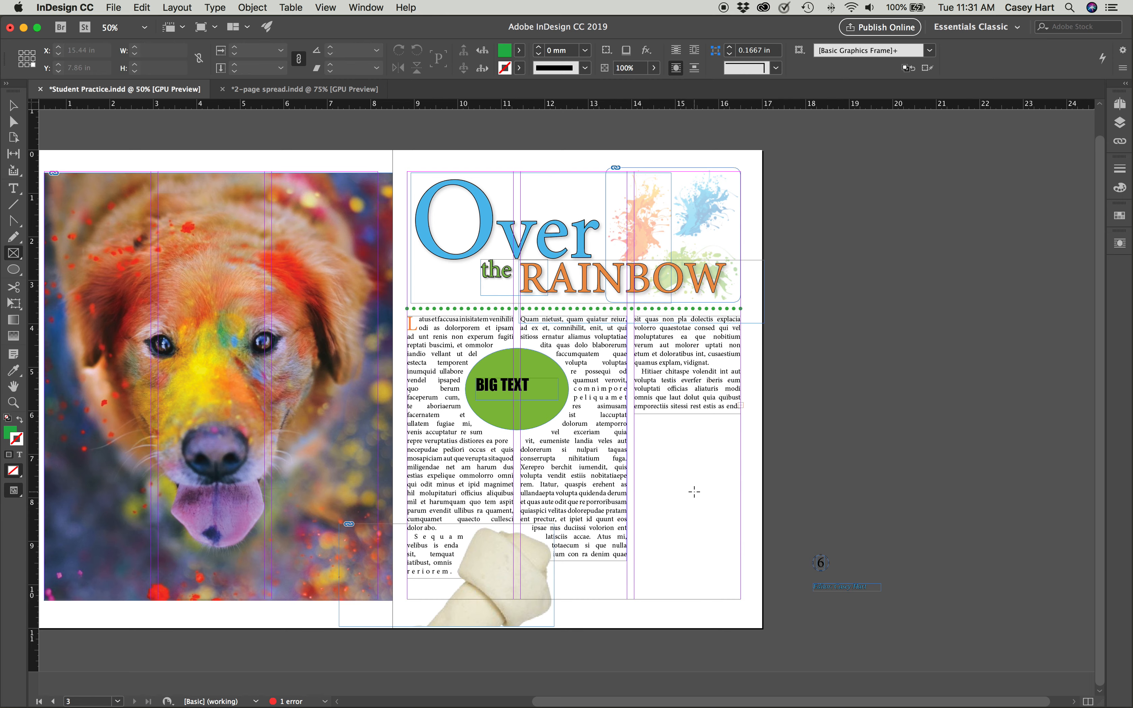
scroll(695, 491, left, 2)
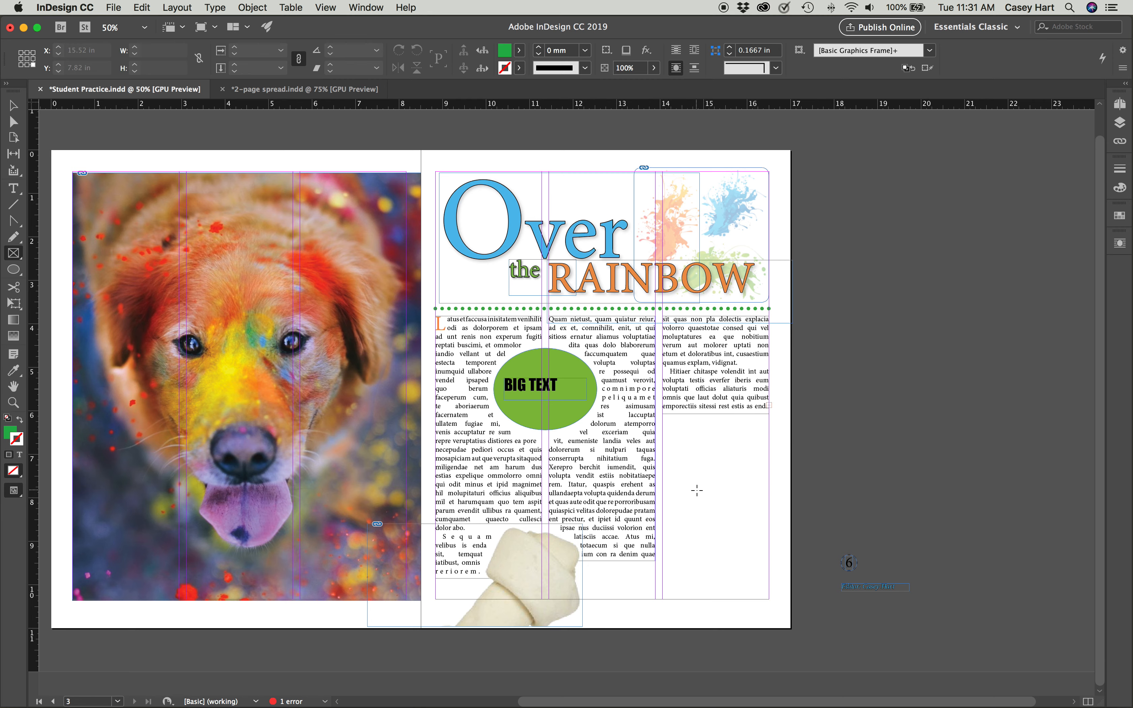
scroll(698, 490, right, 1)
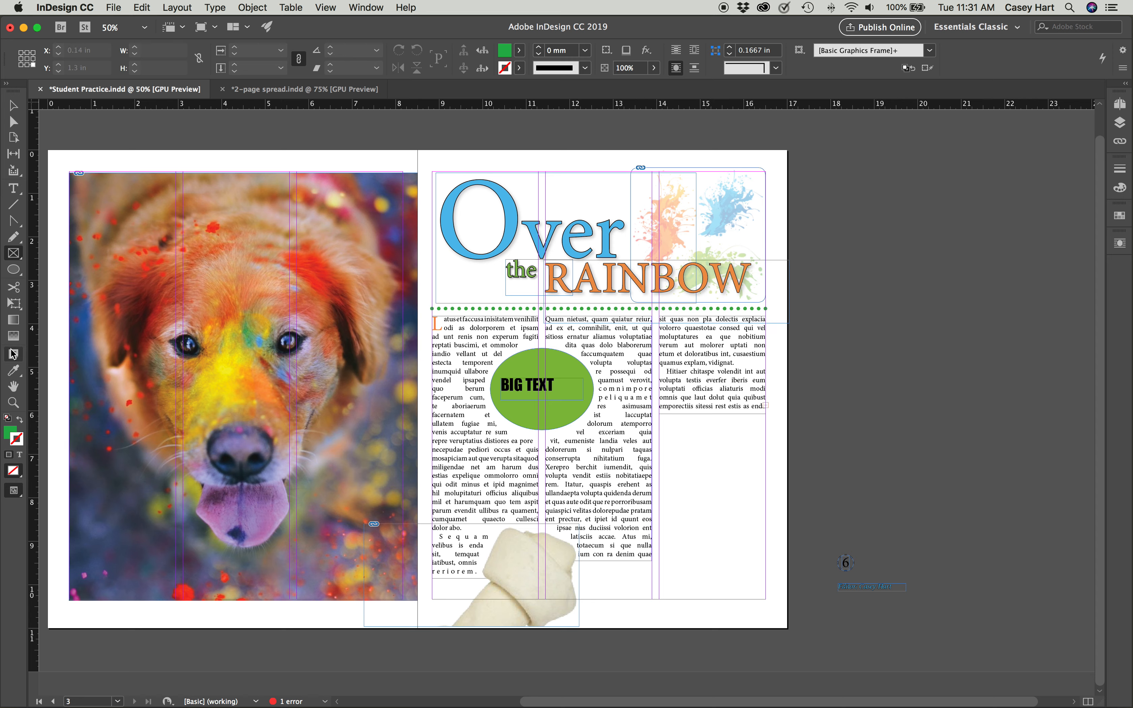
drag(13, 270, 73, 285)
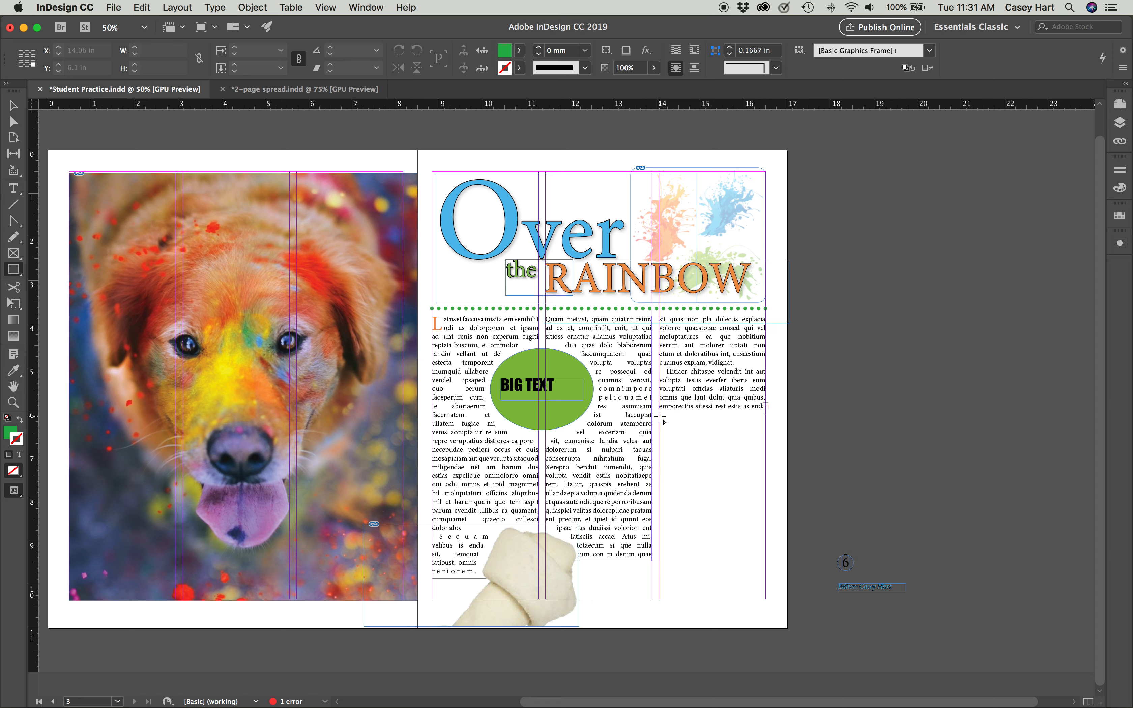
drag(658, 414, 766, 598)
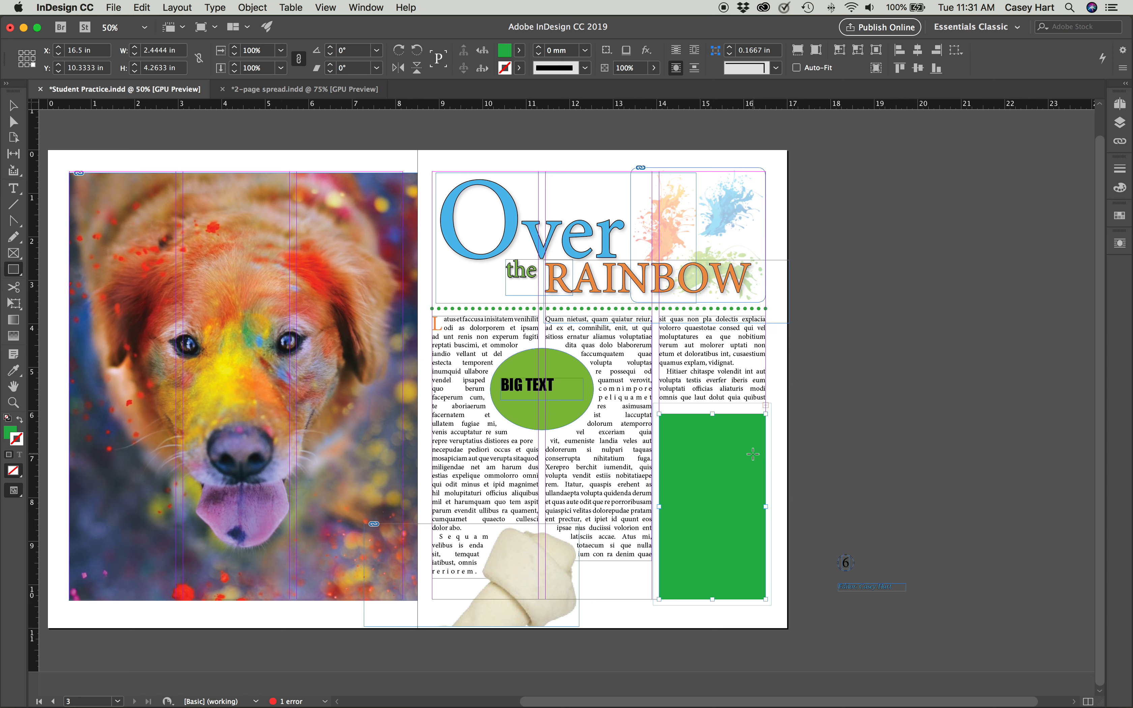
click(675, 51)
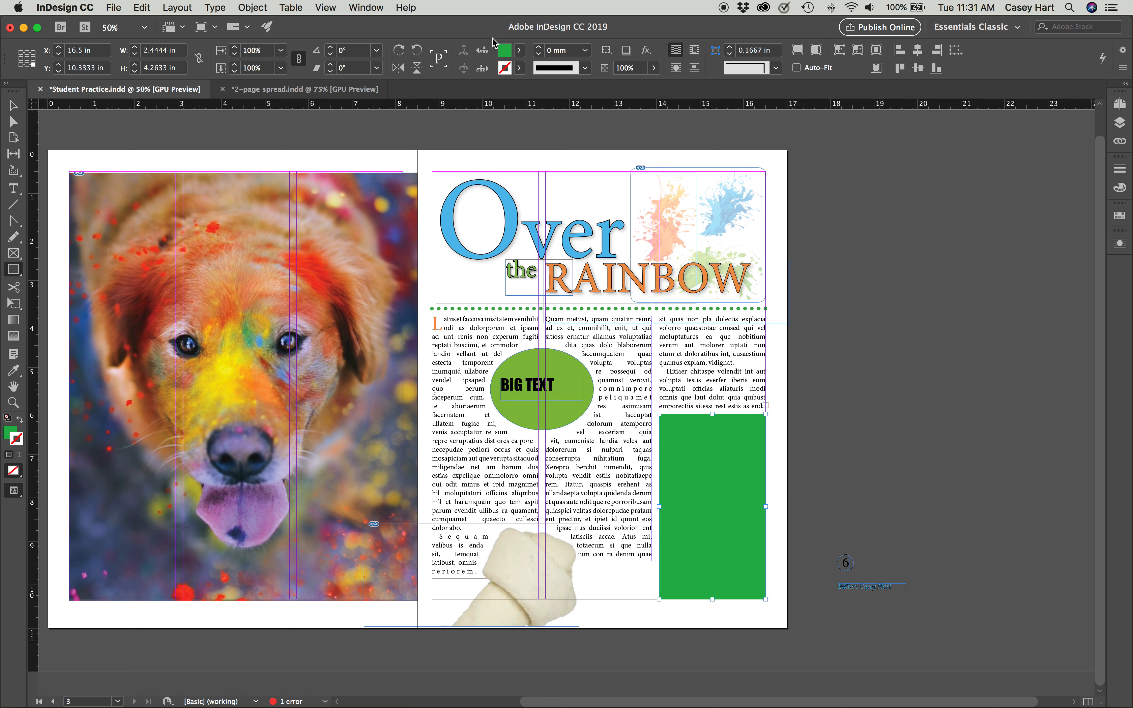
Fill the rectangle with the muted green 73a47c sampled from the paint between the dog's eyes, and deselect it.
double_click(504, 52)
click(857, 237)
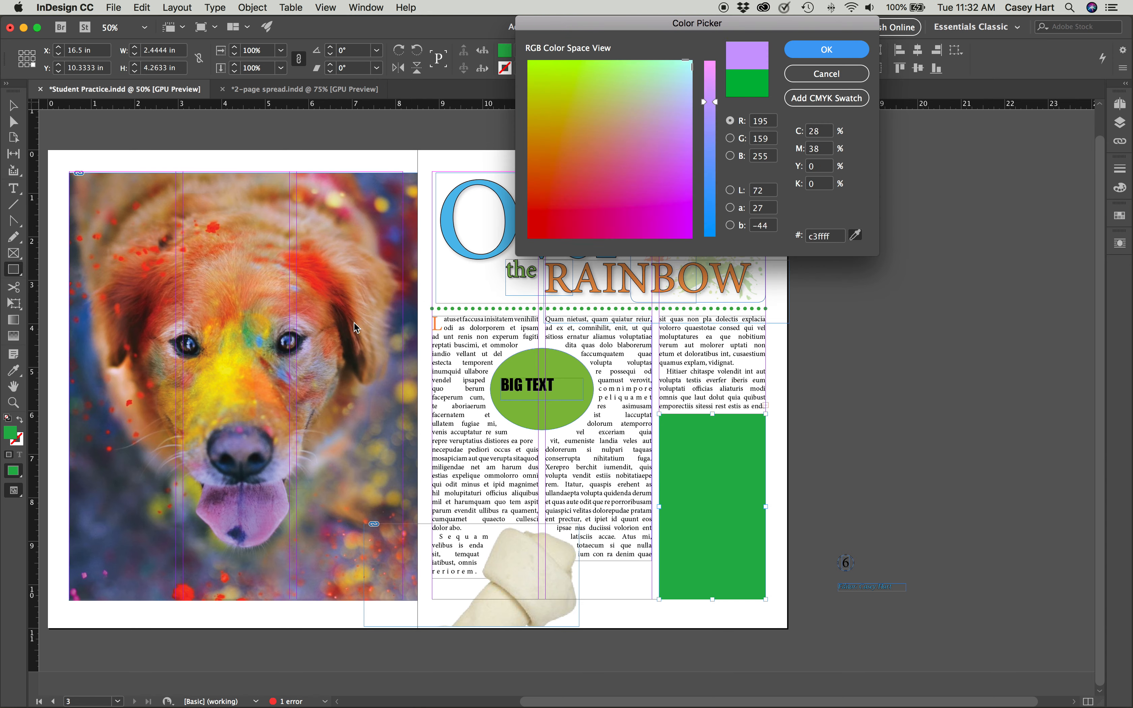
click(251, 343)
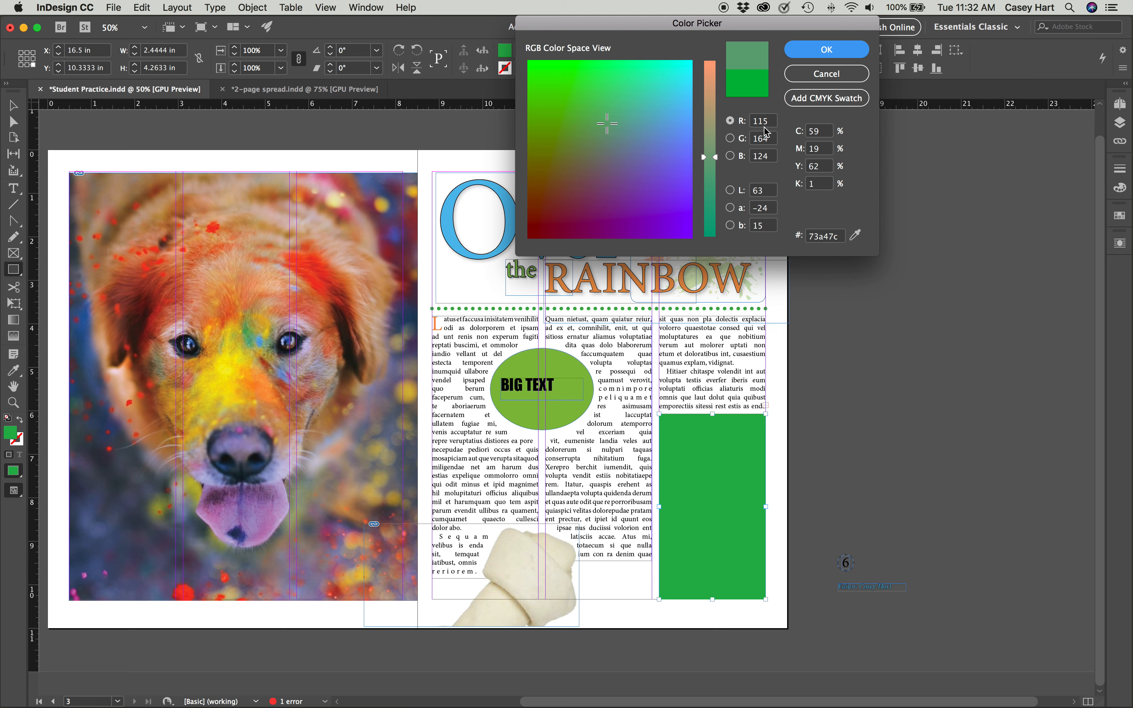
click(831, 49)
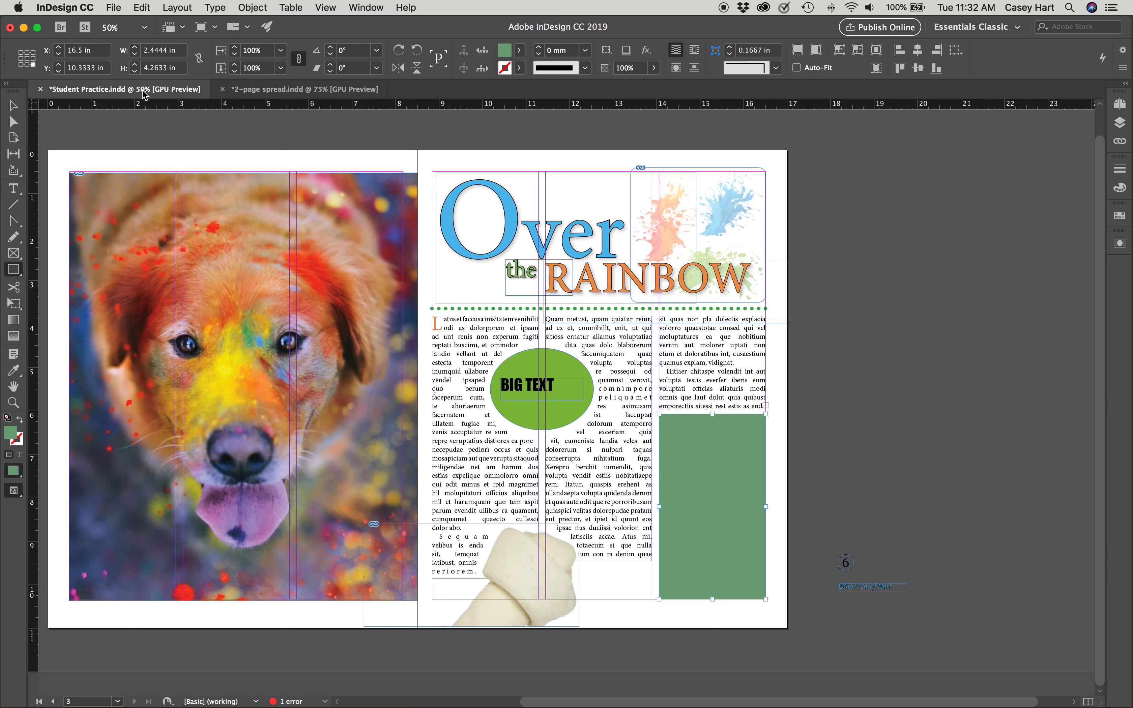
key(v)
click(781, 419)
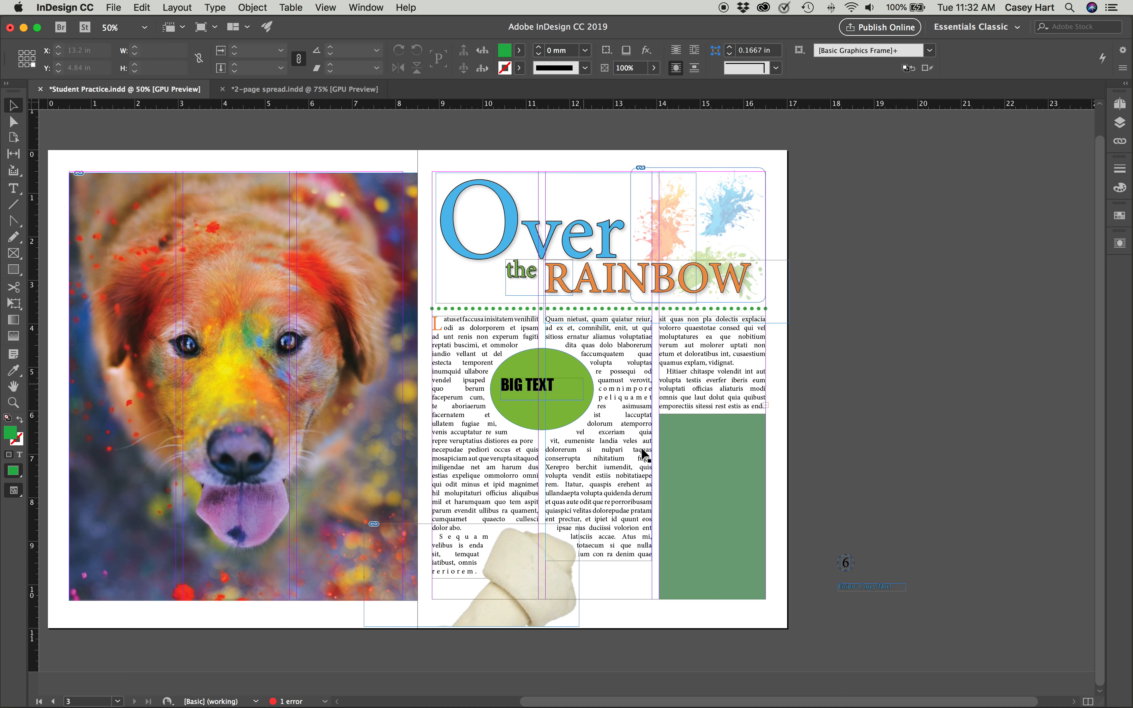
Extend the green rectangle's left edge into the column gutter, making it about 2.53 in wide, and deselect it.
click(665, 502)
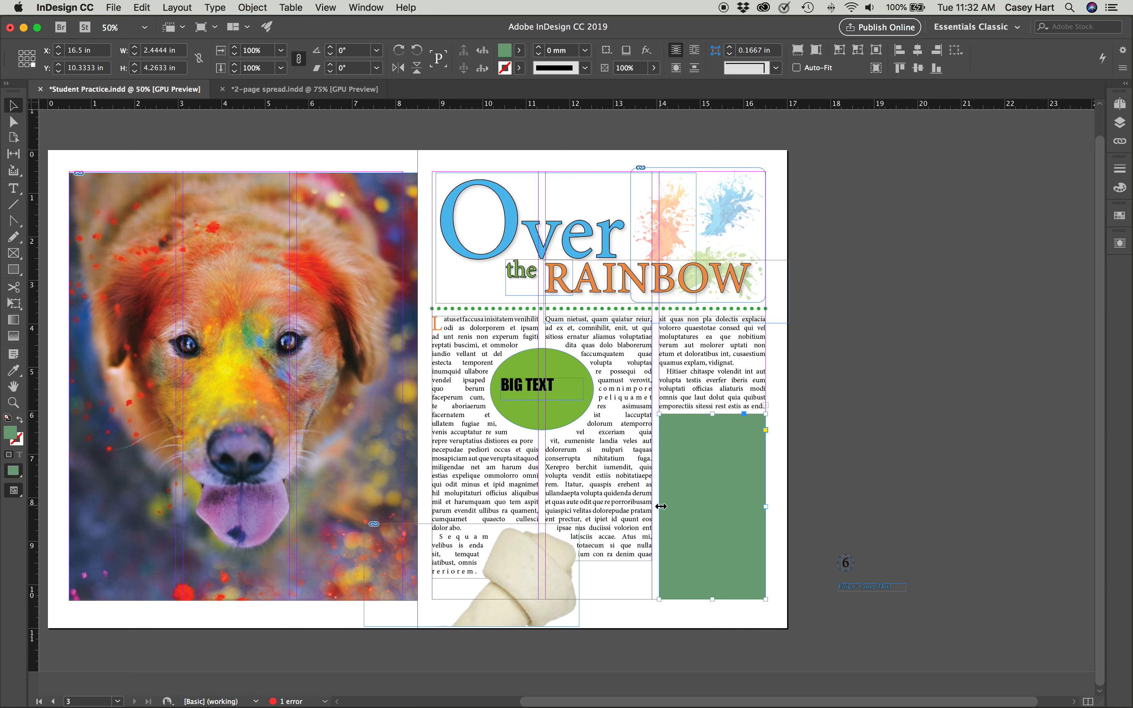
scroll(659, 506, up, 1)
drag(659, 506, 657, 503)
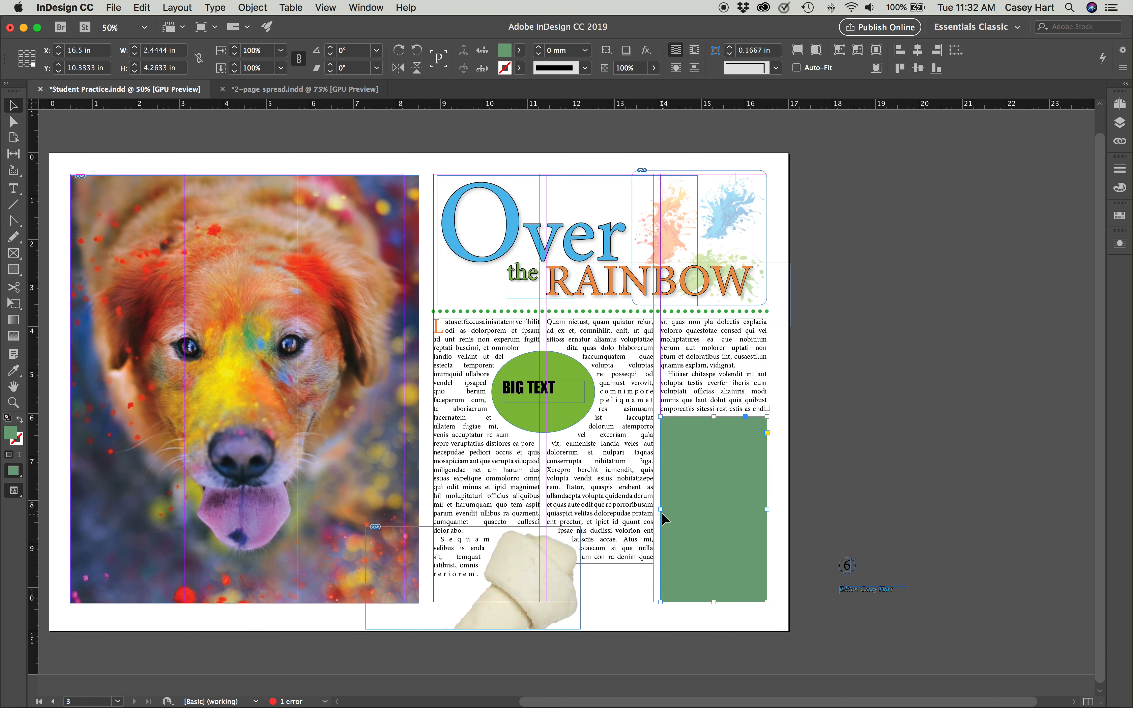
drag(656, 511, 657, 511)
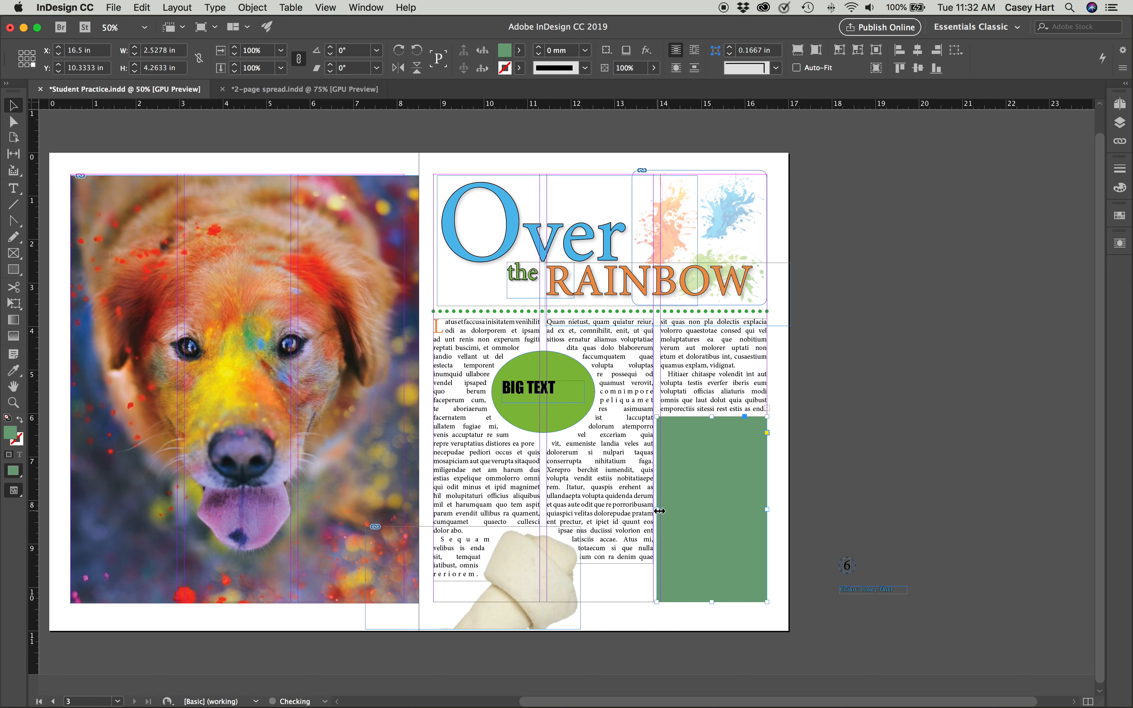
scroll(759, 496, right, 1)
click(781, 463)
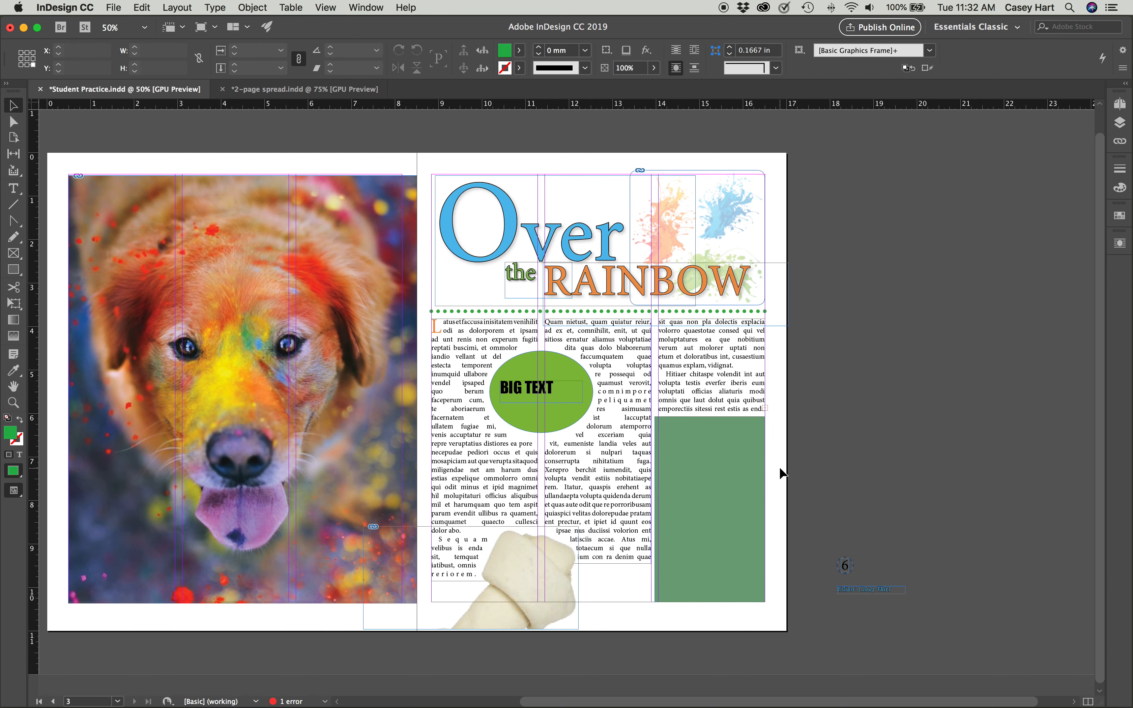
Pull the green rectangle's left edge back to the third column's edge, making it about 2.44 in wide, preview the spread and deselect it.
key(w)
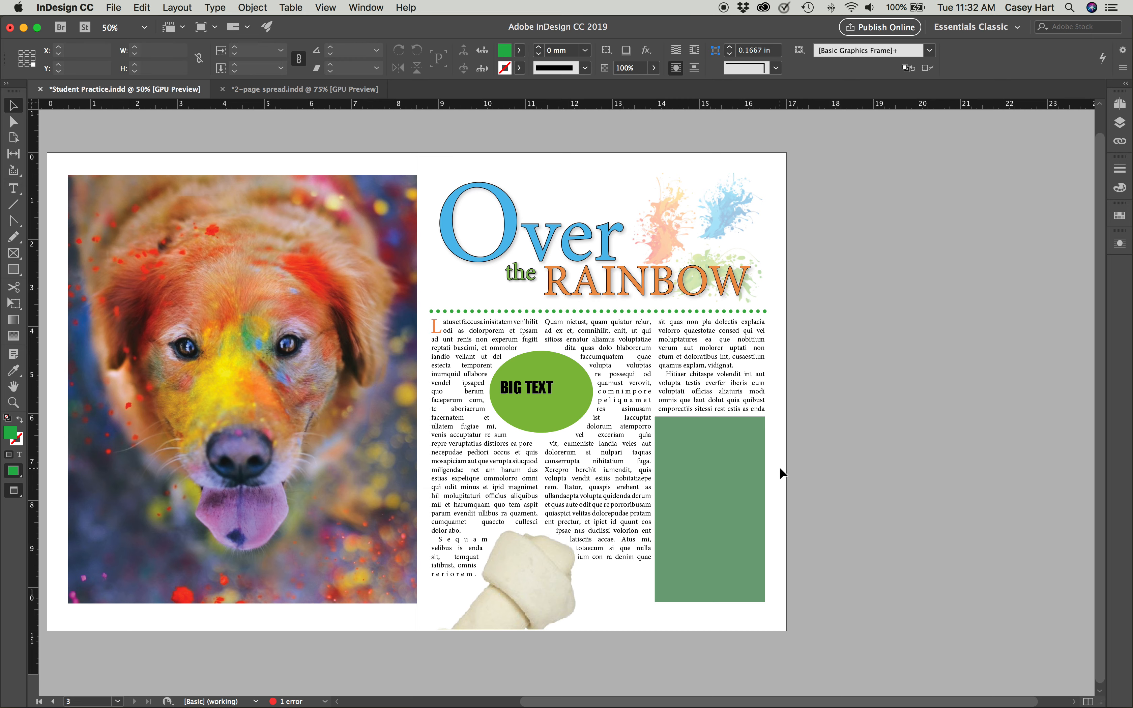
key(w)
click(704, 481)
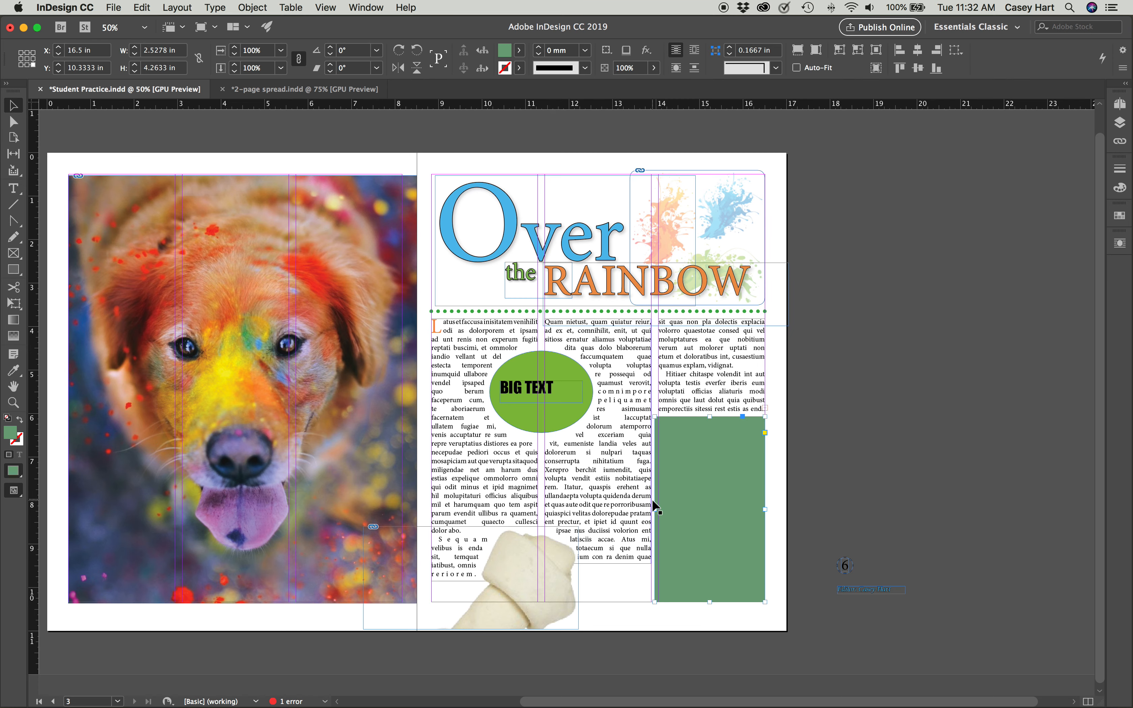
drag(654, 510, 658, 509)
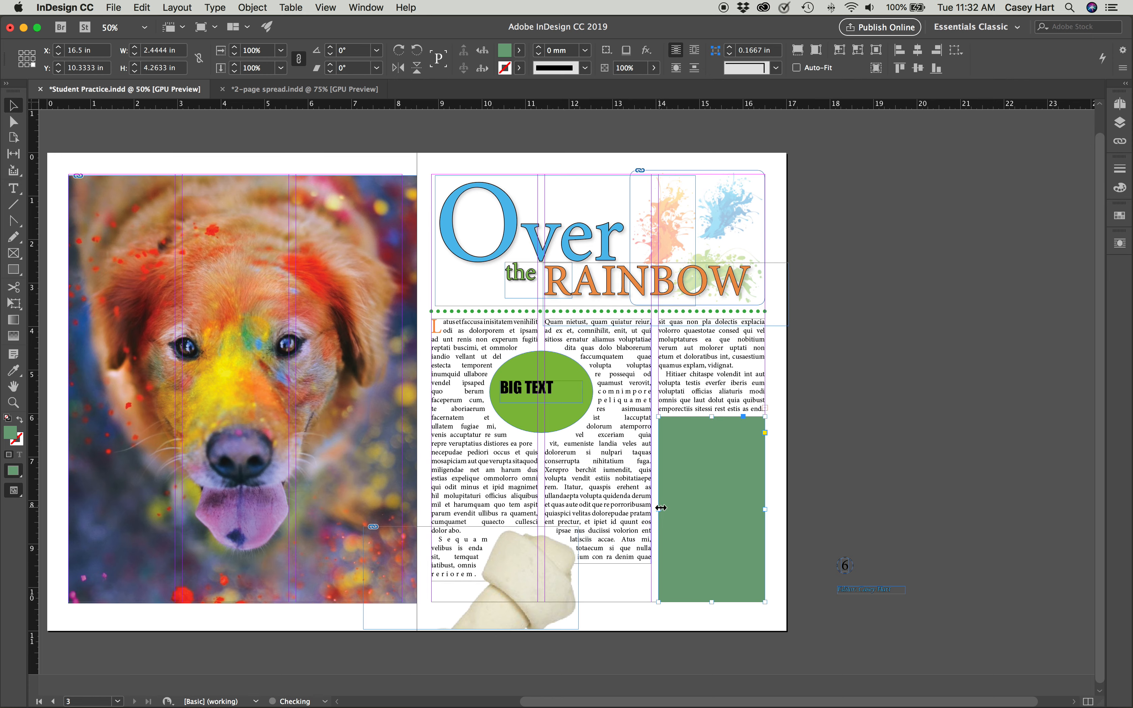
key(w)
click(772, 476)
key(w)
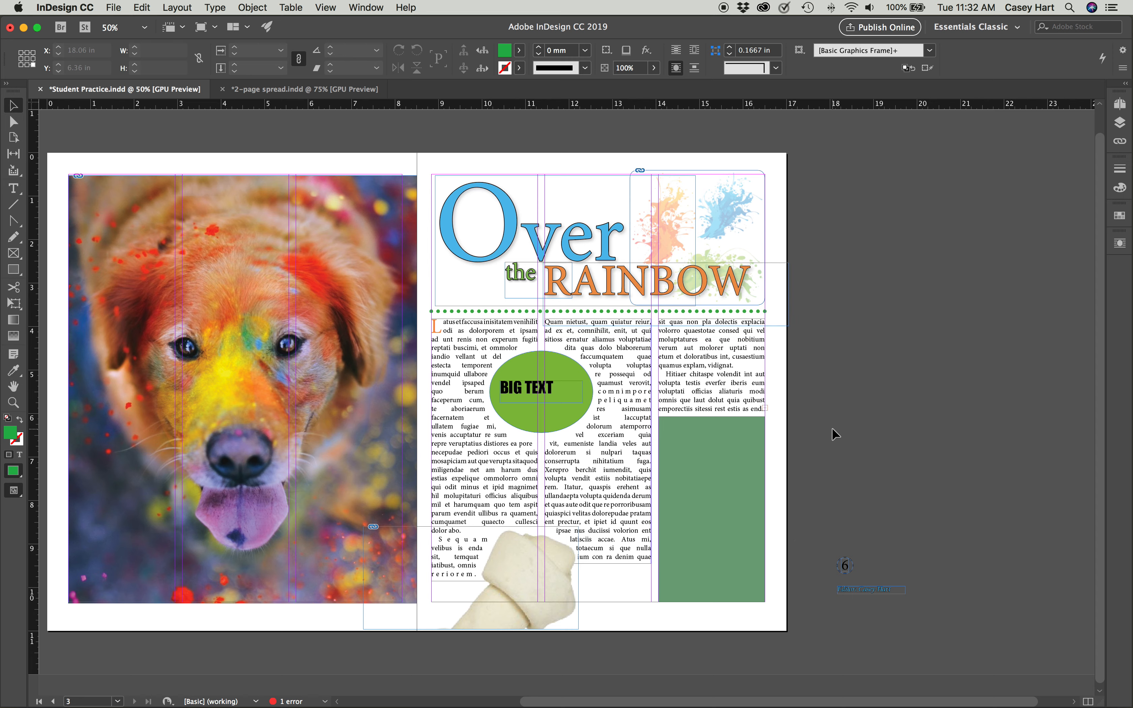
Create a text frame about 0.7 in tall across the top of the green rectangle and enter HEADLINE in it.
click(13, 189)
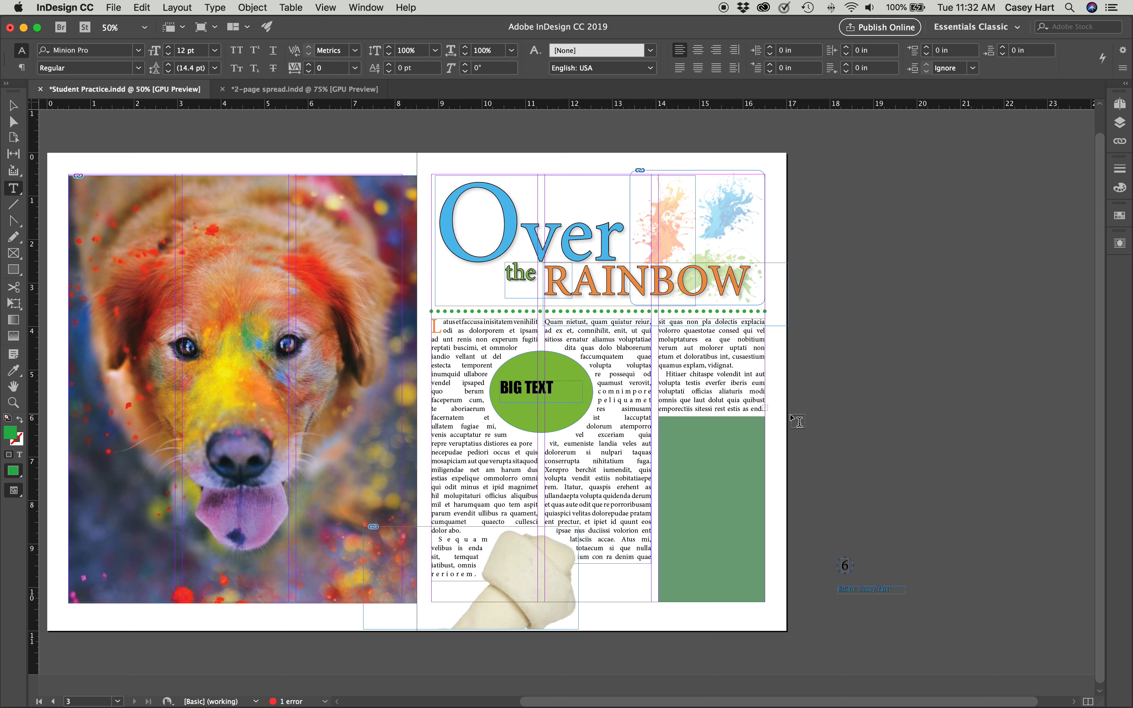
drag(669, 419, 762, 450)
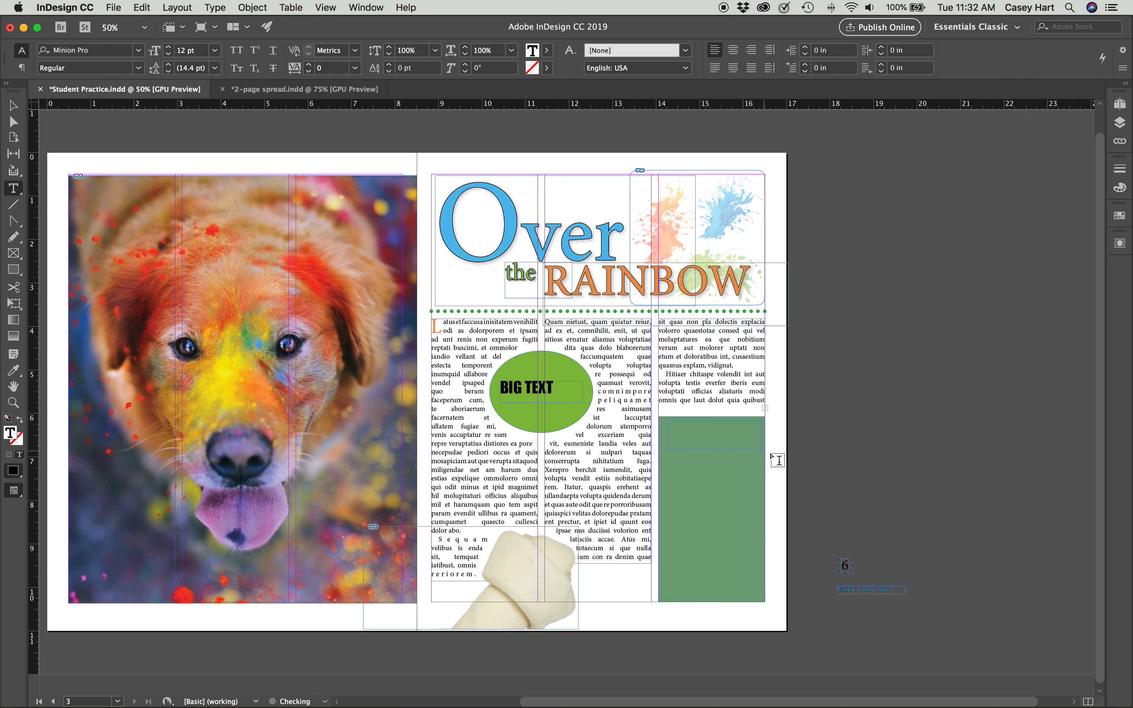
text(HEADLINE)
Set the HEADLINE text in the green box to the Impact font at 18 pt.
double_click(712, 421)
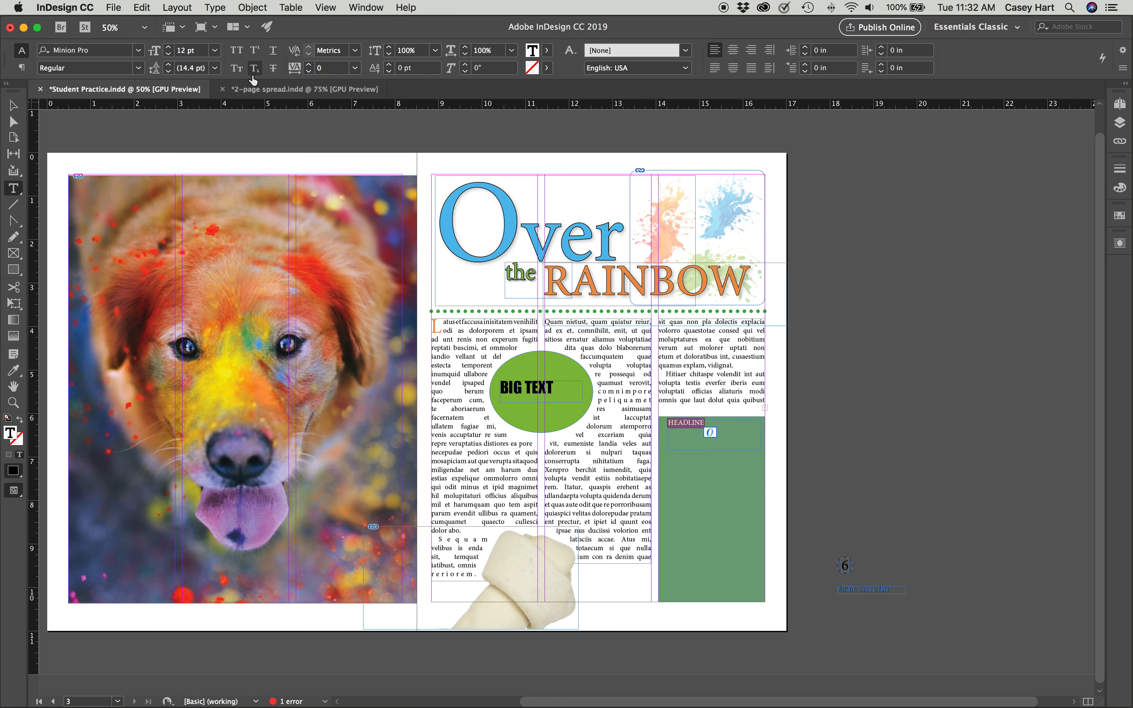
double_click(74, 49)
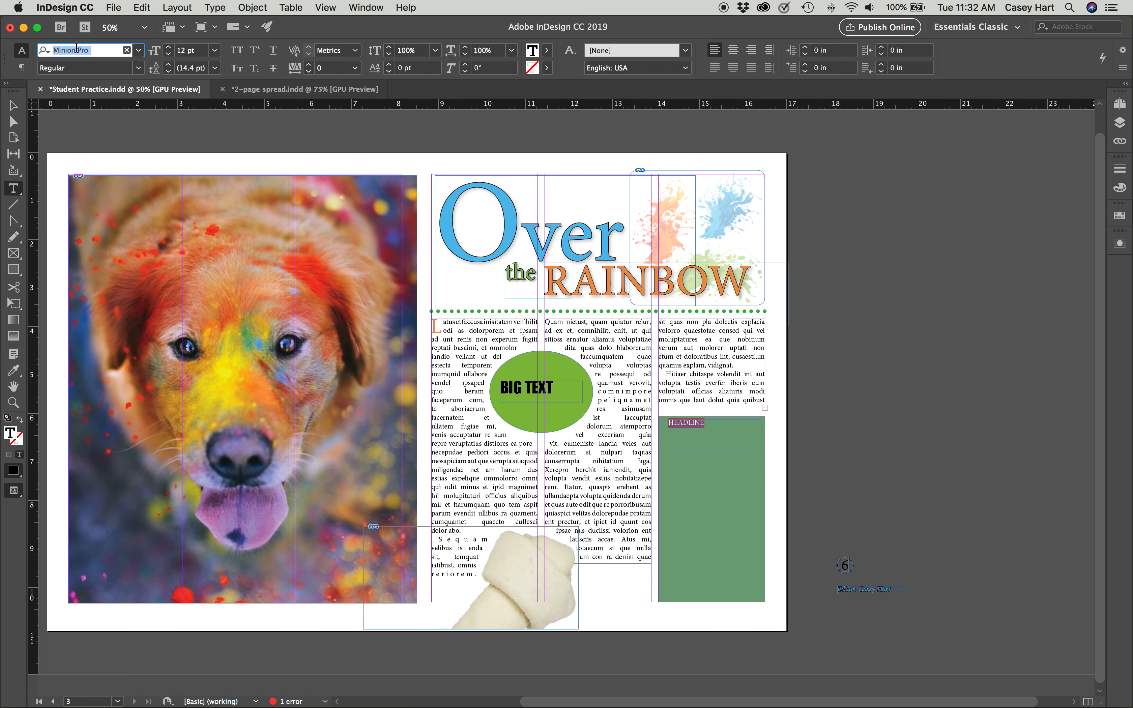
text(IN)
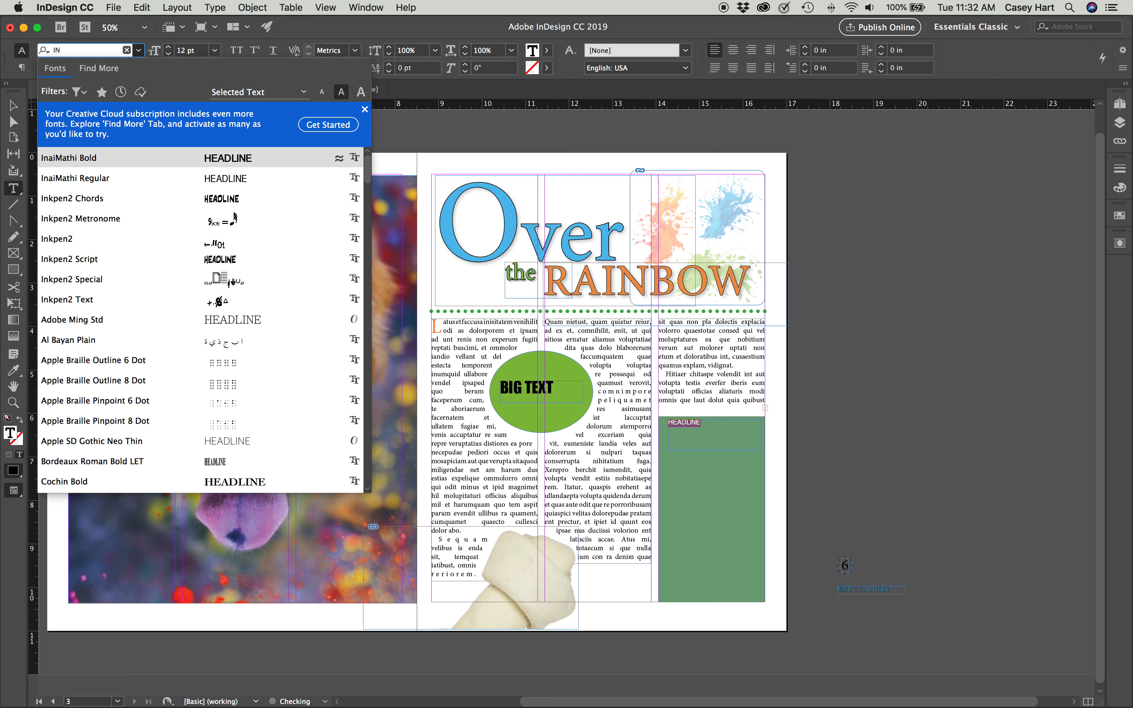
key(BackSpace)
text(MPACT)
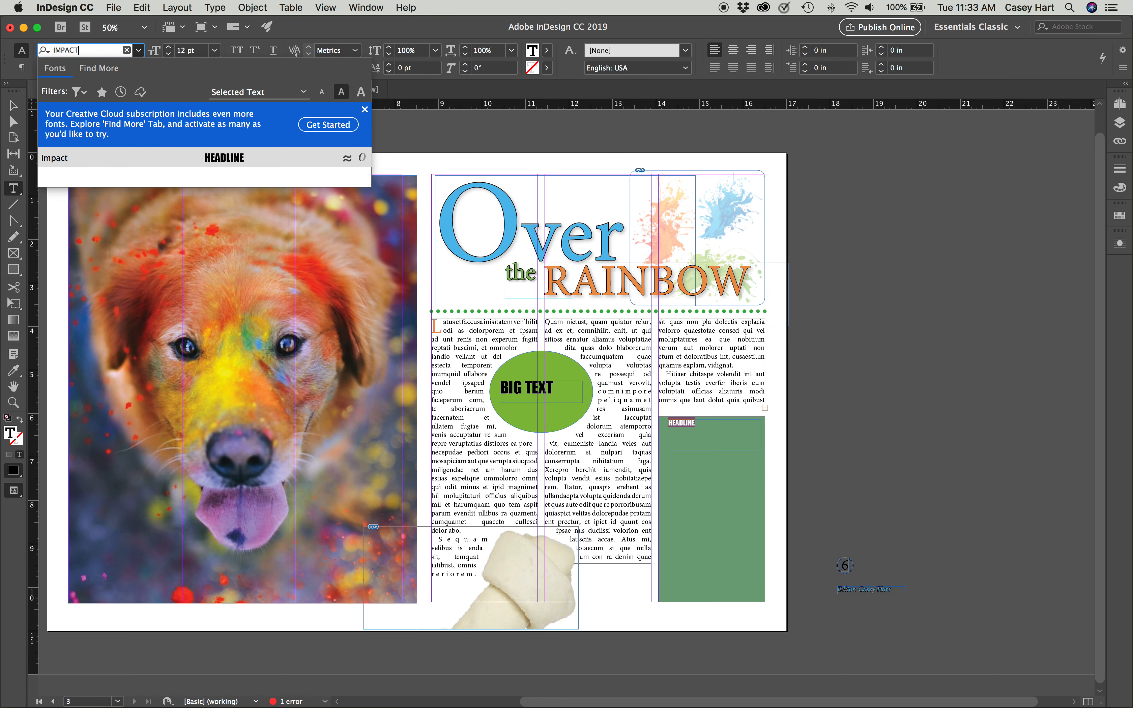
key(Return)
click(168, 47)
click(168, 47)
click(168, 47)
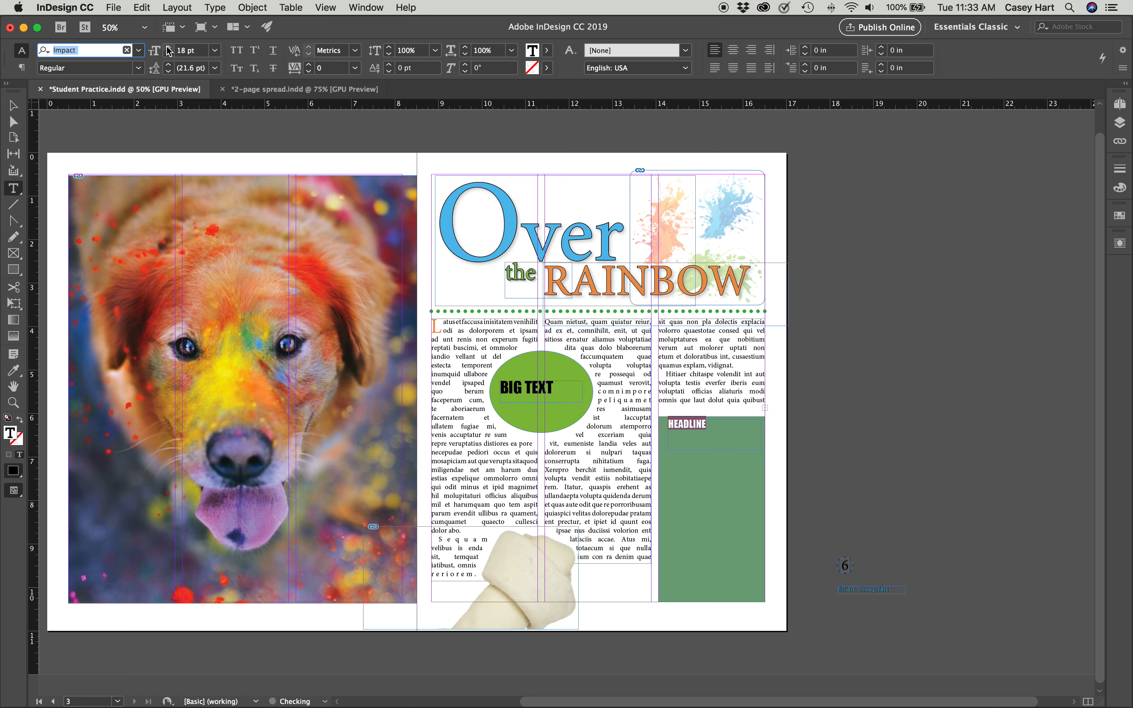
click(168, 47)
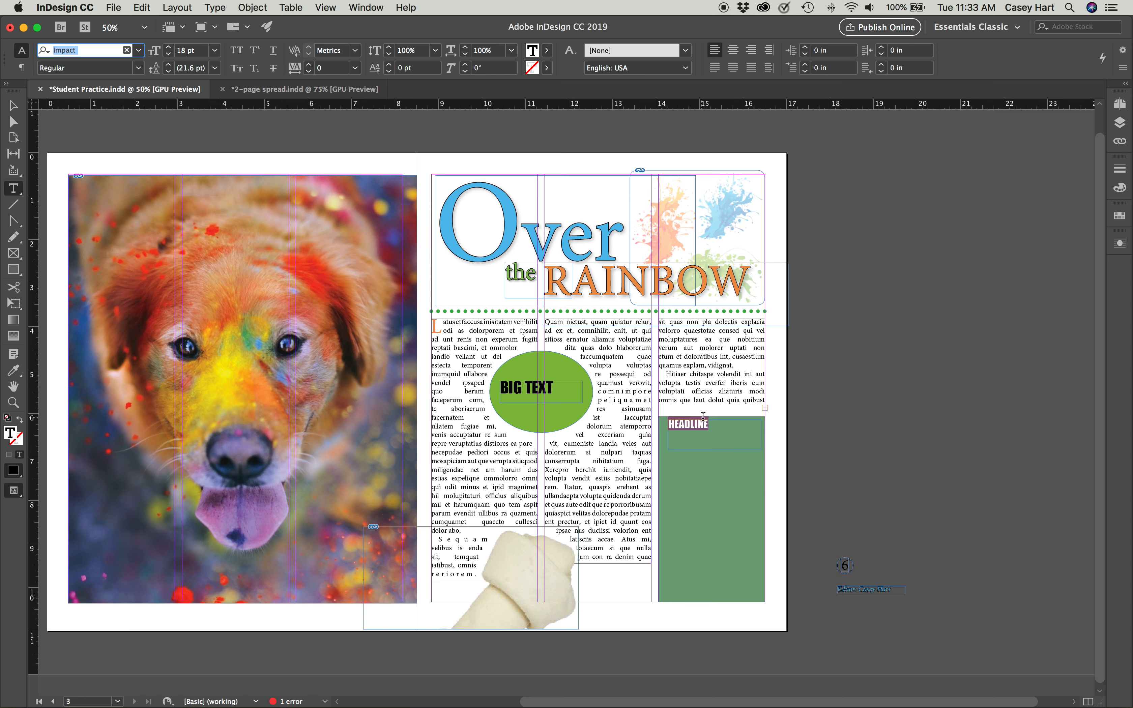
Replace the headline text with PET ADOPTION and set it to 20 pt.
drag(712, 425, 677, 426)
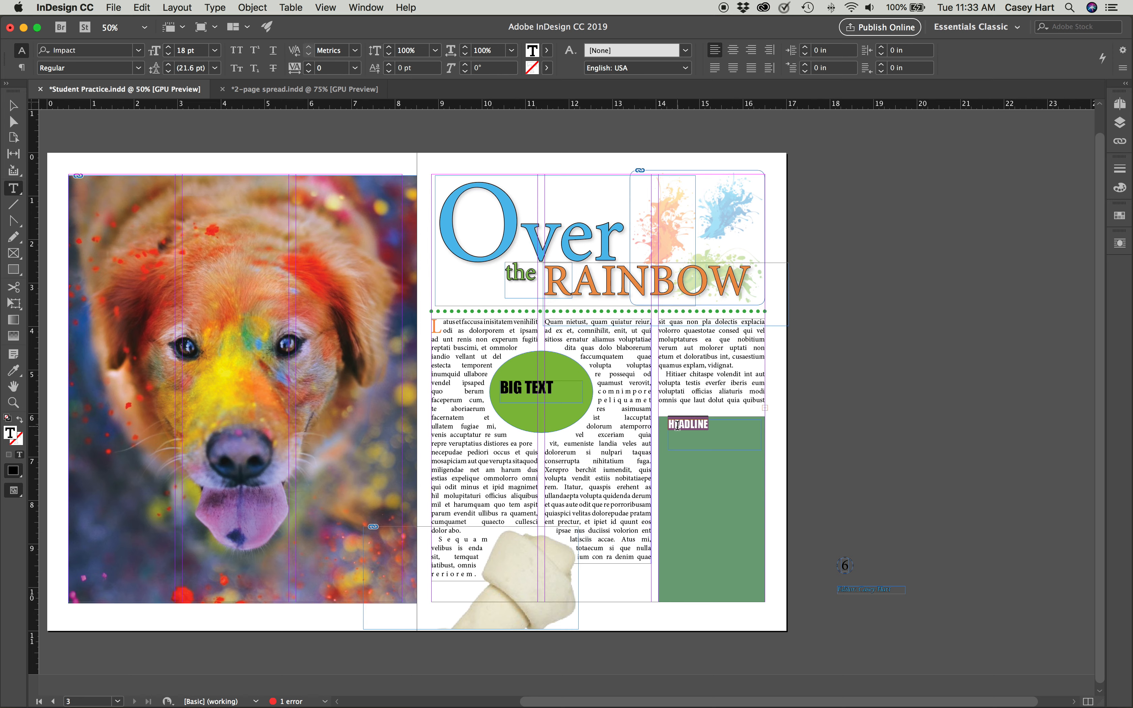
text(AX)
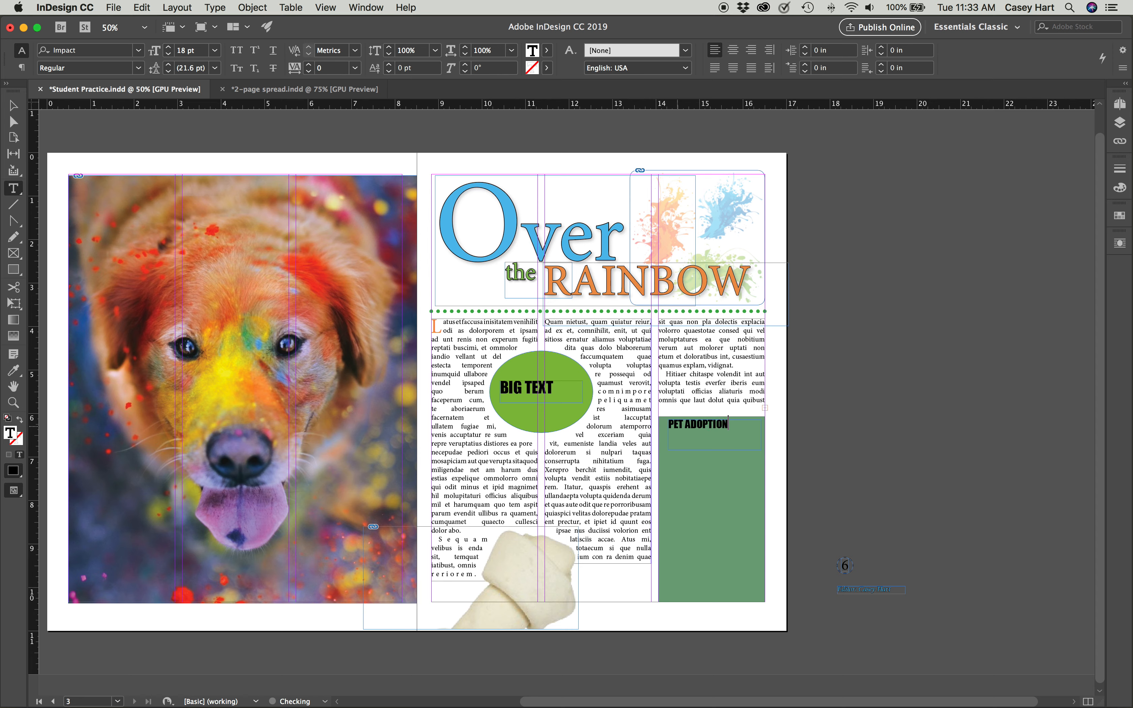
drag(732, 425, 668, 425)
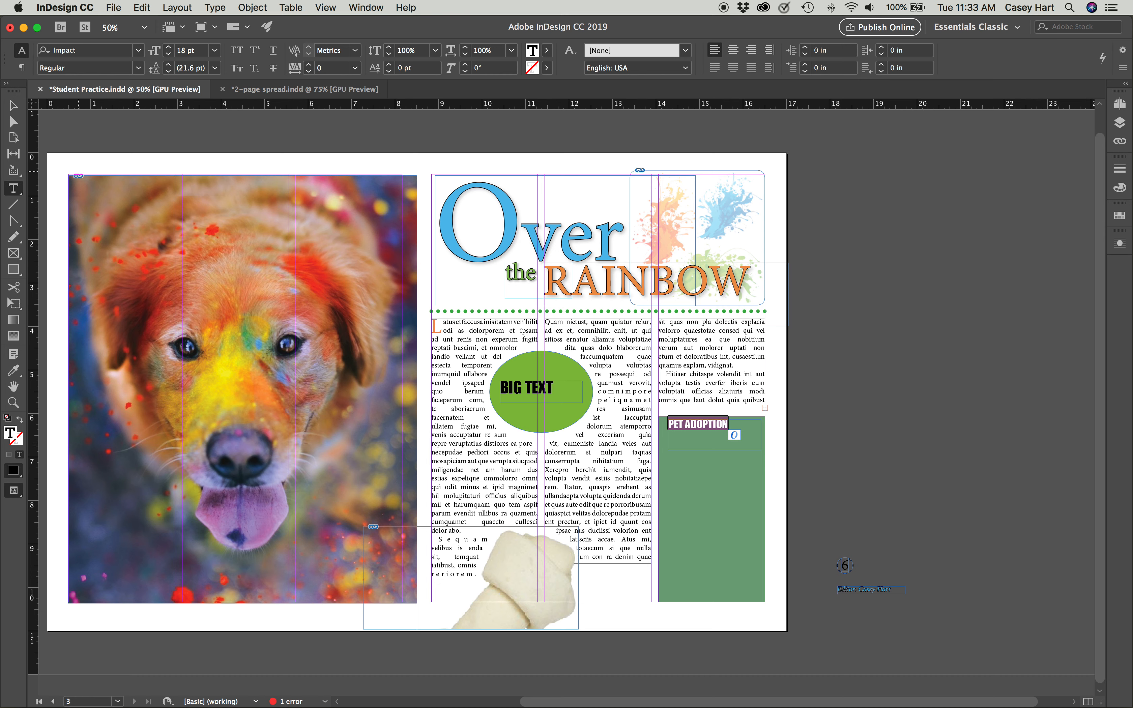
click(168, 47)
click(167, 46)
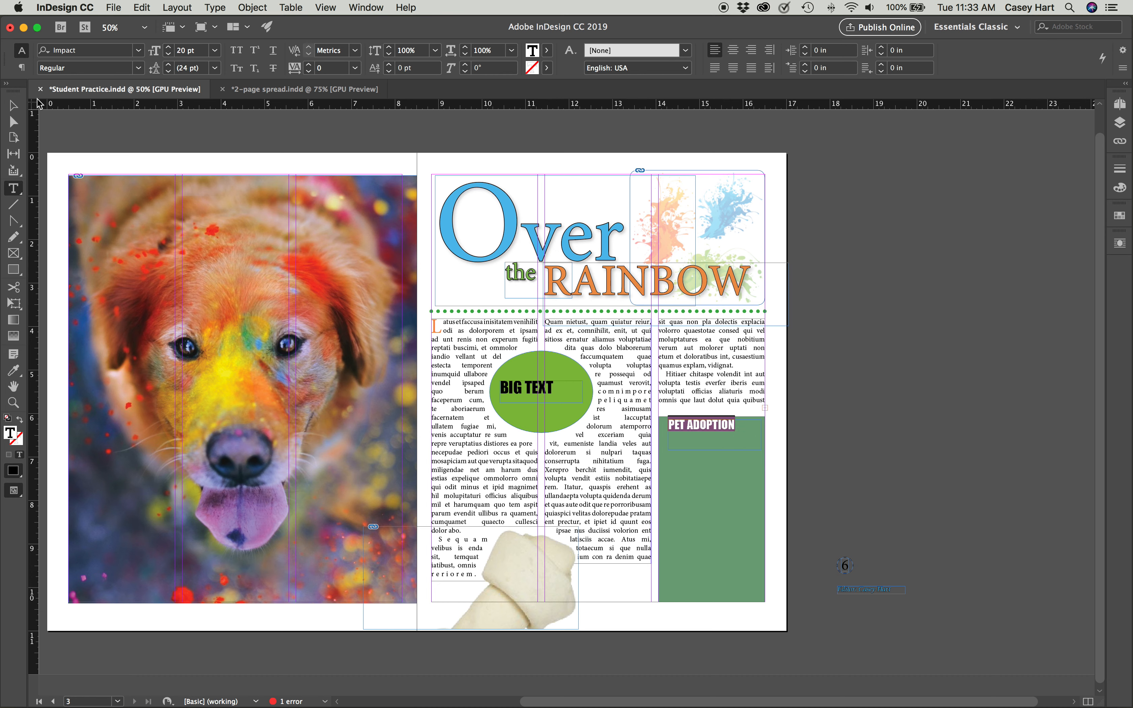
Extend the headline frame's left edge to make it about 2.3 in wide, and fit its height to the text.
click(13, 106)
drag(668, 439, 661, 439)
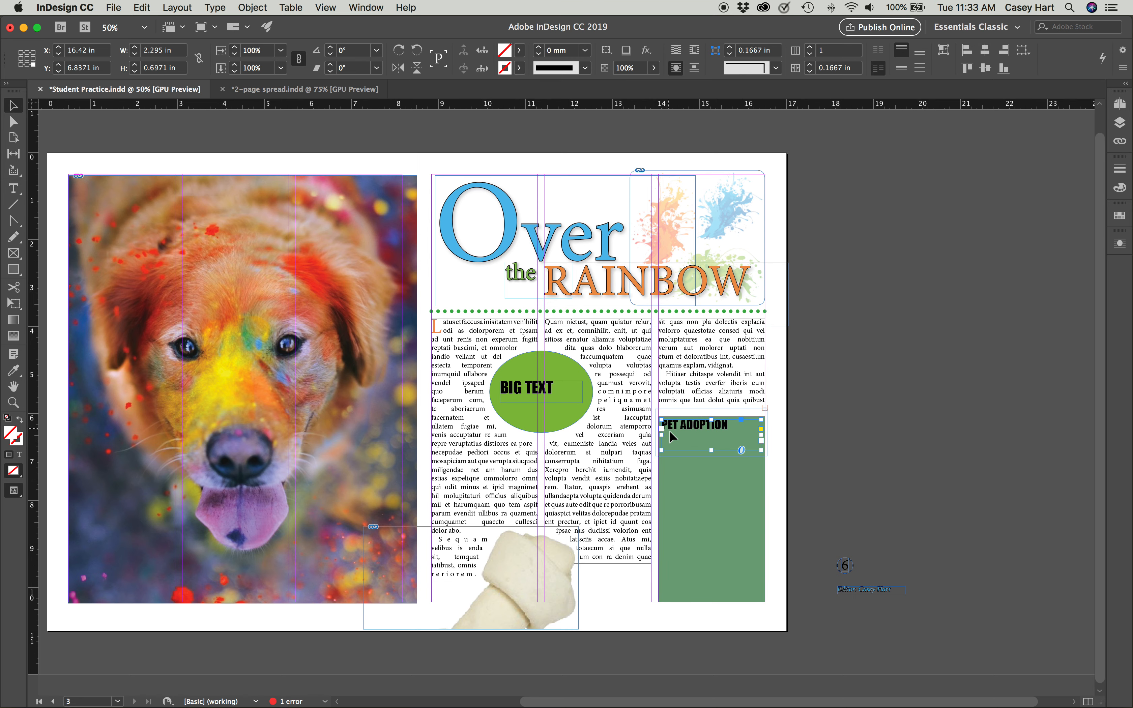
double_click(710, 450)
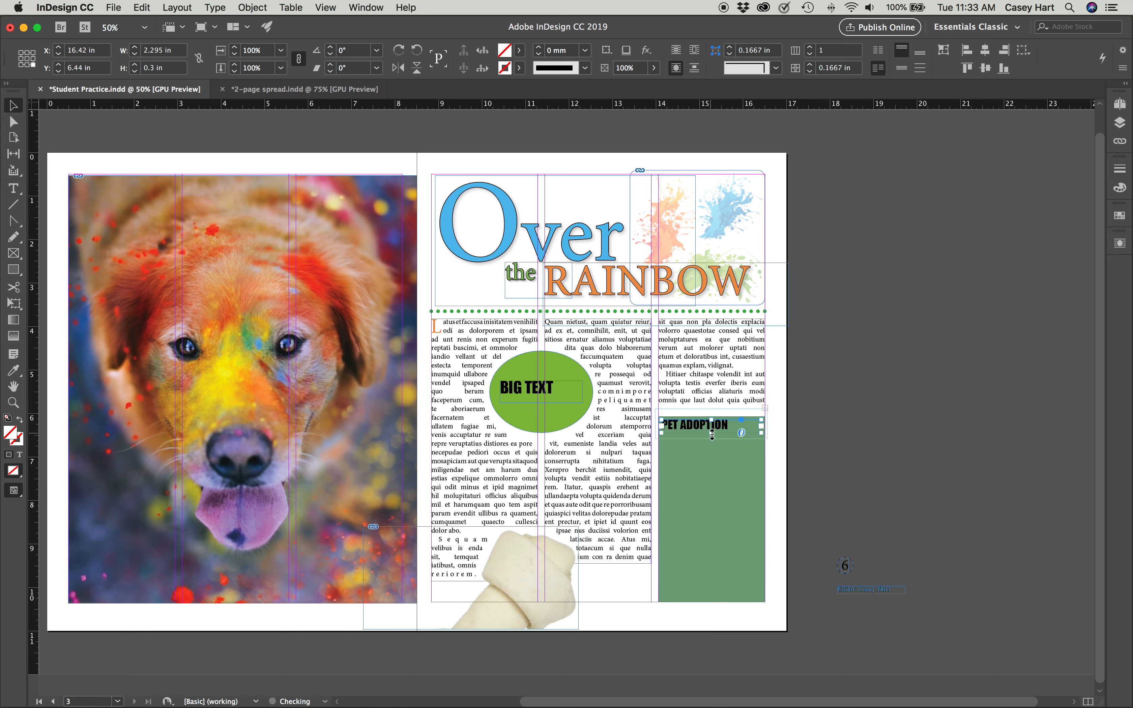
Nudge the headline frame horizontally to X 16.4339 in, leaving a small margin inside the green box's left edge.
key(super+2)
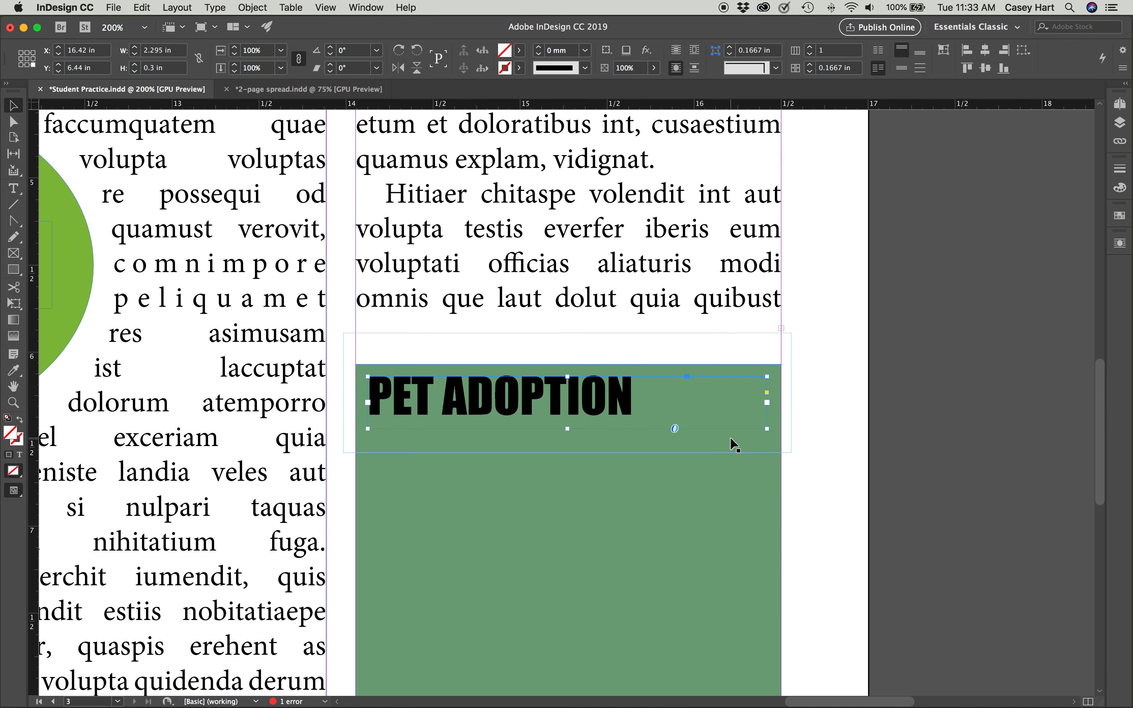
drag(531, 411, 517, 409)
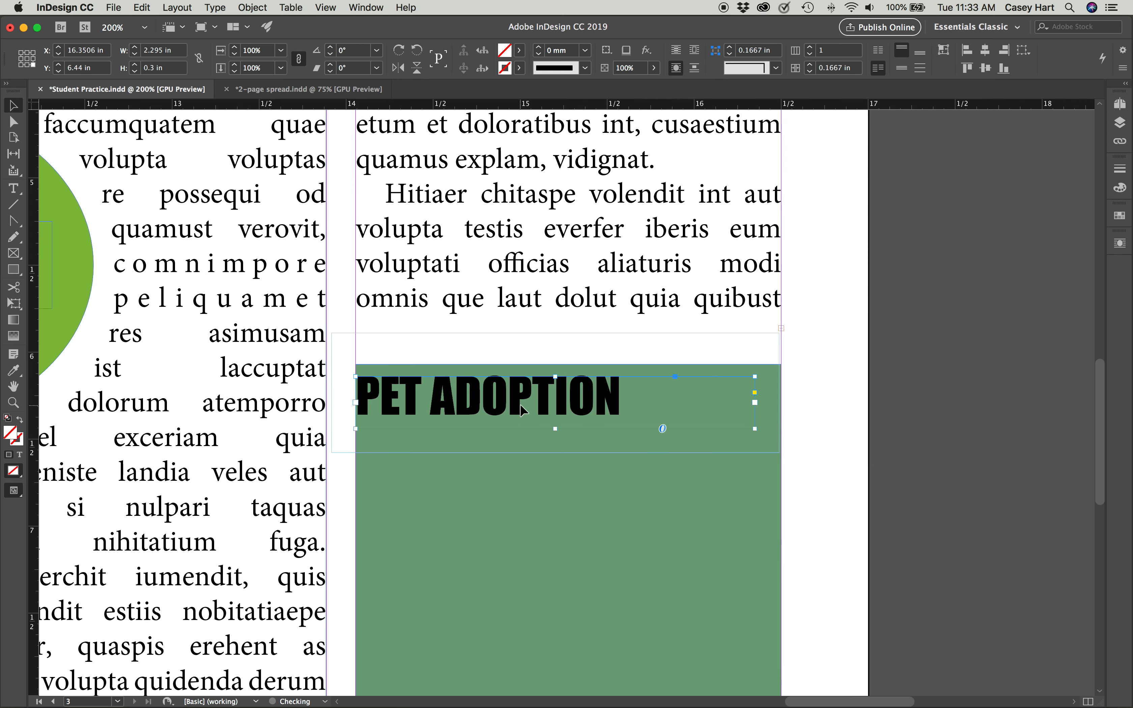
key(Right)
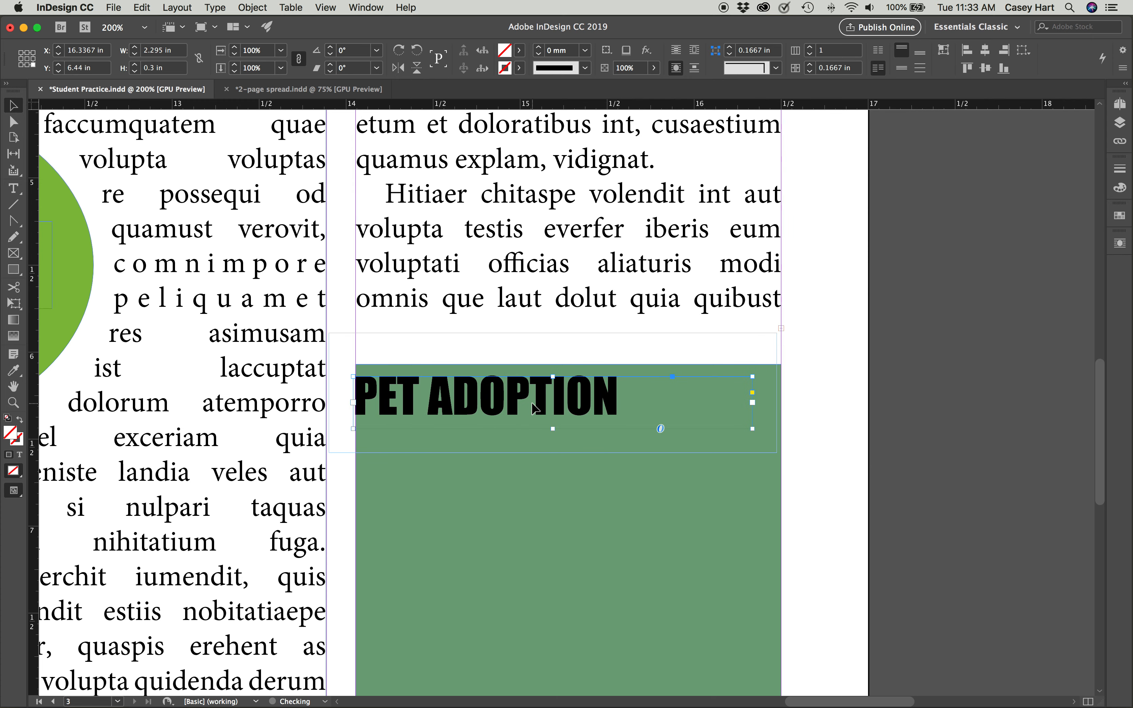
key(Left)
scroll(512, 406, left, 1)
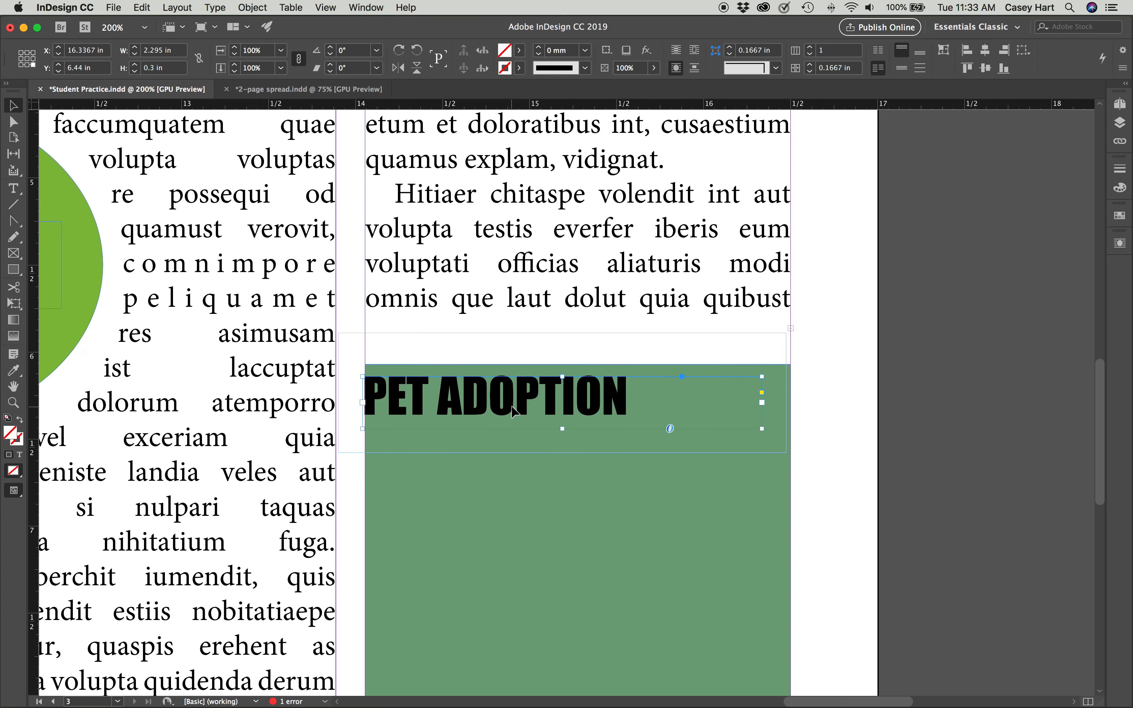
key(Right)
key(Right)
key(Right)
key(Right)
key(Right)
key(Right)
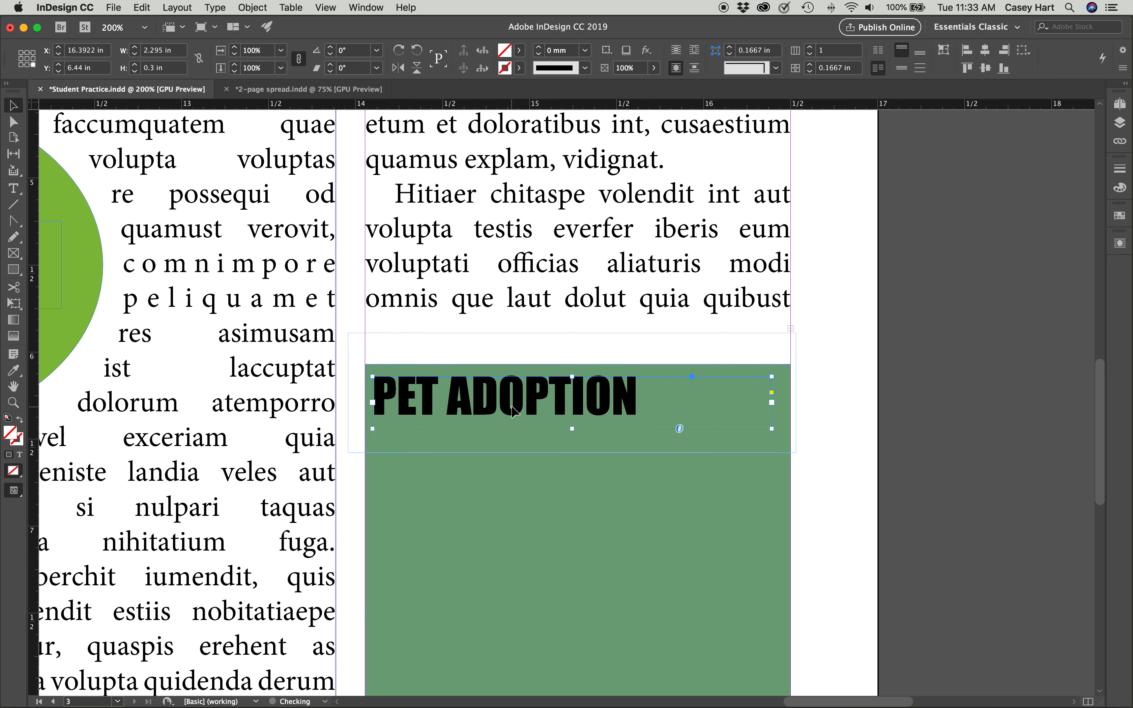
key(Right)
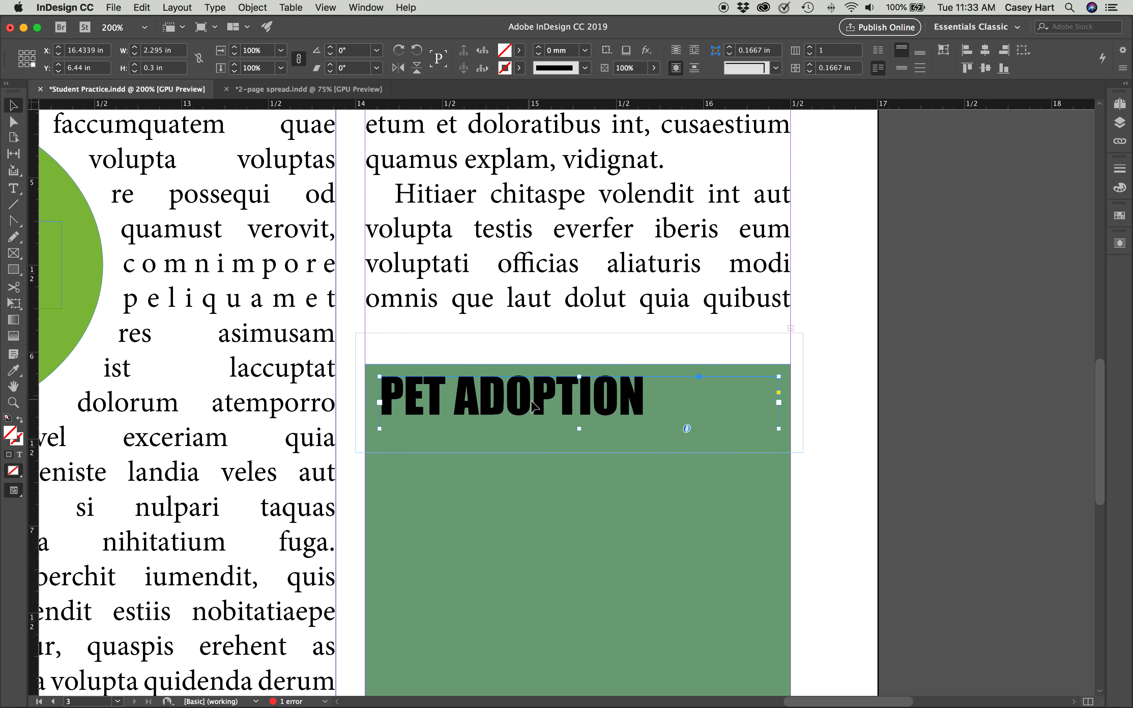
Turn off text wrap on the headline frame and nudge it left to X 16.42 in.
click(678, 53)
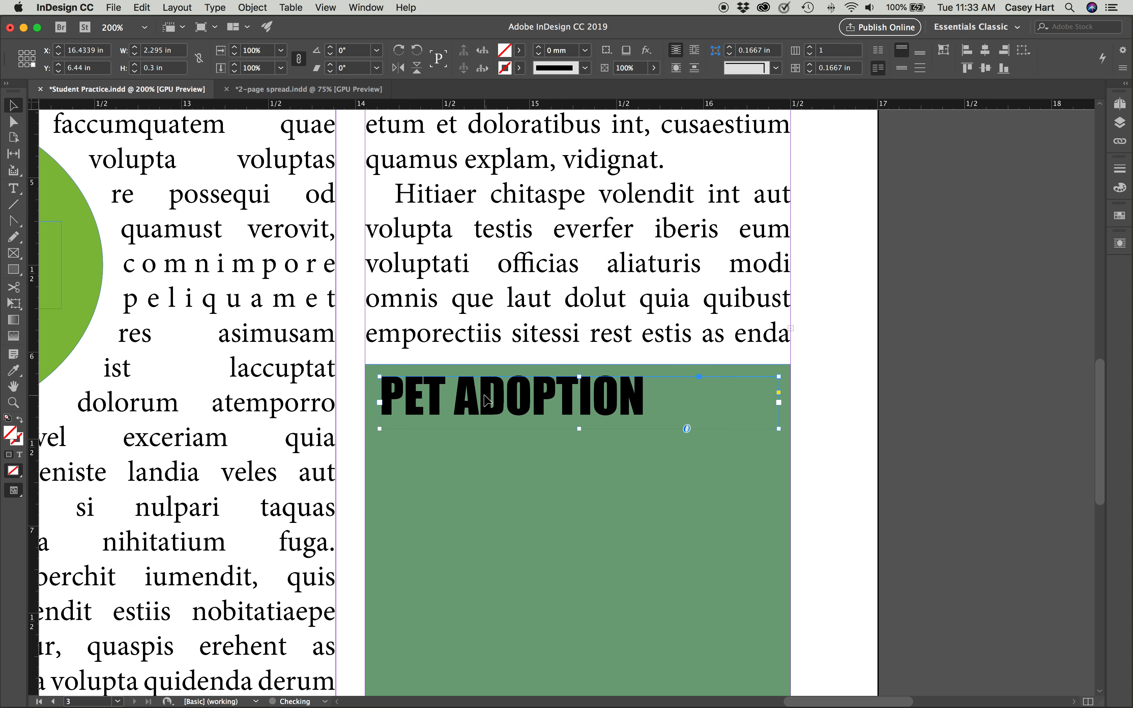
key(Left)
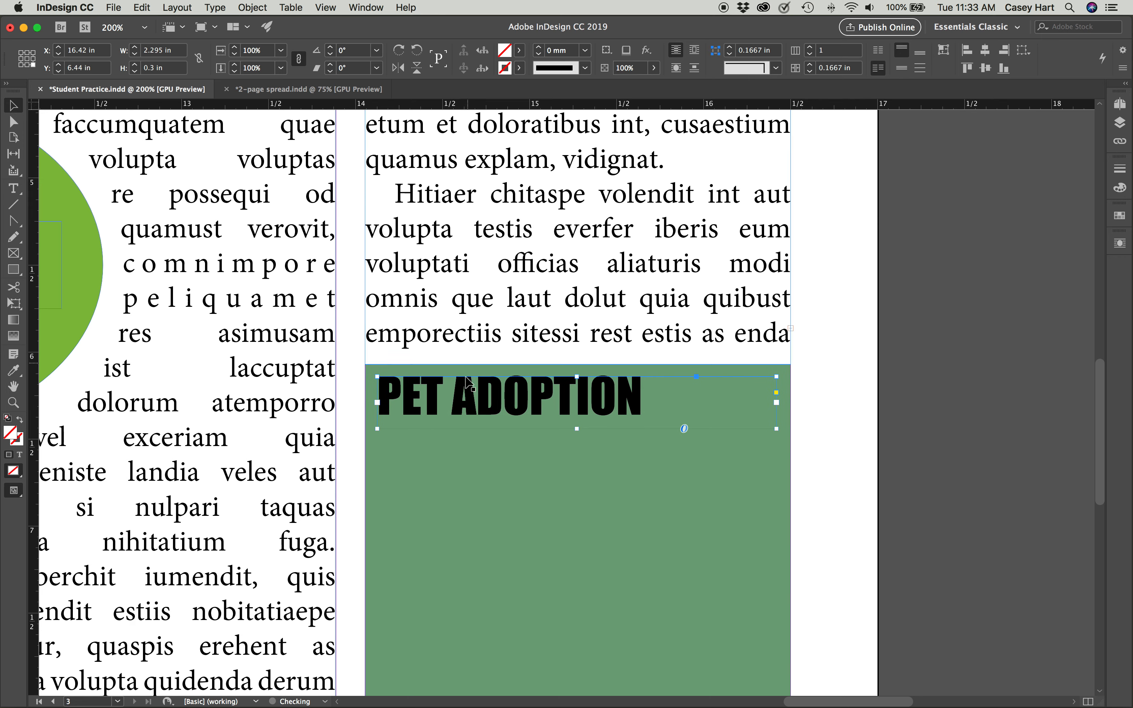
click(470, 472)
click(639, 425)
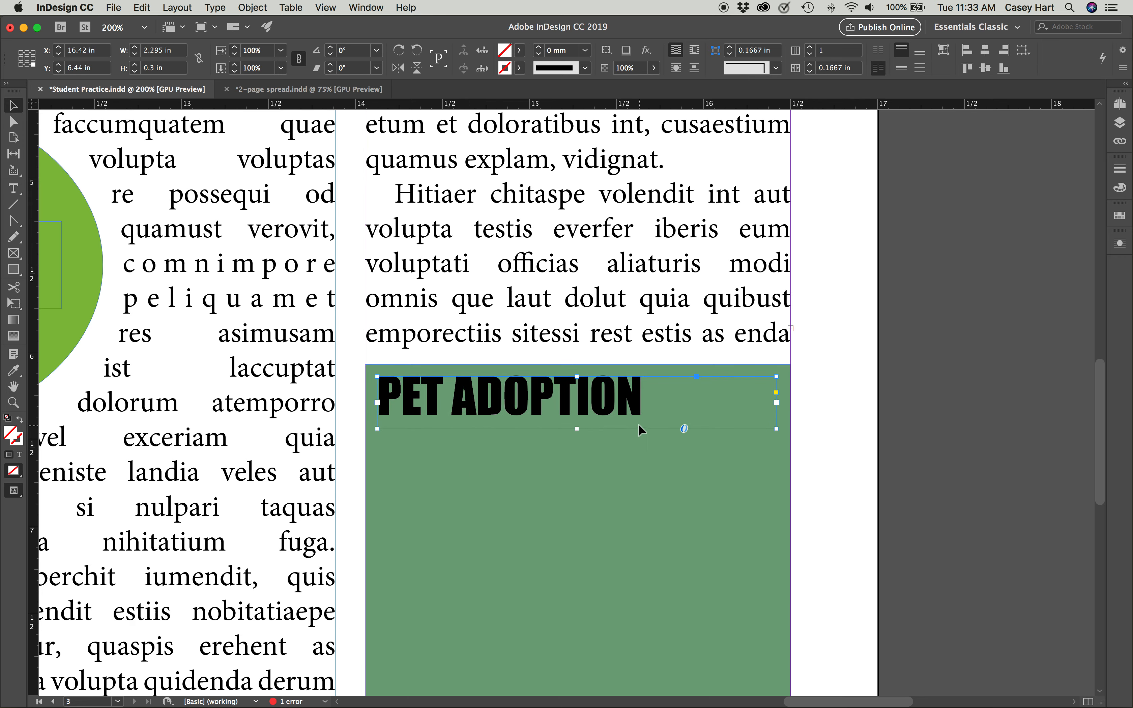
Add the word SITES to the headline so that it reads PET ADOPTION SITES.
scroll(597, 430, down, 5)
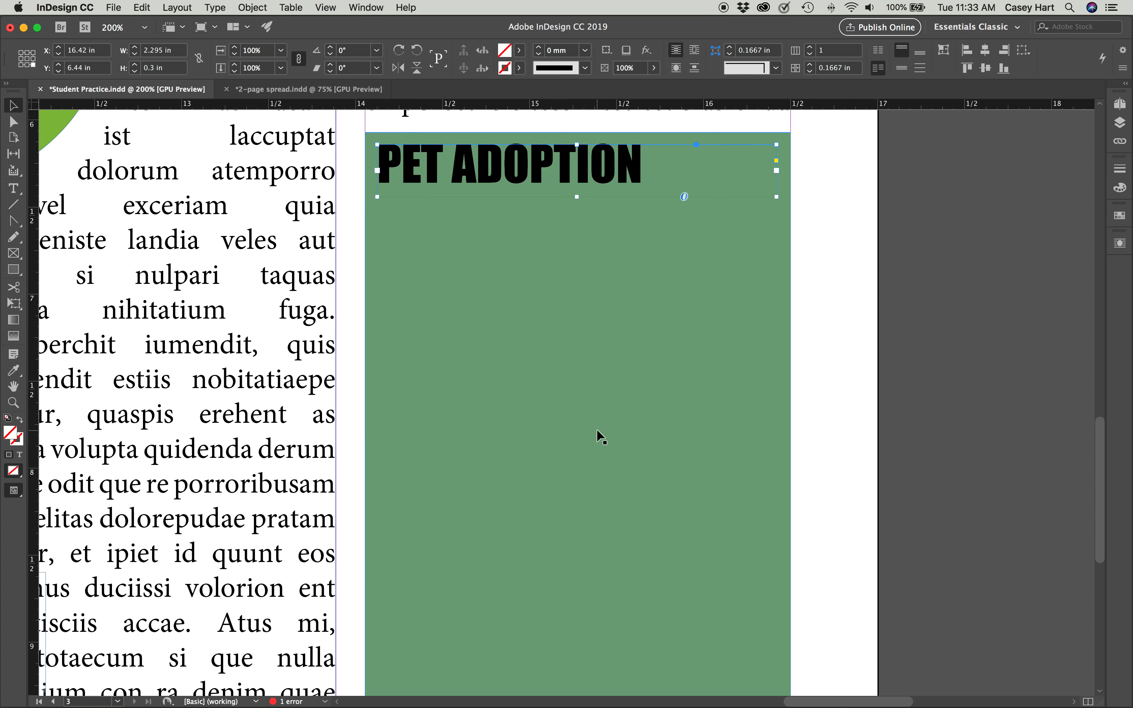
double_click(617, 171)
click(654, 166)
text(SITES)
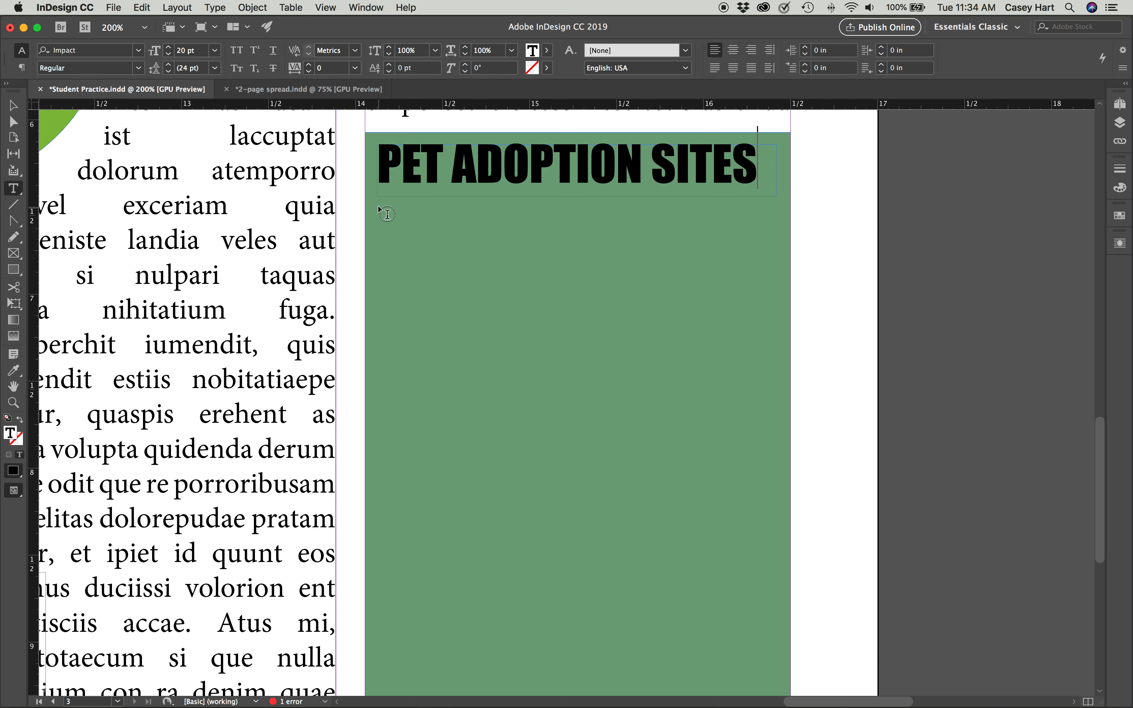
Draw a text frame about 2.3 by 3.75 in below the headline in the green box, with no text wrap.
drag(378, 208, 768, 534)
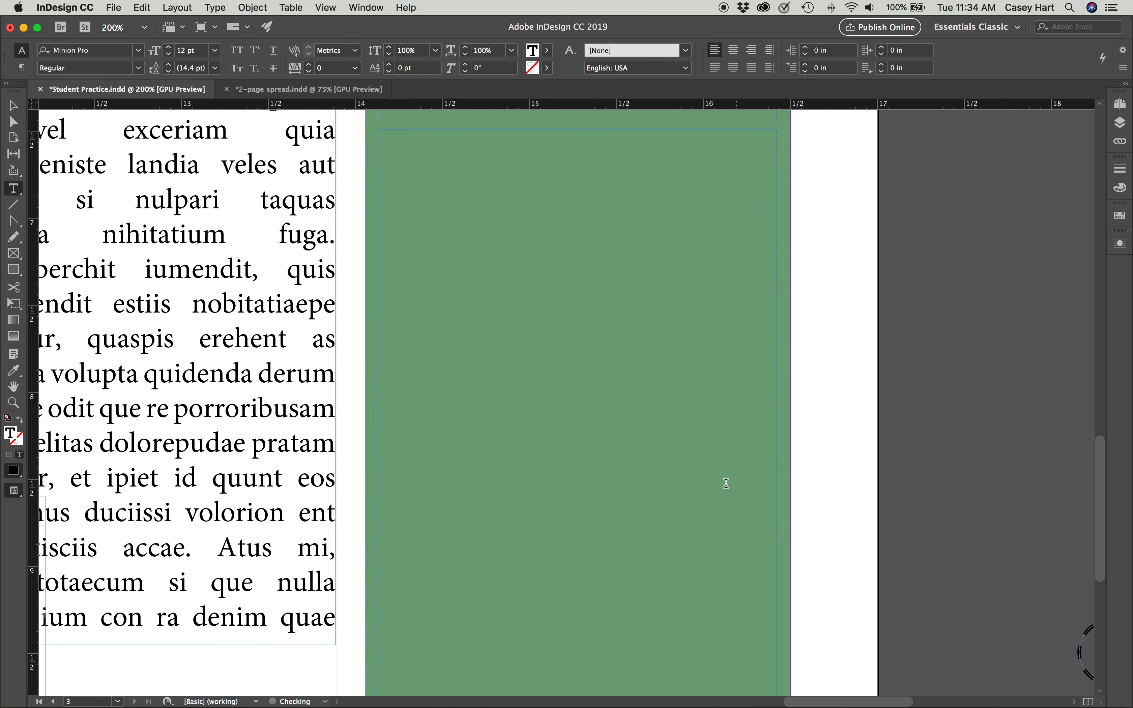
scroll(726, 483, up, 15)
scroll(722, 477, down, 10)
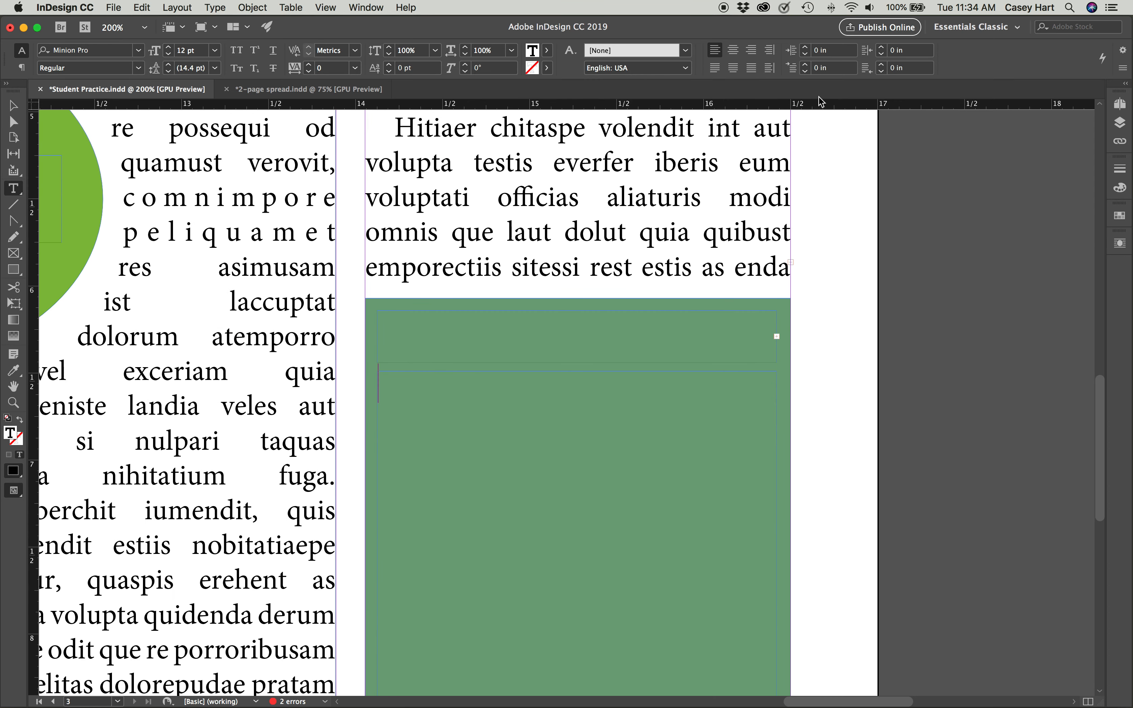
click(21, 68)
click(21, 50)
key(Escape)
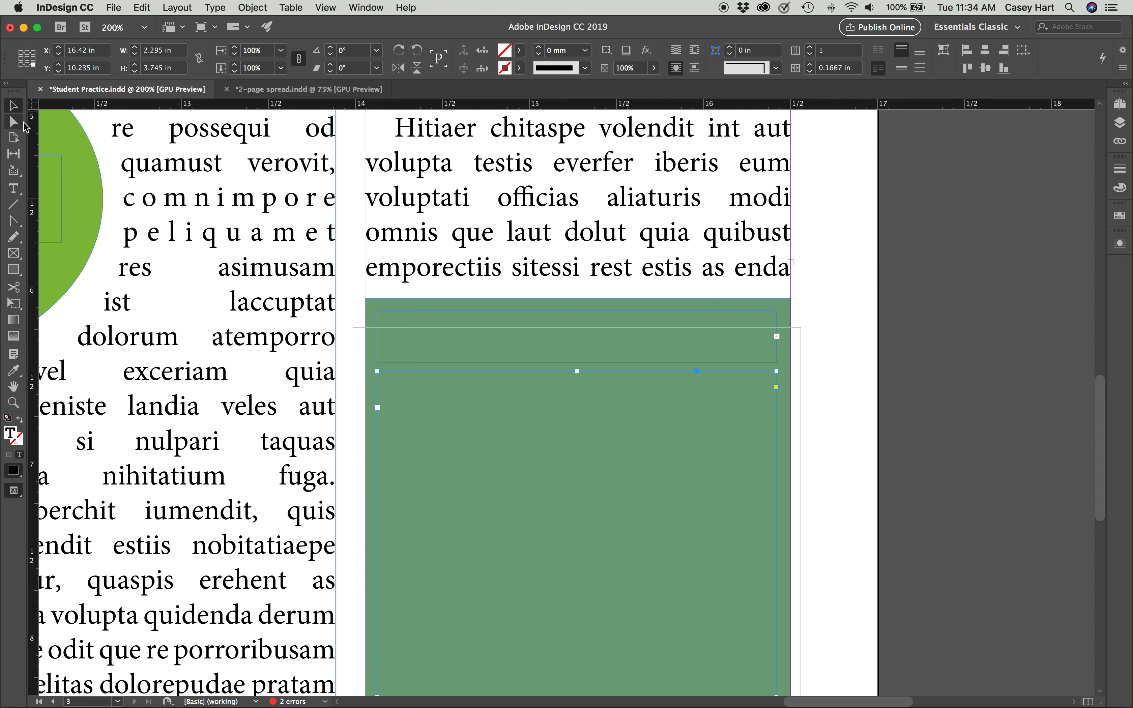
click(674, 52)
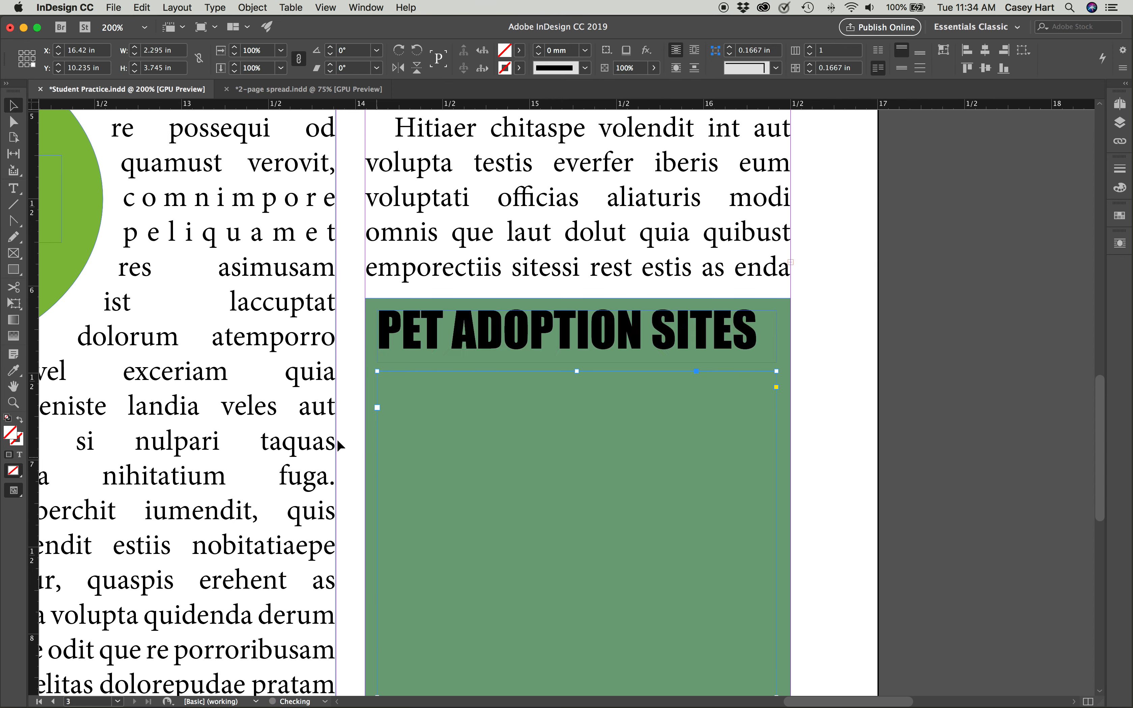
Fill the empty text frame below the PET ADOPTION SITES headline with placeholder text.
double_click(402, 424)
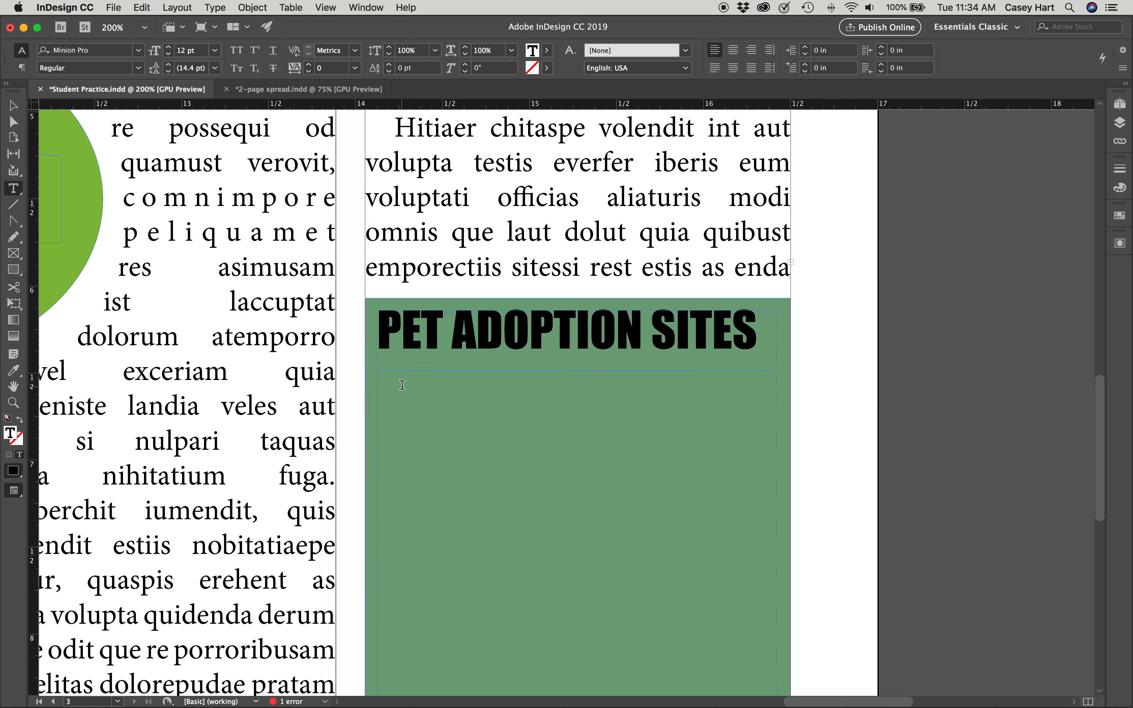
click(253, 7)
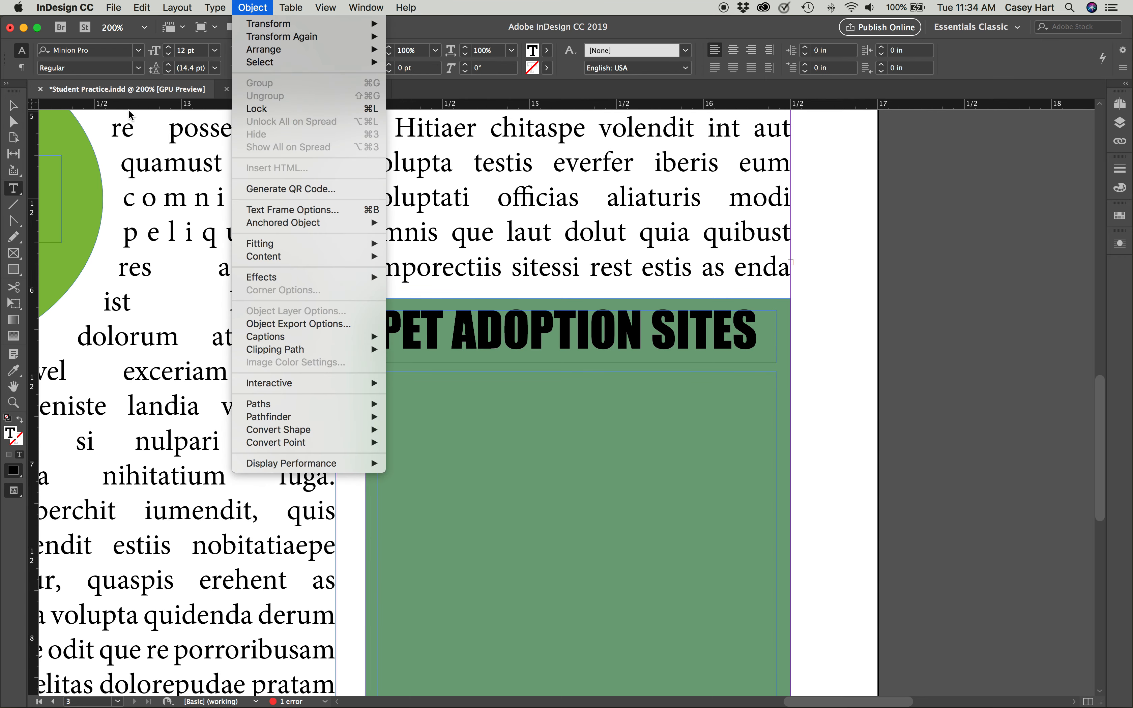
mouse_move(215, 7)
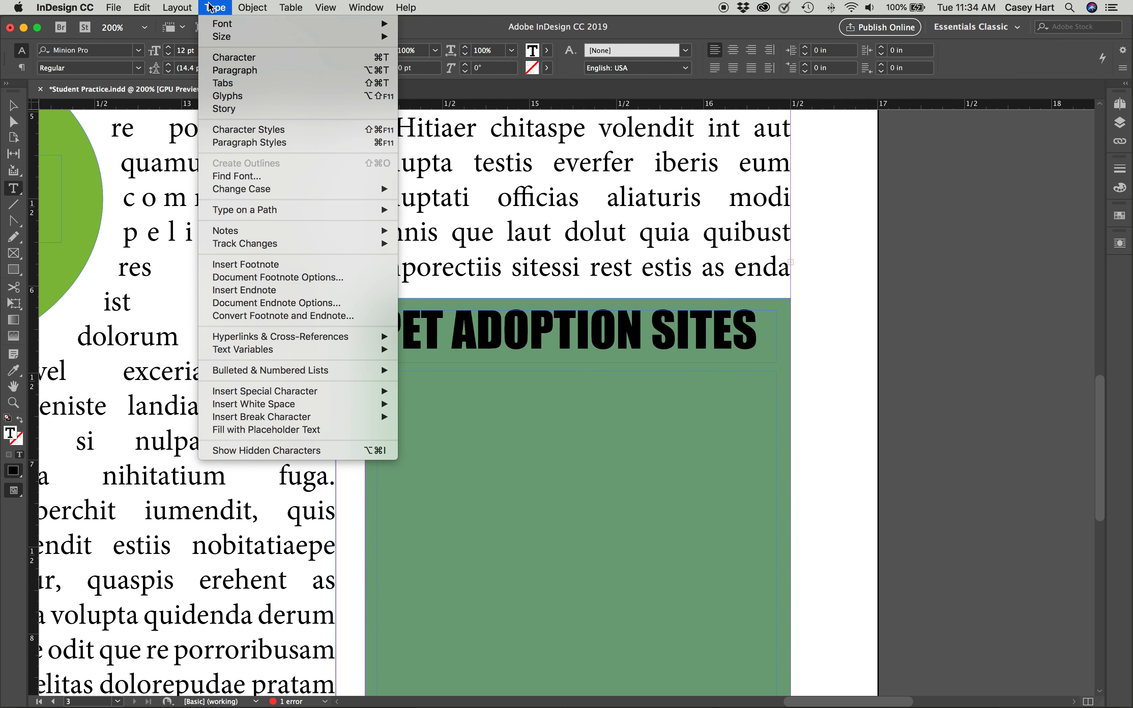
click(269, 430)
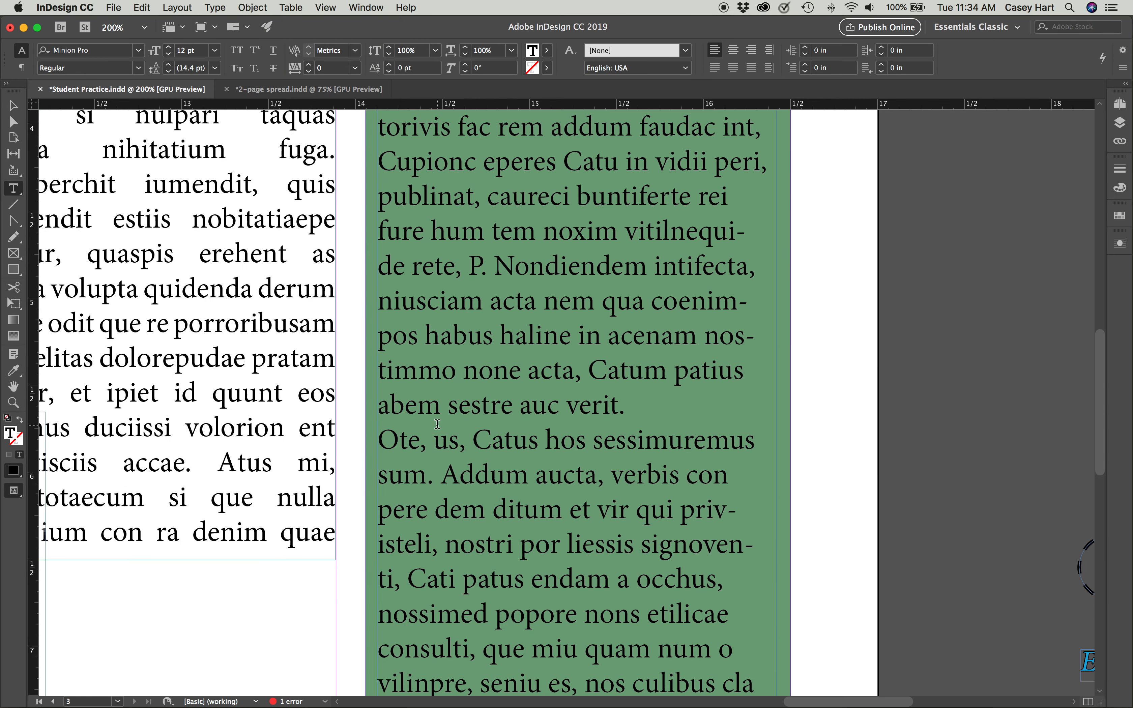
scroll(437, 423, down, 3)
scroll(438, 423, up, 2)
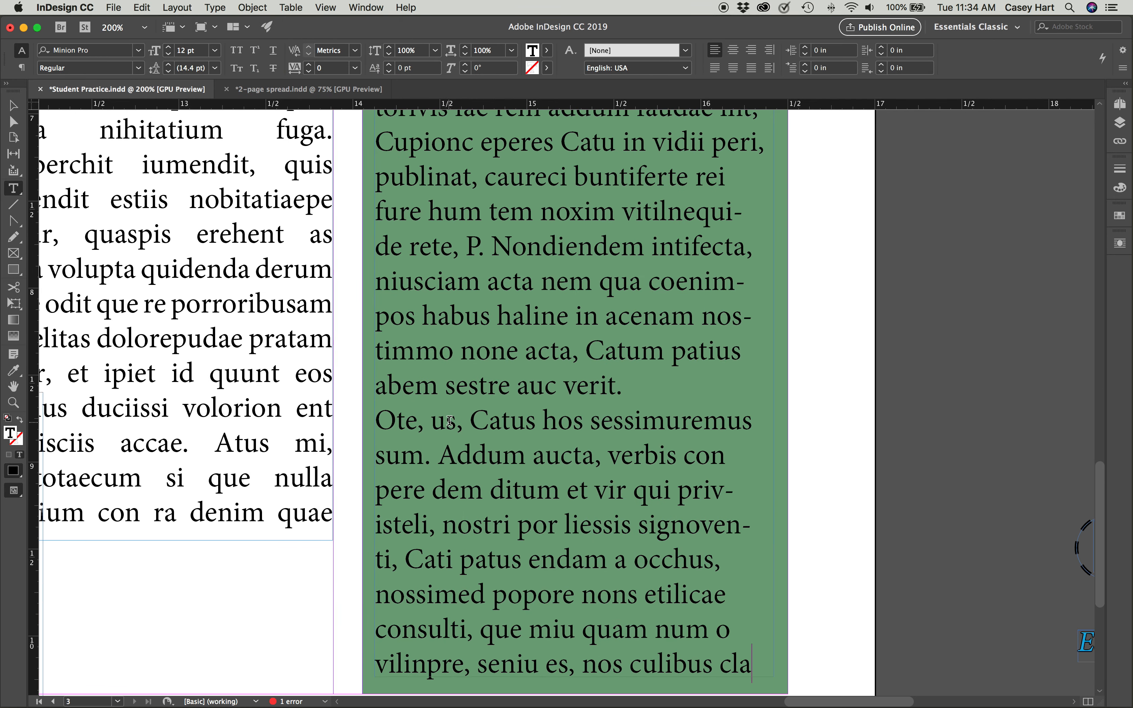
Set all of the sidebar's body text to 10 pt.
key(super+a)
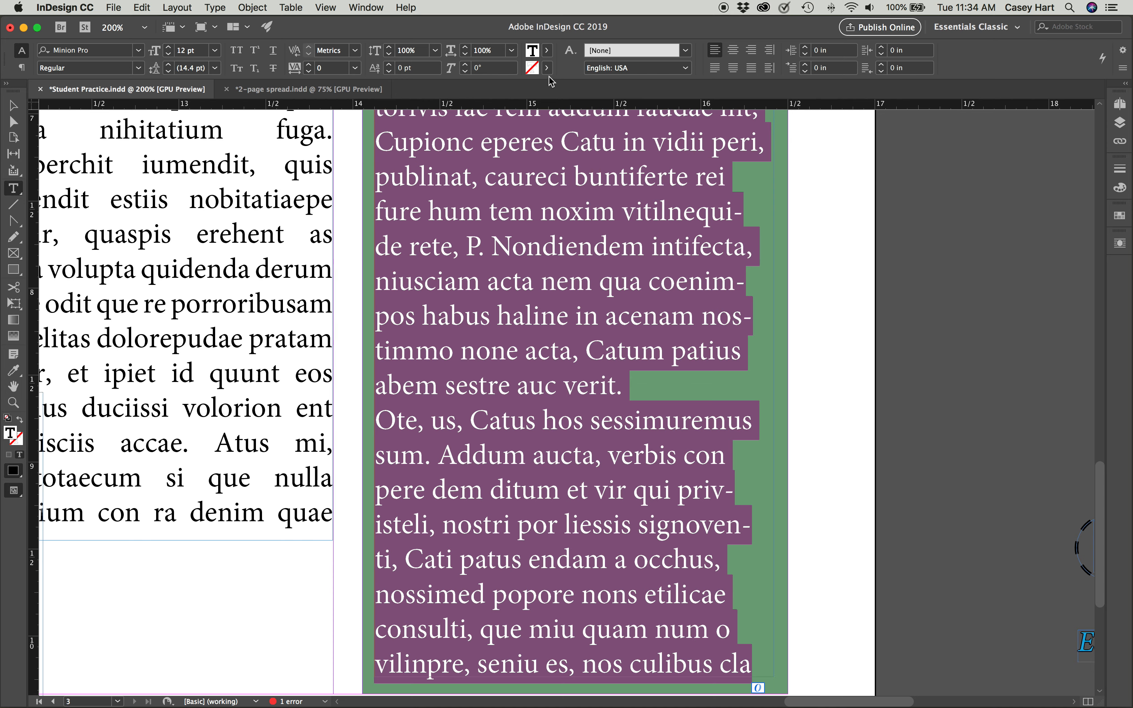
click(168, 54)
click(168, 54)
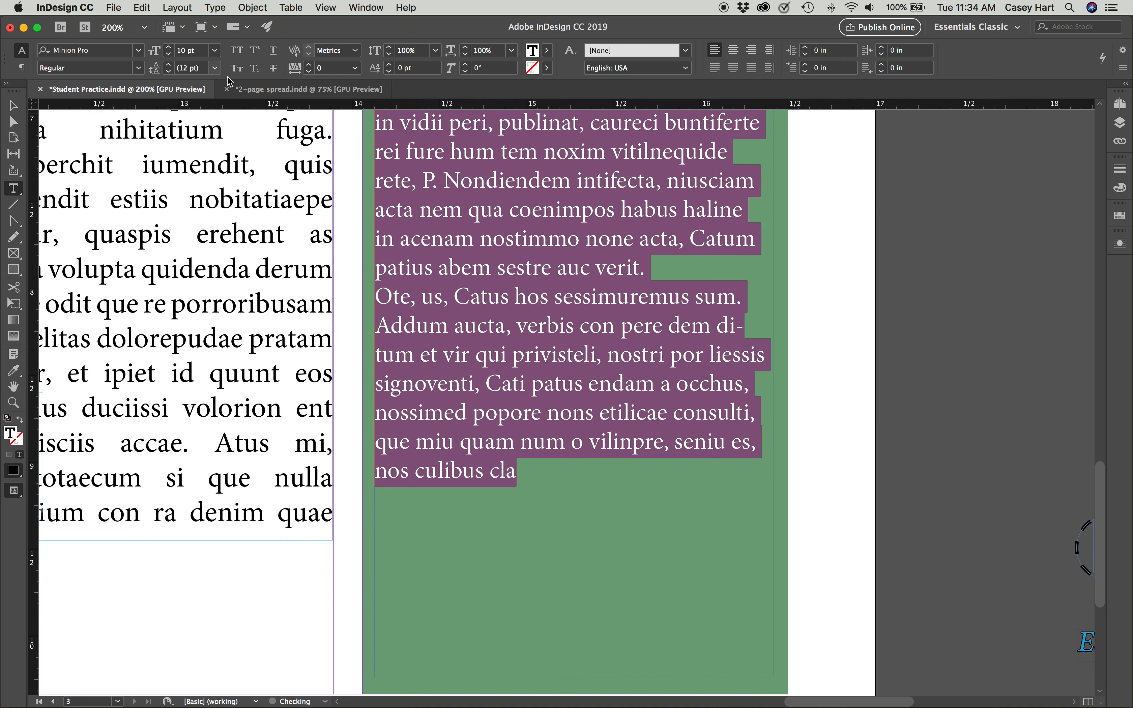
scroll(209, 74, up, 10)
scroll(117, 50, down, 1)
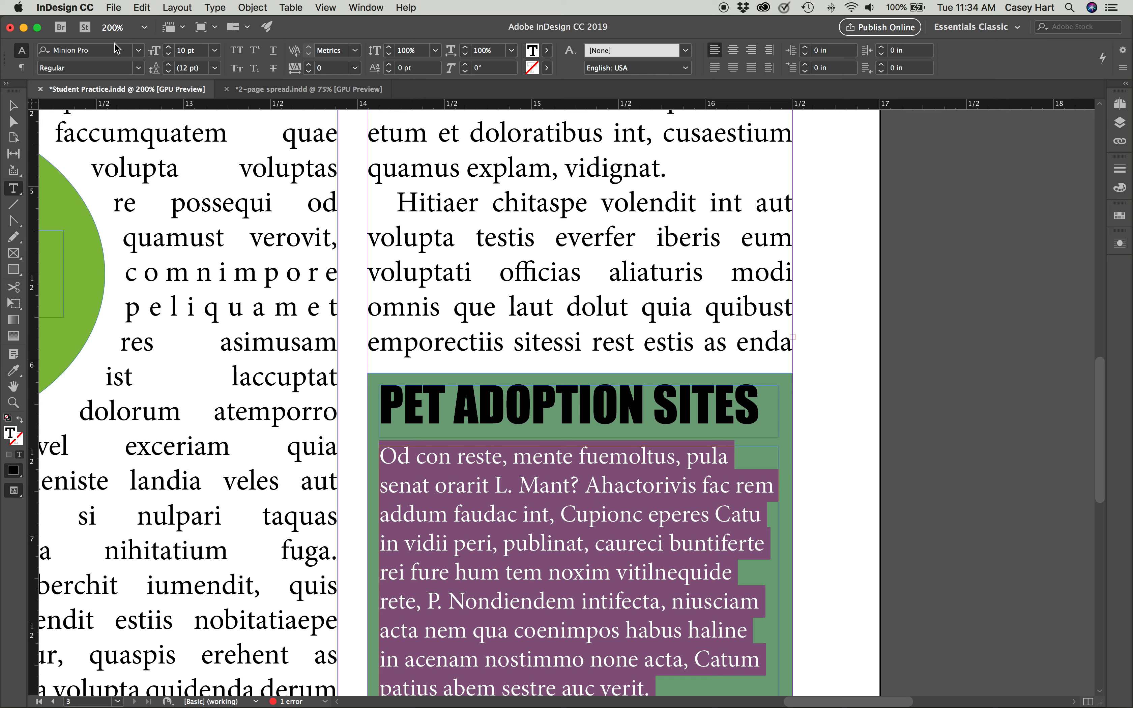
Justify all of the sidebar's body text with the last line of each paragraph aligned left.
click(21, 67)
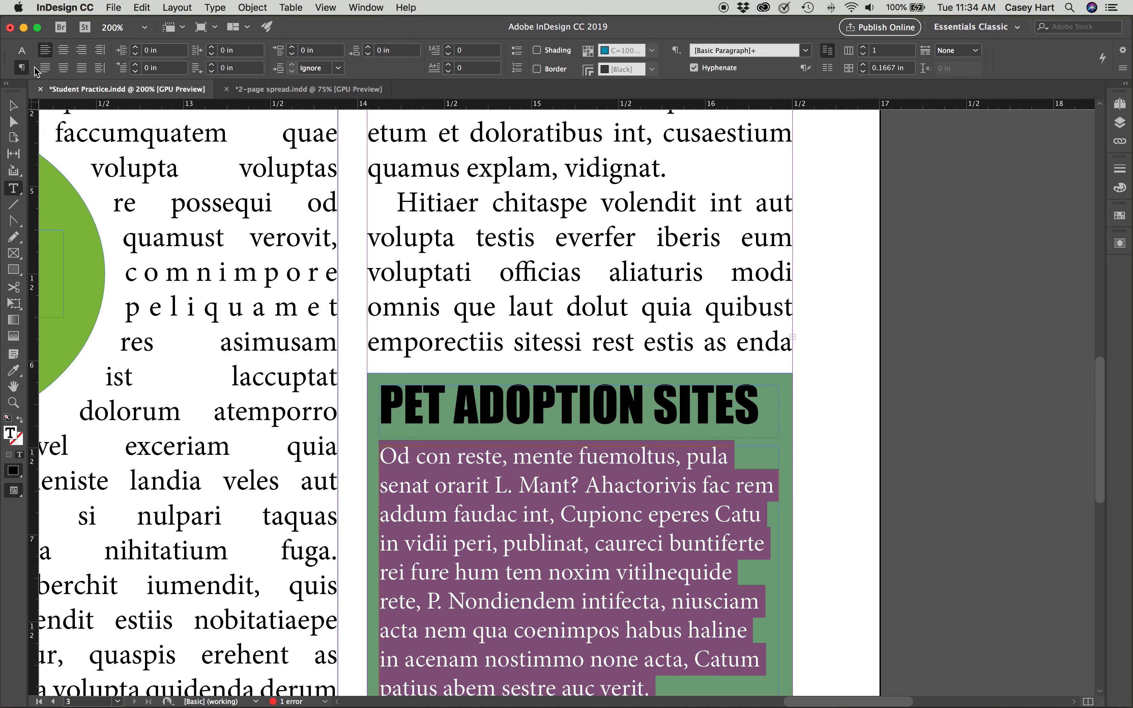
click(45, 69)
click(471, 534)
scroll(517, 521, down, 5)
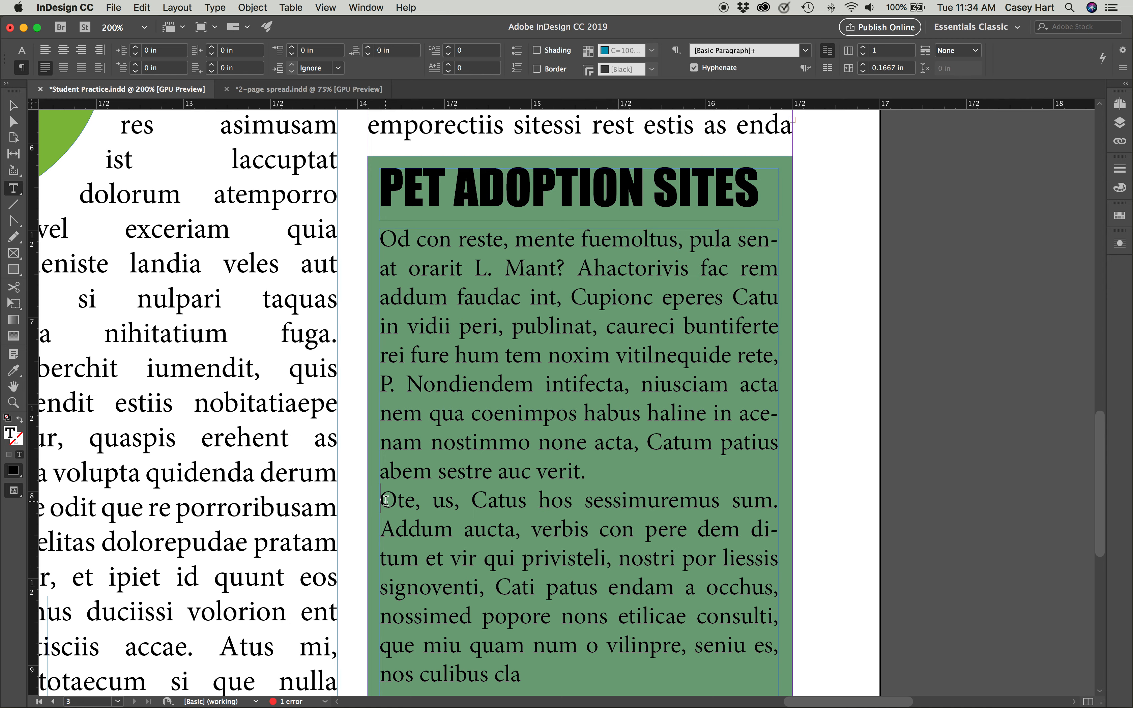
Insert a blank line between the two body paragraphs in the sidebar, before the paragraph starting "Ote, us".
key(Return)
scroll(482, 474, down, 10)
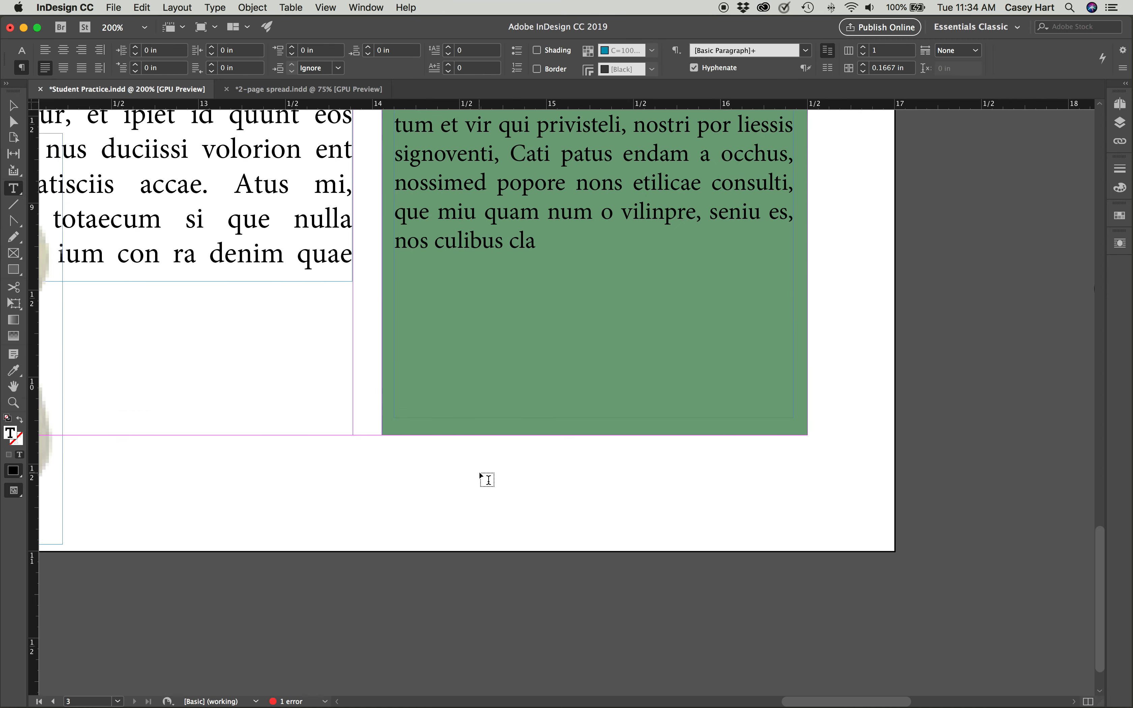
scroll(485, 473, up, 16)
key(super+minus)
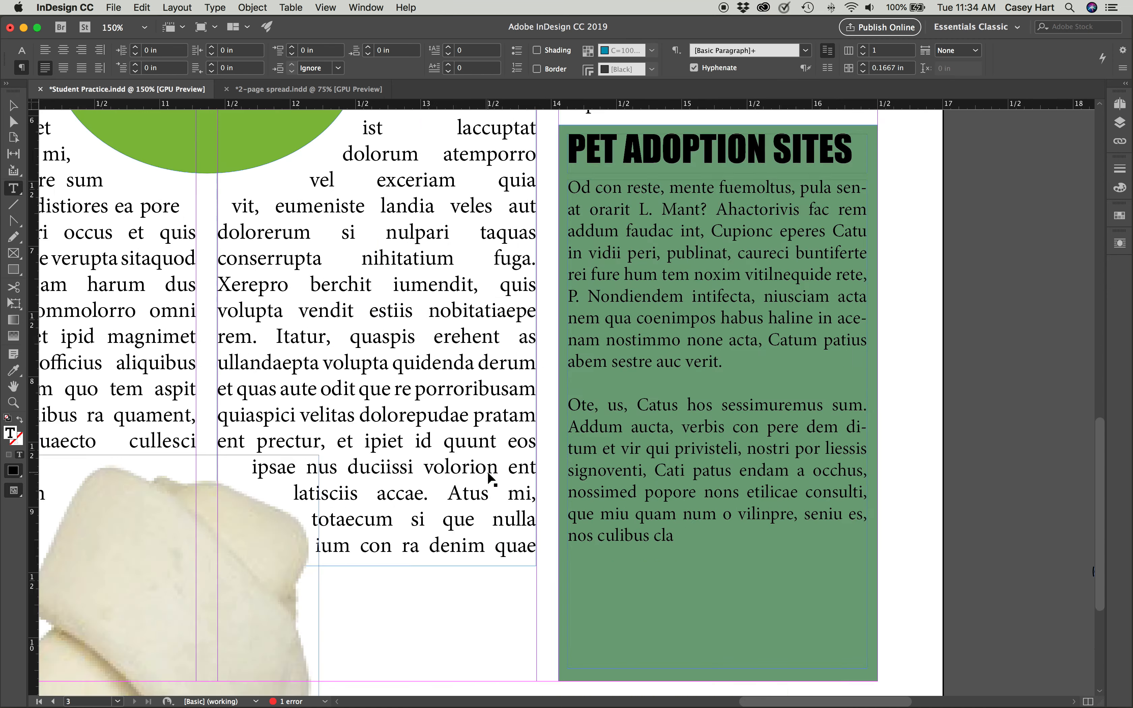
Widen the body text frame on both sides to the green box's edges, making it 2.4444 in wide.
key(super+equal)
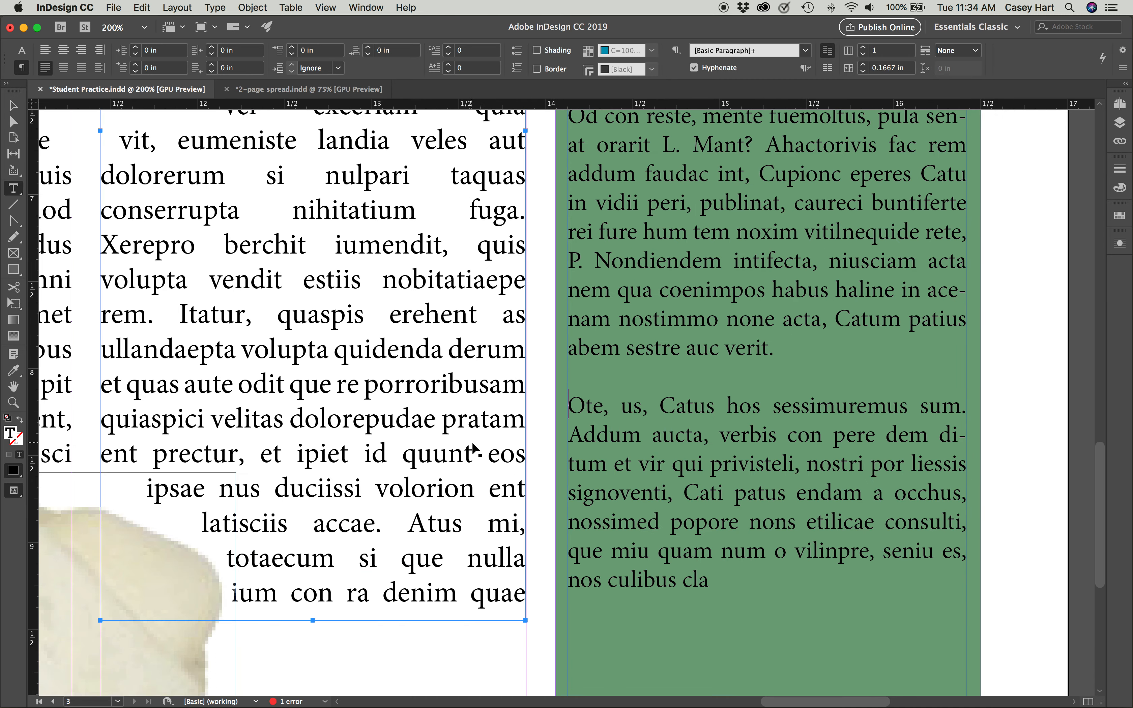
key(super+equal)
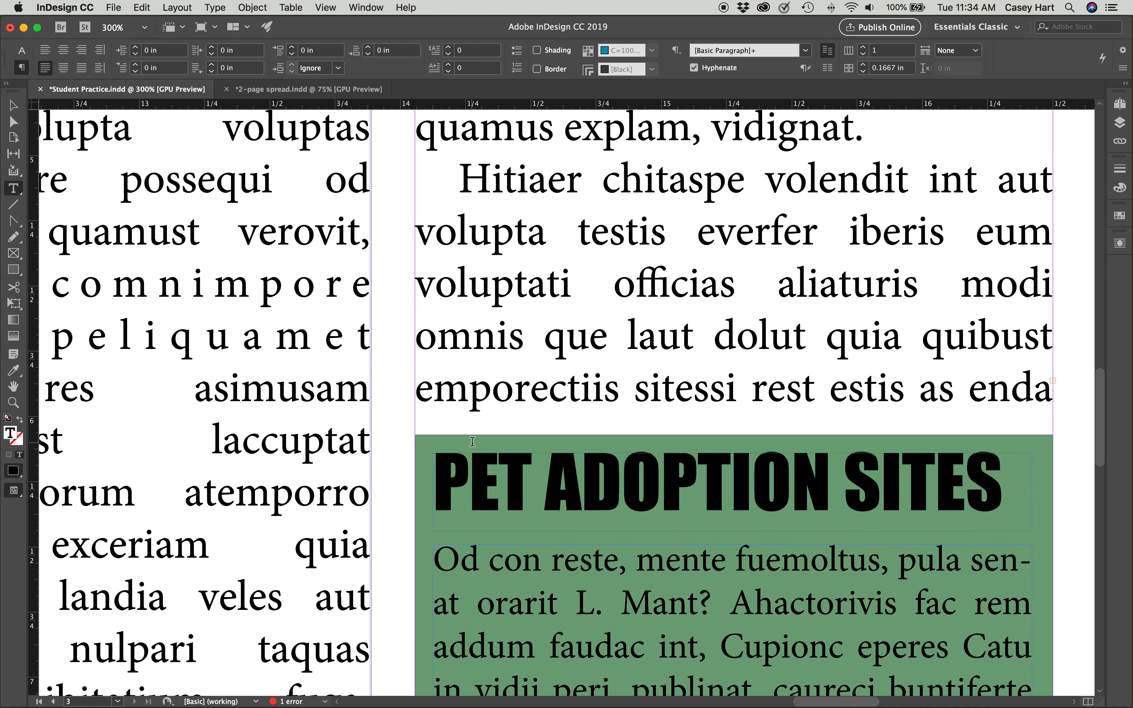
scroll(530, 466, up, 3)
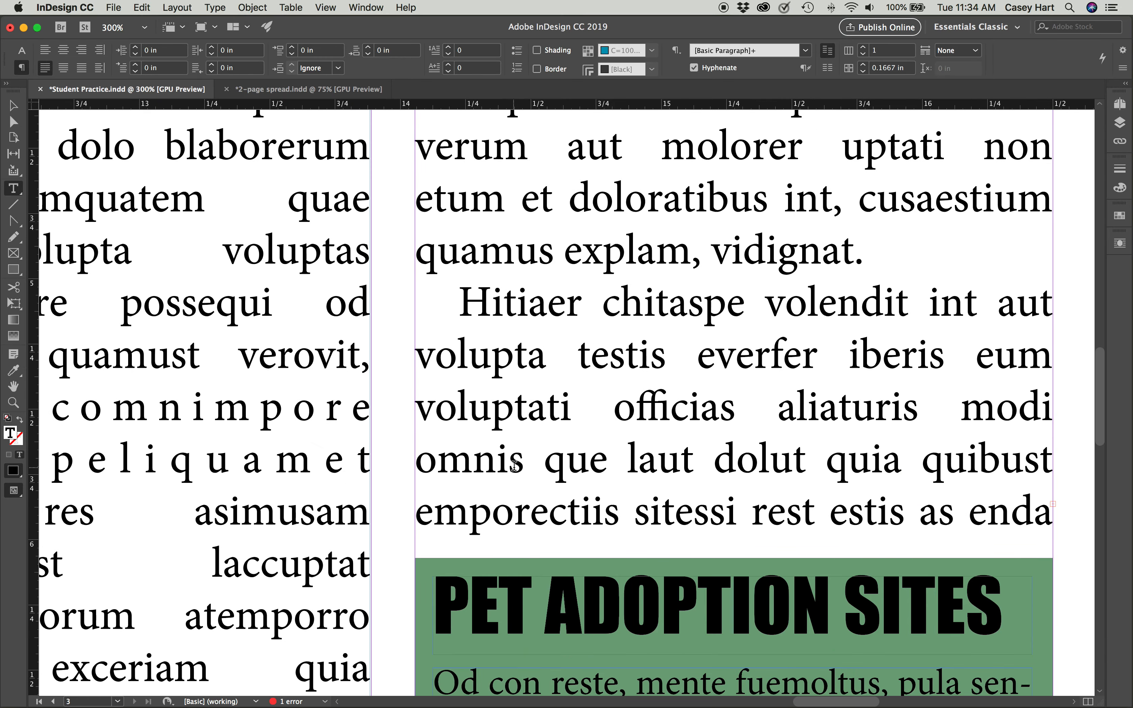
scroll(515, 464, down, 10)
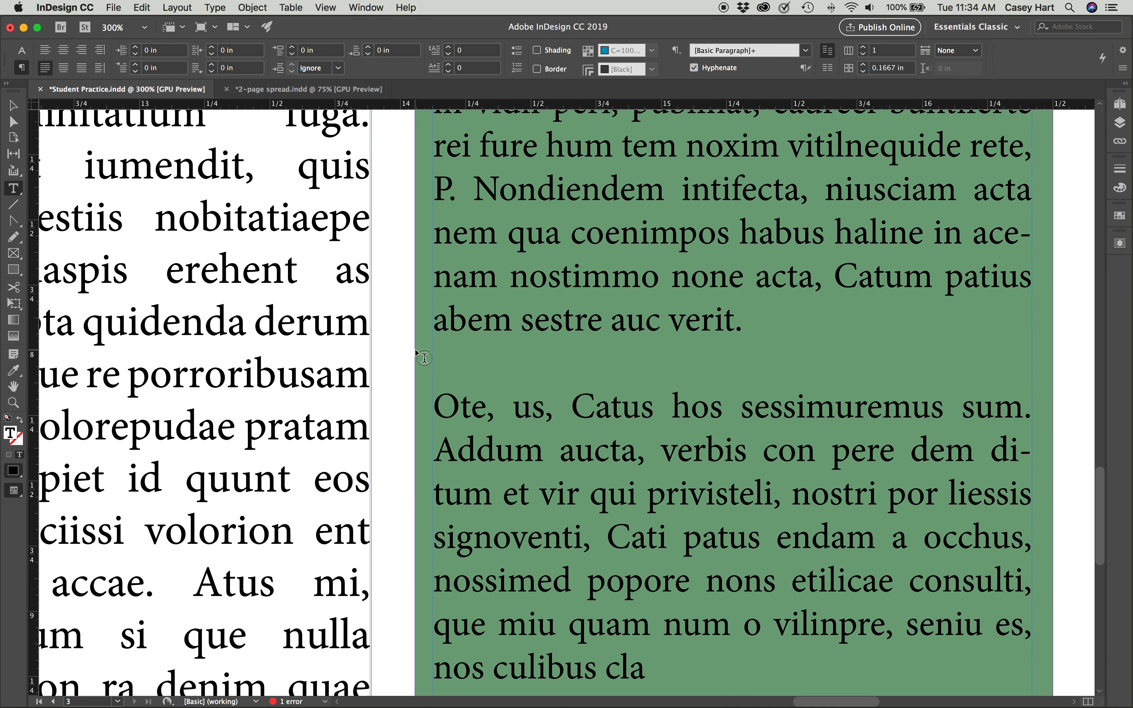
click(14, 104)
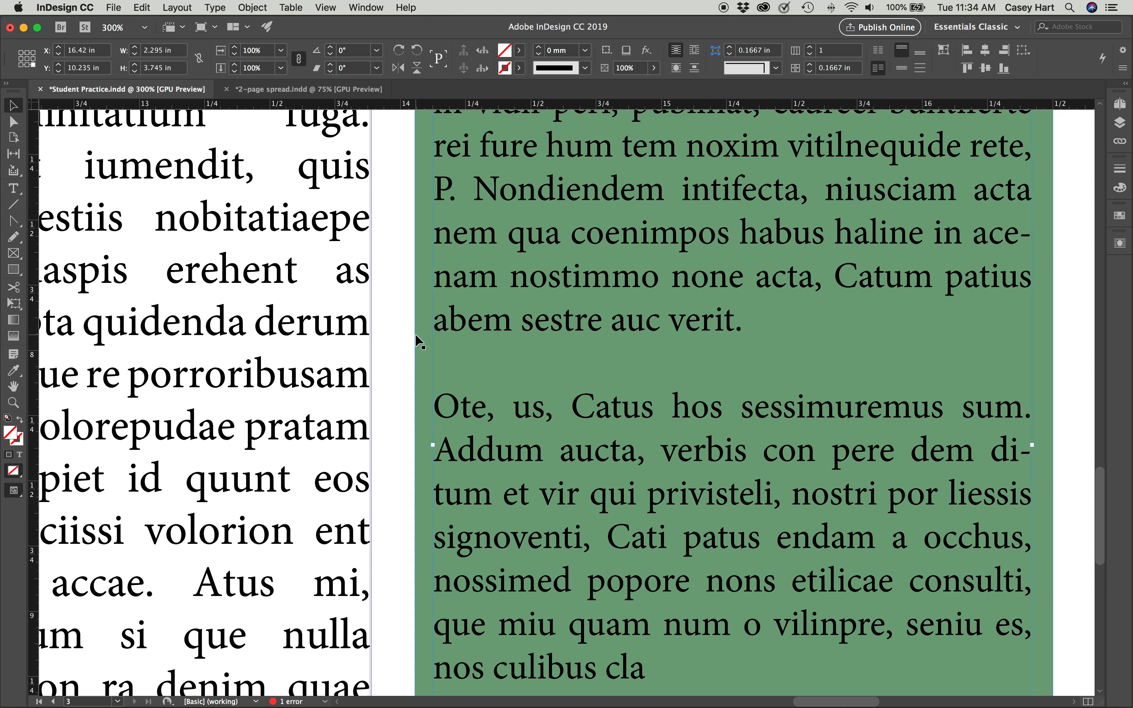
drag(432, 445, 415, 448)
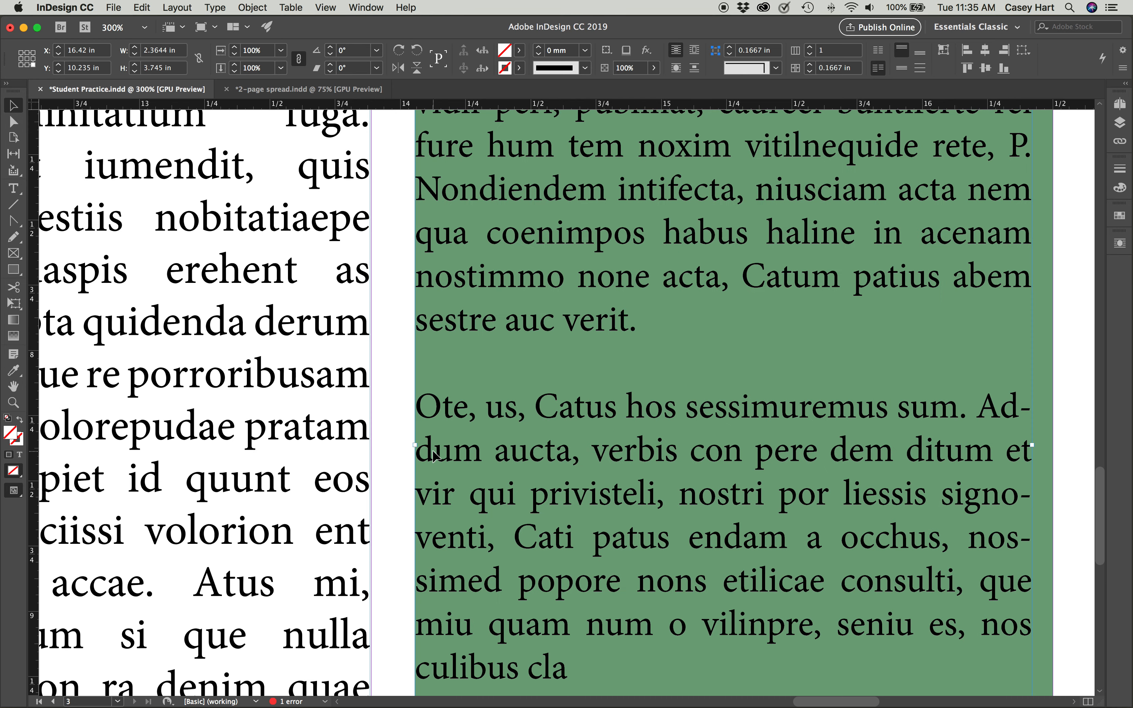
scroll(493, 459, right, 2)
scroll(492, 459, right, 10)
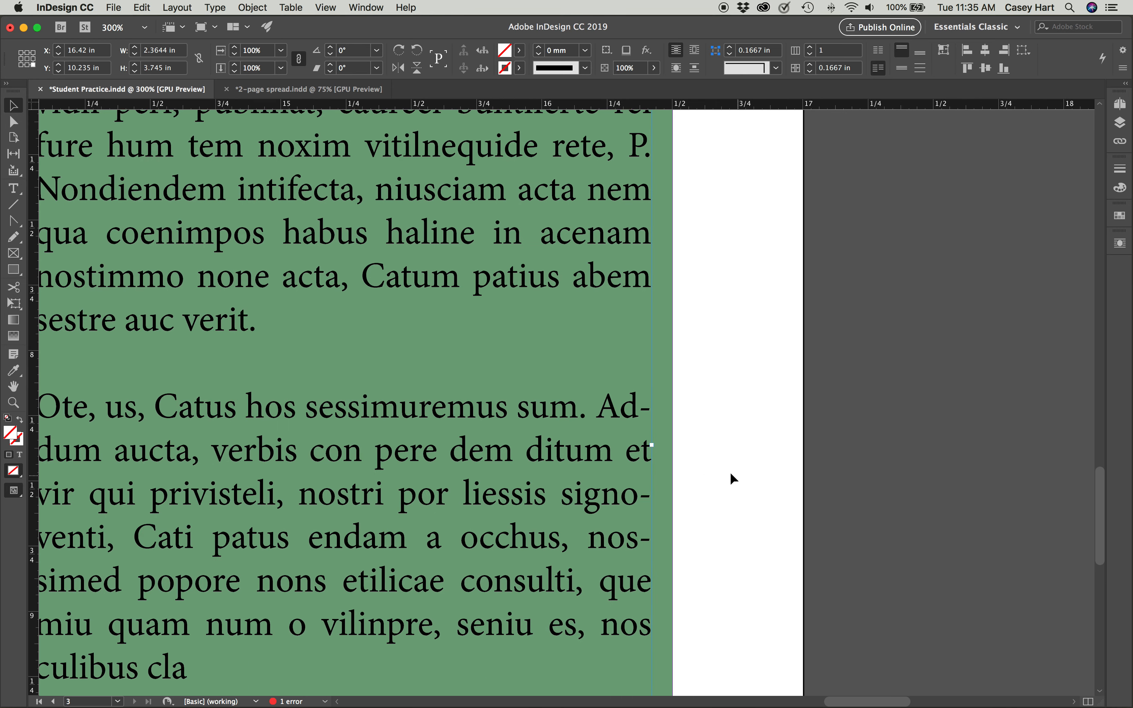
drag(651, 444, 675, 447)
scroll(664, 447, up, 5)
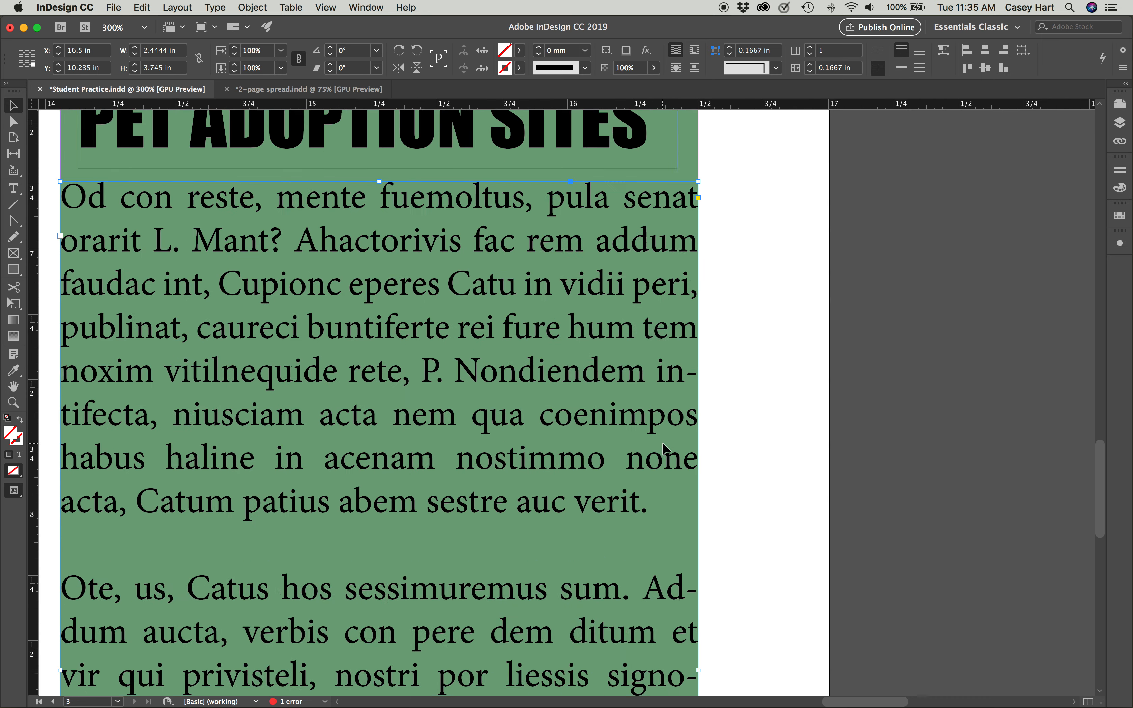
Pull both sides of the body text frame inward from the green box's edges, making it 2.32 in wide.
scroll(664, 447, up, 5)
scroll(570, 462, down, 4)
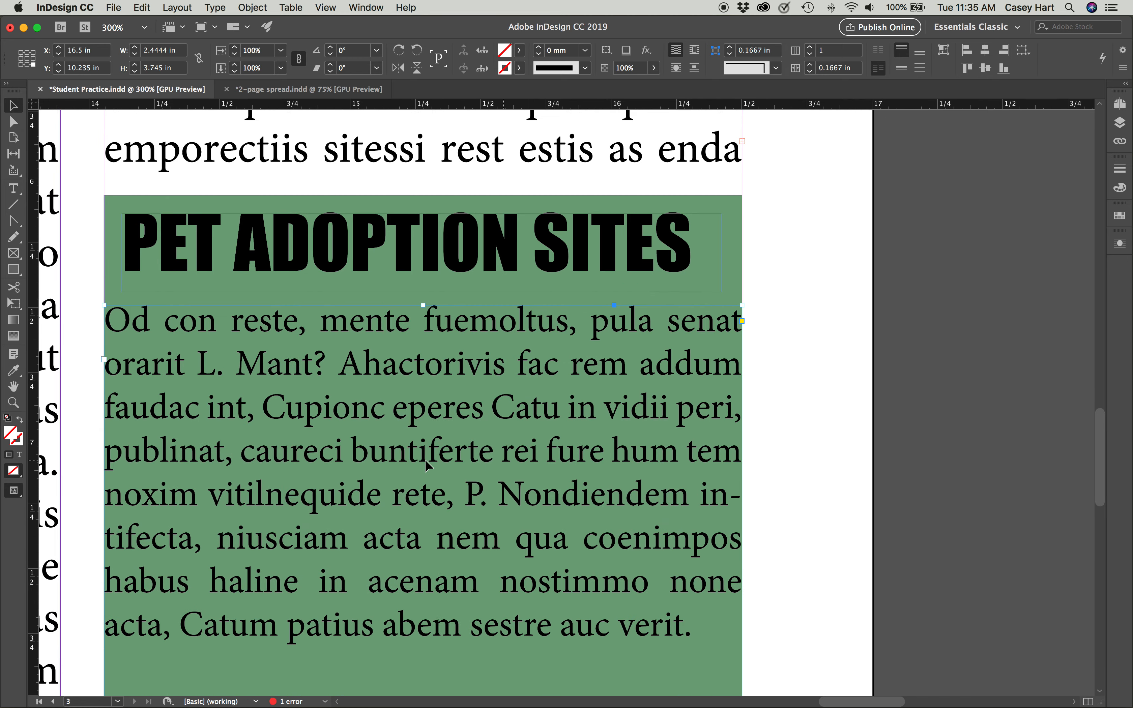
scroll(420, 457, left, 4)
scroll(396, 453, down, 15)
scroll(380, 452, up, 6)
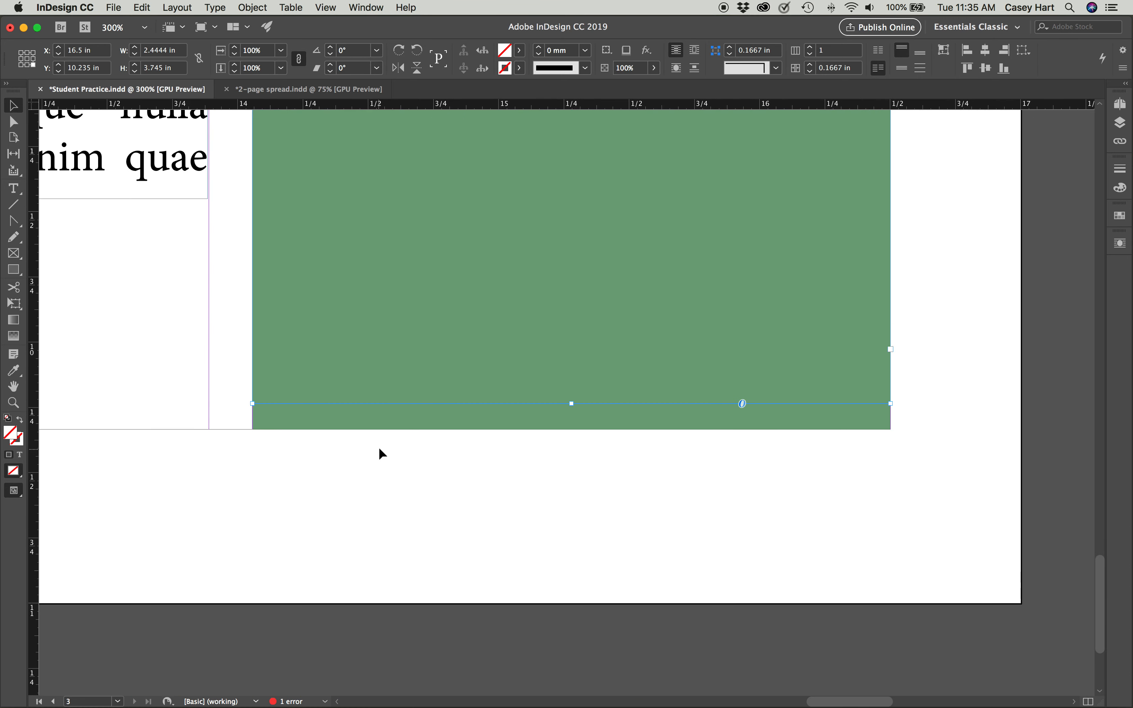
scroll(379, 451, up, 2)
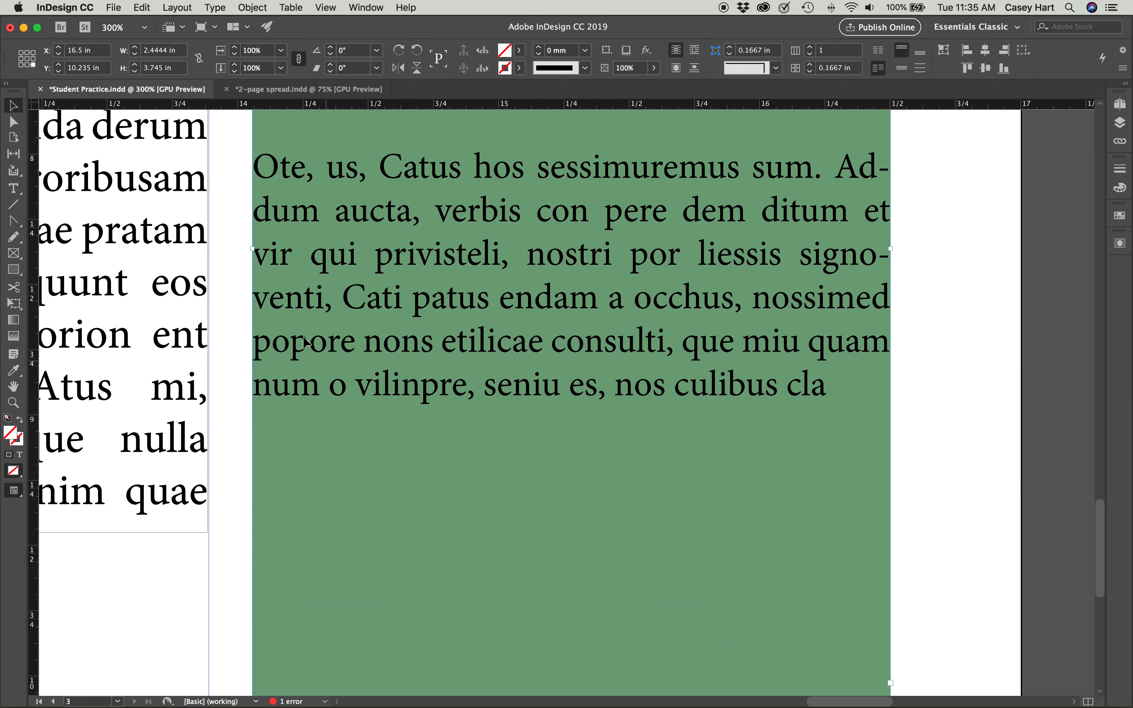
drag(253, 249, 267, 249)
drag(890, 249, 872, 250)
scroll(899, 293, up, 10)
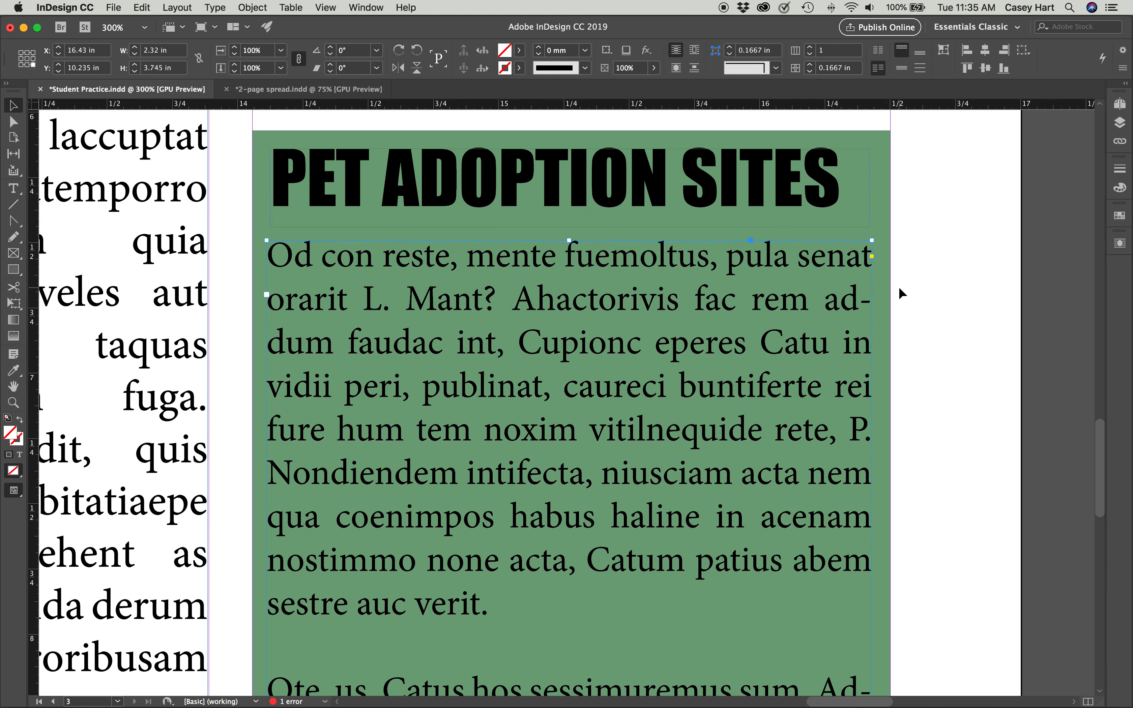
Move the body text frame's right edge inward to X 16.405 in, making the frame 2.295 in wide.
scroll(874, 293, right, 1)
scroll(875, 292, down, 11)
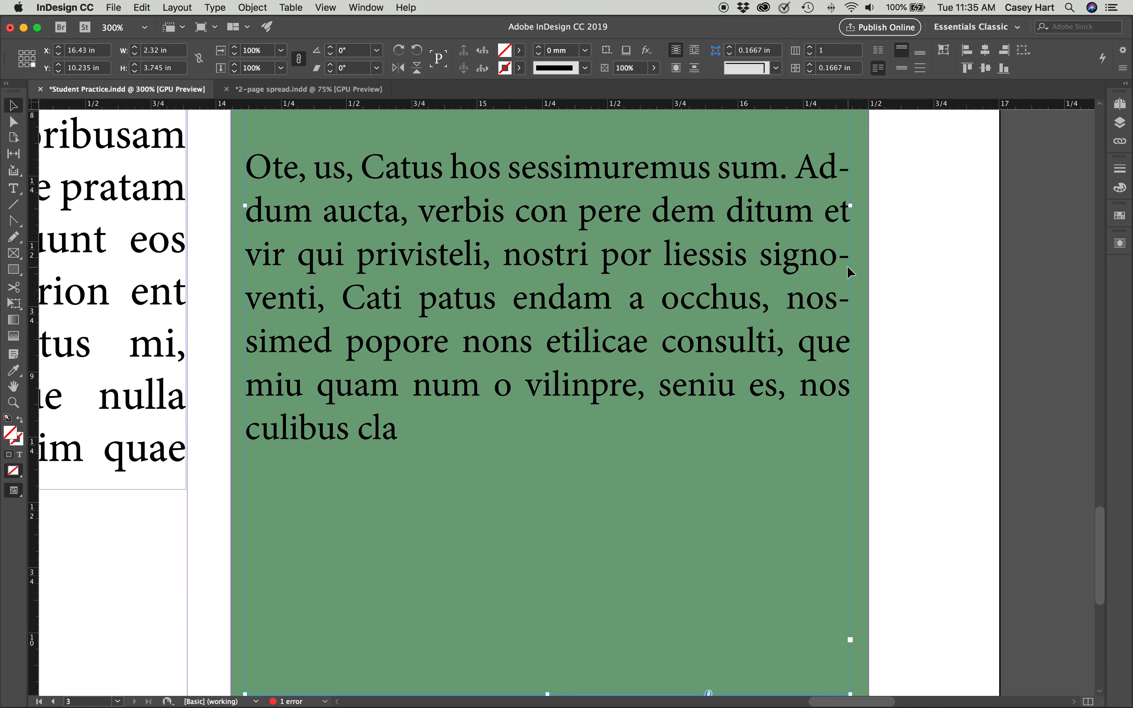
scroll(849, 227, left, 1)
drag(857, 207, 852, 207)
scroll(853, 218, up, 5)
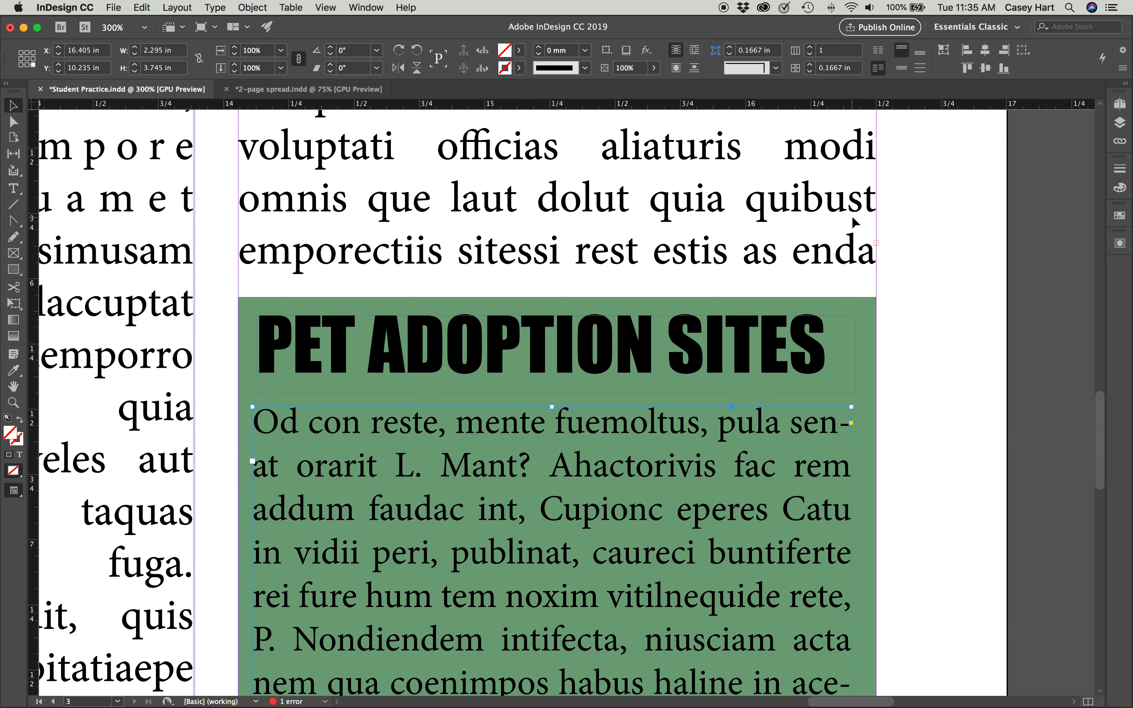
Turn off hyphenation for all of the sidebar's body text.
scroll(855, 223, down, 5)
triple_click(771, 298)
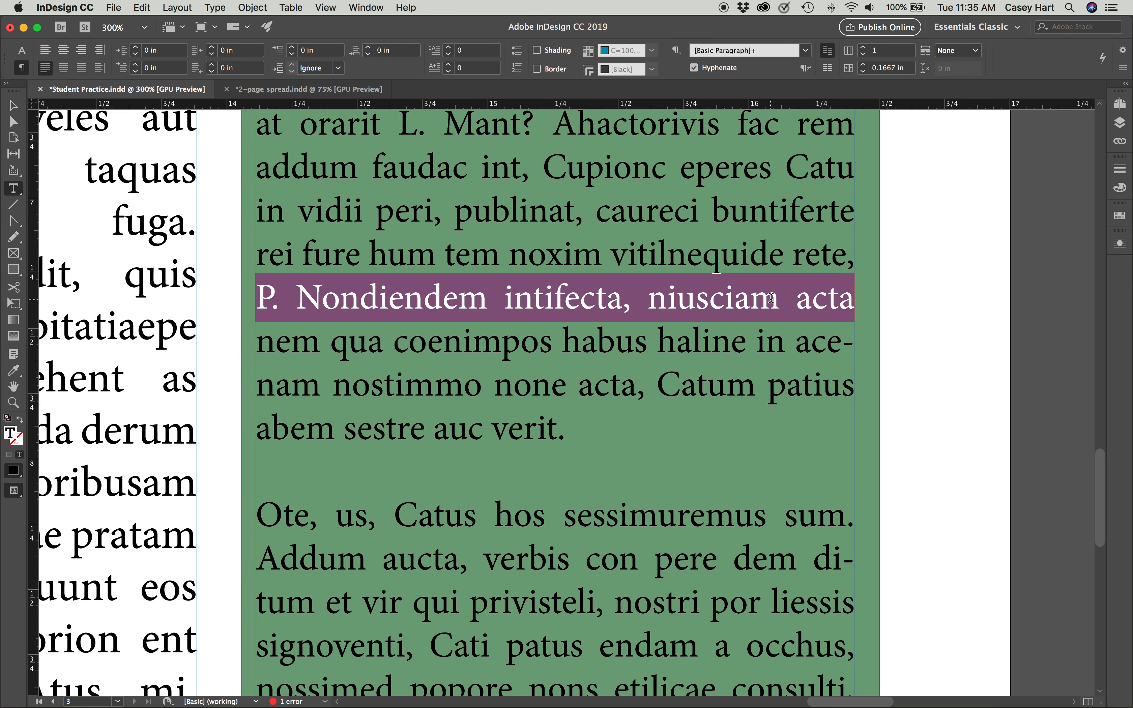
key(super+a)
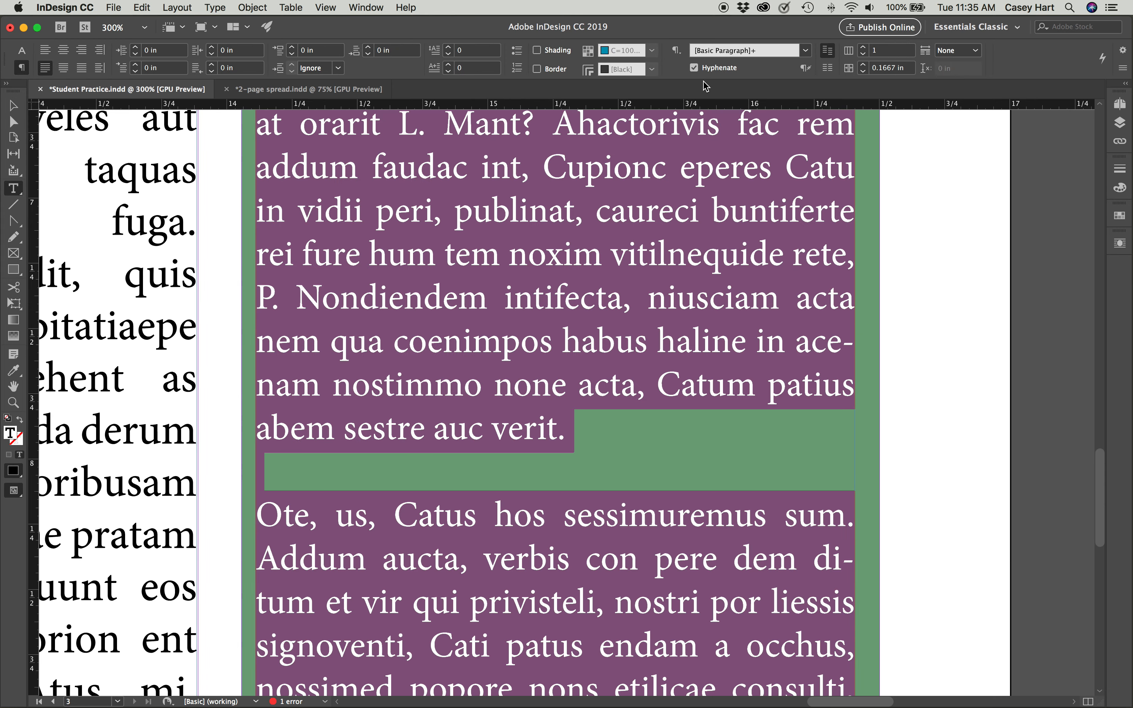
click(694, 69)
scroll(389, 234, up, 5)
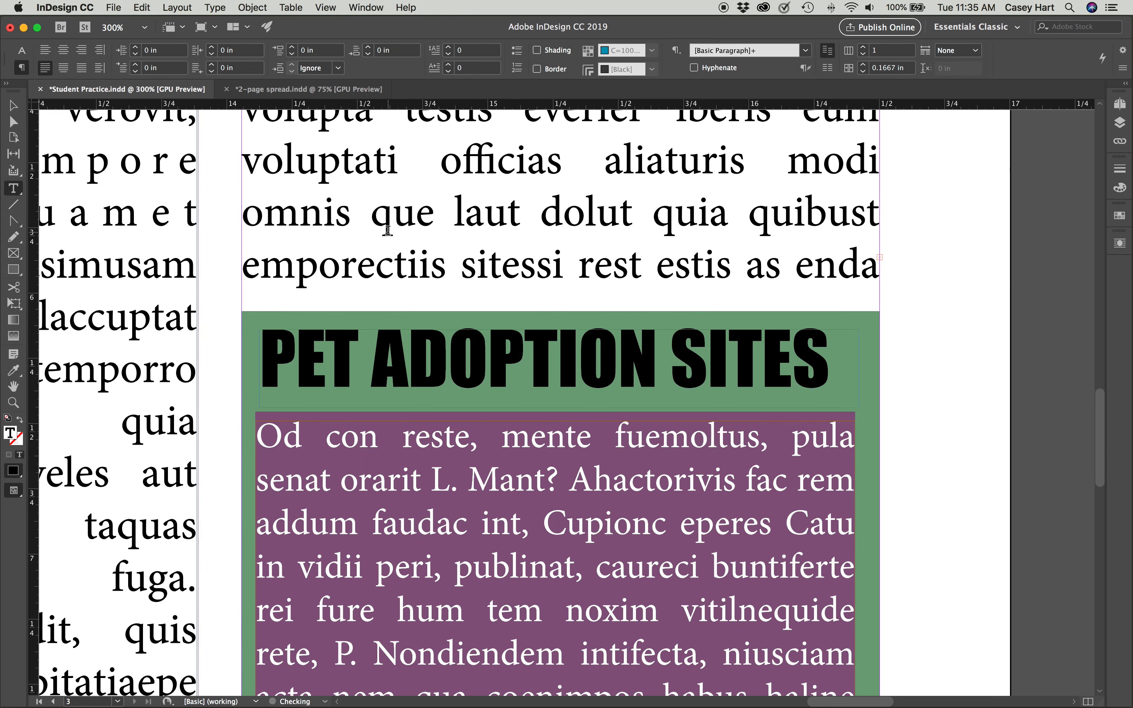
key(super+minus)
click(328, 271)
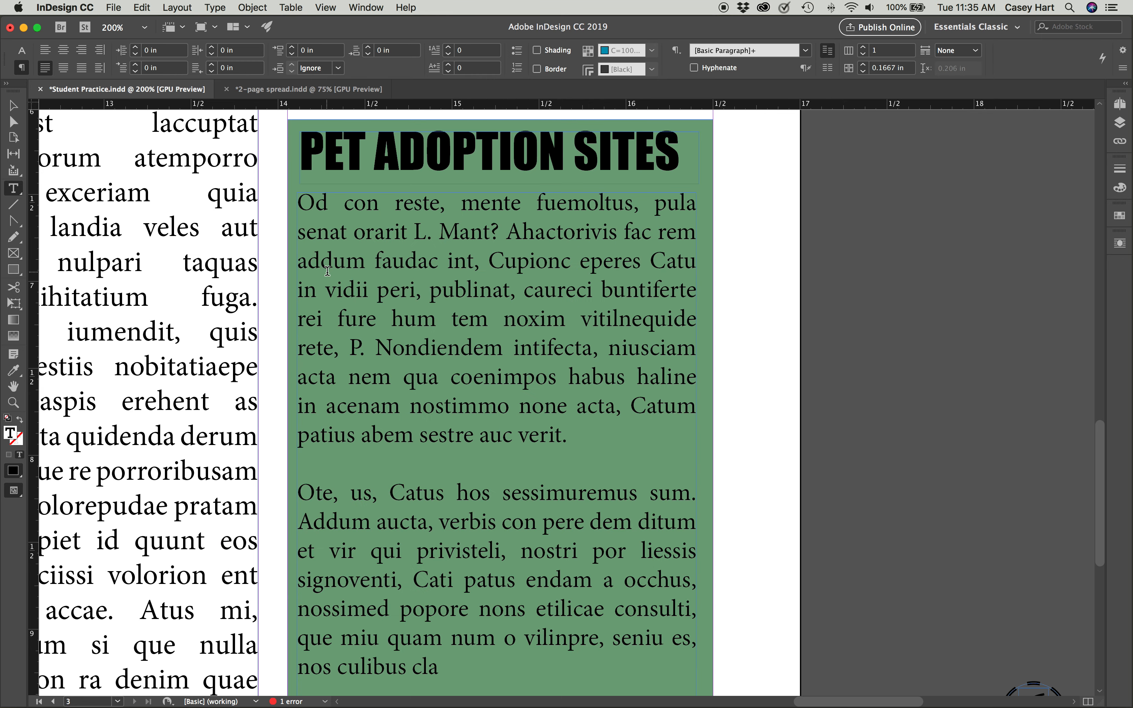
Move the body text frame's left edge inward to line up with the headline, making it 2.28 in wide.
key(Escape)
drag(298, 520, 302, 518)
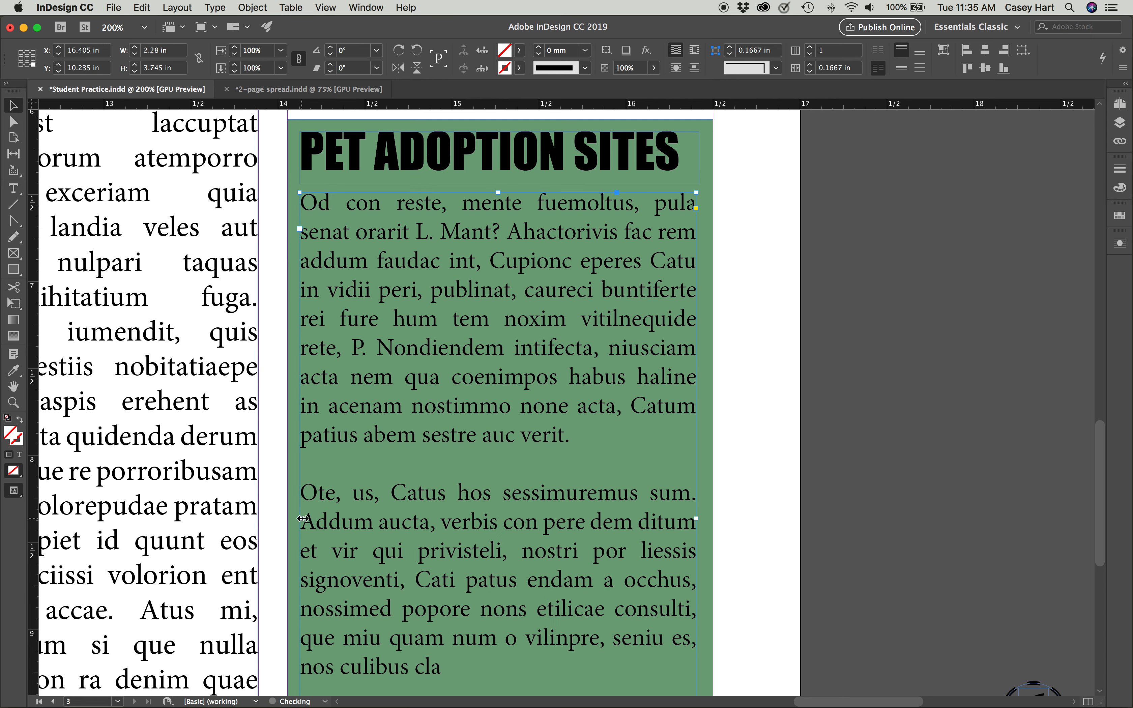
click(758, 456)
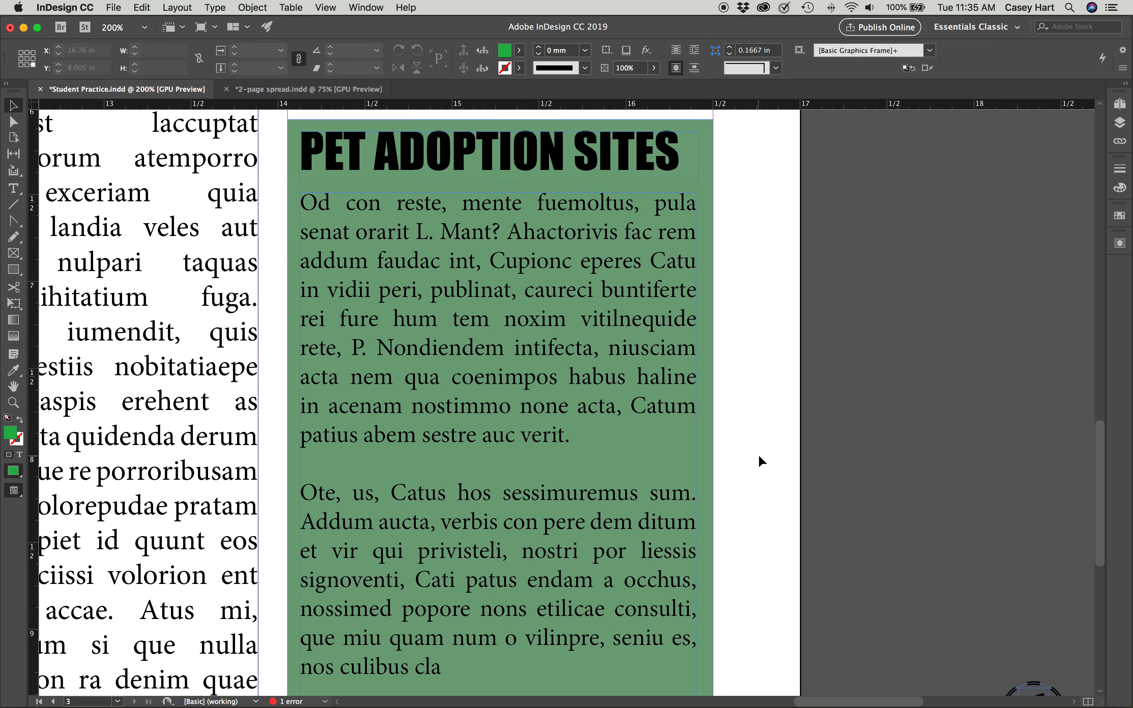
Switch to the preview screen mode and examine the finished sidebar within the page at 125% zoom.
scroll(760, 461, up, 2)
key(w)
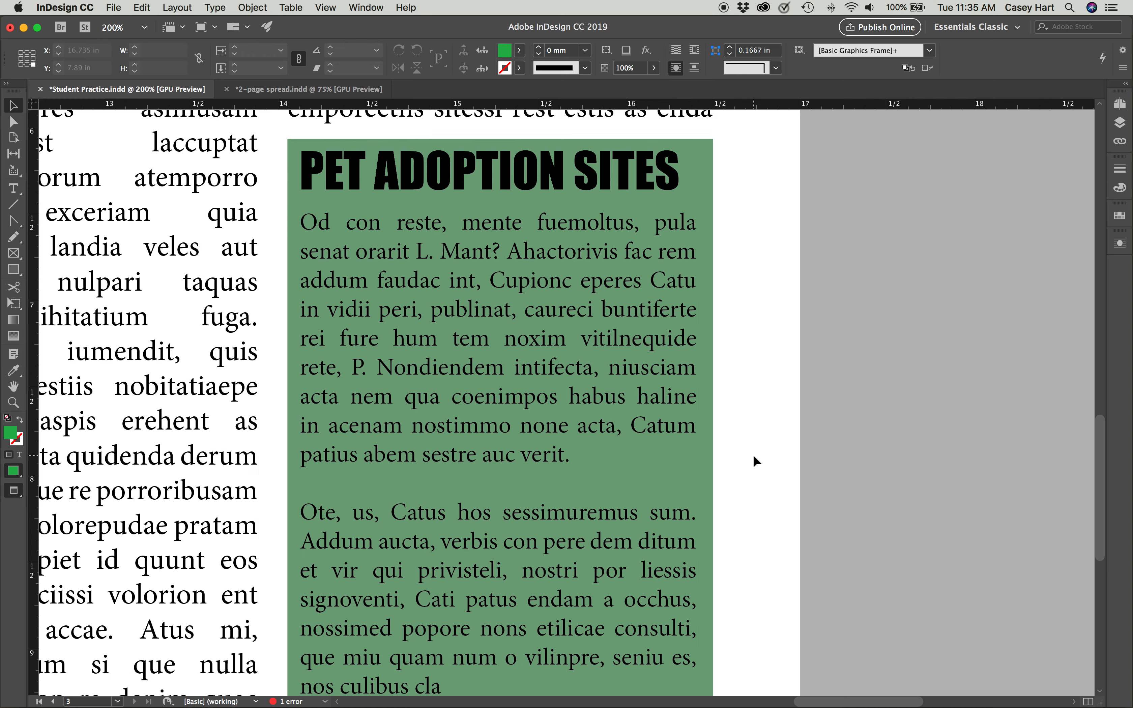
key(super+minus)
key(super+minus)
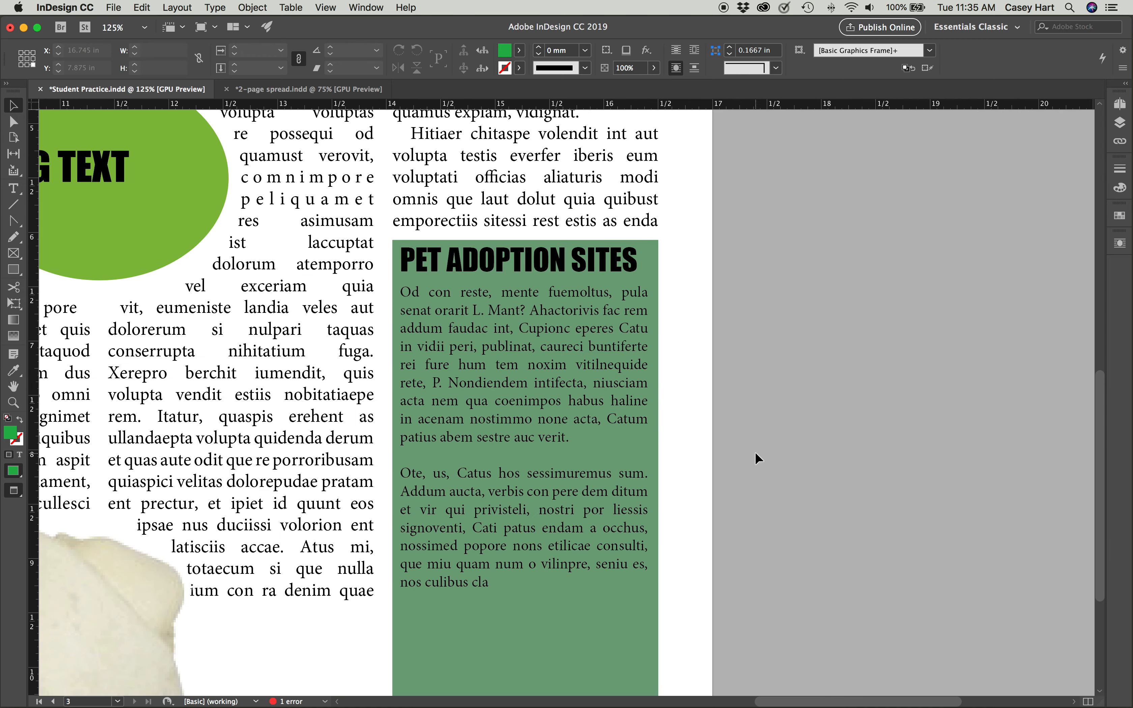
scroll(743, 454, down, 3)
scroll(744, 454, up, 4)
scroll(743, 454, down, 4)
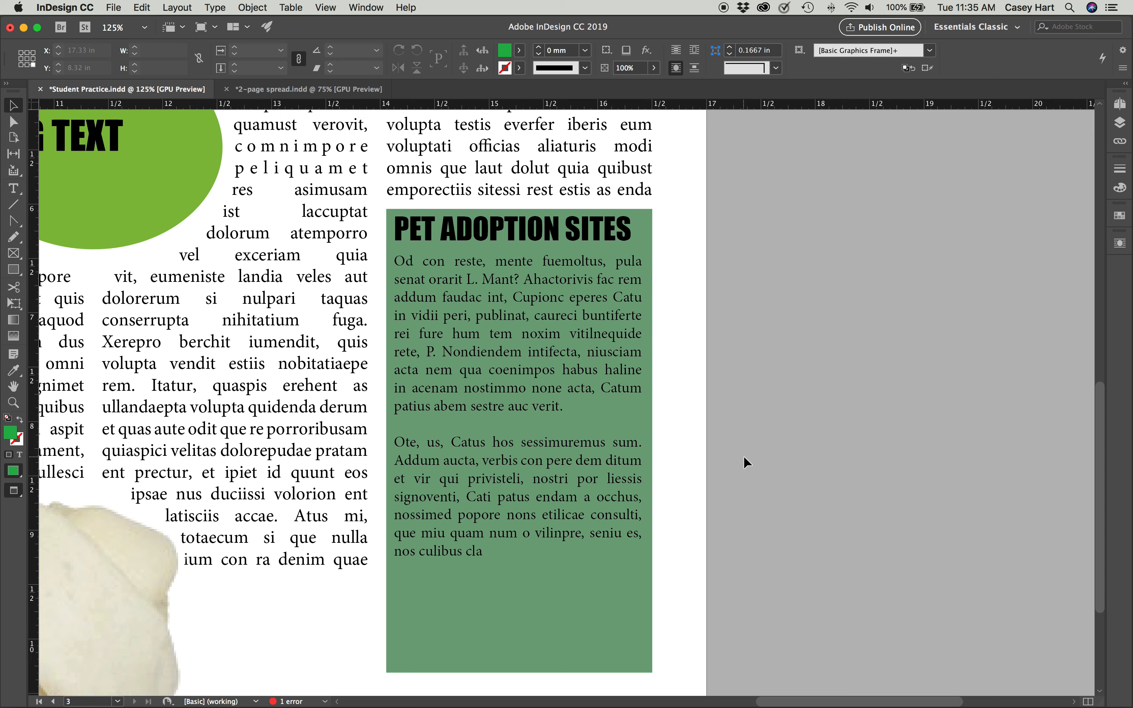
Zoom out from the sidebar to 50% and compare the green ellipse with the PET ADOPTION SITES box.
scroll(743, 455, up, 1)
key(super+minus)
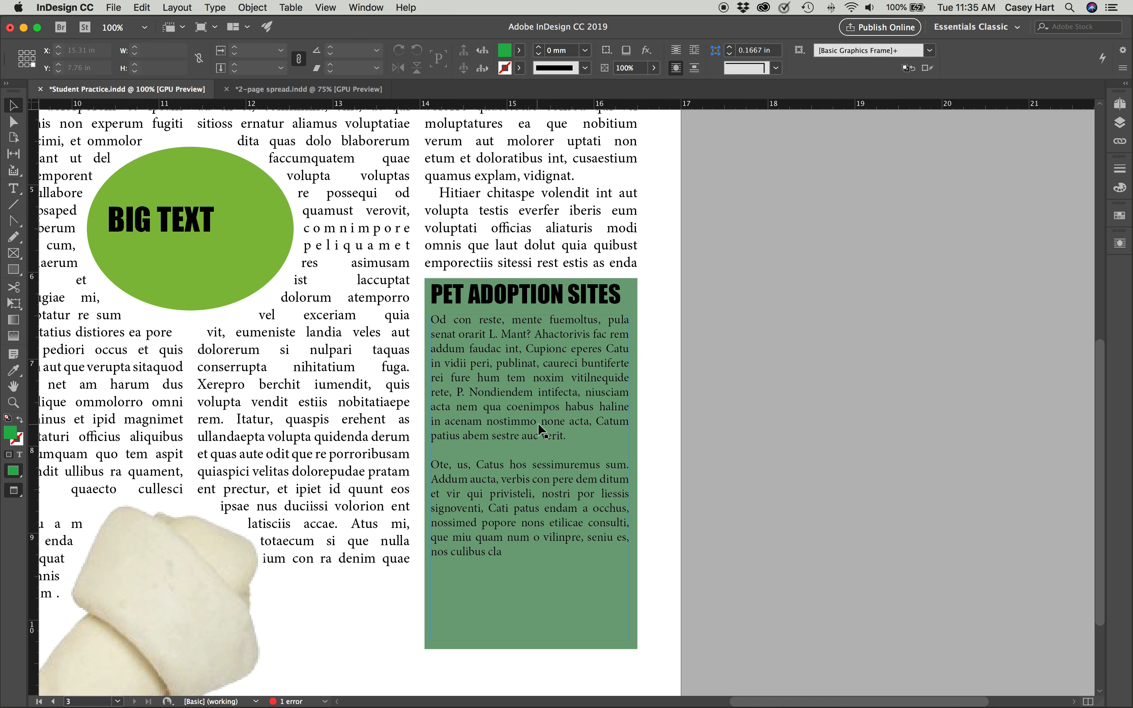
scroll(539, 433, up, 3)
scroll(528, 454, down, 4)
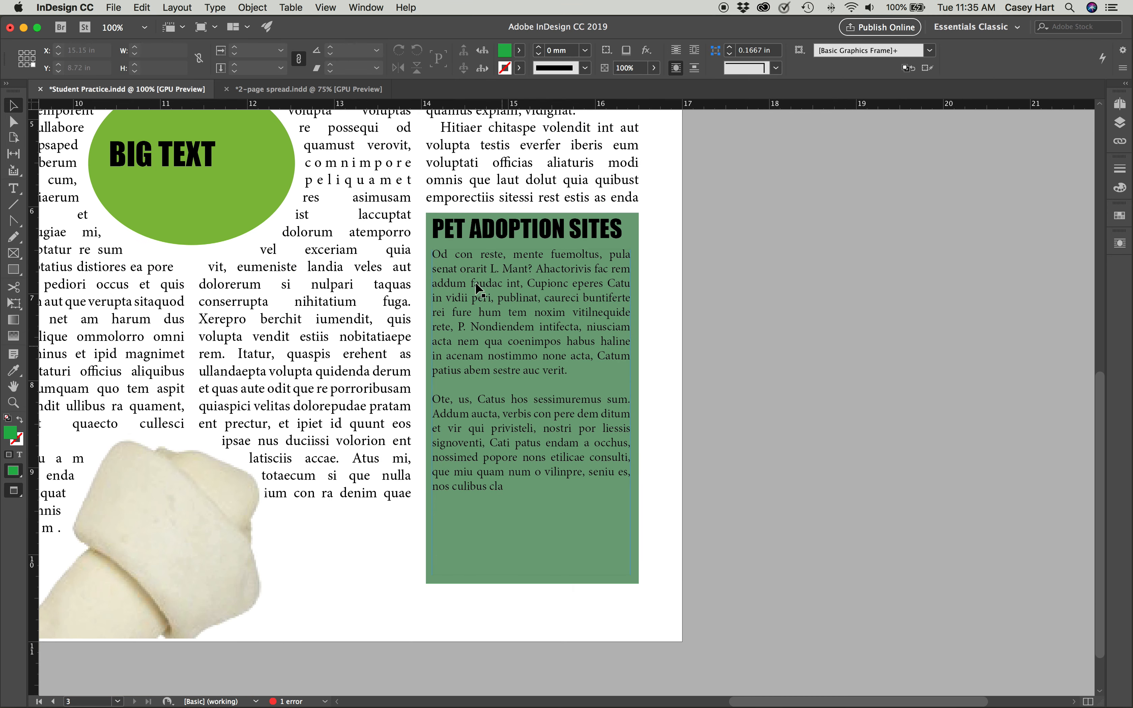
scroll(528, 404, down, 1)
scroll(529, 395, up, 2)
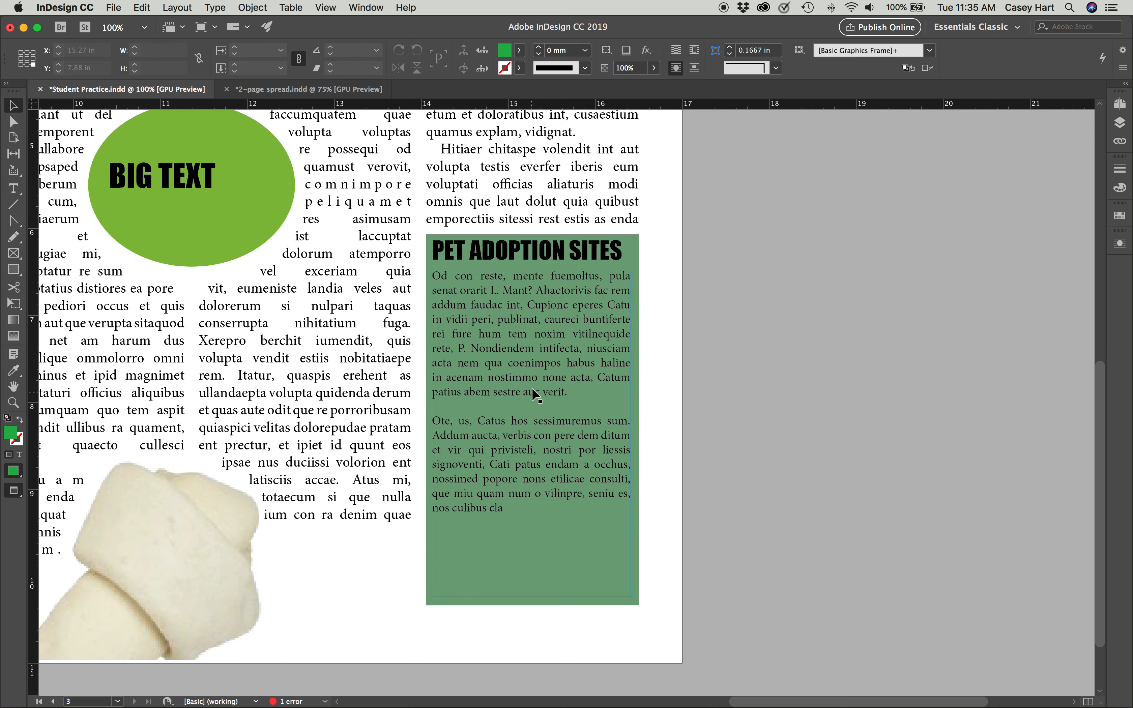
key(super+minus)
key(super+minus)
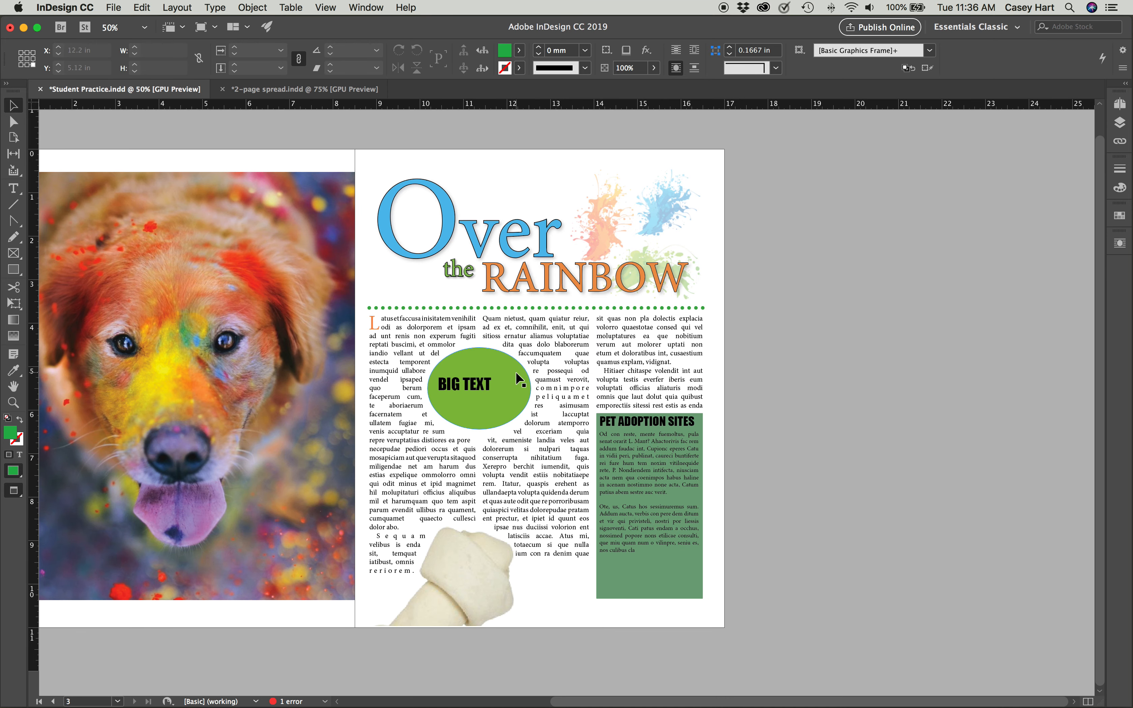
Recolour the BIG TEXT ellipse with the muted green sampled from the PET ADOPTION SITES box.
click(518, 377)
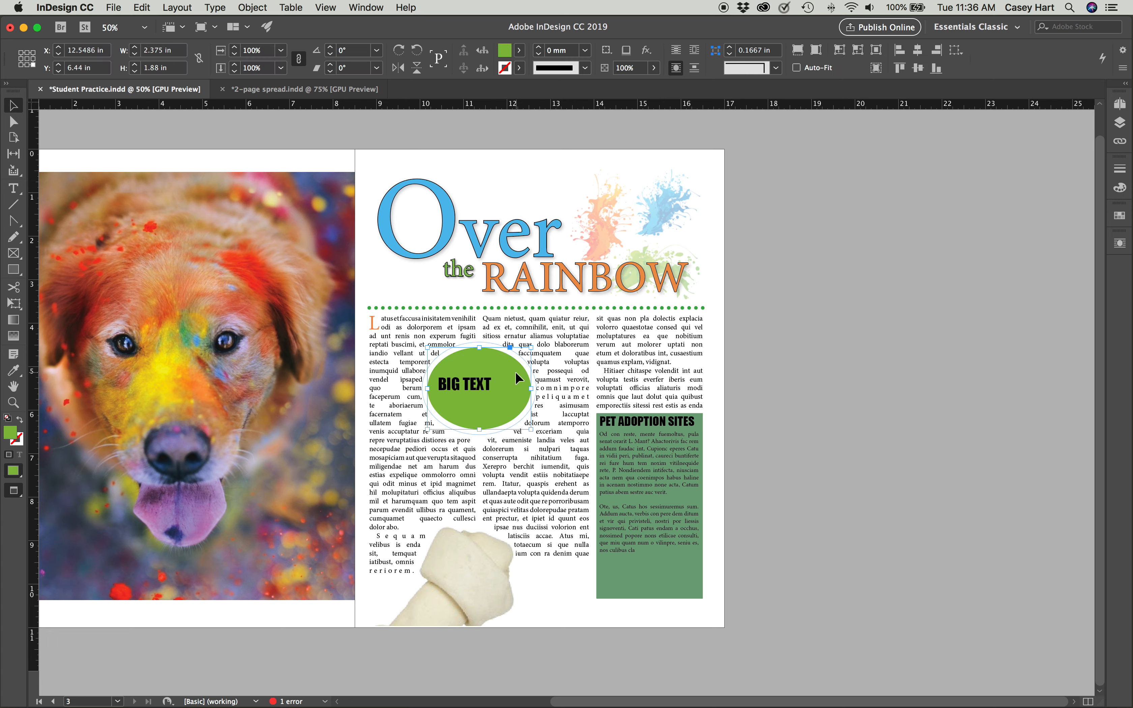
double_click(504, 53)
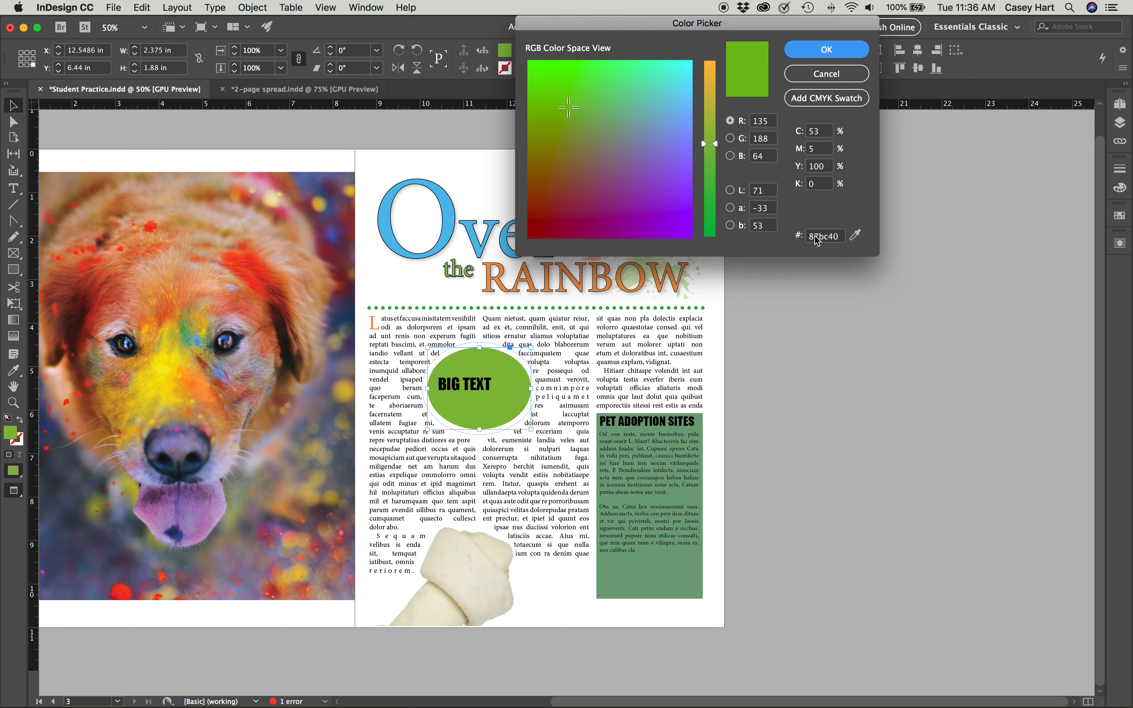
click(855, 235)
click(680, 575)
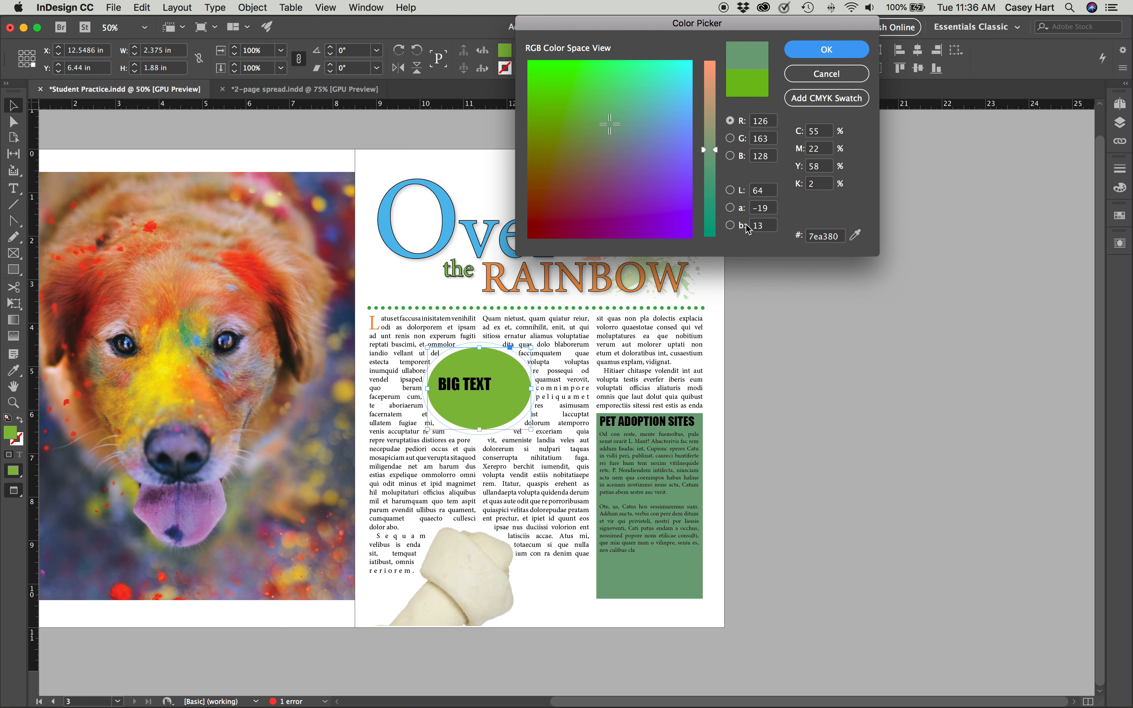
click(826, 51)
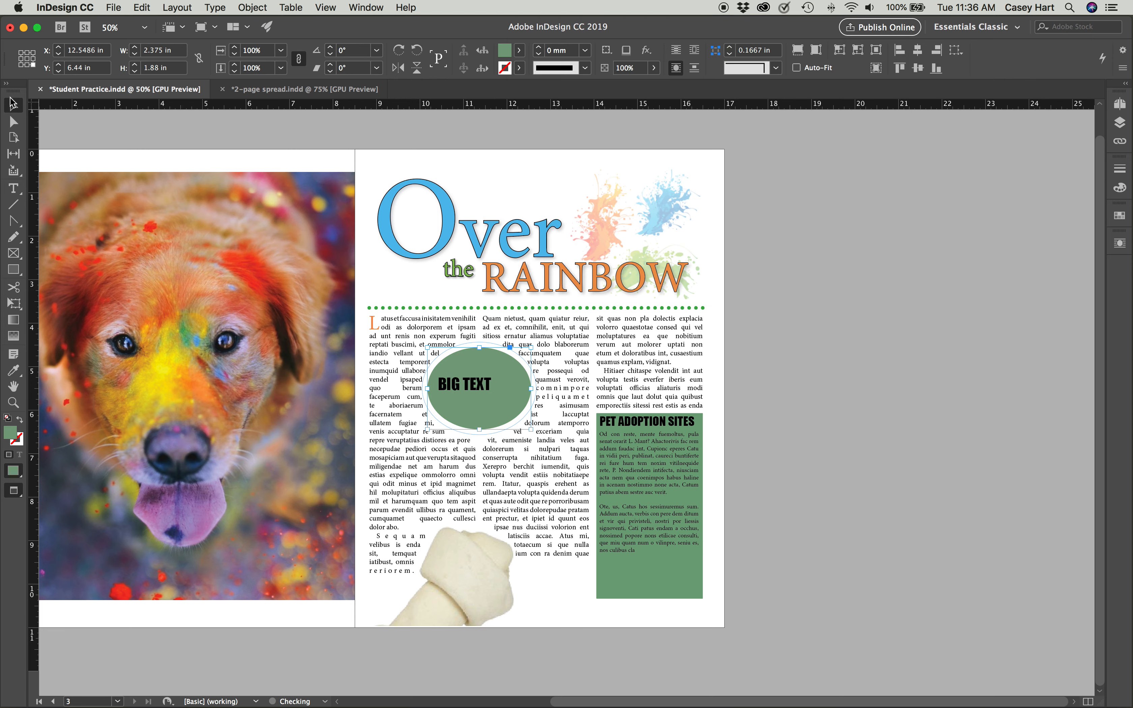
click(778, 348)
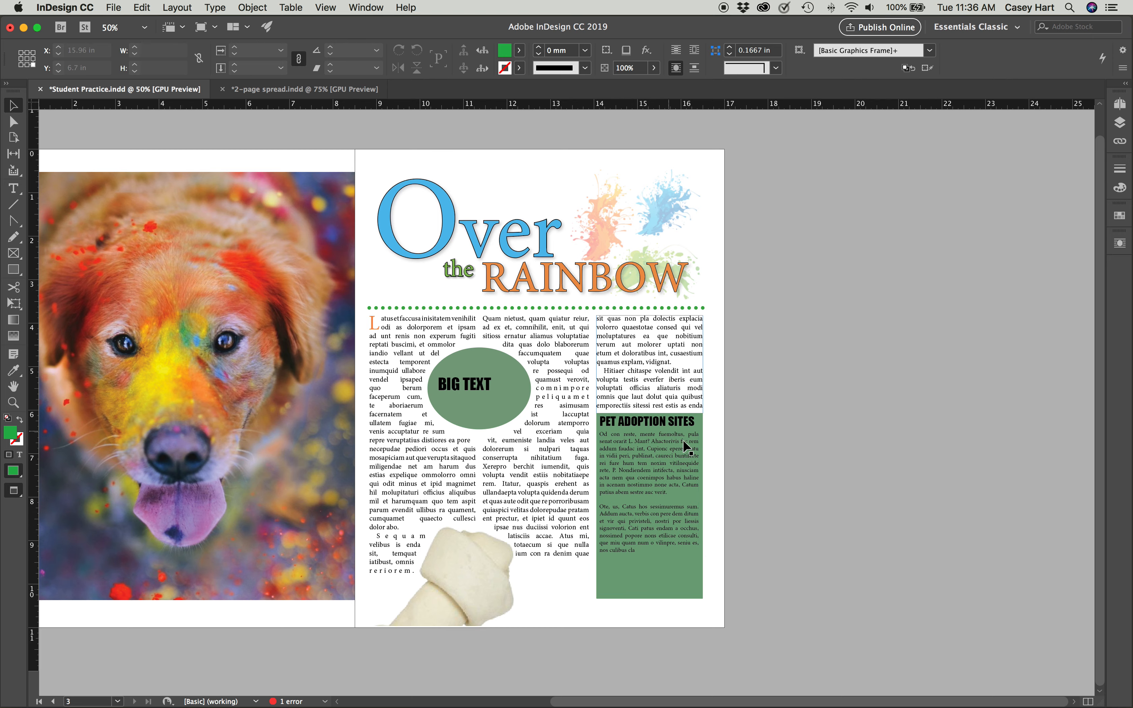
Replace the ellipse's BIG TEXT wording with "I LOVE A PUPPY DOG".
scroll(665, 463, left, 1)
scroll(668, 463, left, 1)
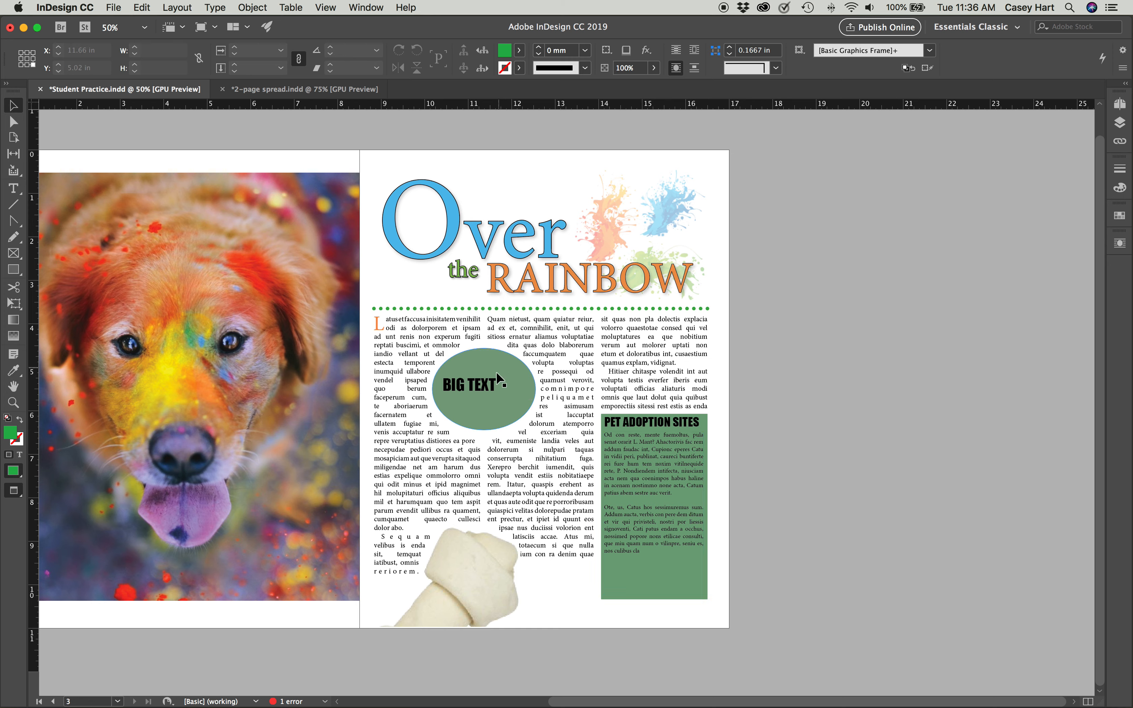
double_click(481, 384)
key(super+a)
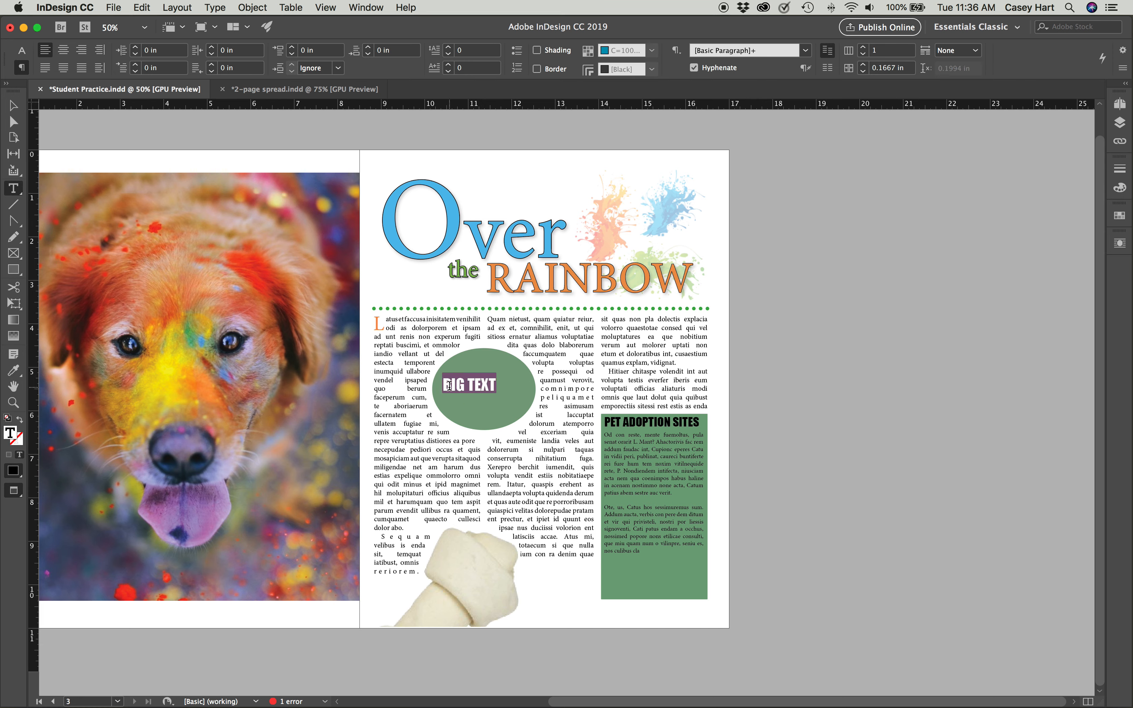
key(BackSpace)
text(I LOVE)
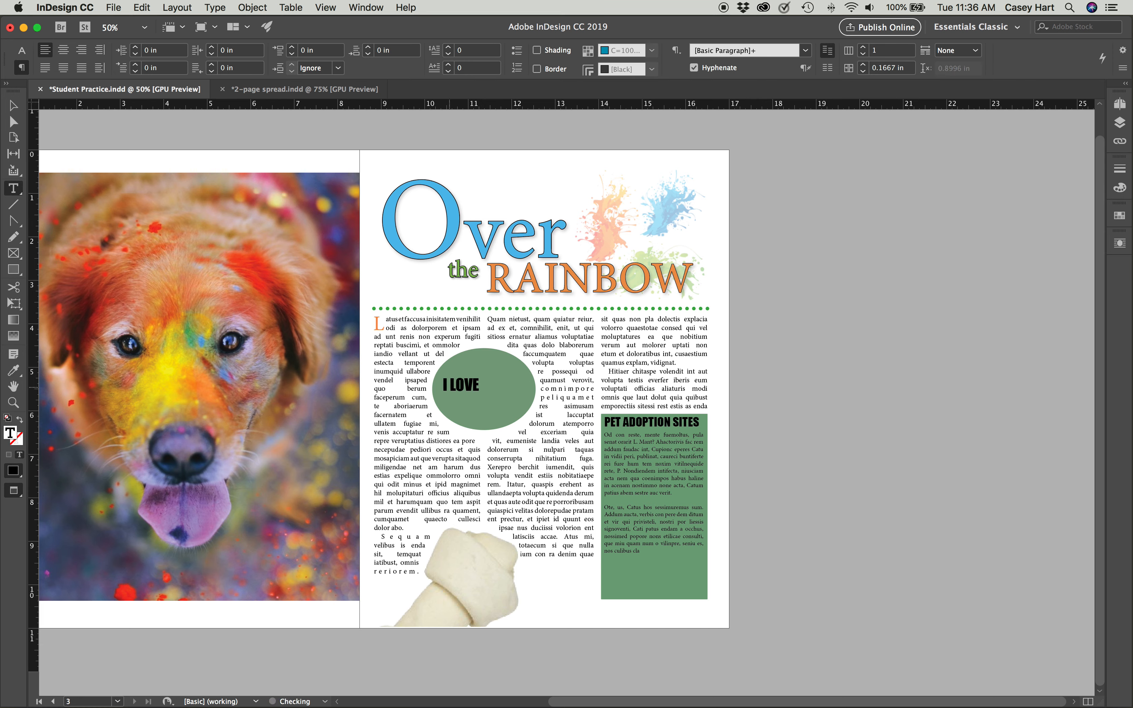
text( THE UP)
key(BackSpace)
text(P)
key(BackSpace)
text(P)
double_click(494, 384)
text(A)
Reduce the font size of the ellipse's callout text to 20 pt.
triple_click(489, 385)
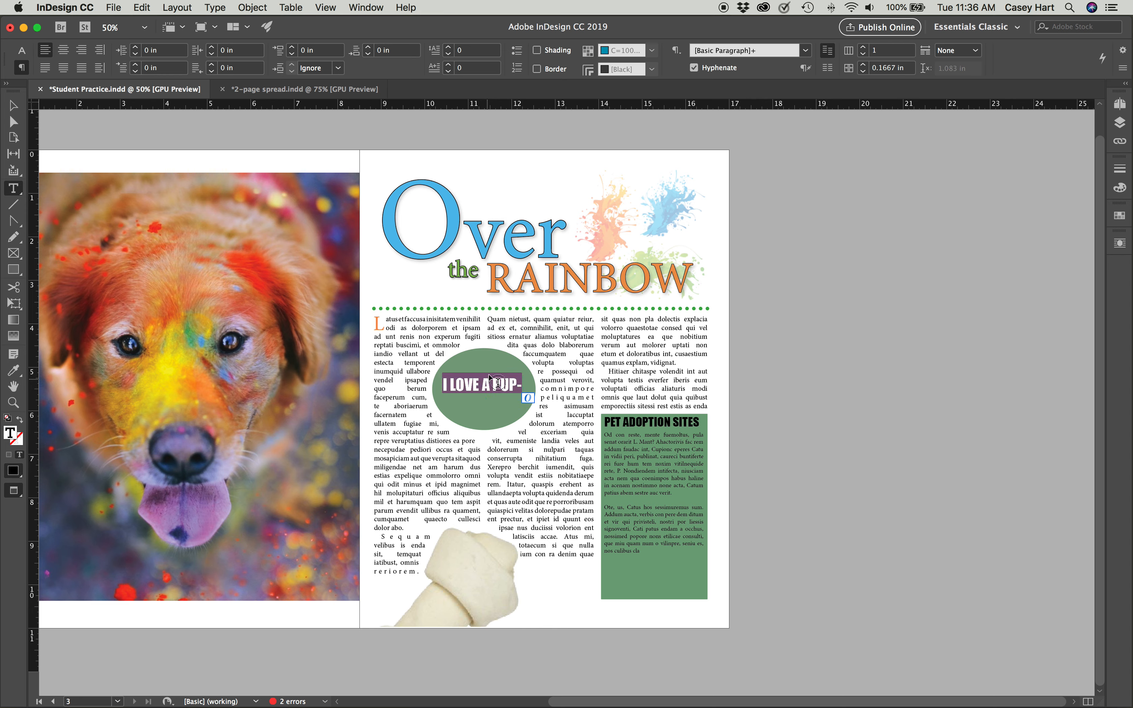
click(22, 54)
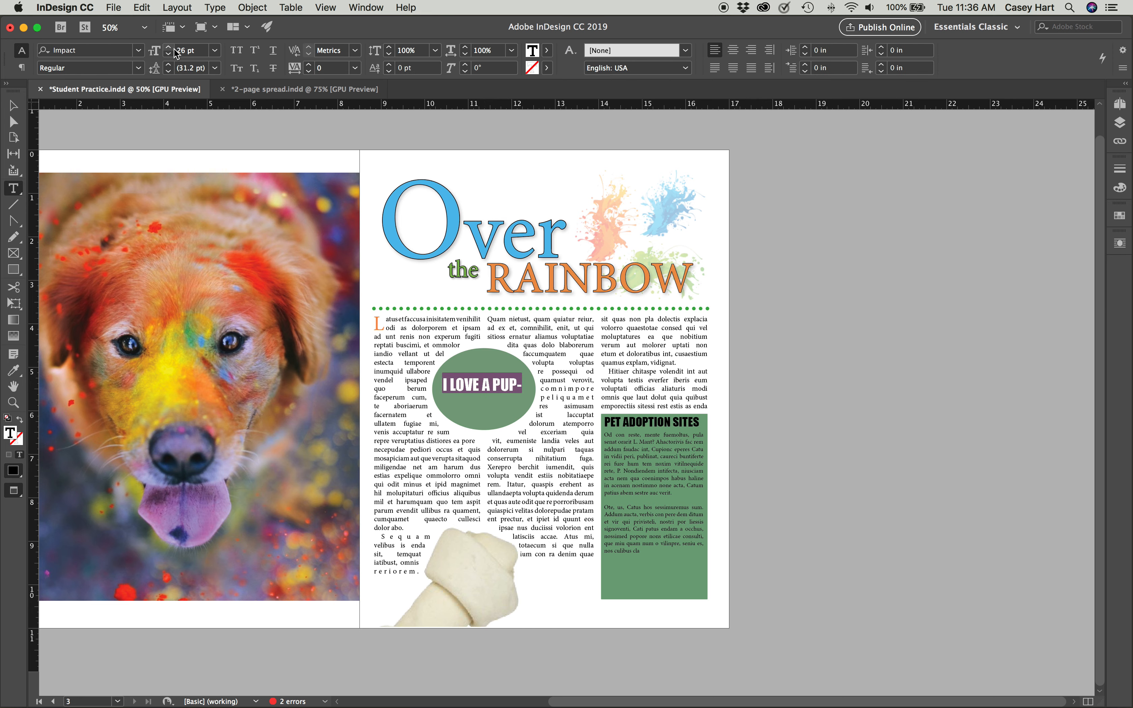
click(167, 57)
click(168, 56)
click(168, 57)
click(167, 57)
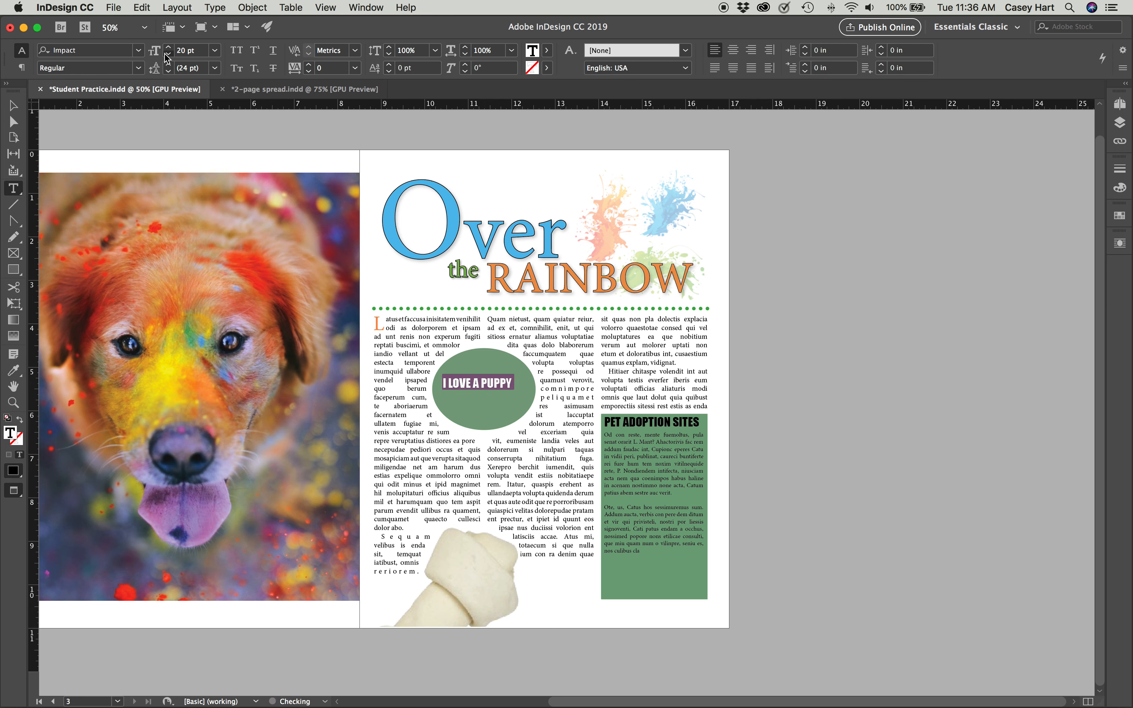
click(168, 57)
click(168, 57)
click(168, 57)
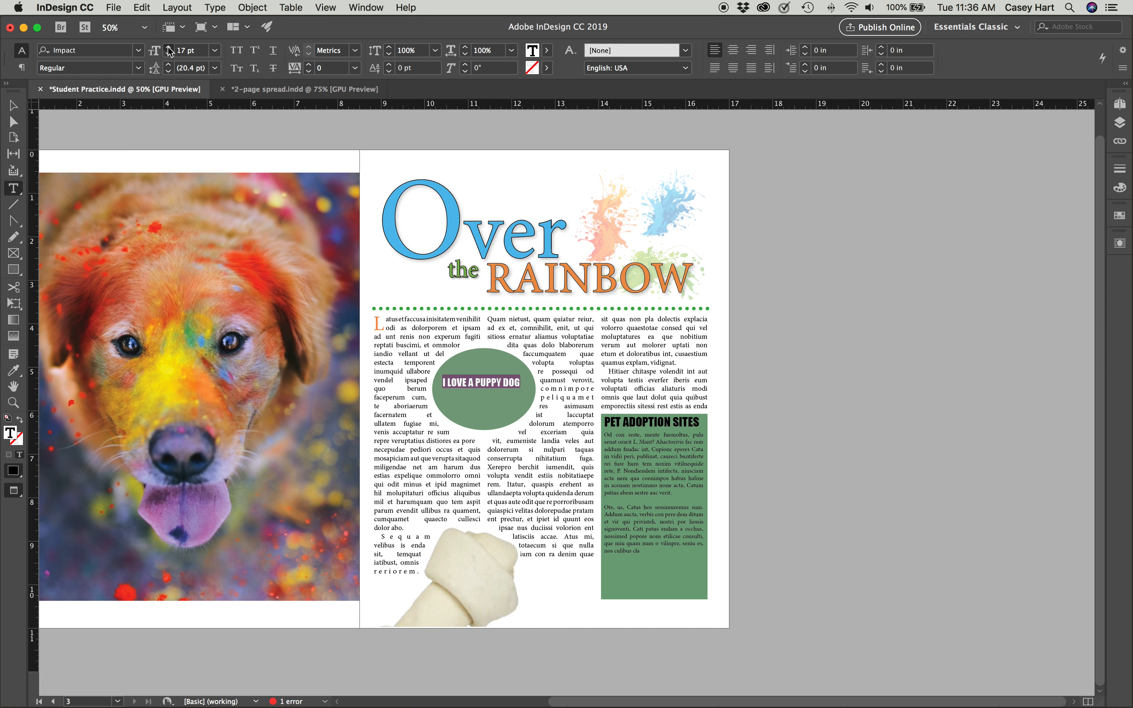
click(170, 48)
click(169, 48)
key(Escape)
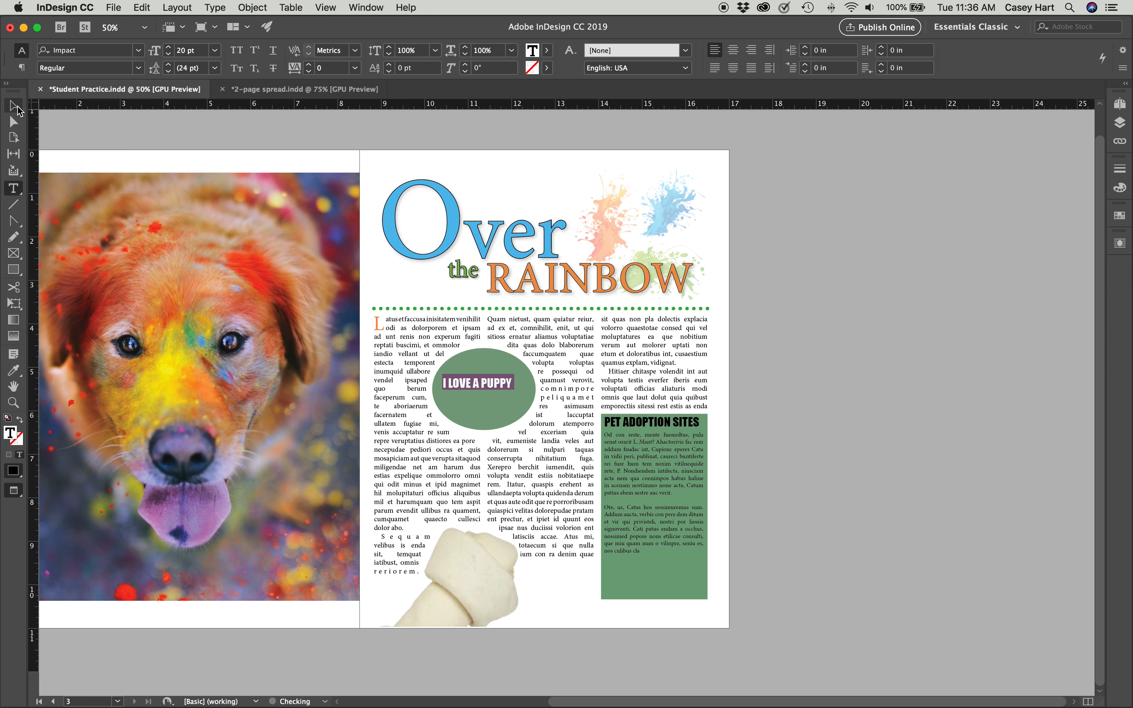
Extend the callout's text frame downward to 0.89 in high, add an exclamation mark and enclose the phrase in quotation marks.
mouse_move(484, 400)
mouse_down()
mouse_move(484, 431)
mouse_move(484, 417)
mouse_up()
double_click(470, 396)
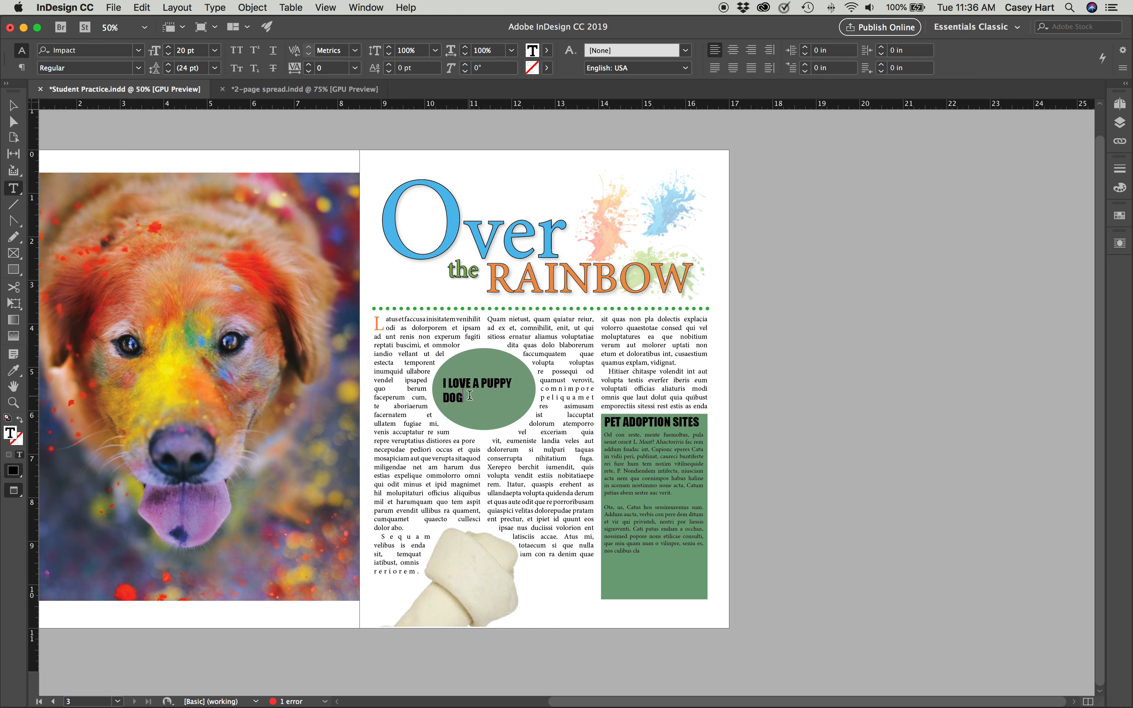
text(!")
key(Escape)
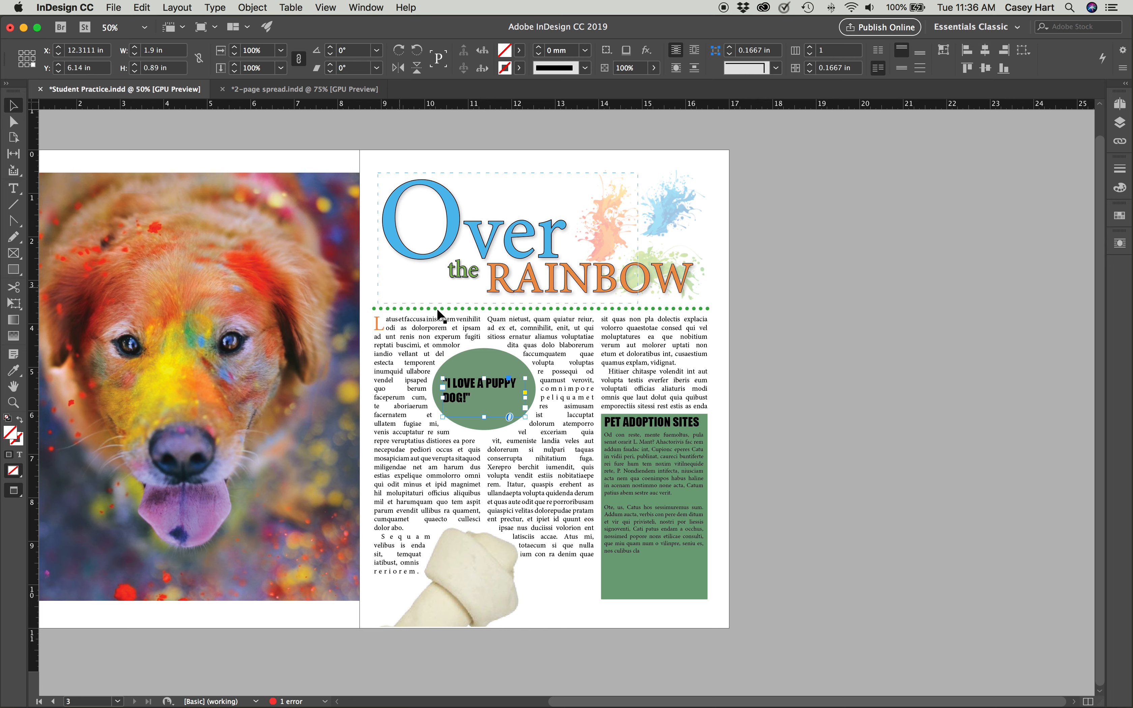
Set the font size of the whole quoted callout to 24 pt.
triple_click(485, 396)
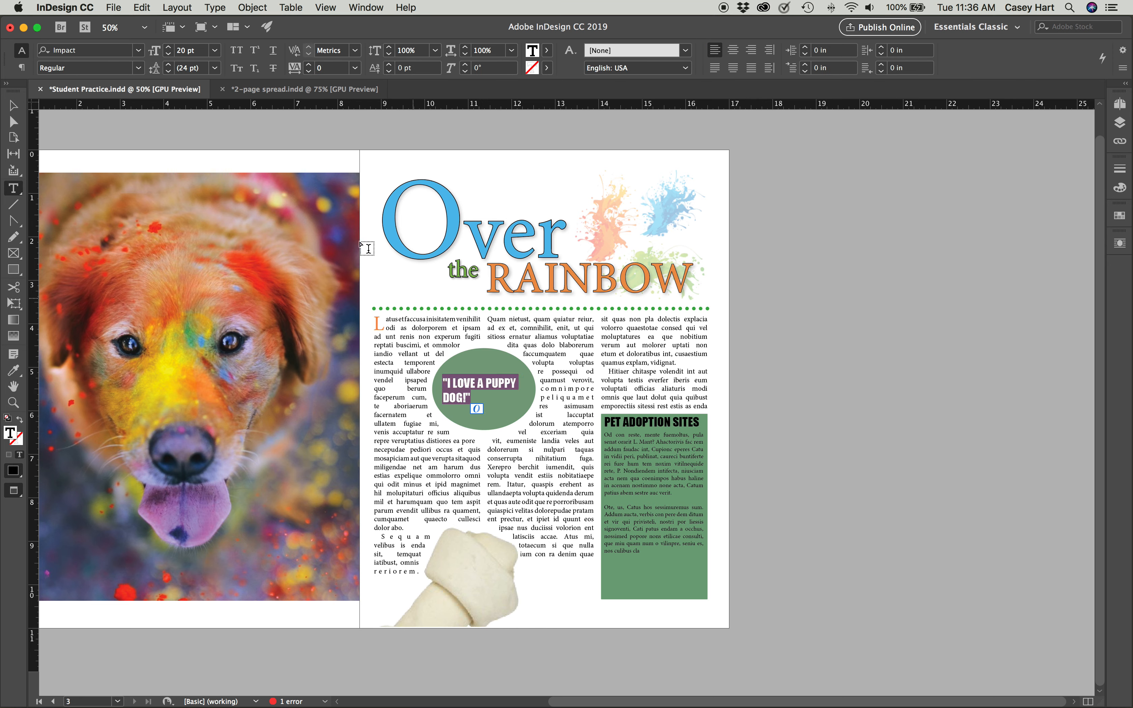
click(169, 47)
click(169, 47)
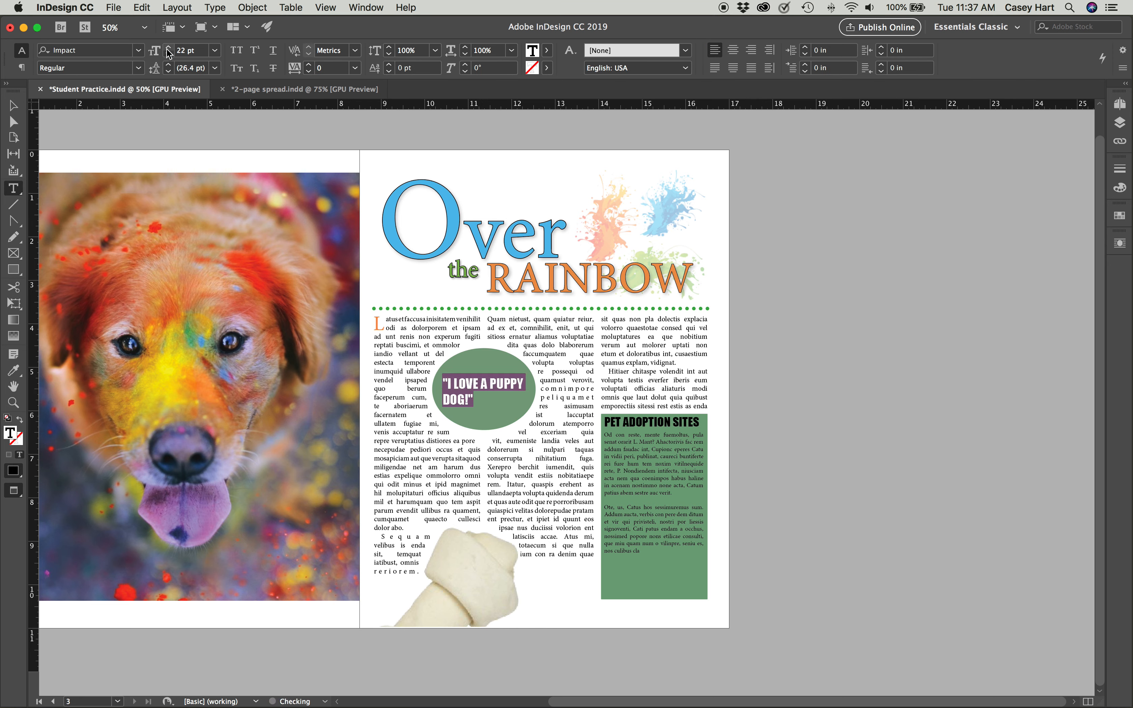
click(169, 47)
click(169, 48)
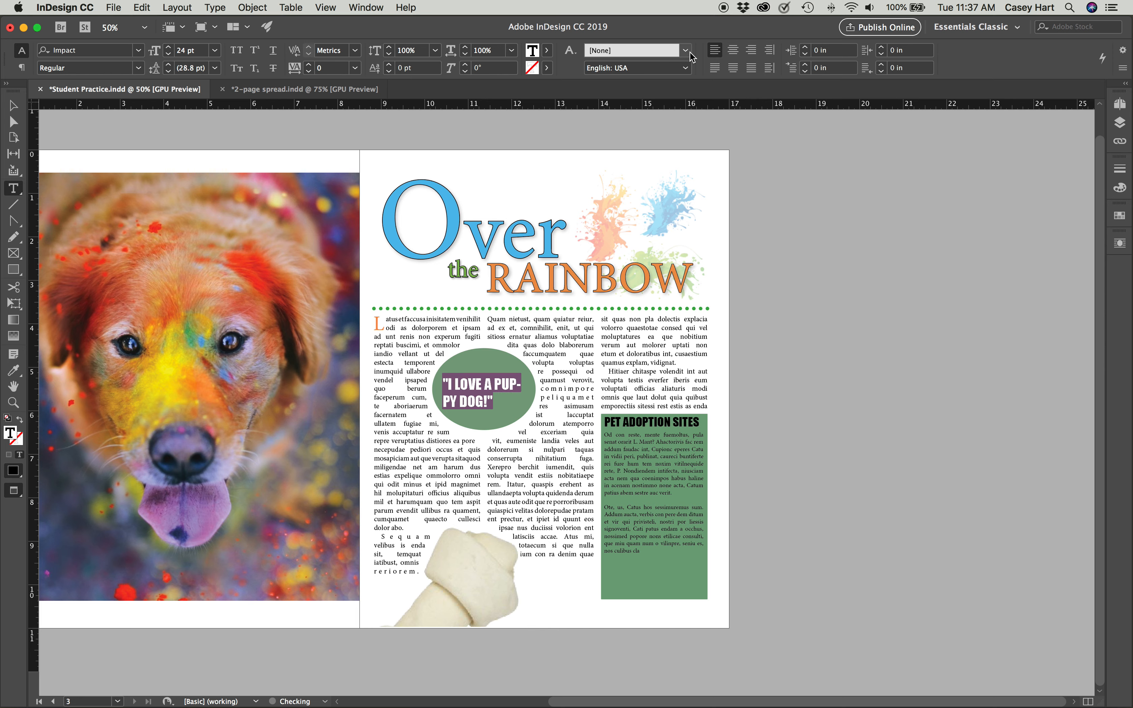
Turn off hyphenation for the callout text so that PUPPY stays on one line.
click(22, 68)
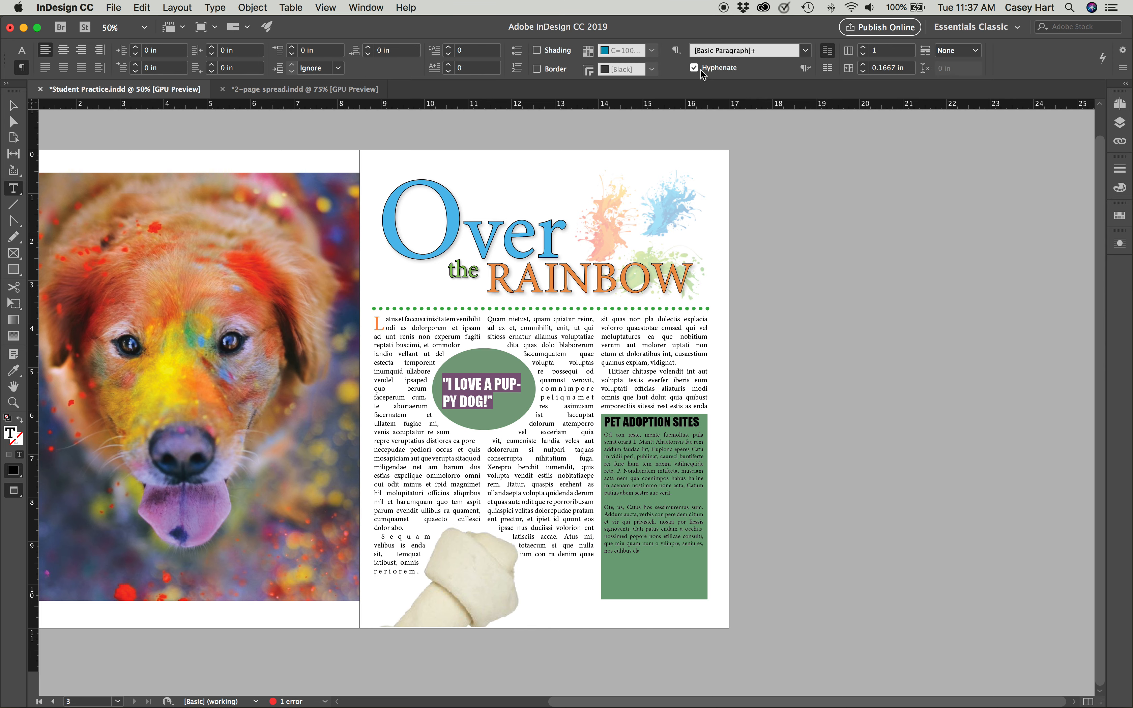
click(701, 71)
click(14, 106)
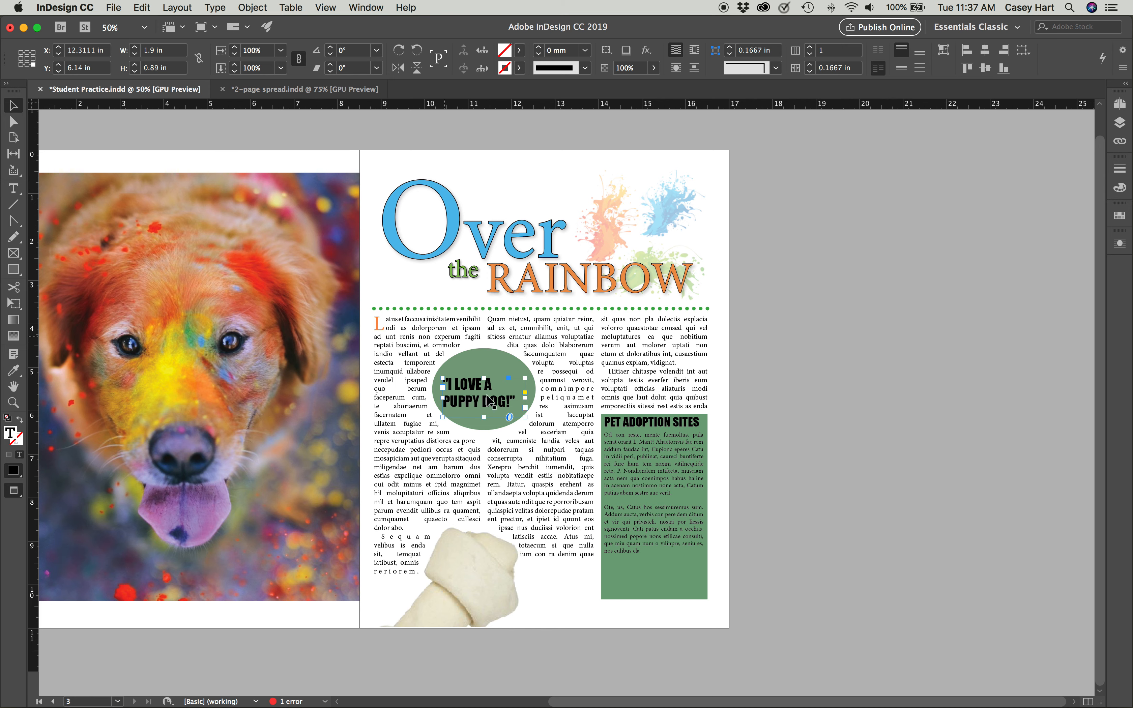
Change "A" to "THE" in the callout and reposition its text frame so the quote sits centred in the ellipse.
drag(481, 397, 480, 391)
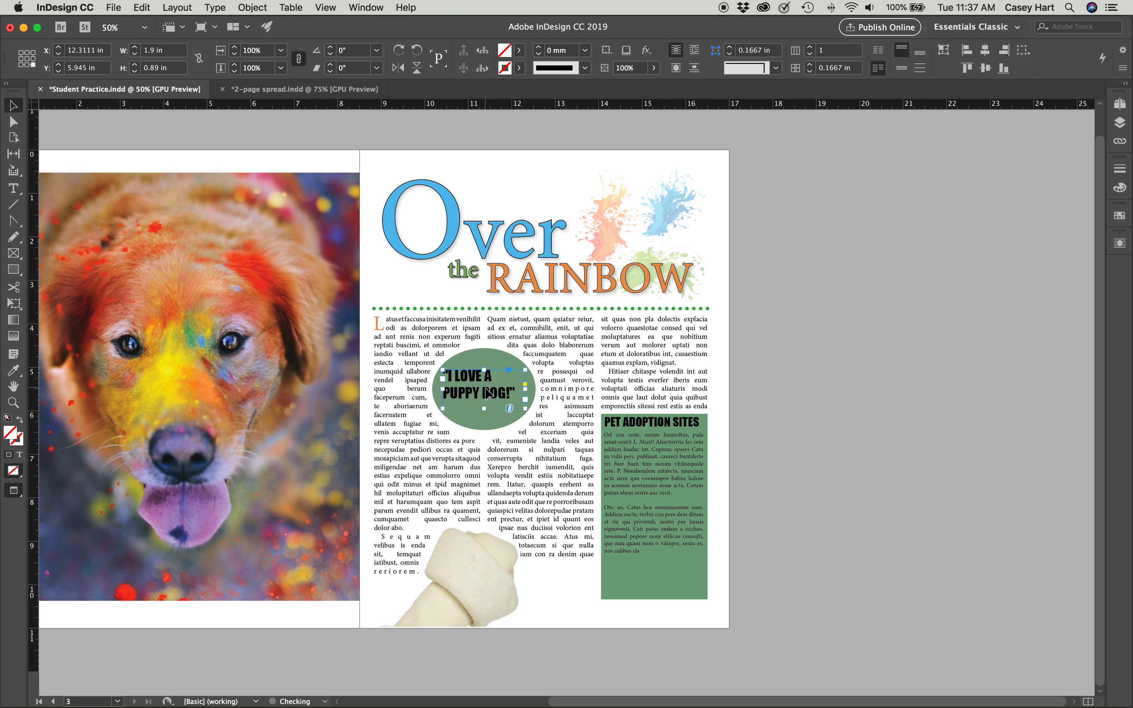
double_click(486, 393)
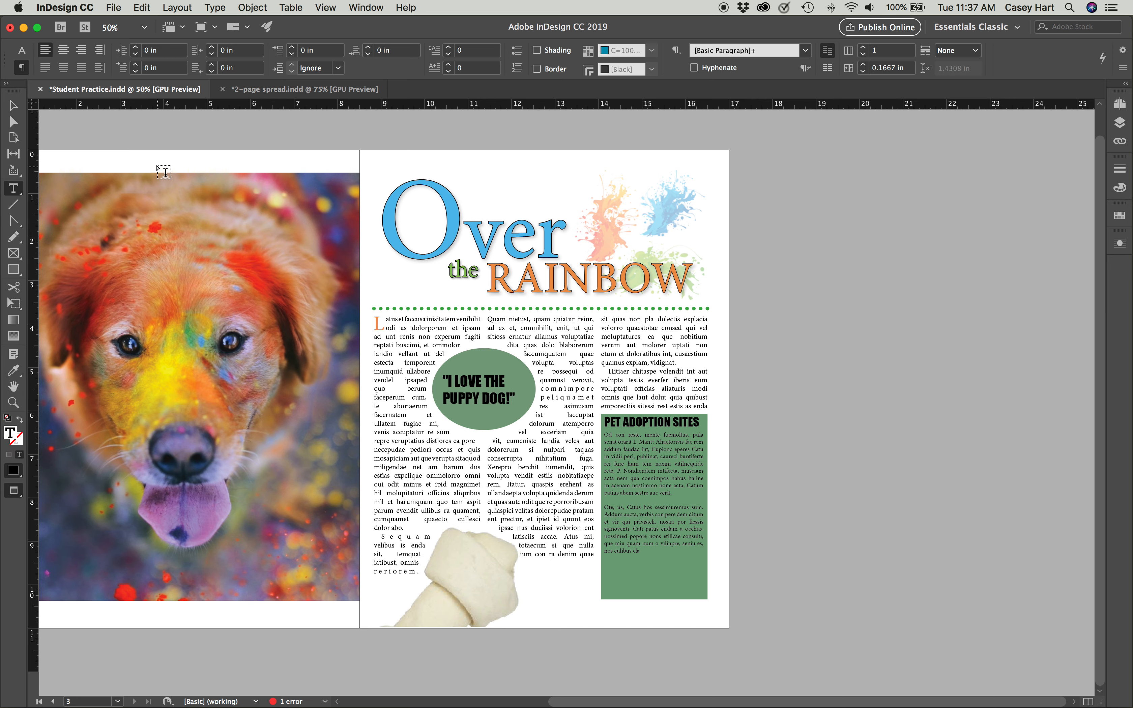
click(14, 106)
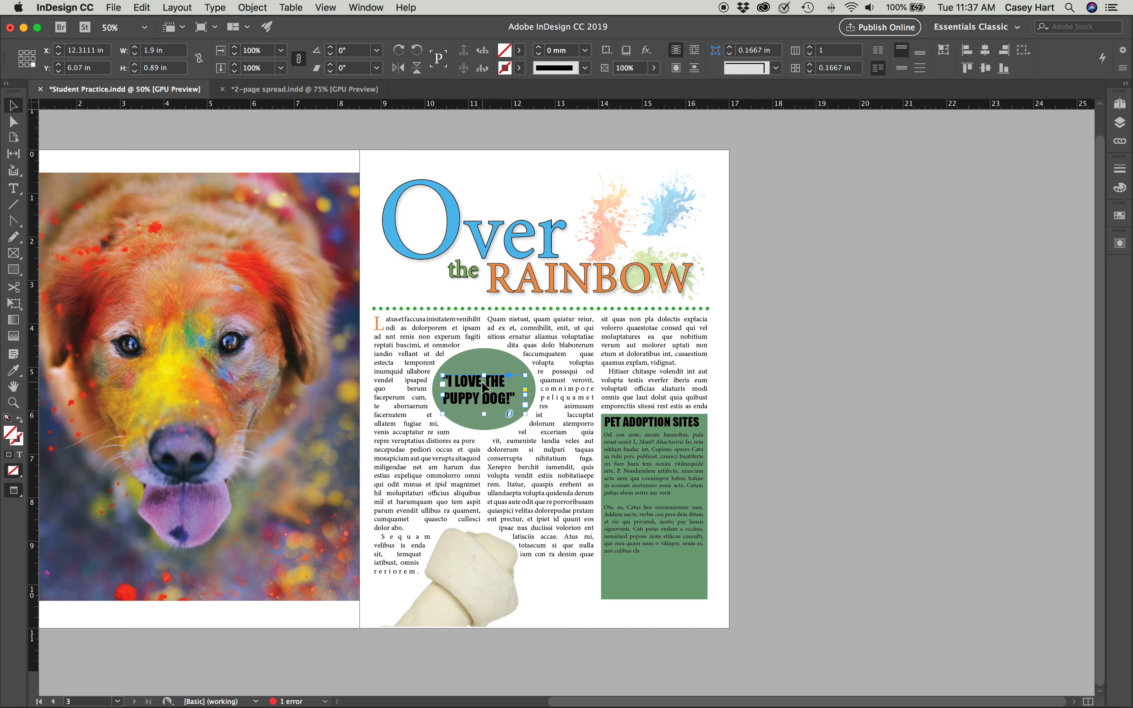
drag(480, 382, 484, 389)
click(775, 397)
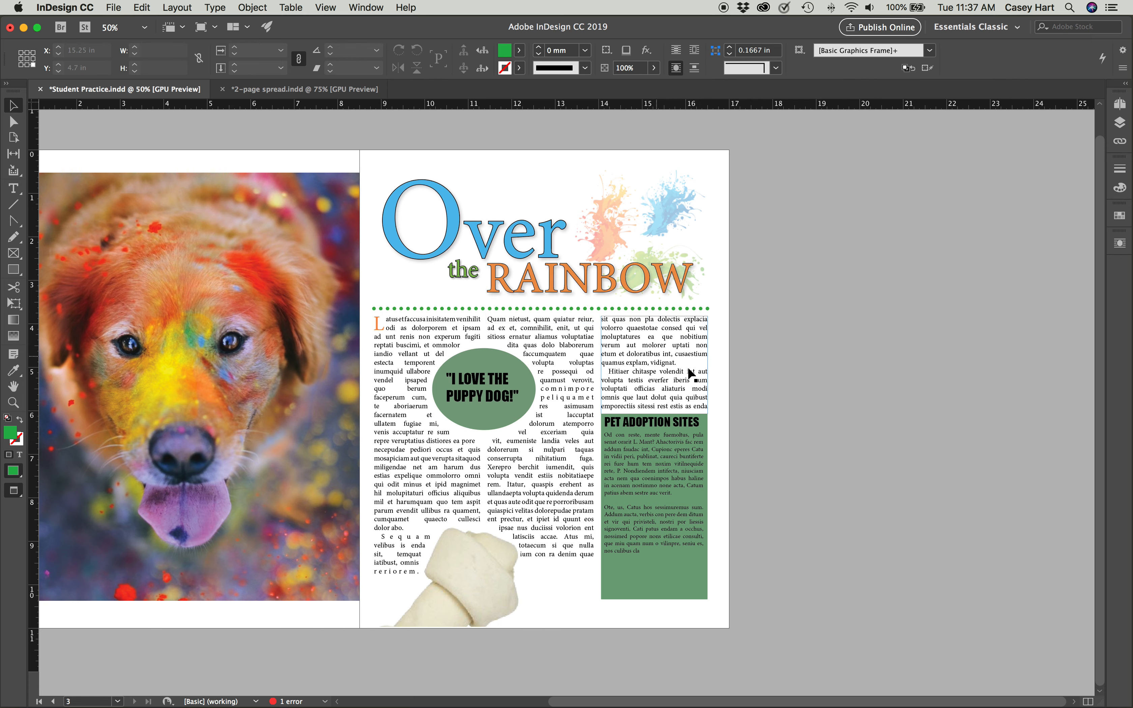
Leave the preview mode and examine the wave-topped green text shape on the pasteboard, then the whole spread at 50% zoom.
key(w)
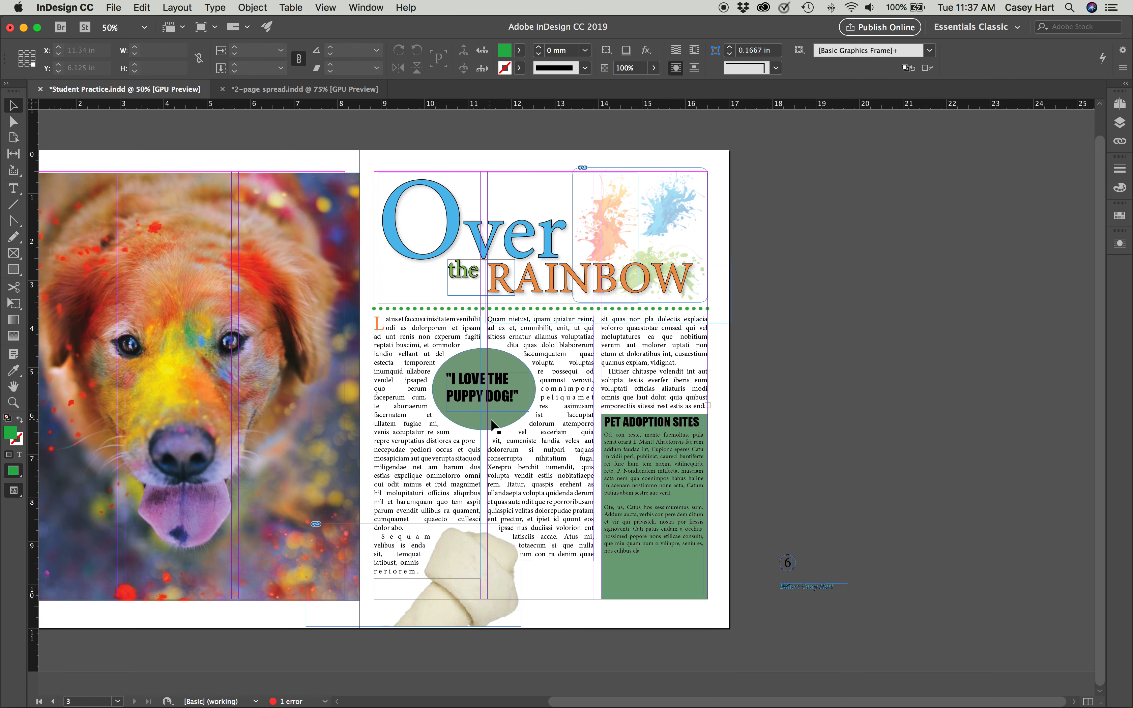
scroll(803, 510, left, 10)
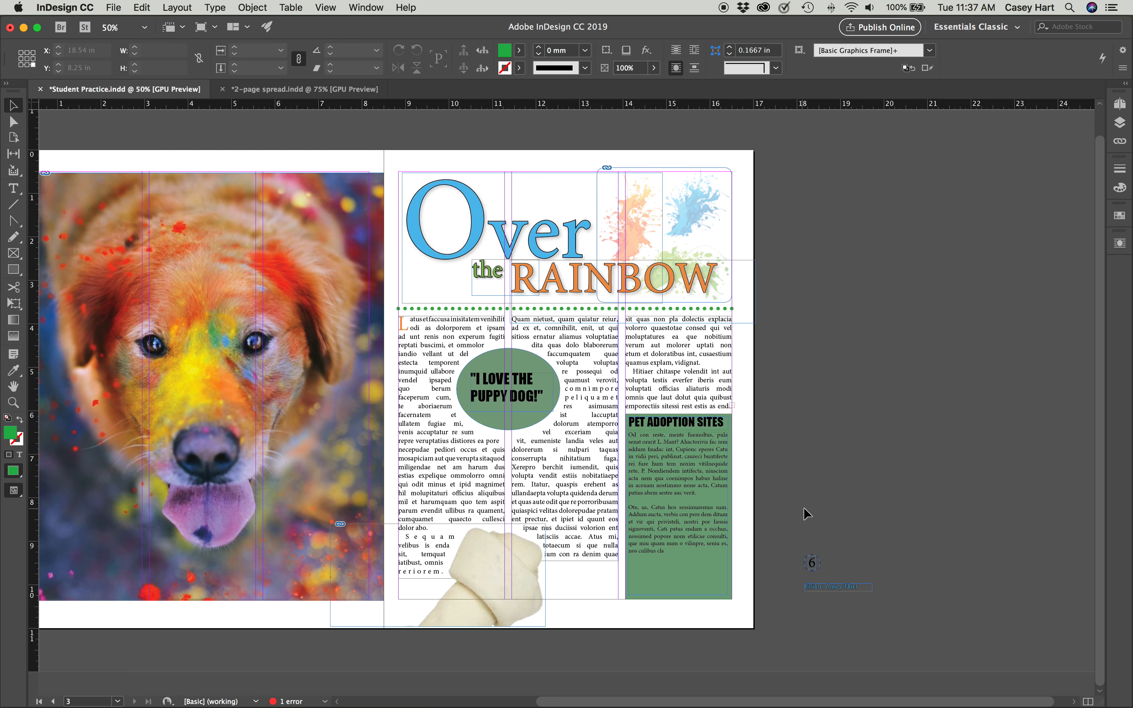
scroll(814, 508, left, 2)
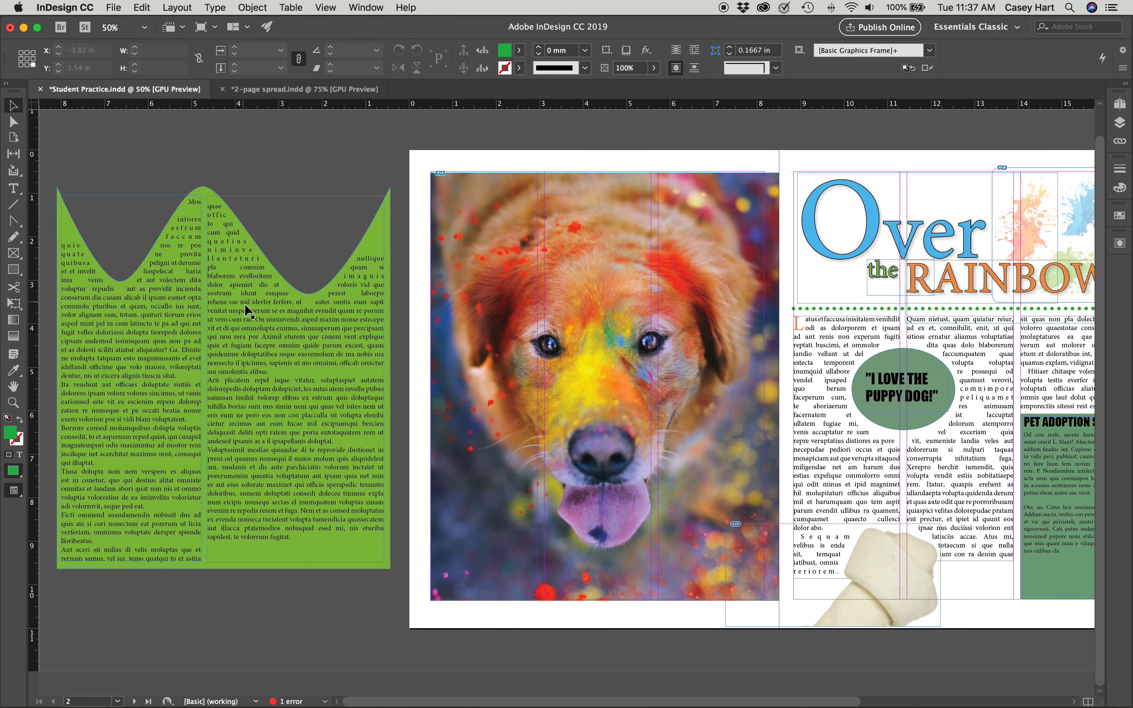
scroll(118, 314, up, 3)
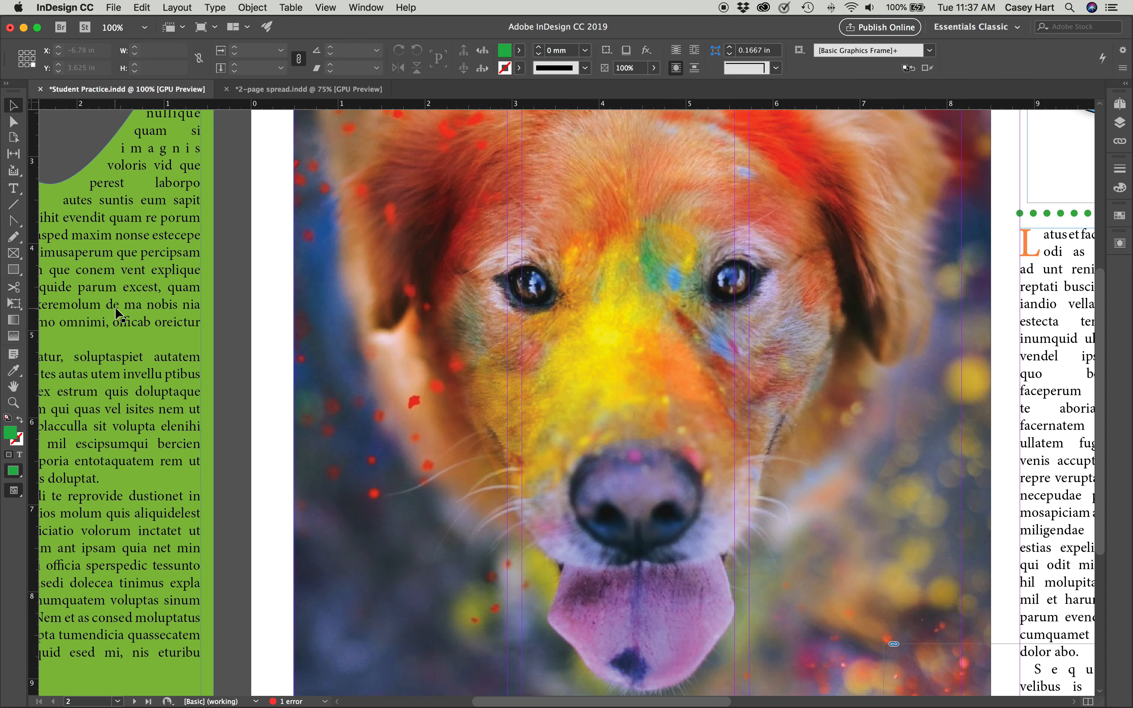
scroll(119, 314, down, 5)
scroll(119, 313, left, 2)
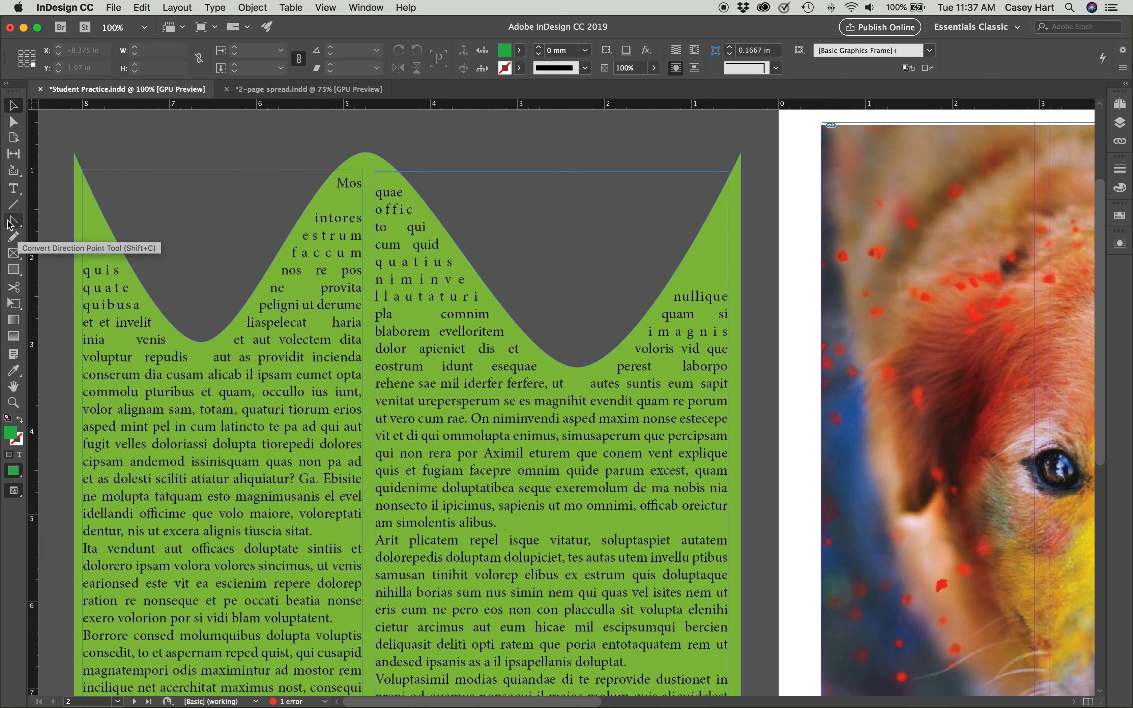
scroll(202, 347, down, 5)
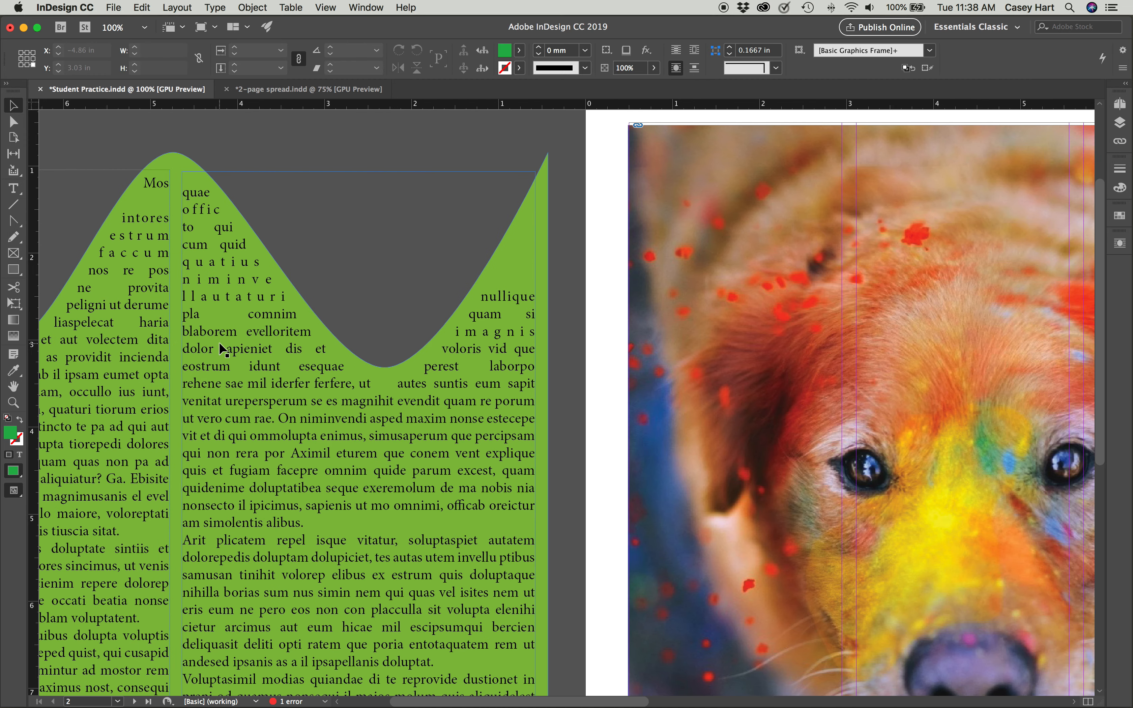
key(super+equal)
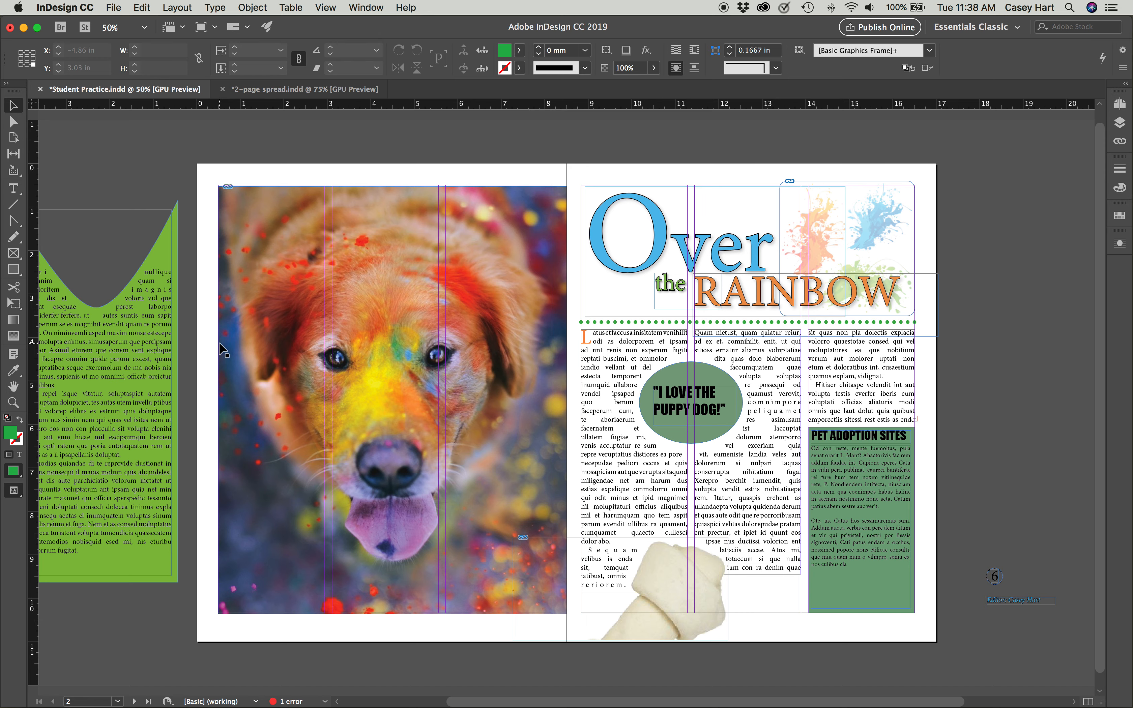
Move the page number and its footer text lower on the pasteboard, and undo the move that takes RAINBOW off the page.
scroll(595, 416, right, 5)
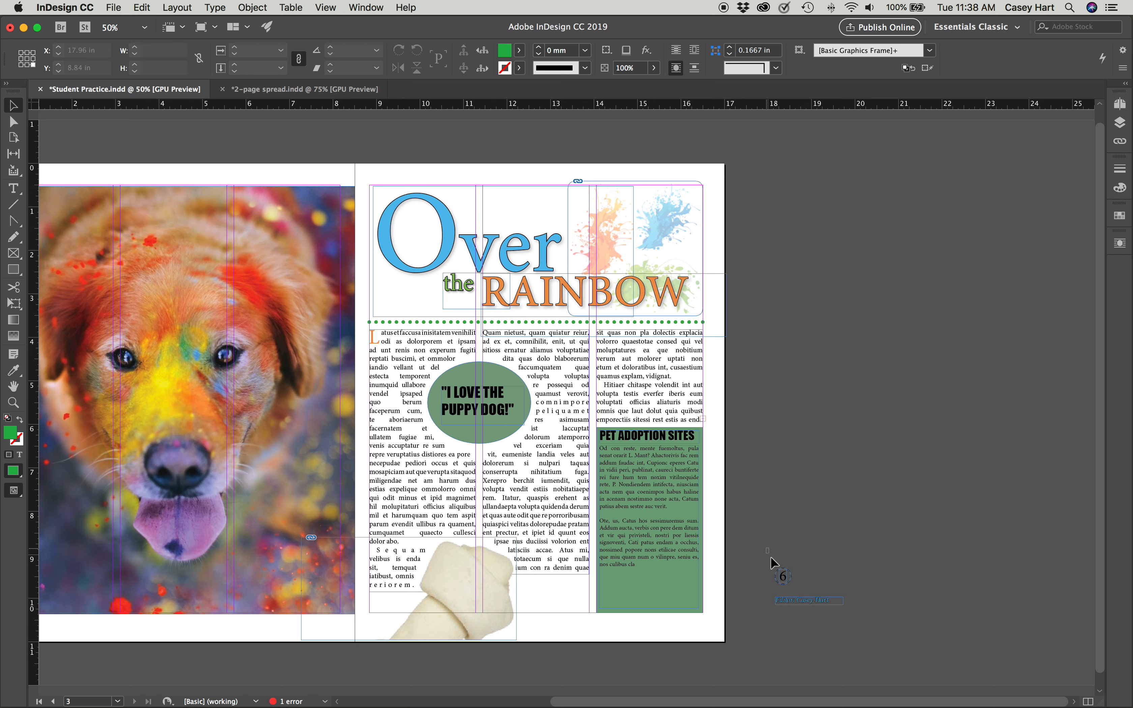
drag(765, 548, 874, 630)
drag(784, 576, 911, 330)
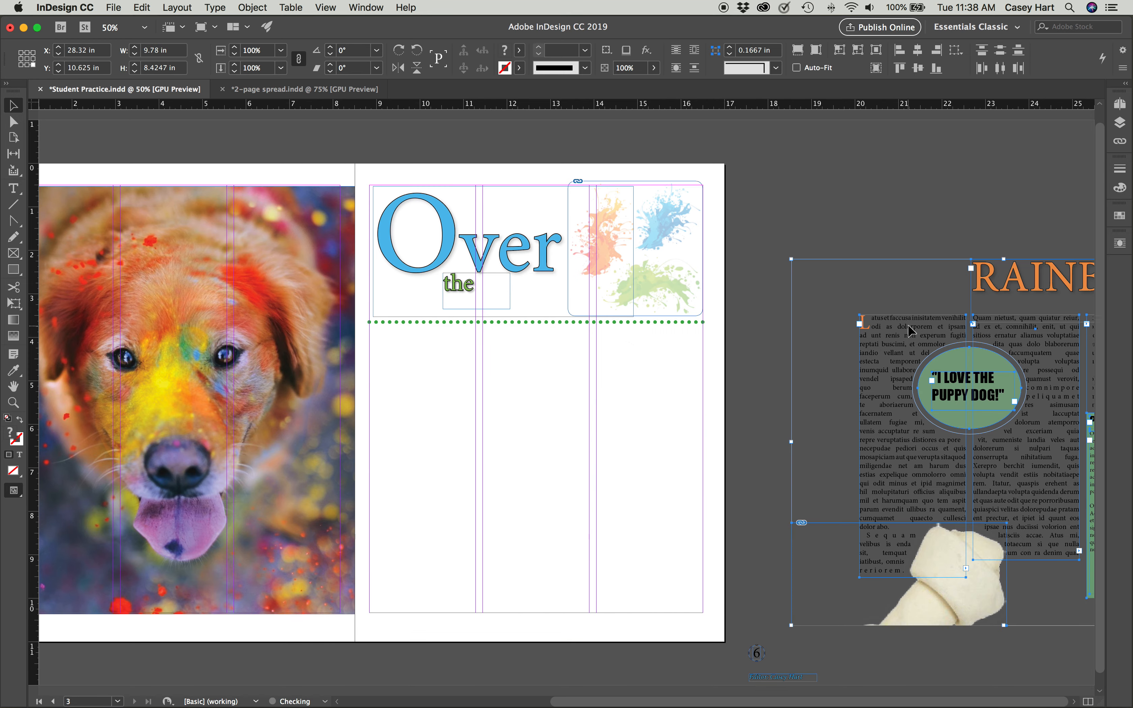
key(super+z)
click(778, 354)
Move the article columns, callout ellipse, adoption sidebar and bone image together onto the pasteboard beside the page, leaving the title in place.
drag(364, 388, 368, 563)
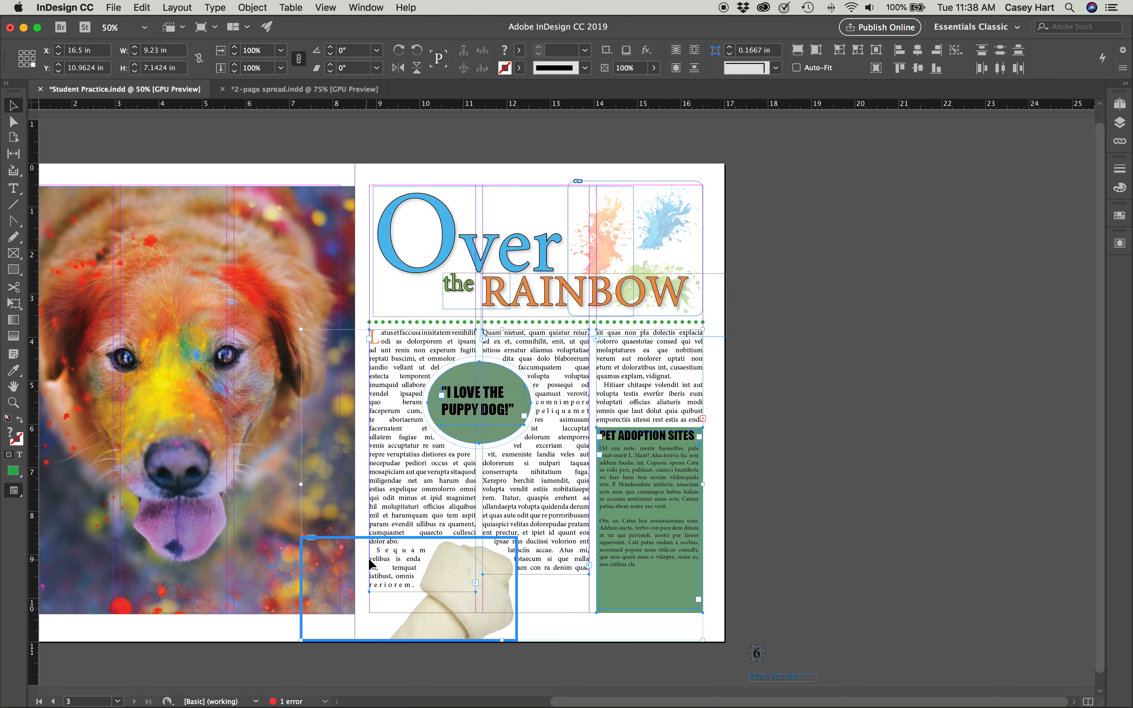
drag(557, 414, 968, 359)
drag(797, 309, 812, 306)
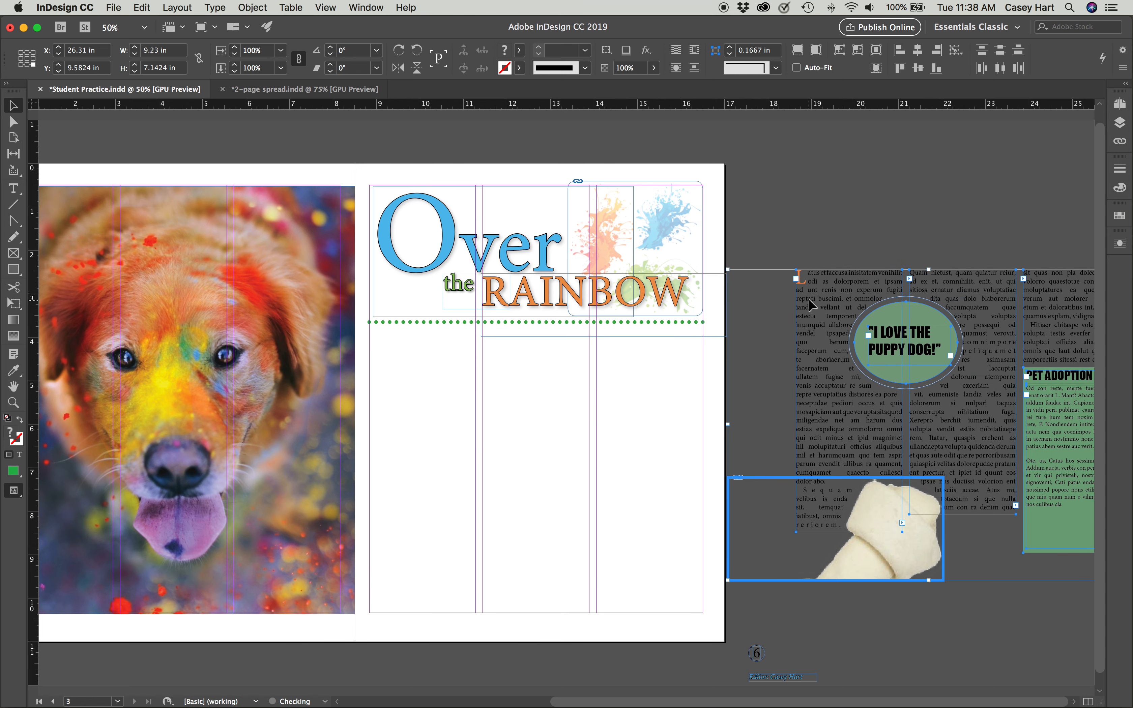
click(791, 197)
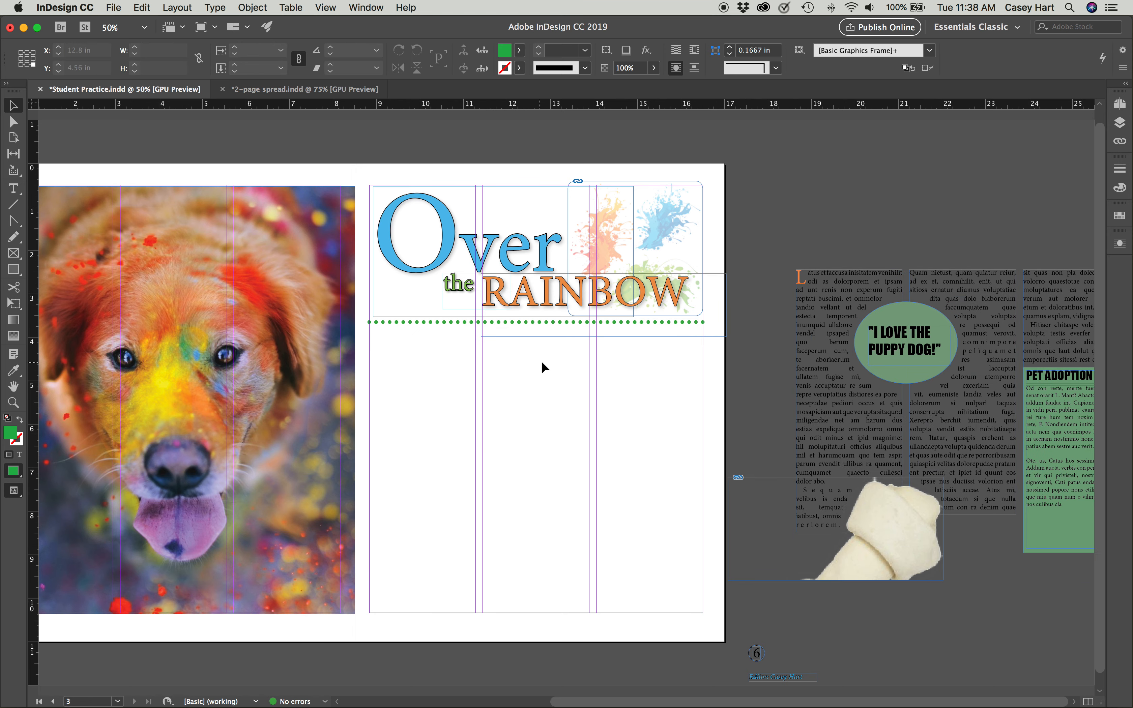
Shorten the RAINBOW text frame from below to about 1.07 in high, ending at the dotted line.
scroll(500, 342, left, 1)
click(585, 330)
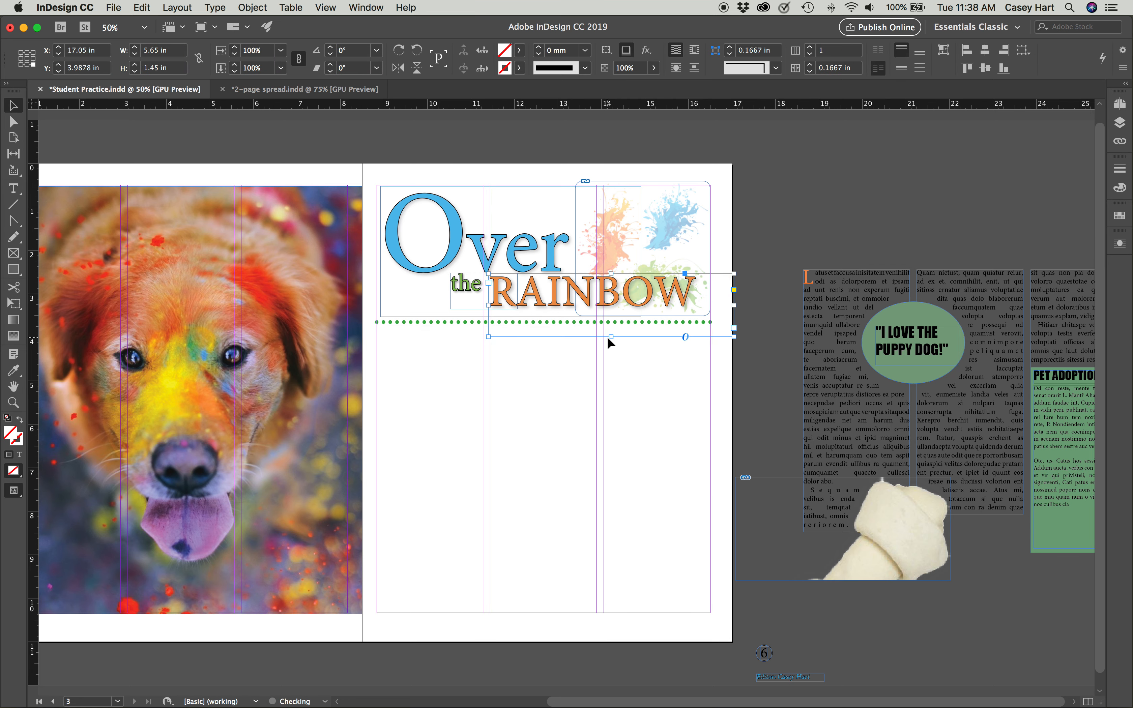
drag(613, 336, 613, 320)
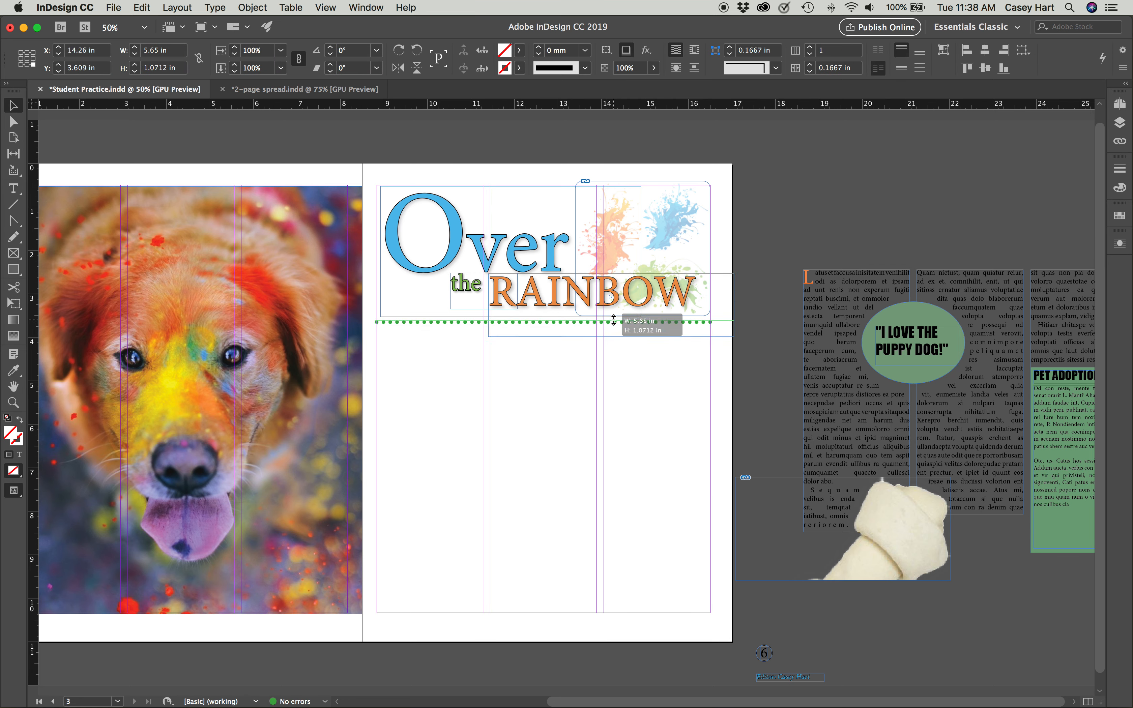
click(618, 391)
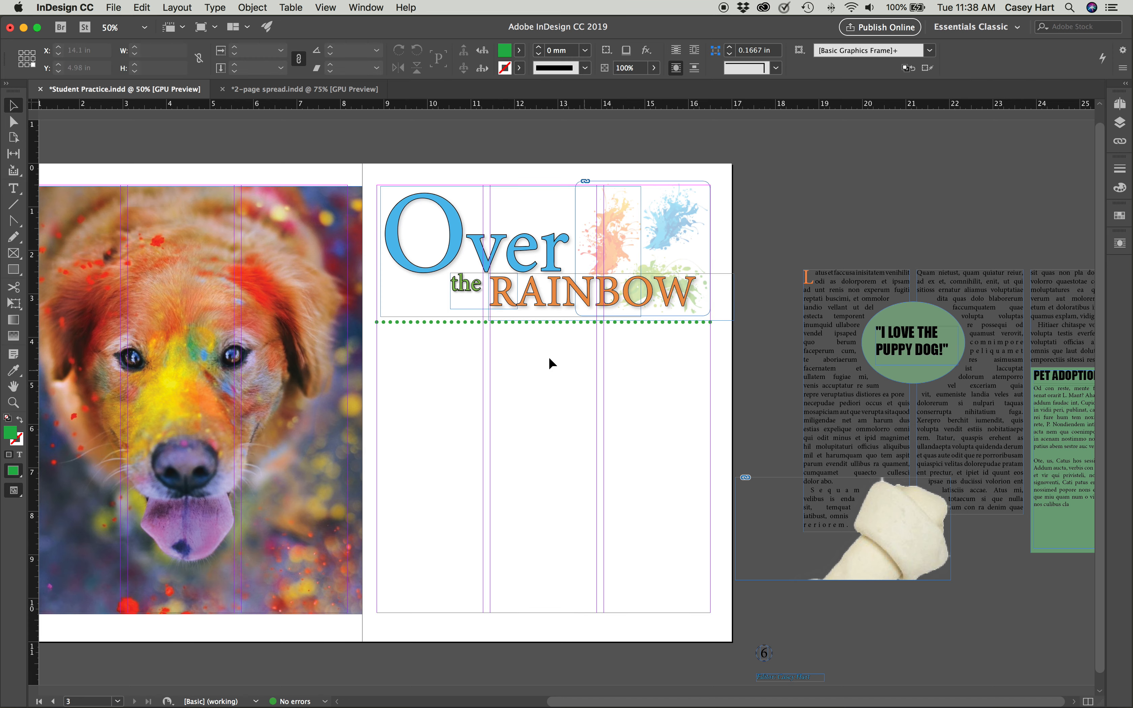
Draw a rectangle about 7.67 by 6.98 in between the margins of the emptied page area under the title.
click(15, 271)
click(75, 285)
drag(377, 310, 710, 612)
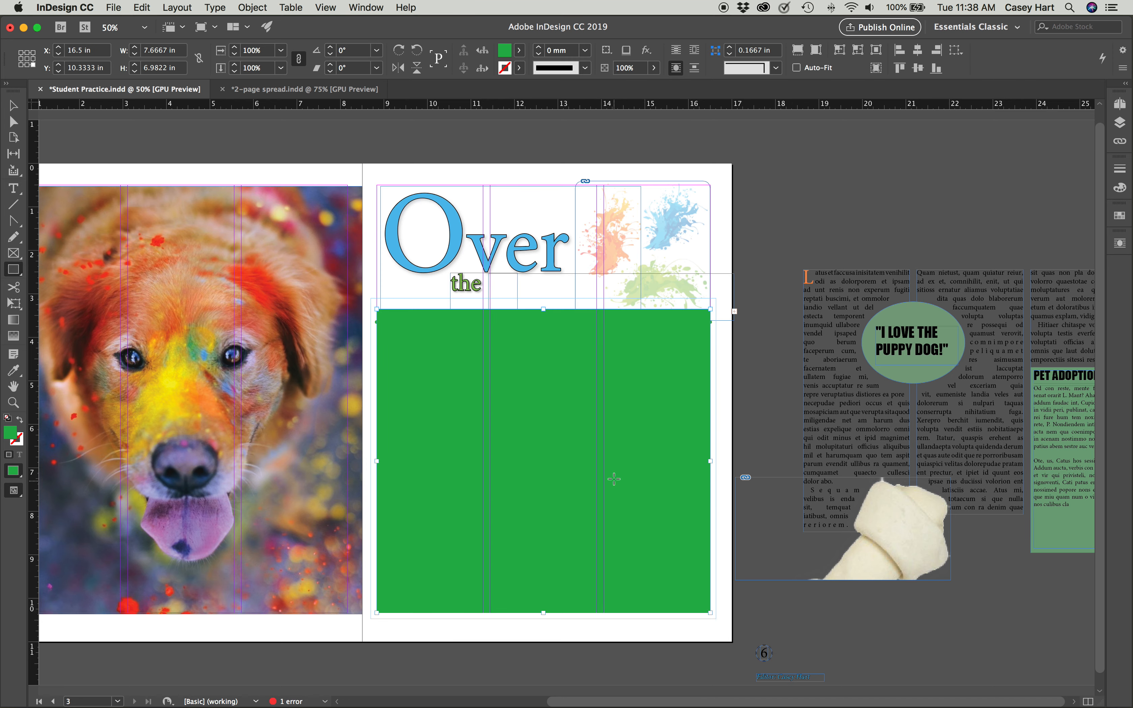
Fill the rectangle with the blue sampled from the "Over" title lettering.
double_click(509, 57)
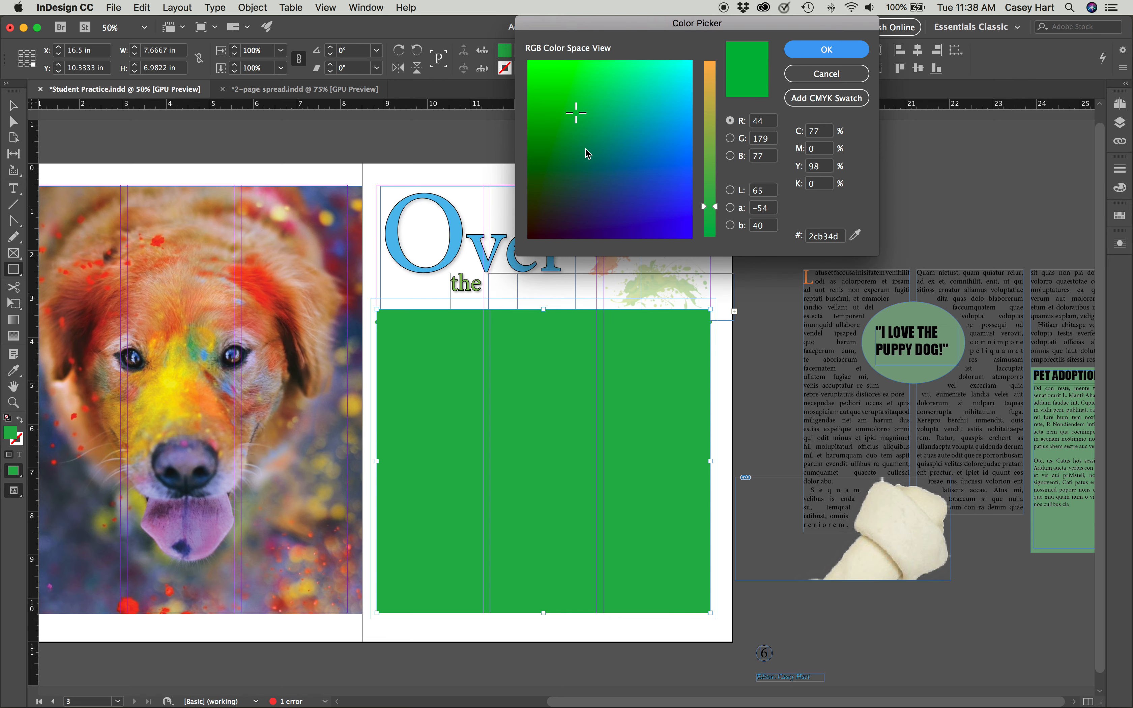
click(855, 235)
click(456, 241)
click(804, 53)
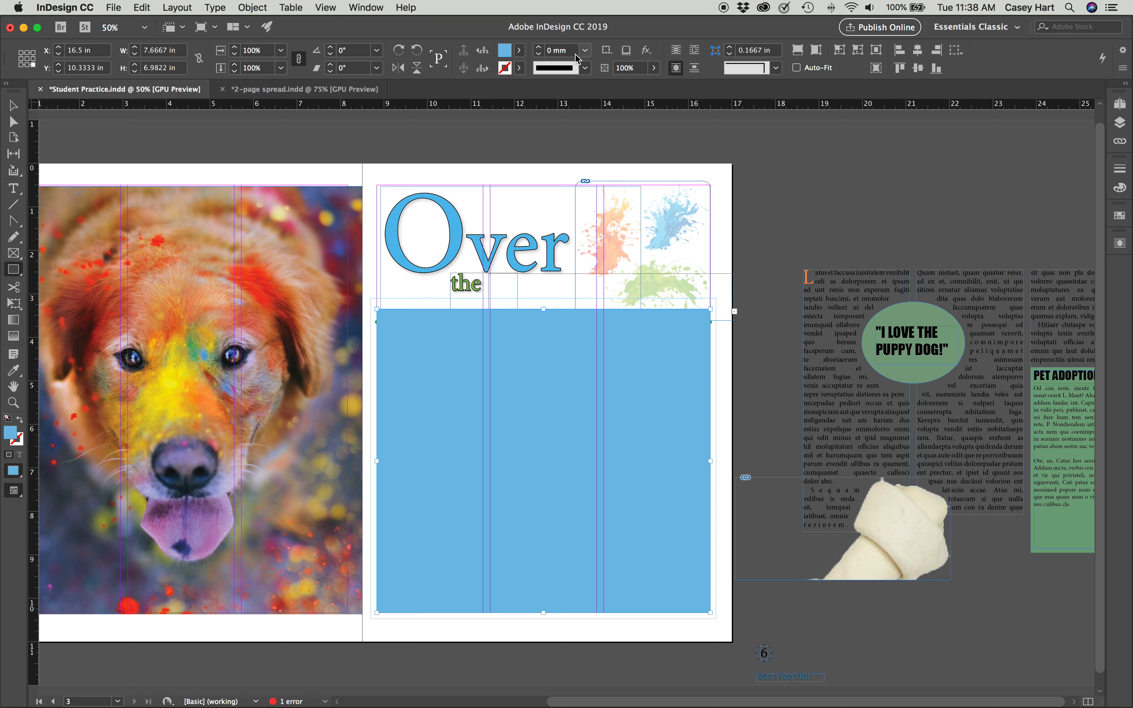
Lower the blue rectangle's opacity to 35% and deselect it.
click(653, 68)
drag(655, 85, 618, 89)
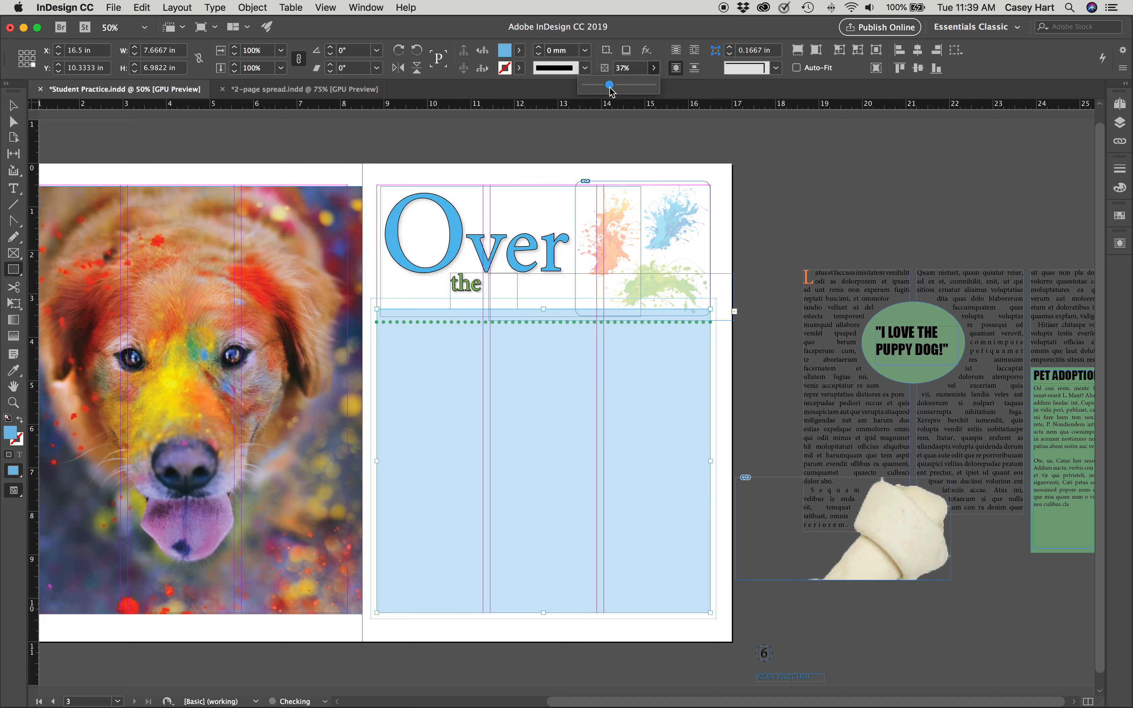
click(633, 31)
key(v)
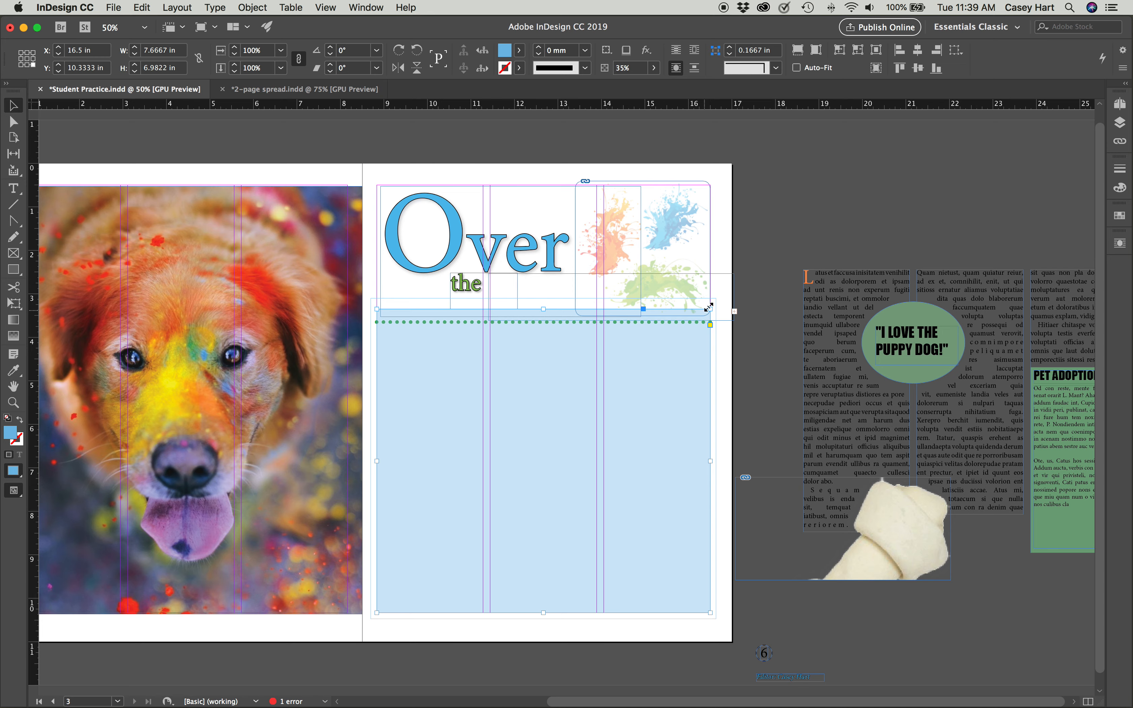
click(752, 345)
Compare with the wave-topped green shape on the pasteboard, and turn off text wrap on the blue rectangle.
scroll(696, 336, left, 10)
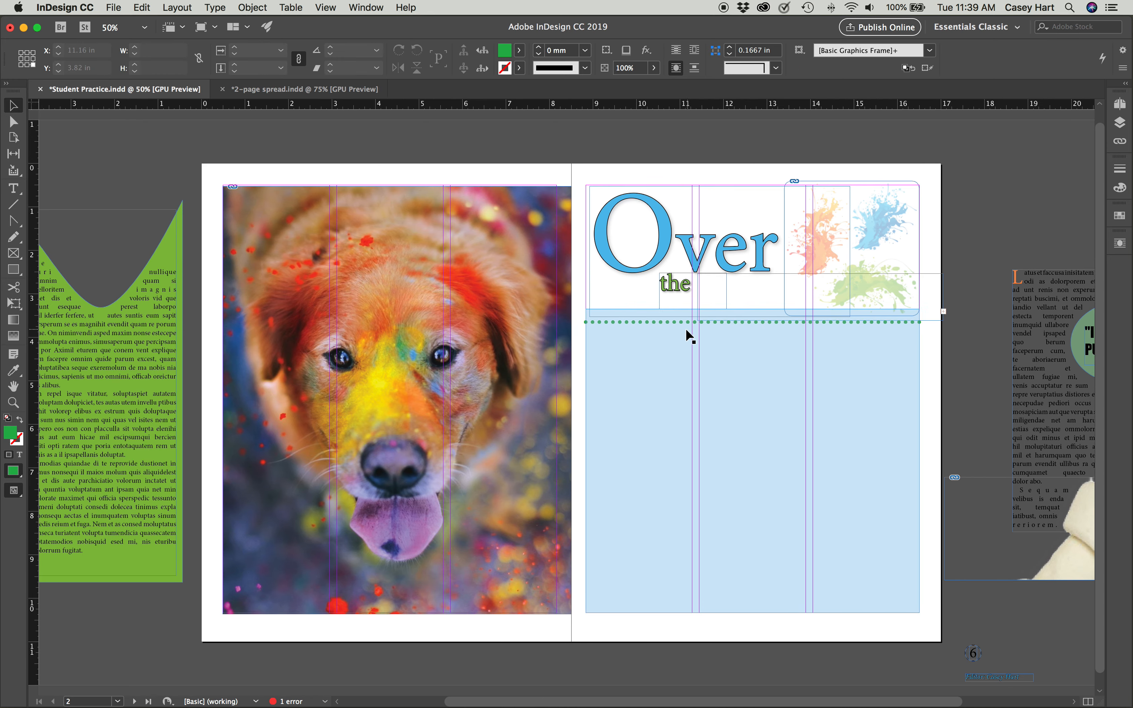
scroll(500, 323, left, 8)
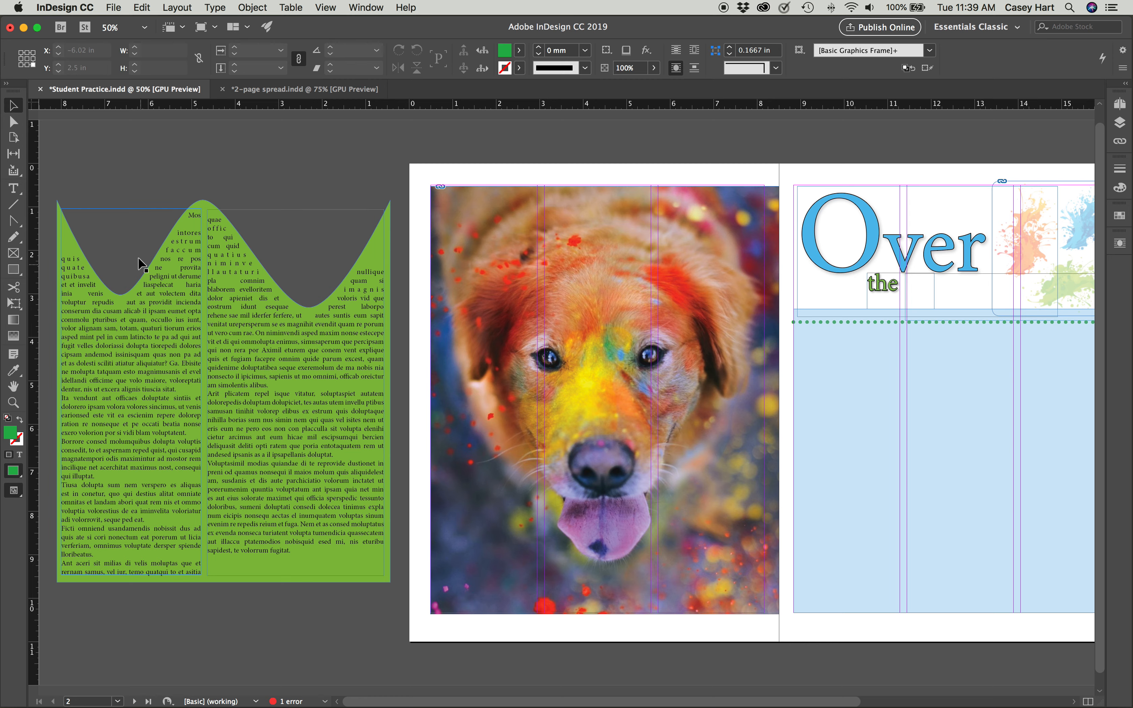
scroll(464, 290, right, 10)
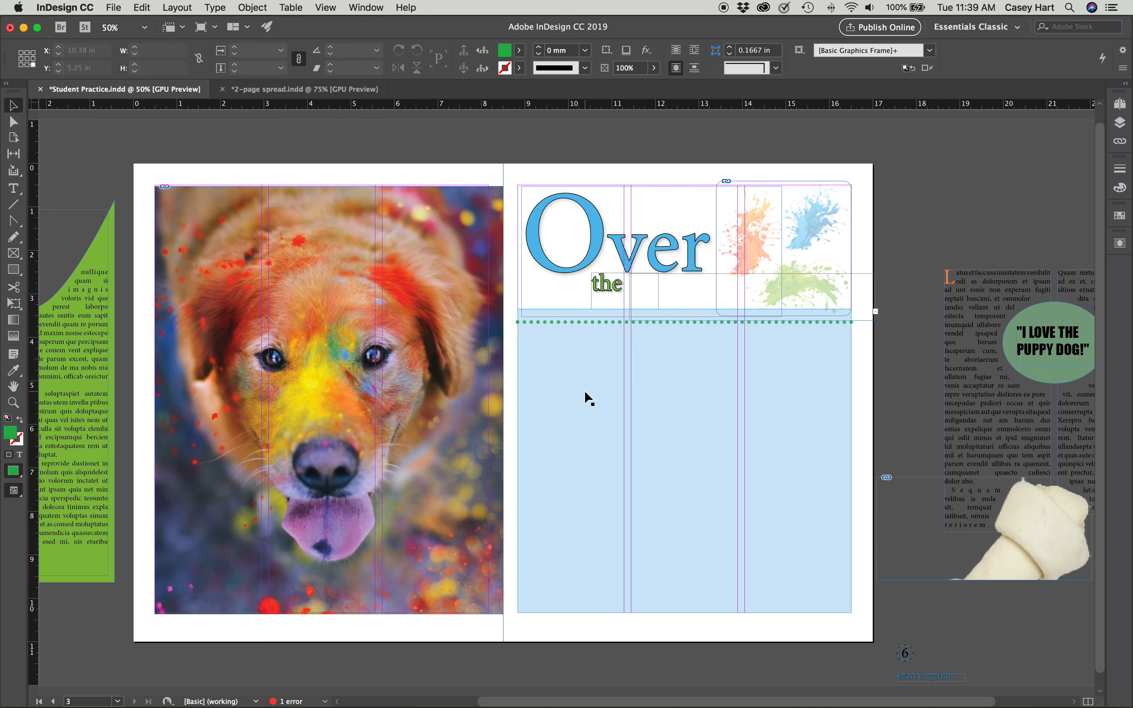
click(589, 398)
click(13, 122)
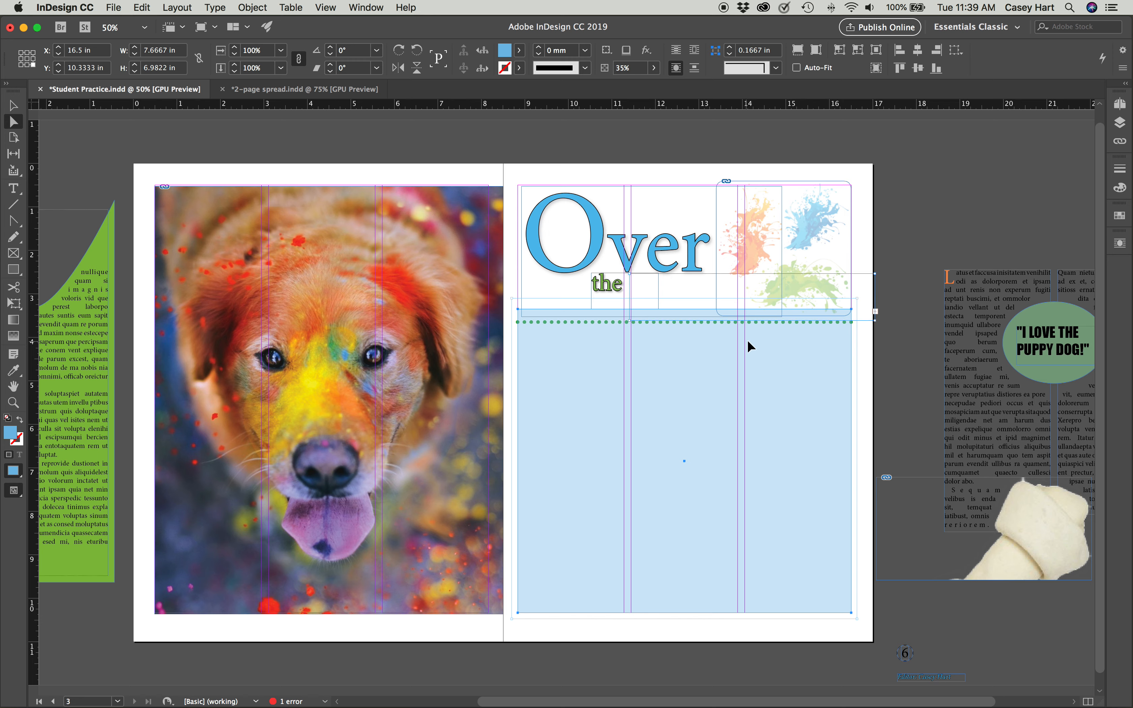
click(676, 50)
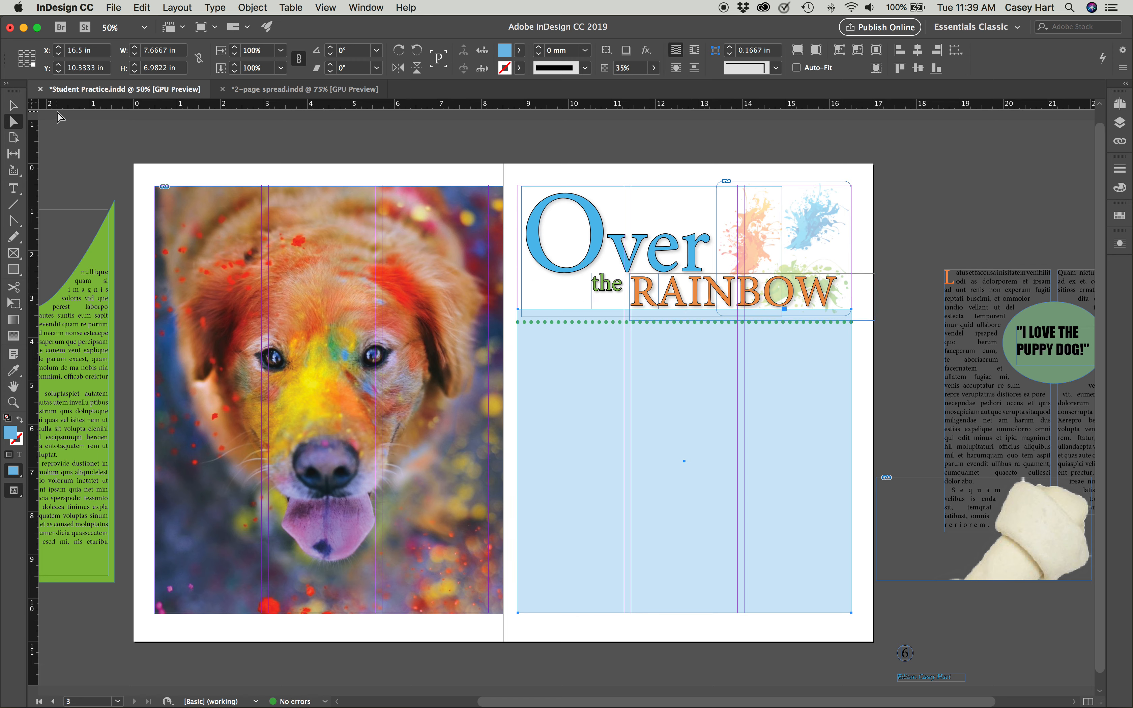
Try reshaping the blue rectangle by pulling its upper-left corner anchor point inward with the Direct Selection tool.
click(13, 105)
key(a)
mouse_move(519, 314)
mouse_down()
mouse_move(575, 331)
mouse_move(514, 309)
mouse_move(519, 323)
mouse_move(520, 311)
mouse_up()
key(super+z)
key(super+z)
click(515, 480)
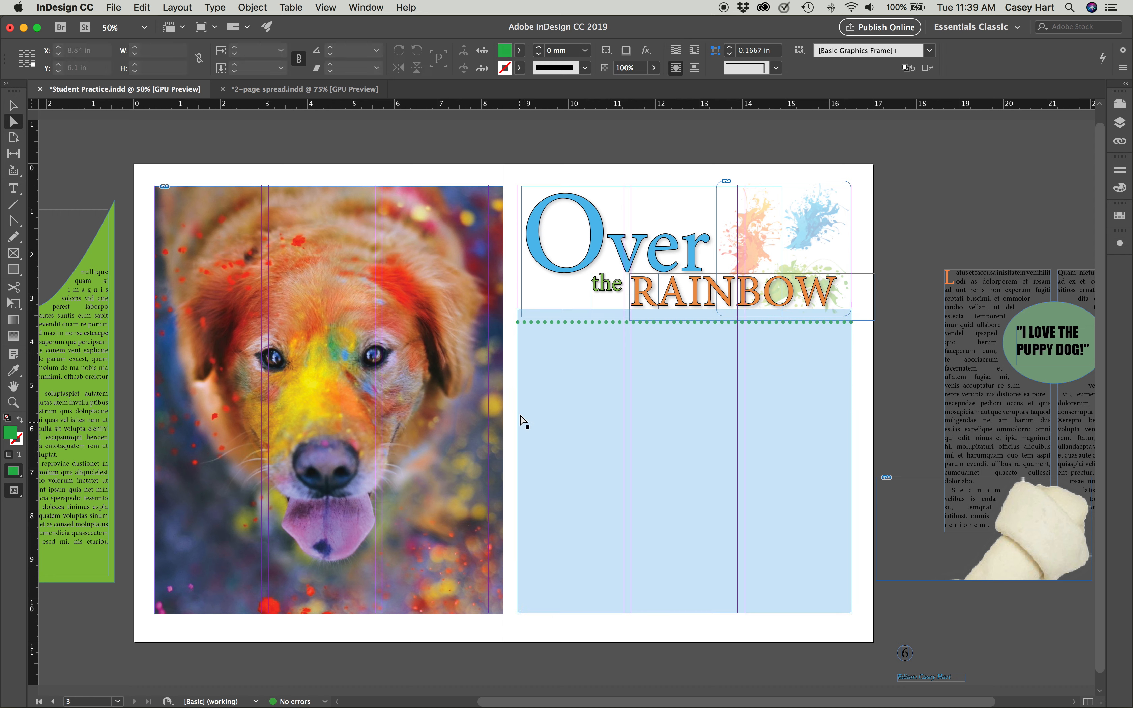
click(522, 315)
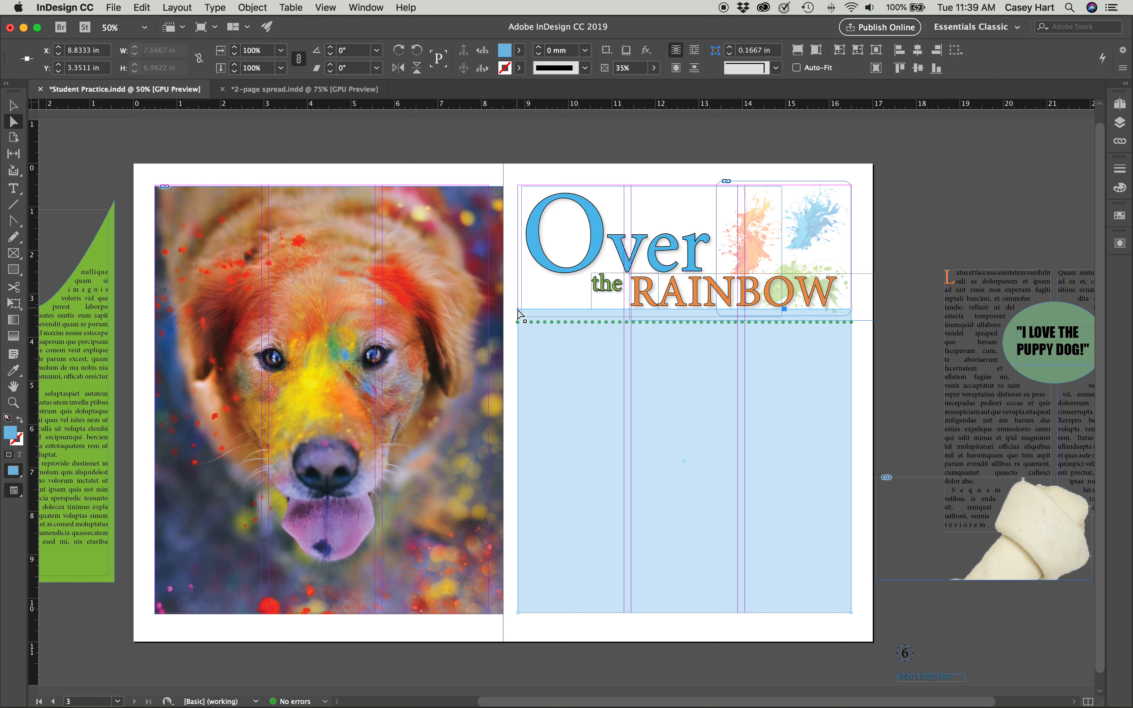
drag(518, 310, 601, 399)
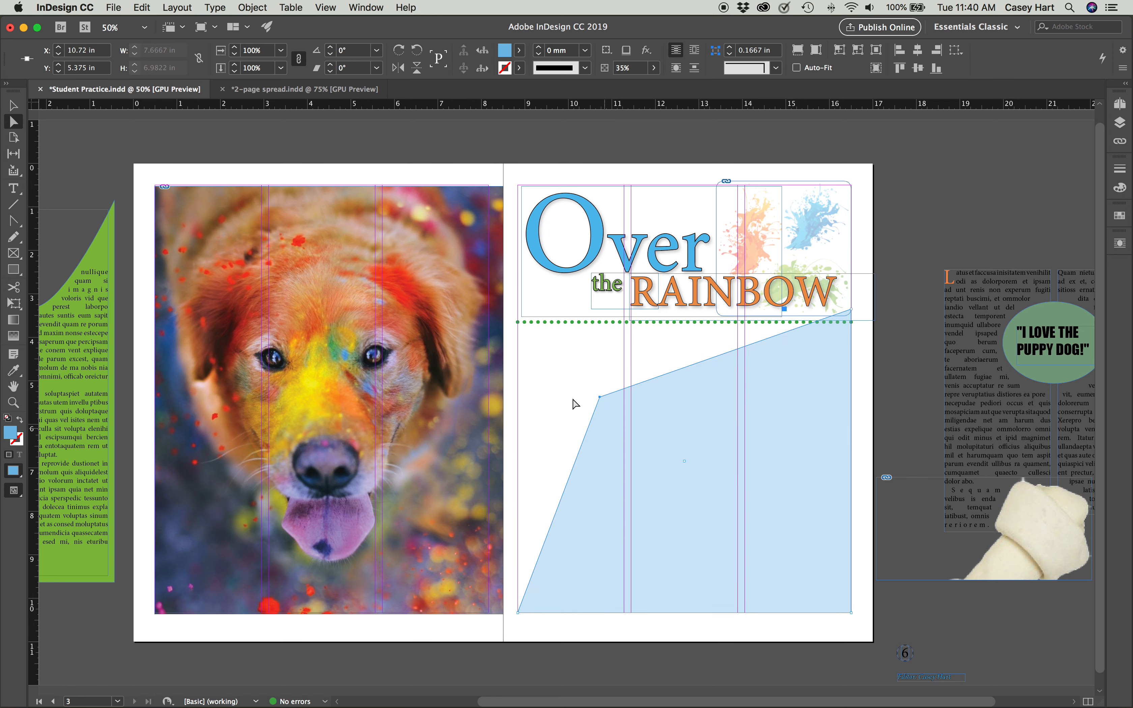
drag(600, 400, 561, 382)
drag(591, 393, 592, 393)
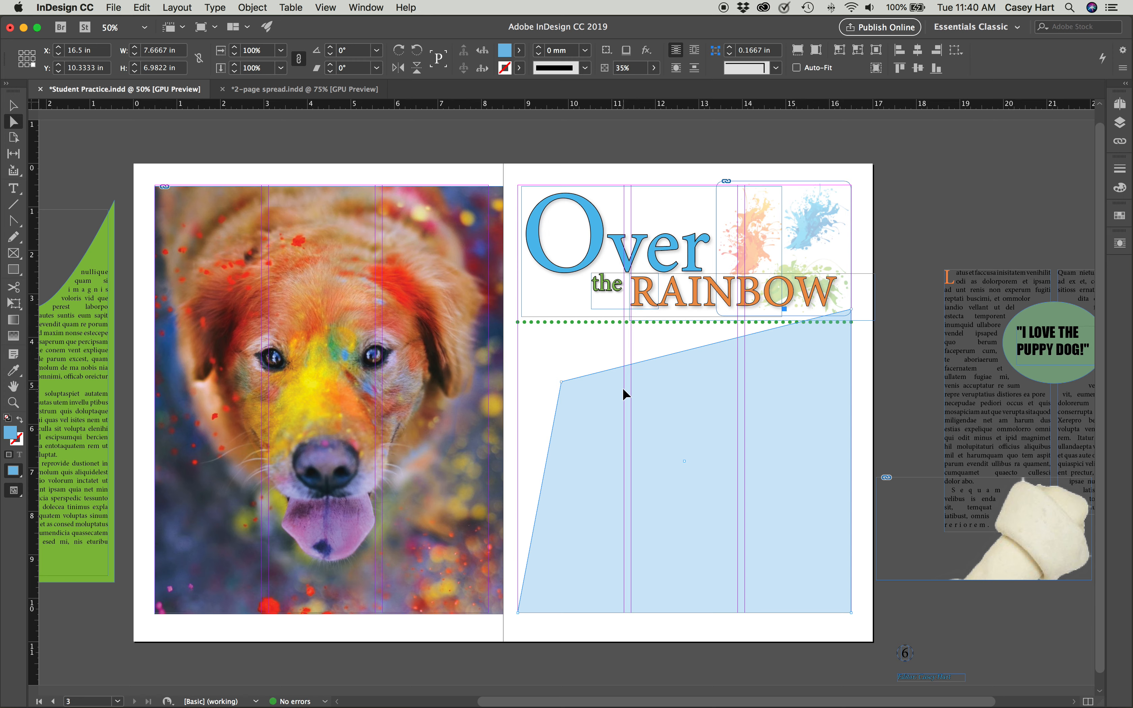
Undo the corner reshaping of the blue rectangle and redo its text wrap change.
key(super+z)
key(super+z)
key(super+z)
key(super+z)
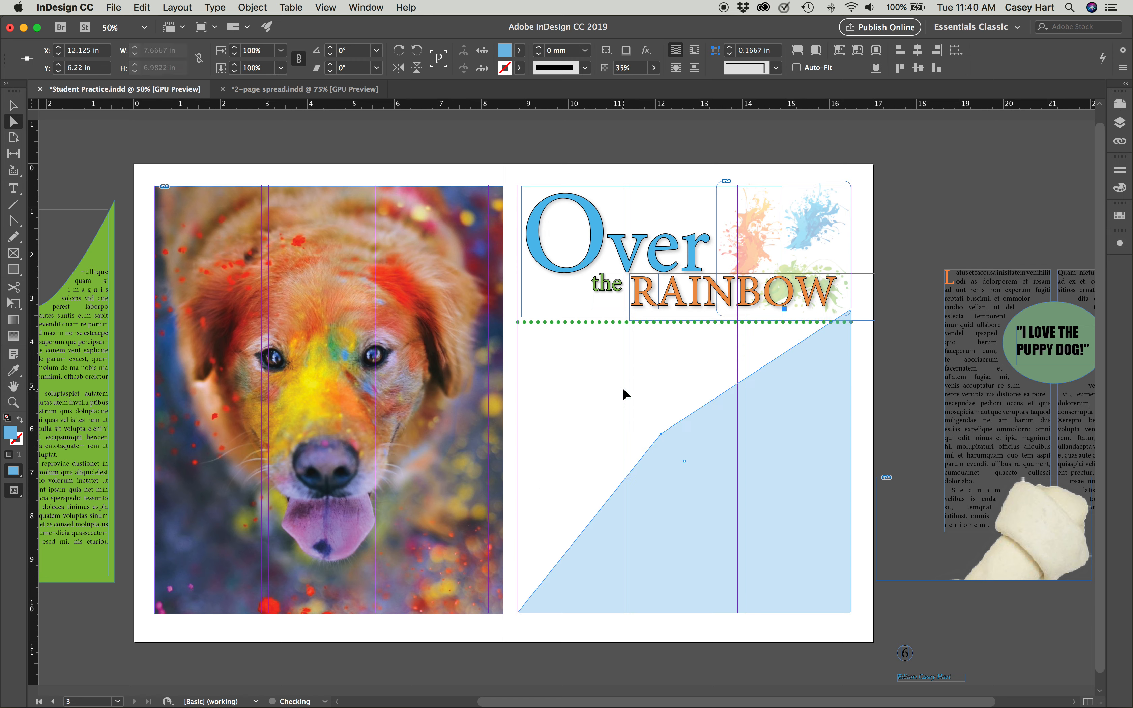
key(super+z)
key(super+z)
key(super+z)
key(super+z)
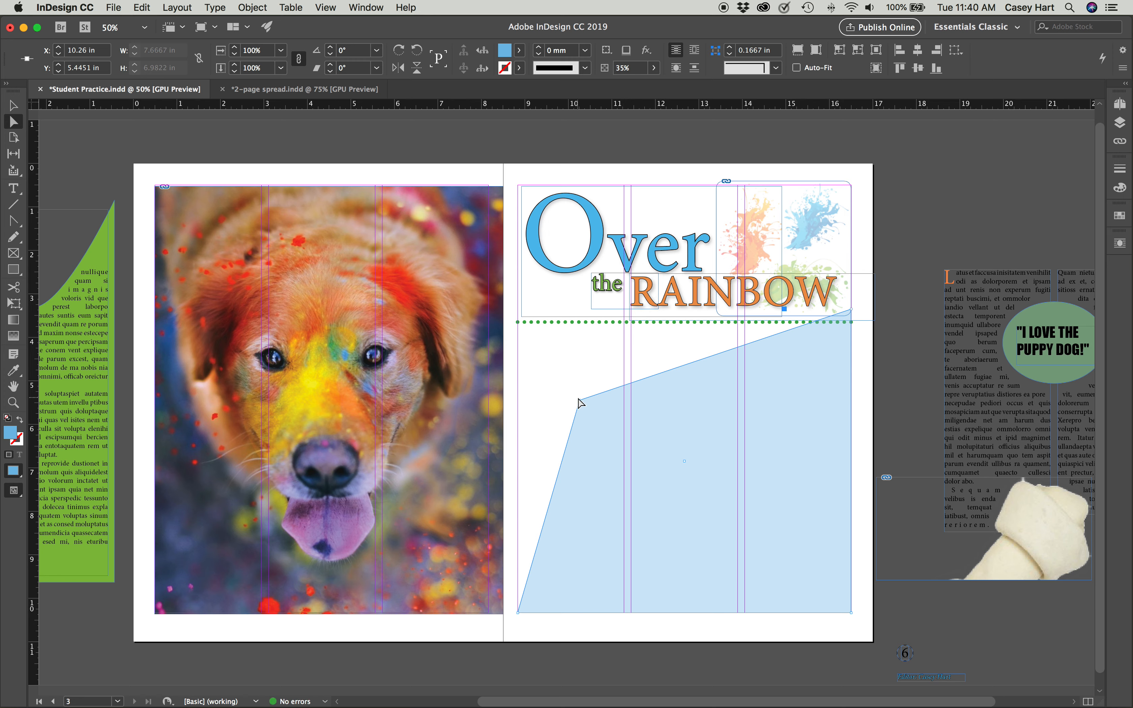
key(super+z)
key(super+z)
key(super+z)
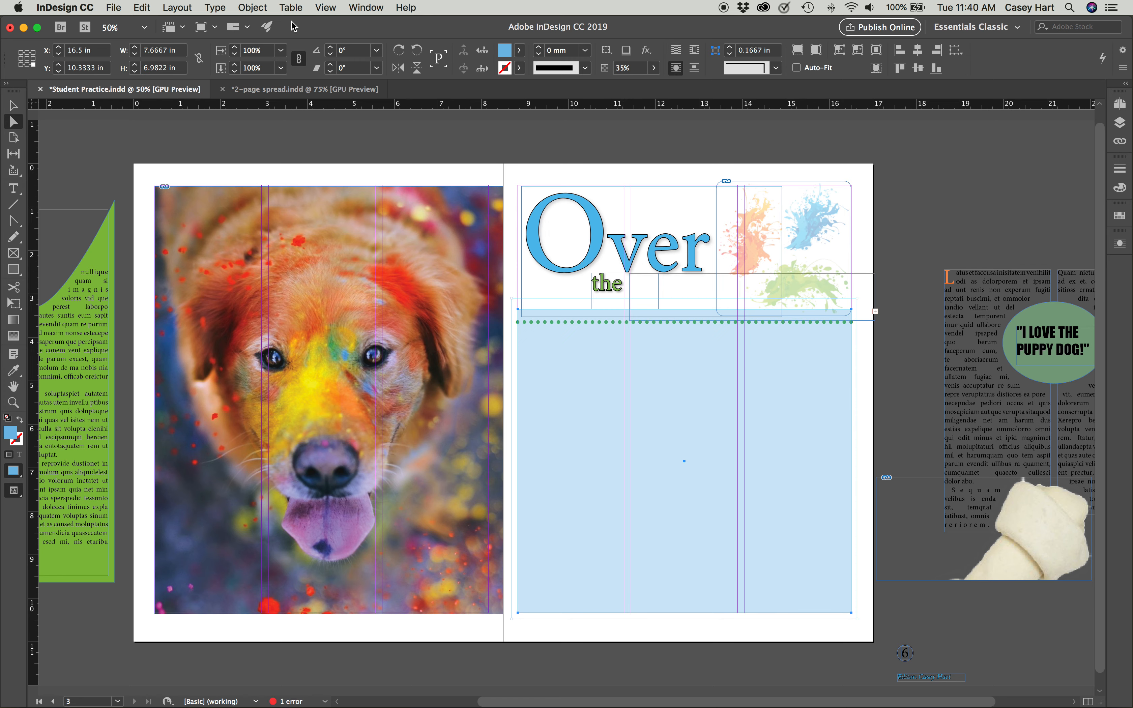
click(141, 8)
click(197, 36)
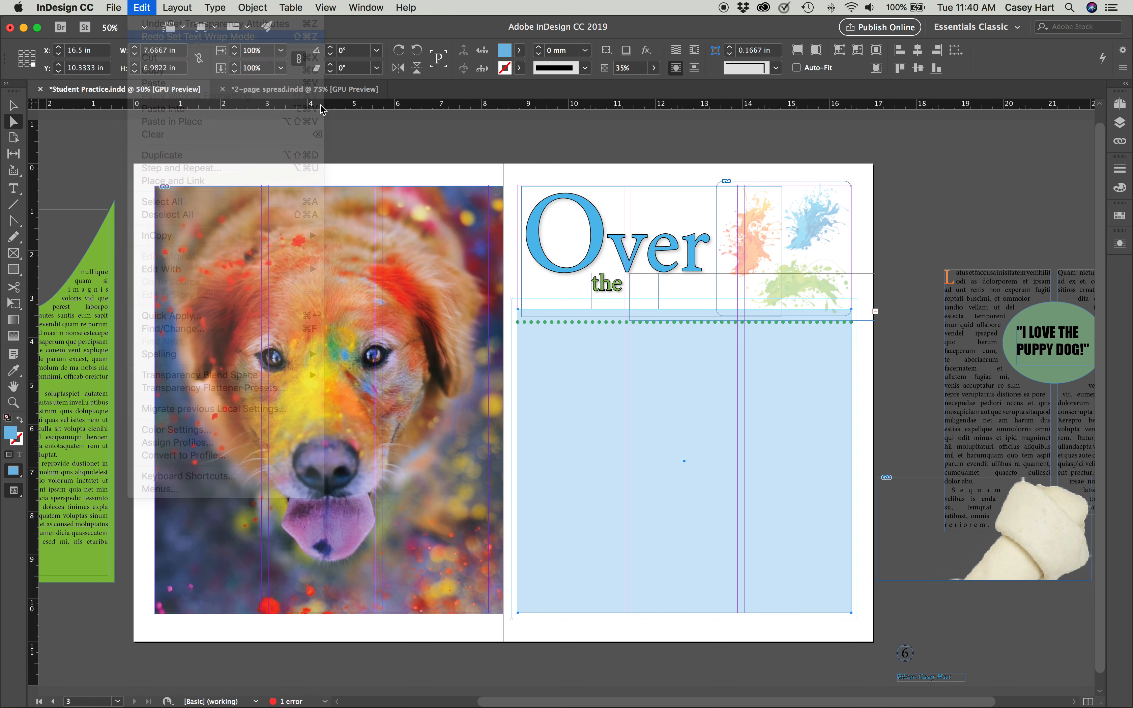
Shorten the blue rectangle to about 6.47 in high below the dotted line, and add an anchor point midway along its upper edge.
key(v)
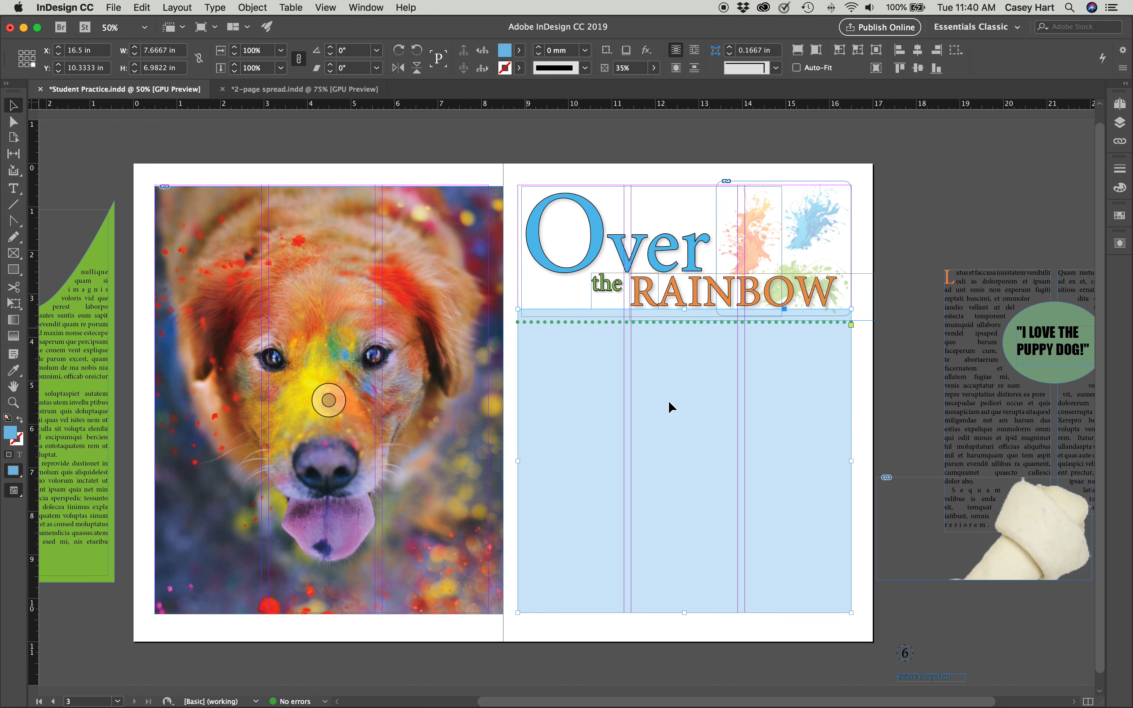
drag(684, 309, 685, 331)
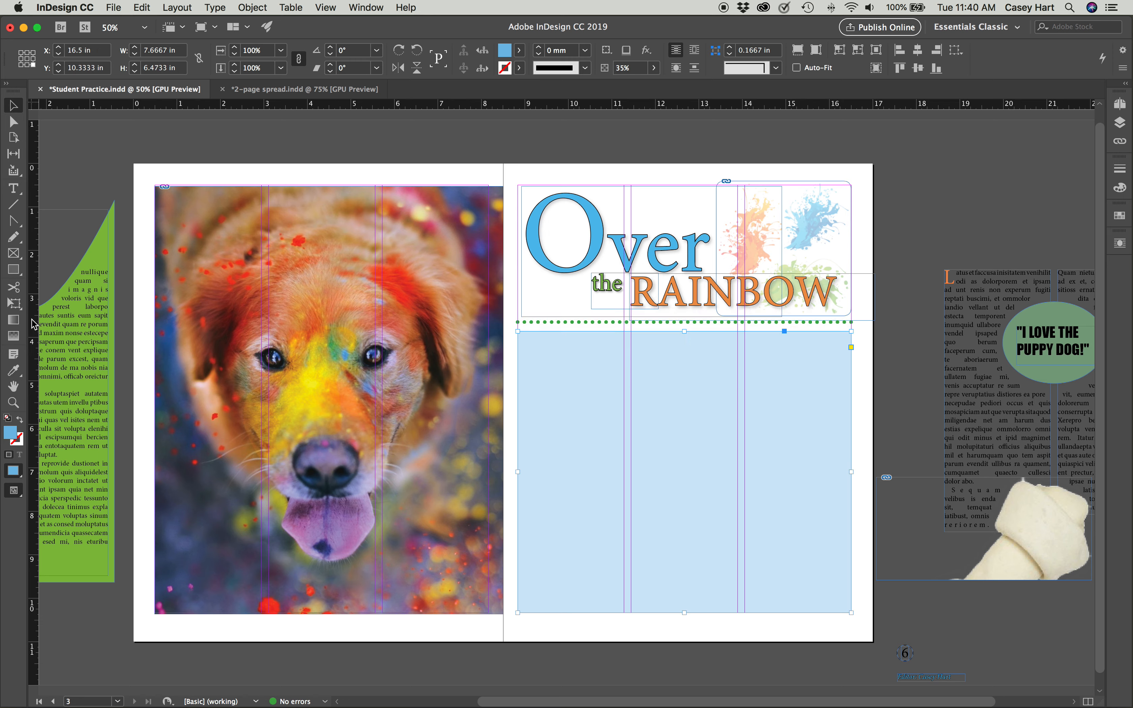
click(16, 228)
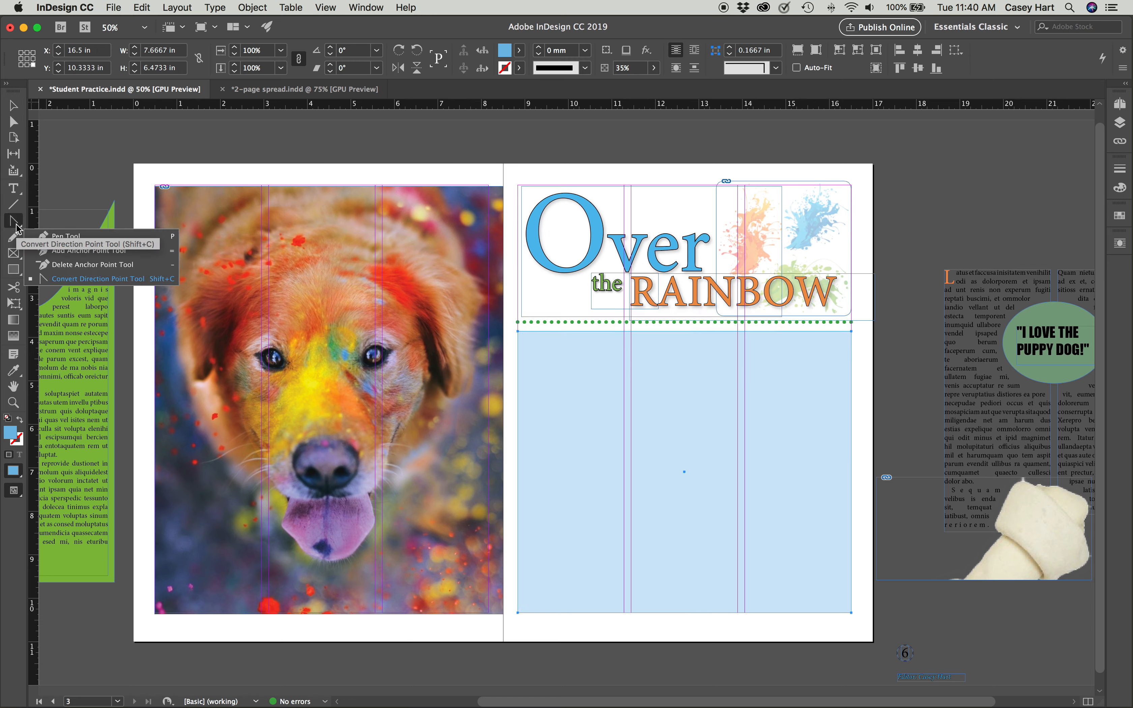
click(87, 238)
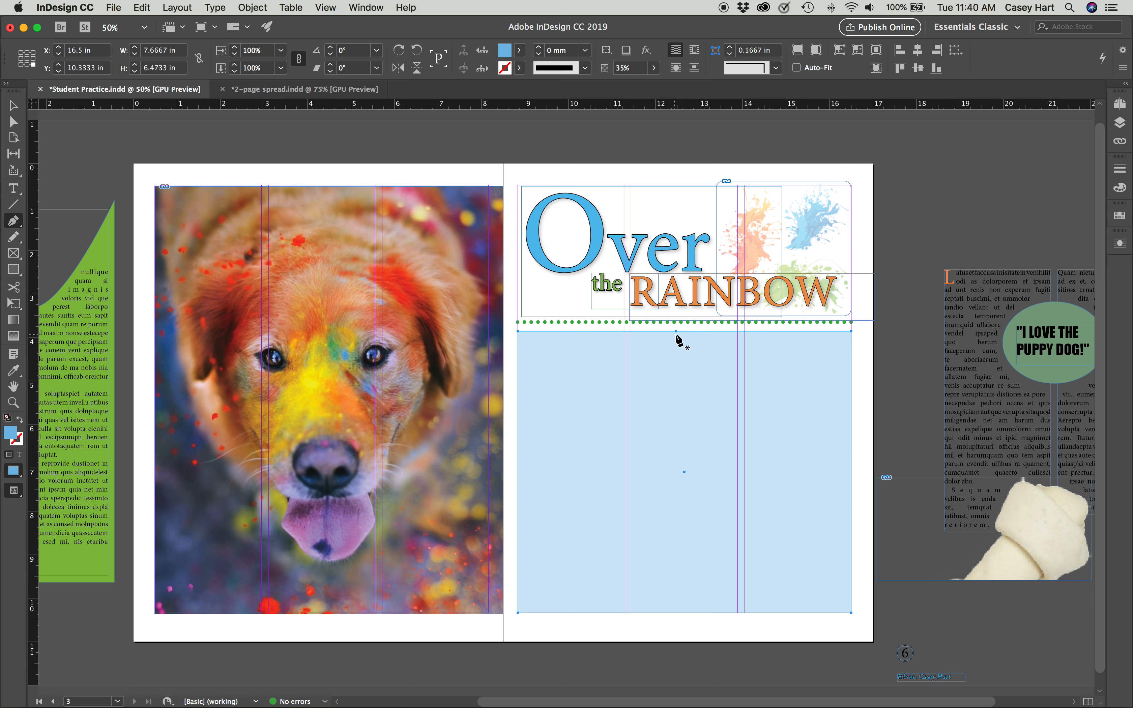
Pull the new middle anchor point straight down to about Y 4.54 in, forming a shallow V in the upper edge.
click(13, 122)
drag(676, 334, 678, 361)
click(862, 342)
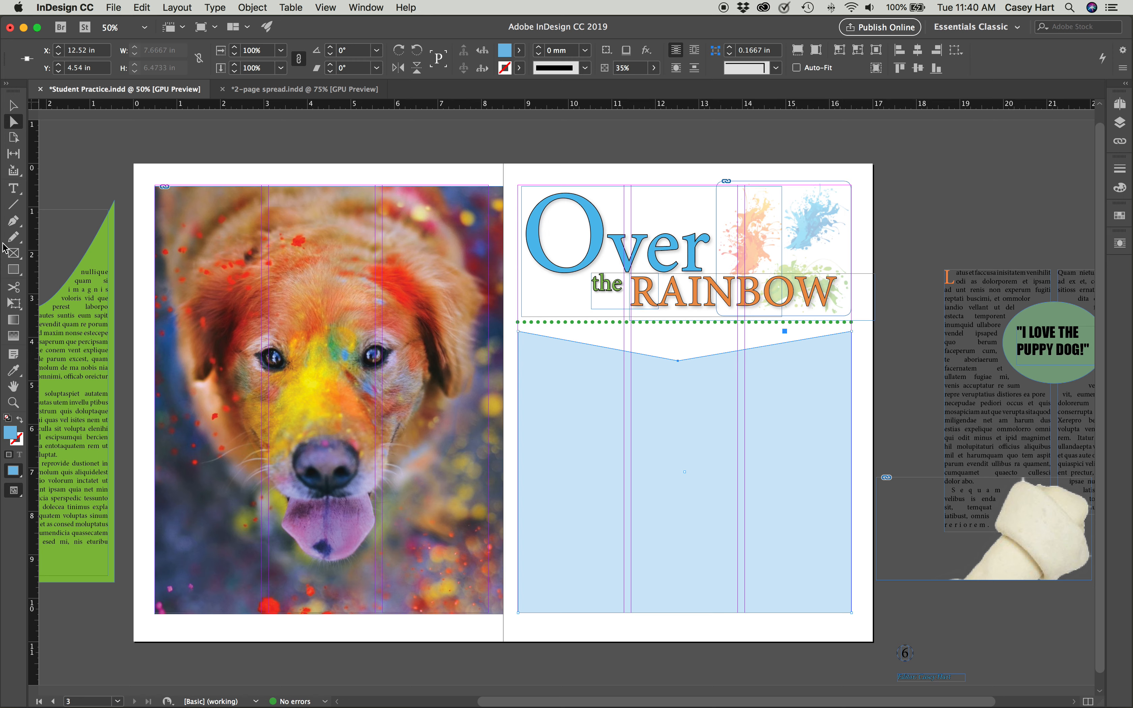
Convert the middle anchor point to a smooth point with long horizontal handles, curving the shape's upper edge into a shallow dip.
click(16, 224)
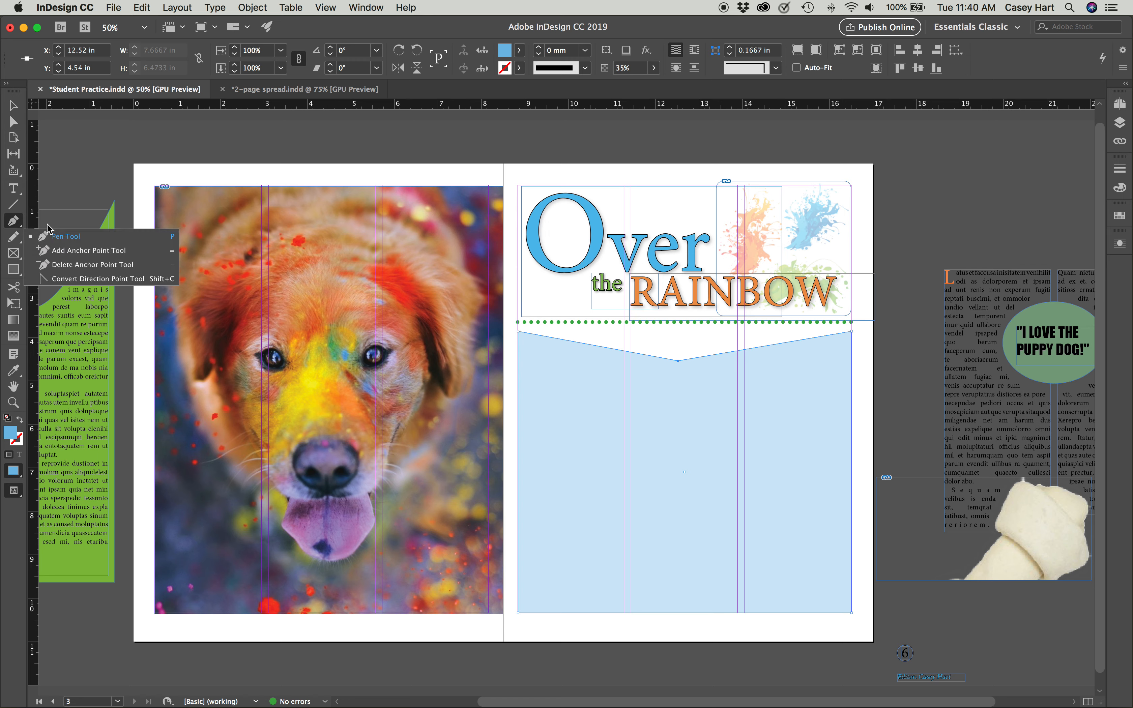
click(71, 278)
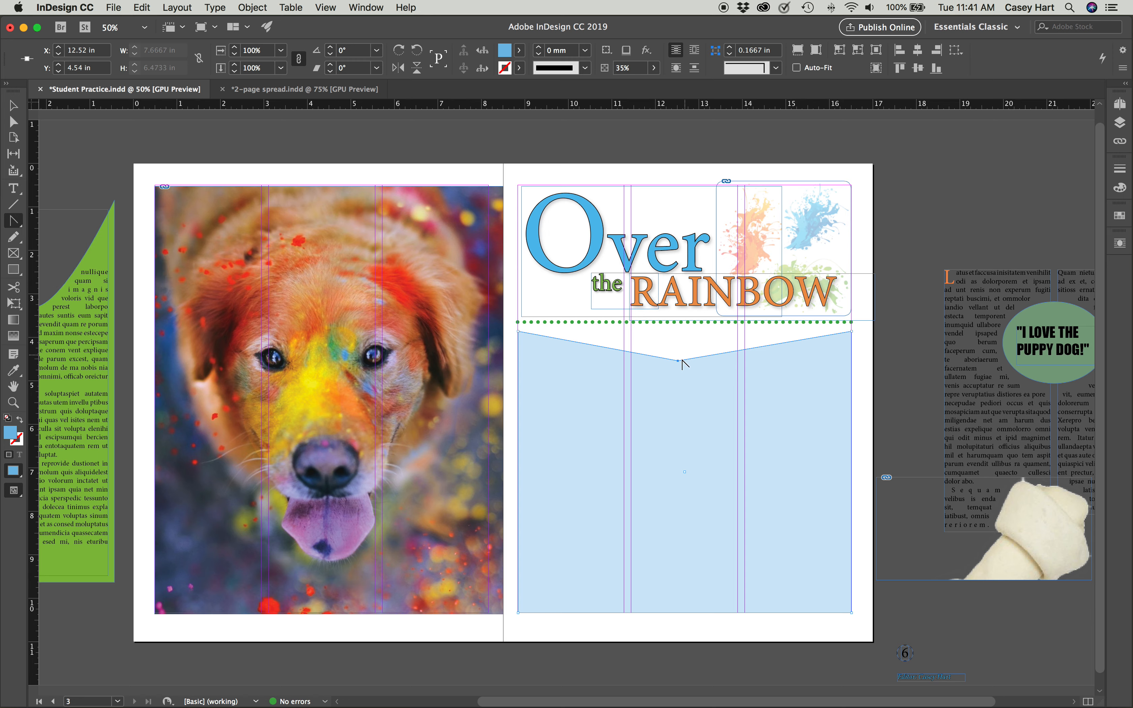
drag(677, 361, 580, 361)
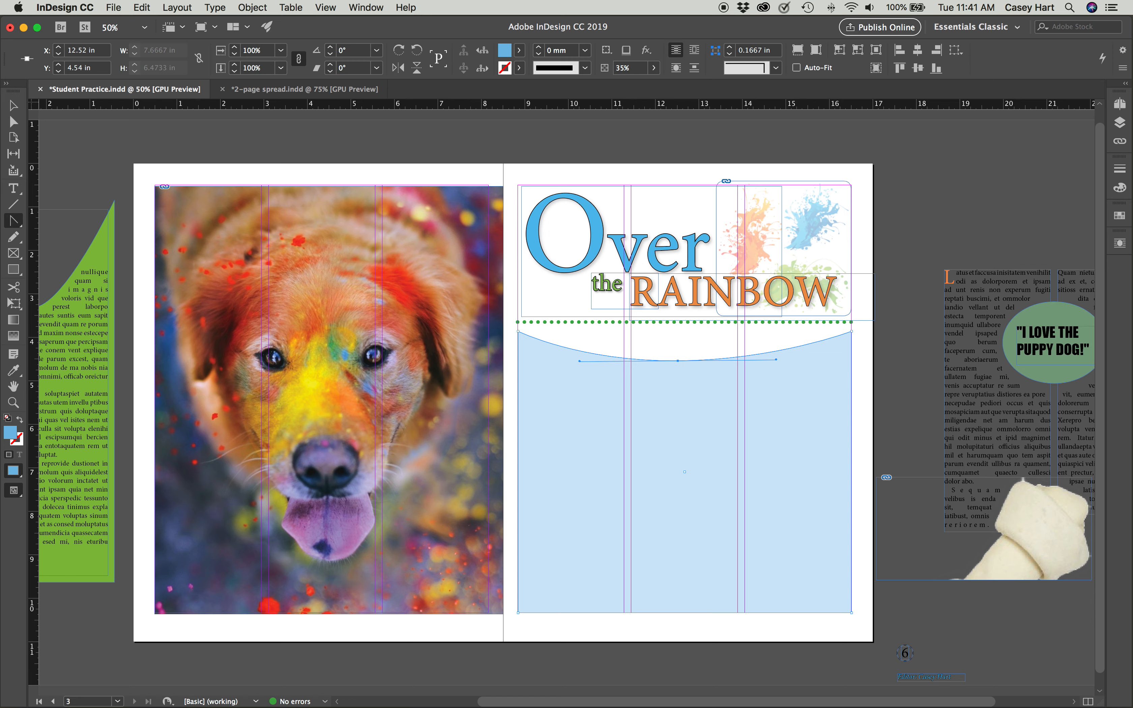
click(14, 106)
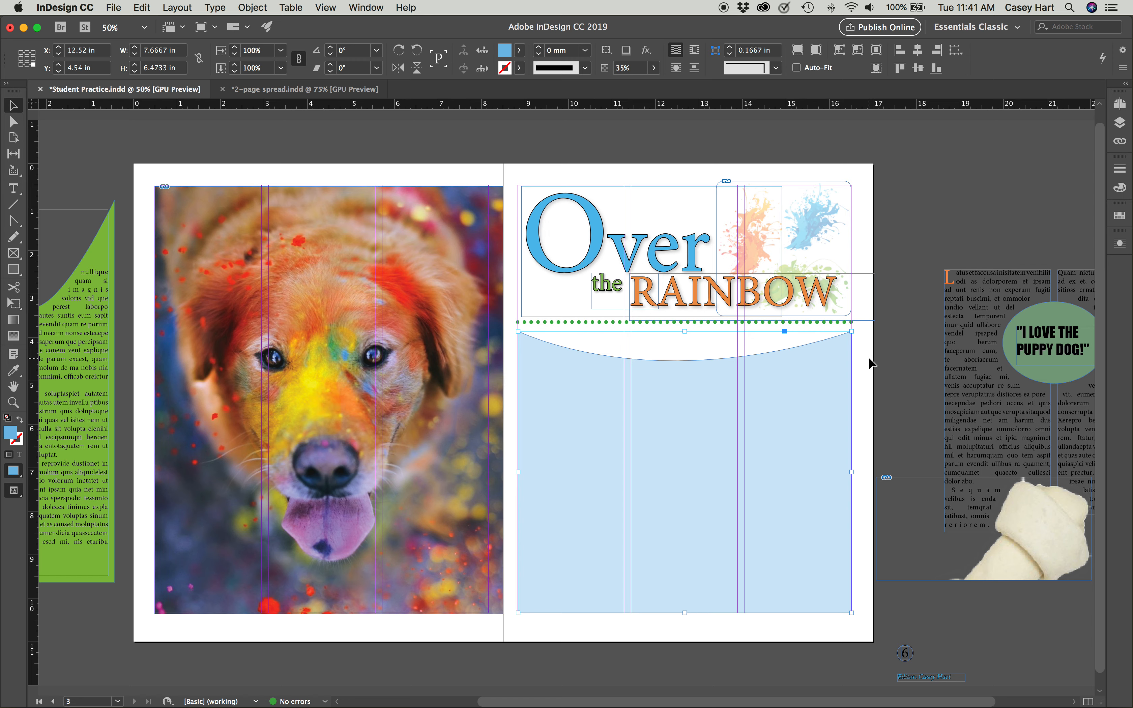
Move the threaded three-column text frames from the pasteboard onto the blue curved shape, aligned to the right page's column guides.
click(901, 353)
click(729, 416)
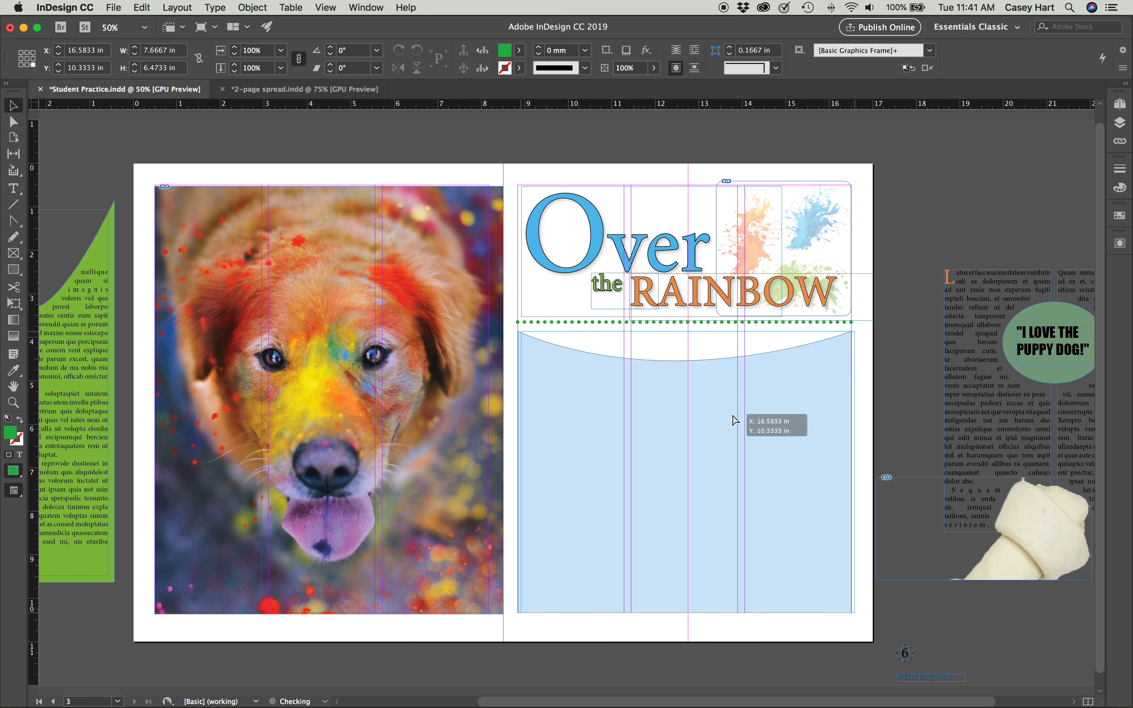
click(894, 387)
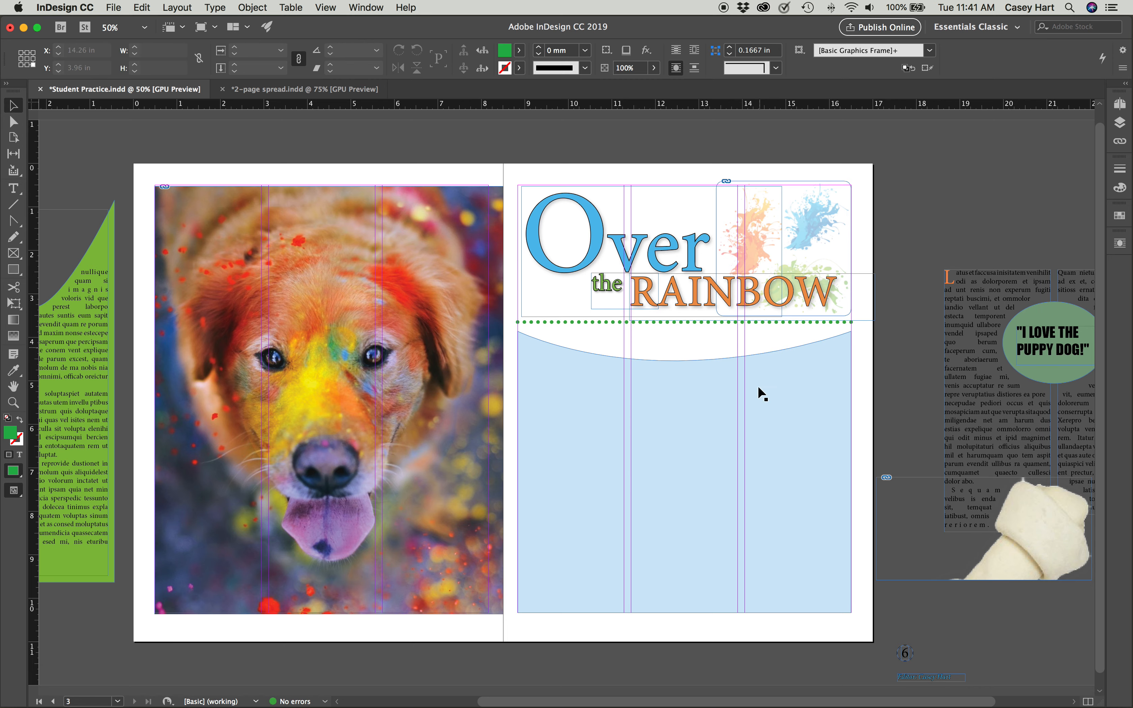
scroll(988, 221, right, 5)
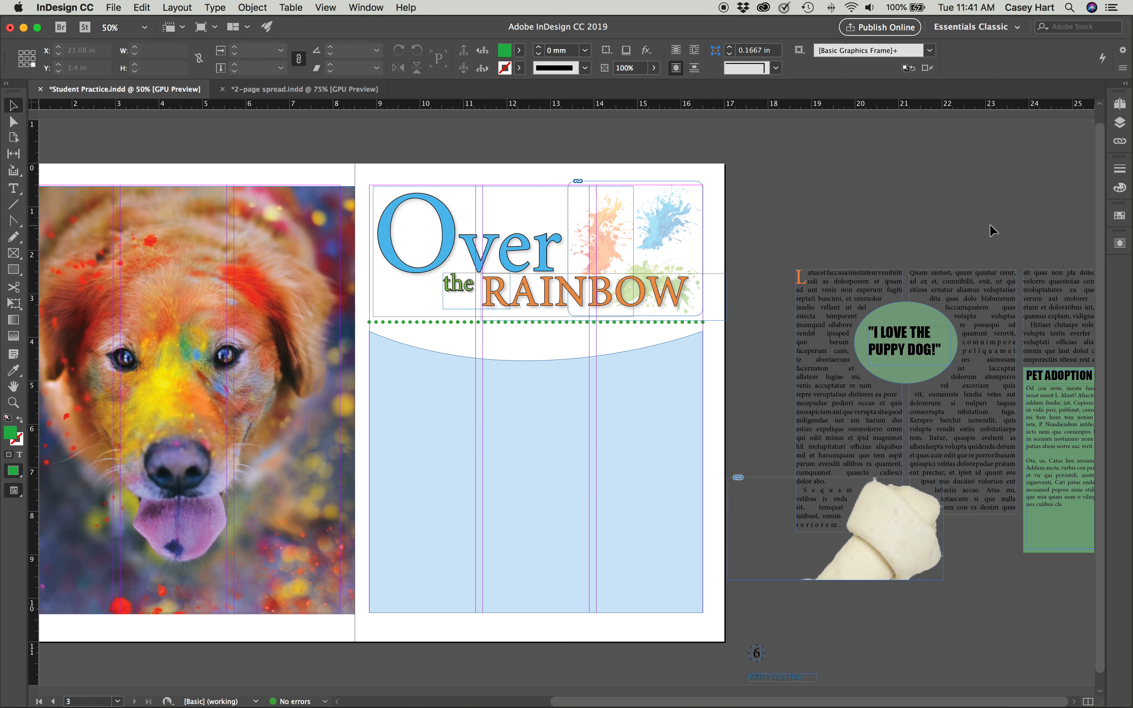
click(907, 284)
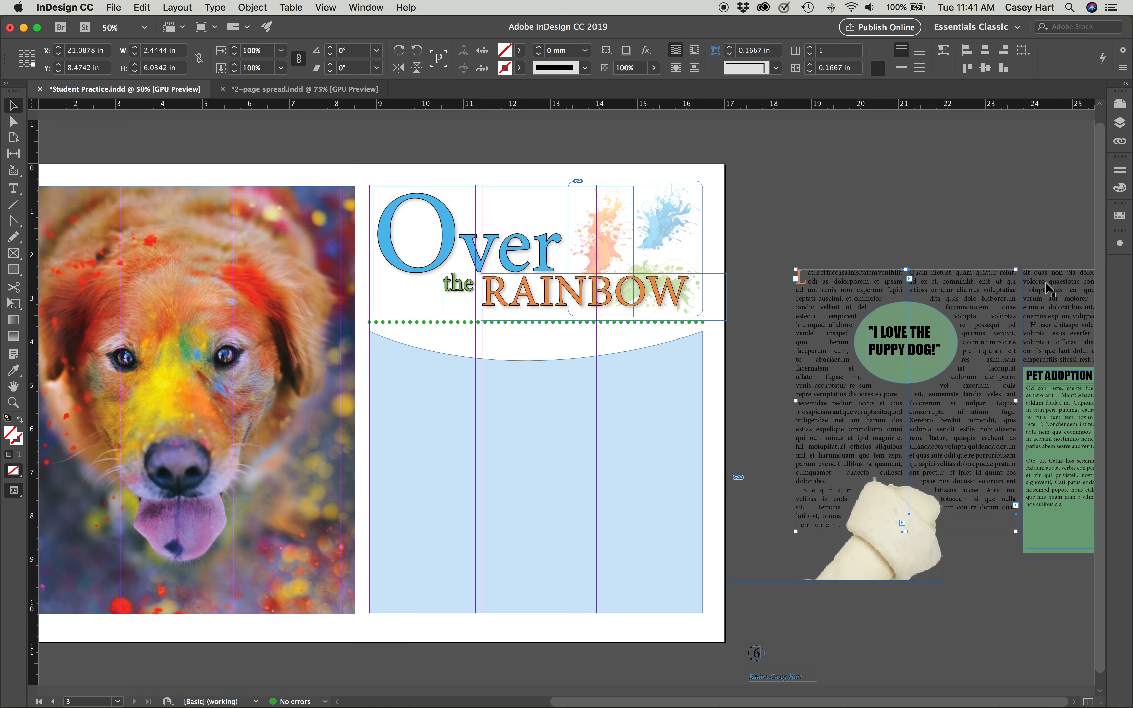
drag(805, 293, 406, 373)
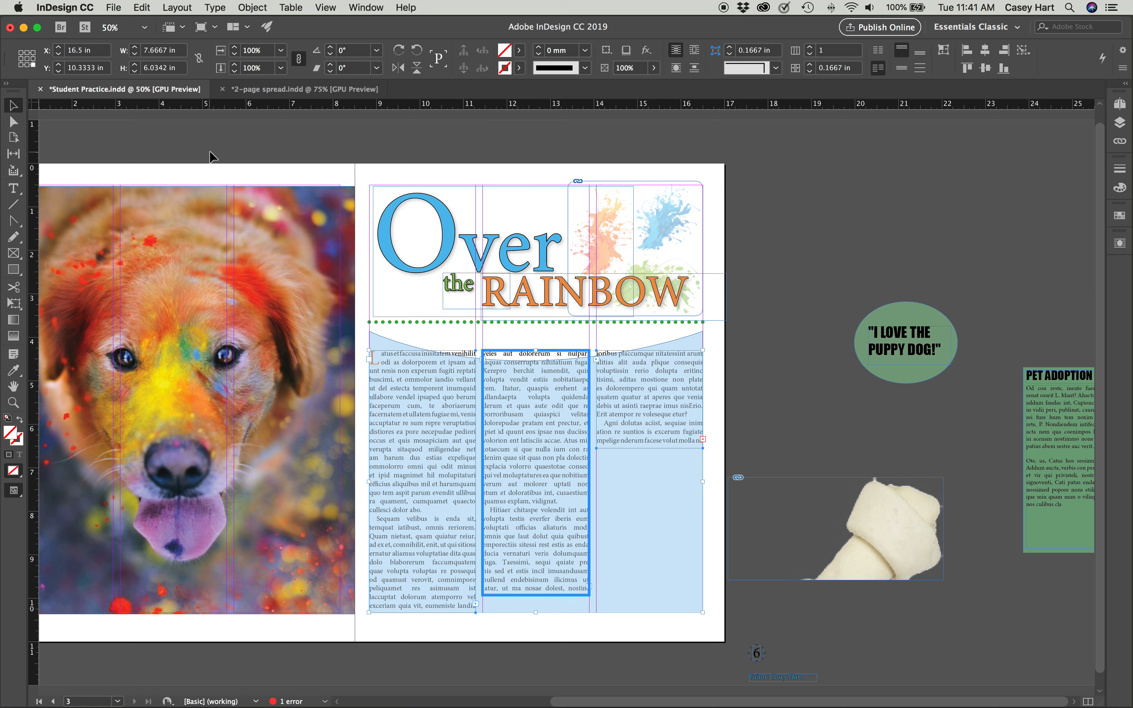
Send the blue curved shape behind the text columns.
click(525, 503)
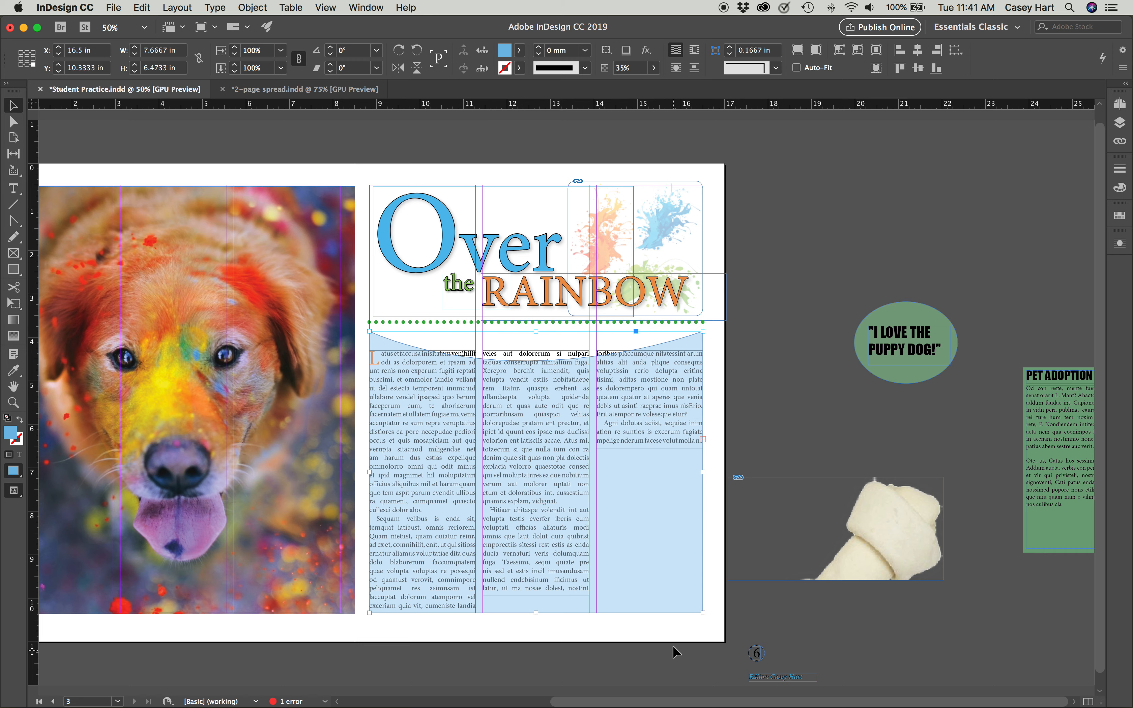
right_click(674, 574)
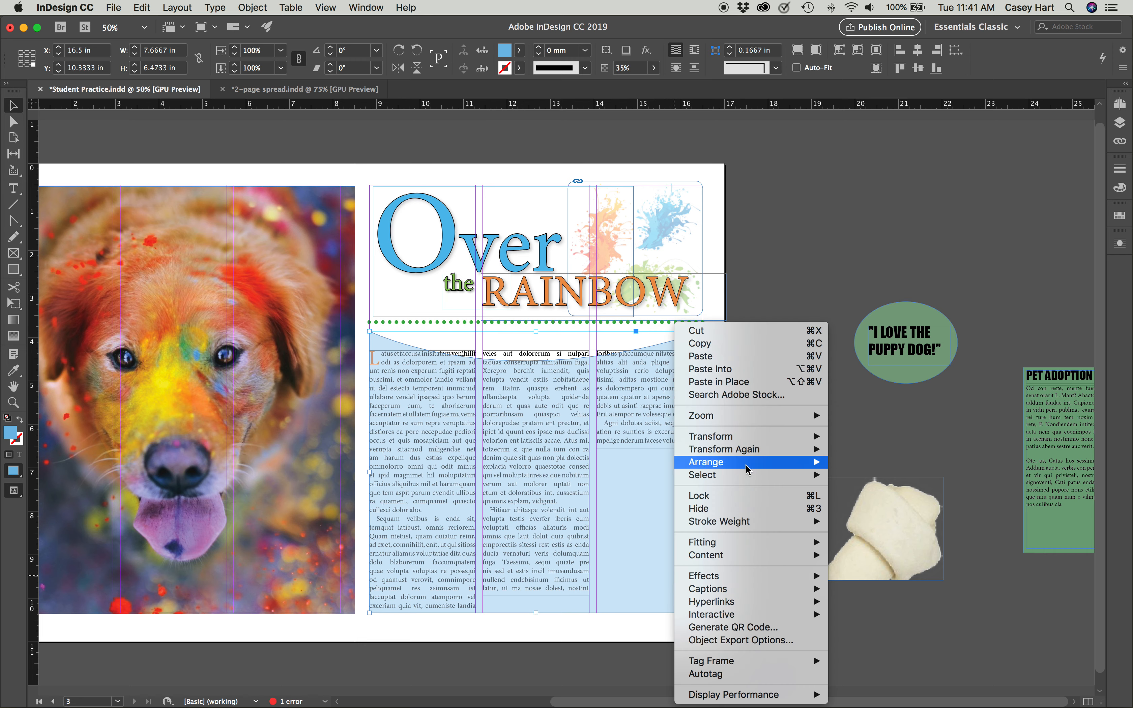
mouse_move(744, 468)
click(856, 474)
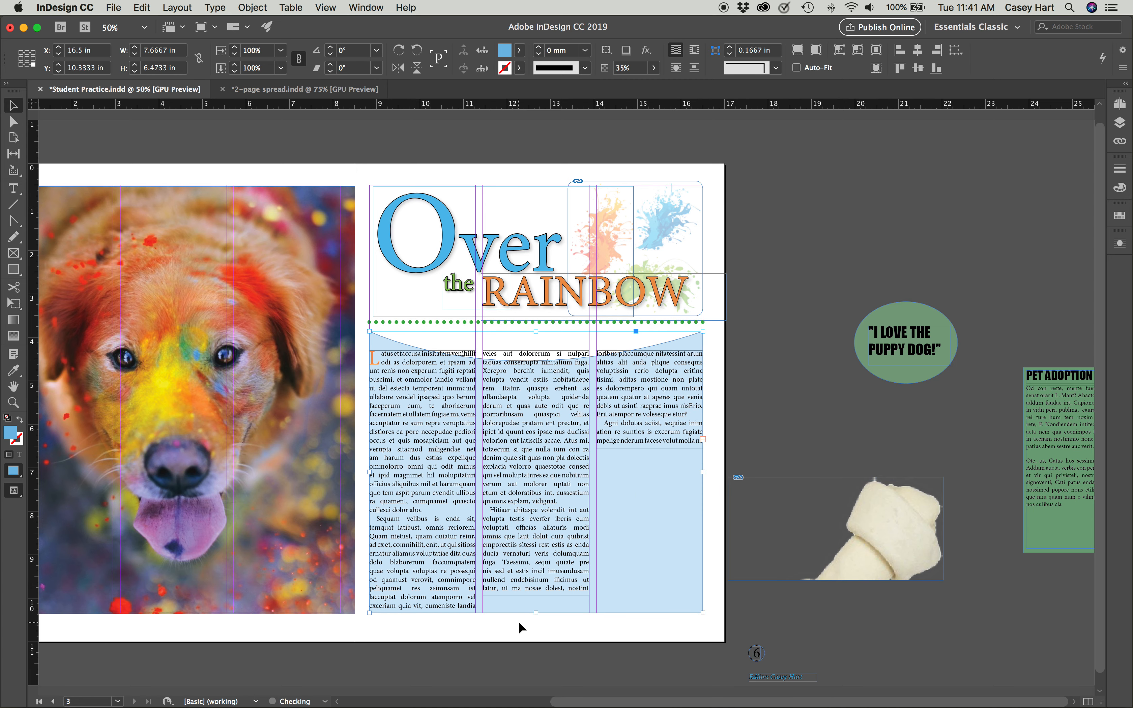
Extend the middle and right text columns down to the bottom margin, making the right column about 6.03 in high.
click(543, 564)
drag(533, 596, 533, 612)
click(652, 430)
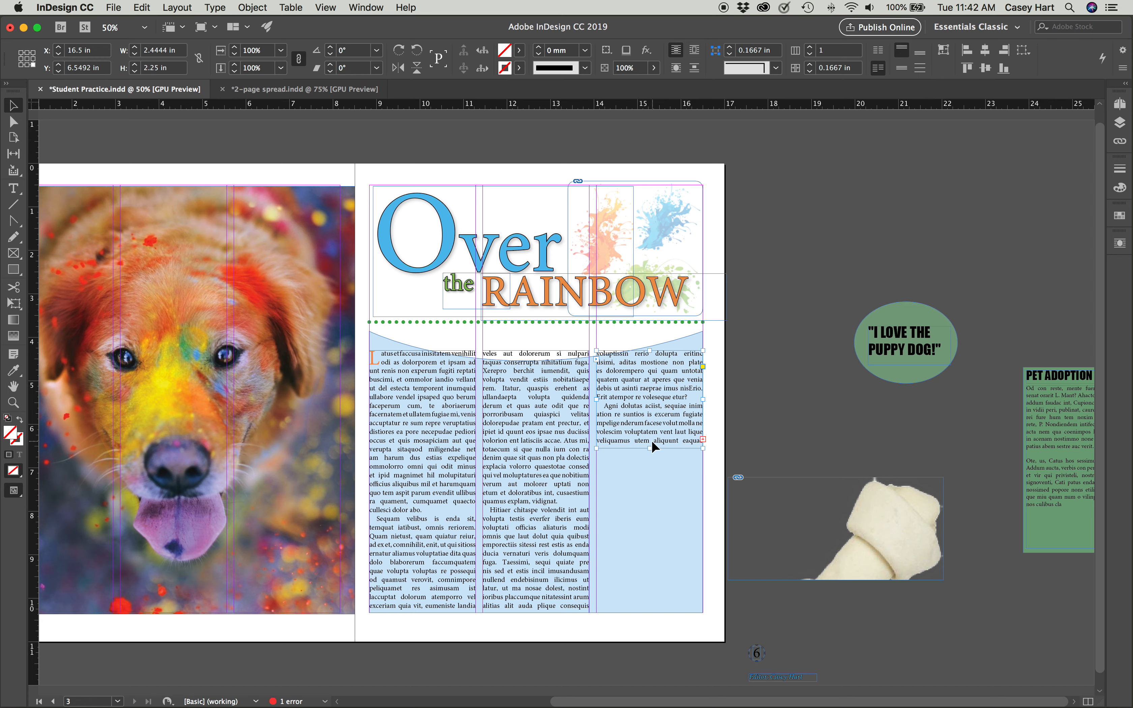
drag(649, 450, 648, 612)
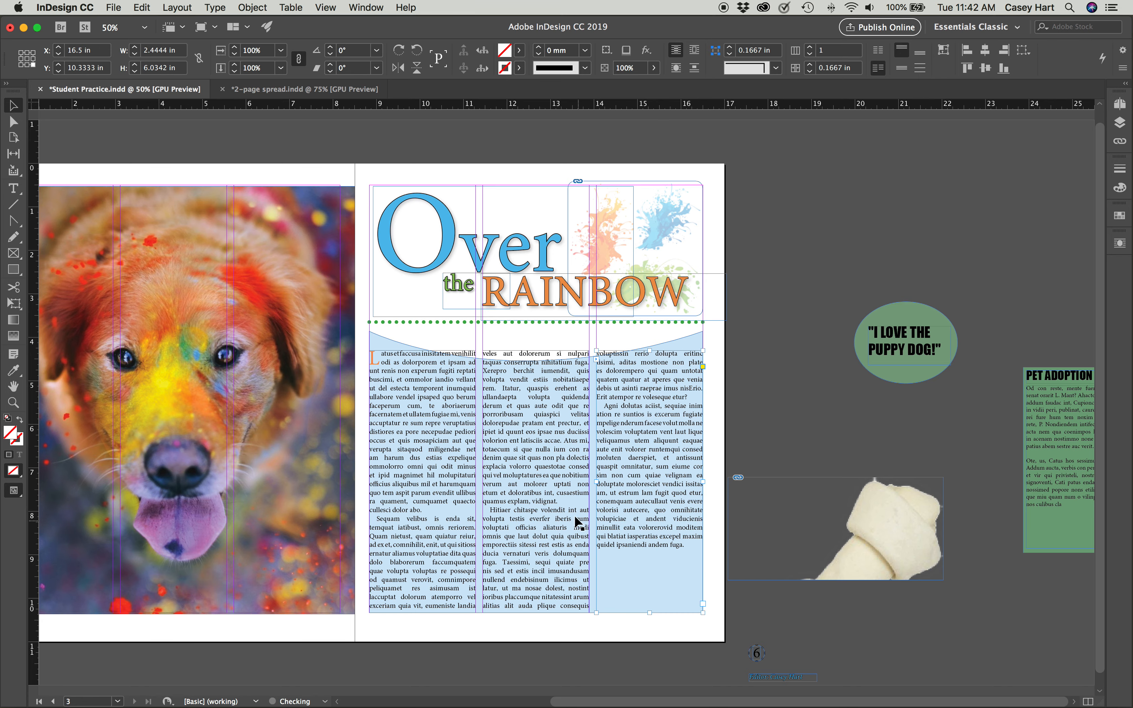
Select all the text in the threaded columns and check its font size.
double_click(546, 454)
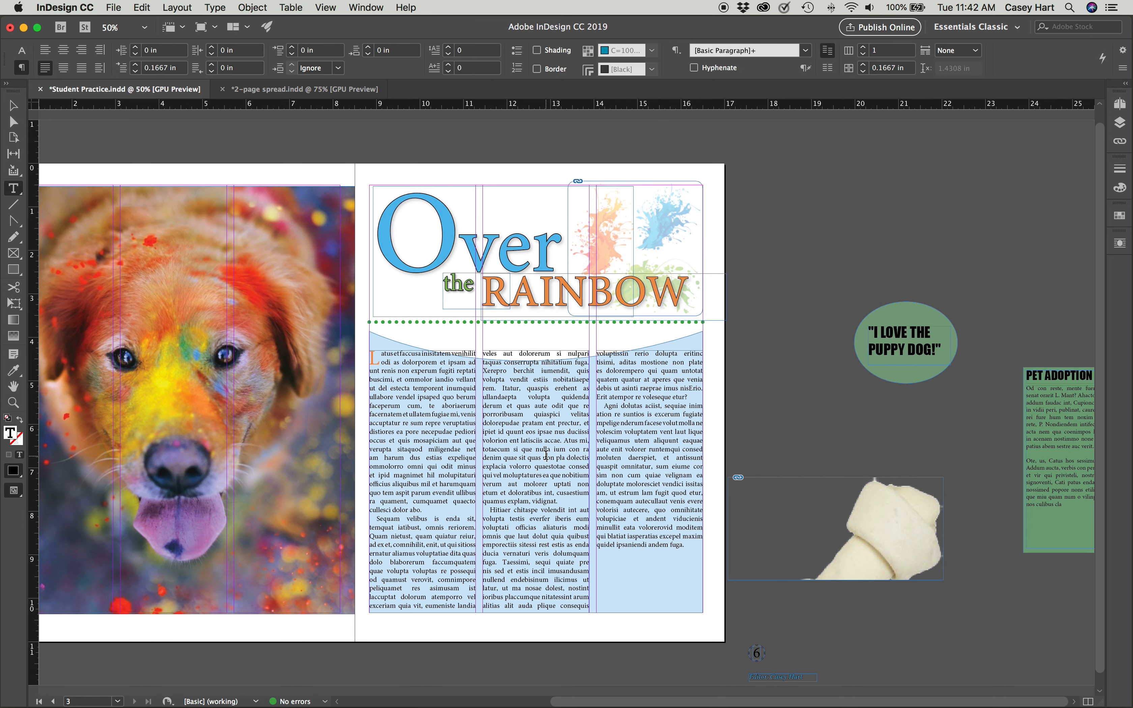
triple_click(545, 454)
key(super+a)
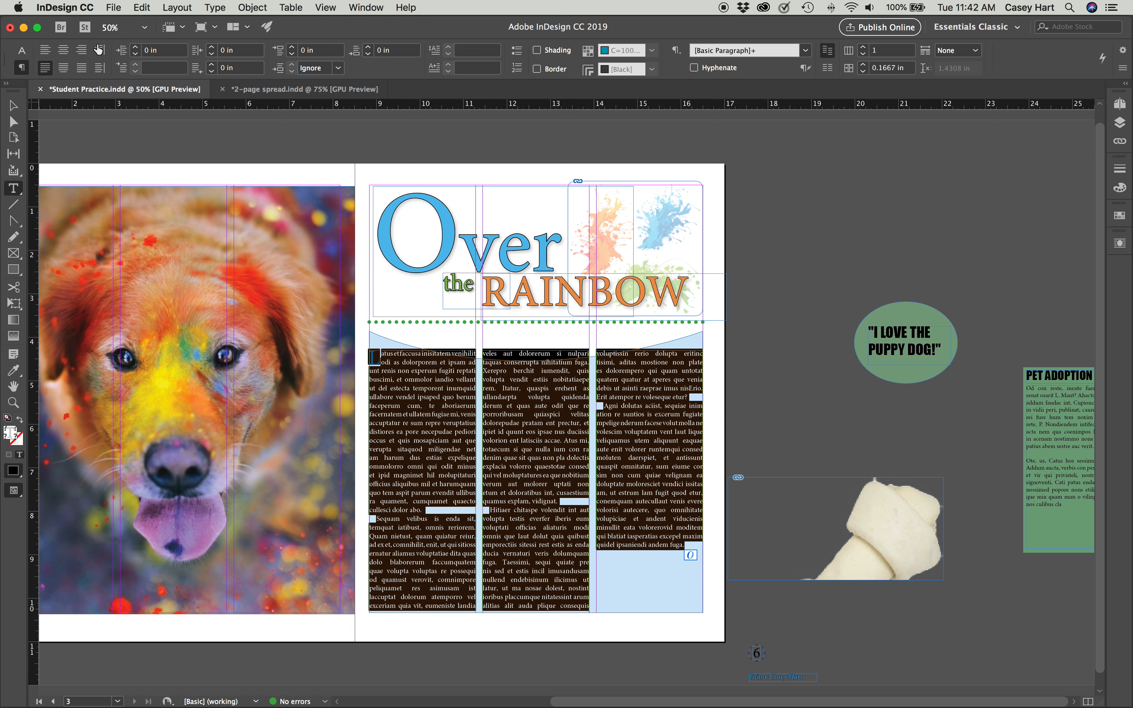
click(27, 54)
click(183, 54)
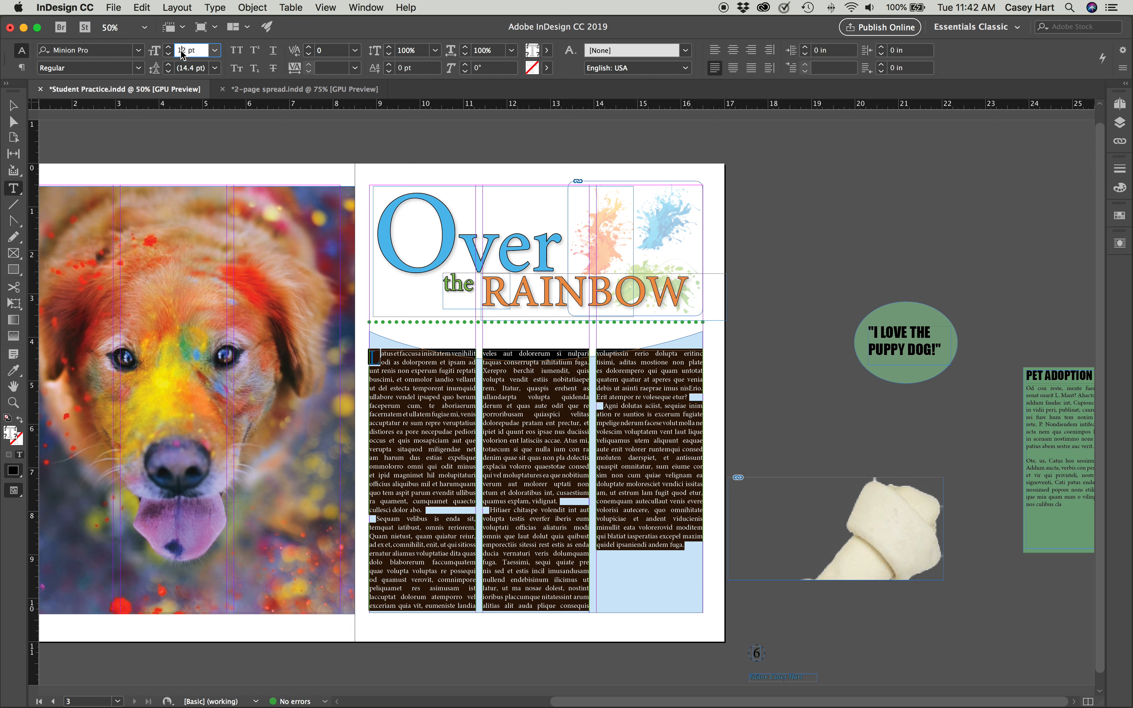
click(687, 546)
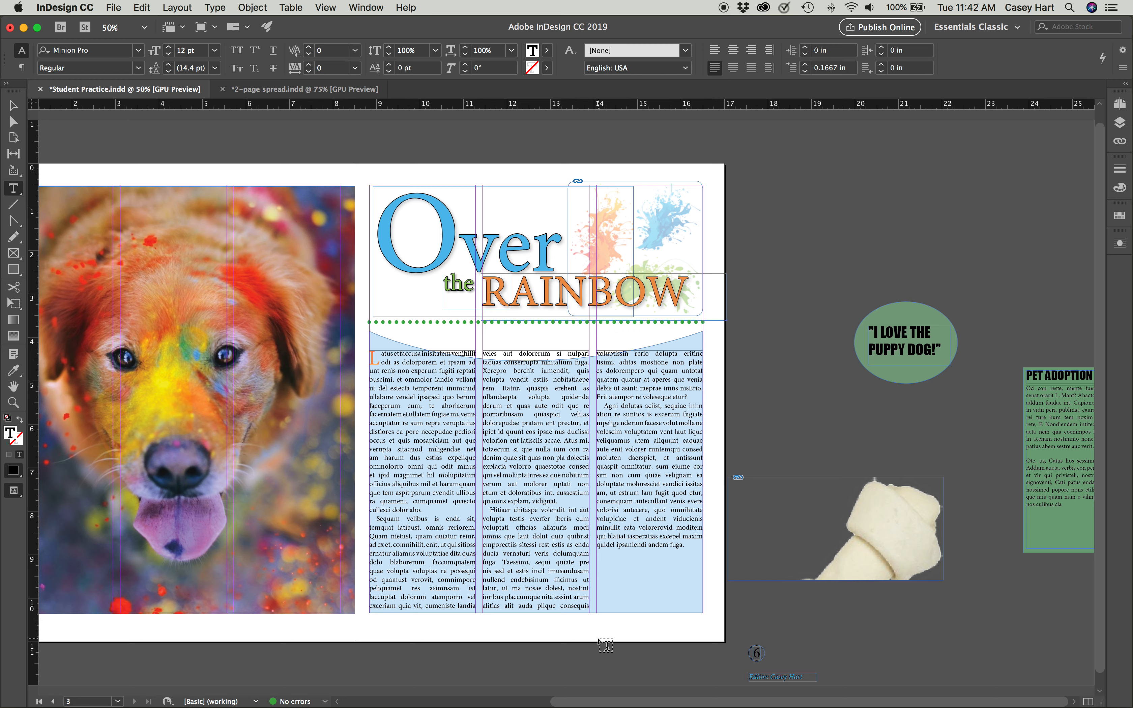
Apply an object-shape text wrap to the blue curved shape and invert it so the columns' text stays inside the shape.
click(6, 107)
scroll(557, 302, left, 6)
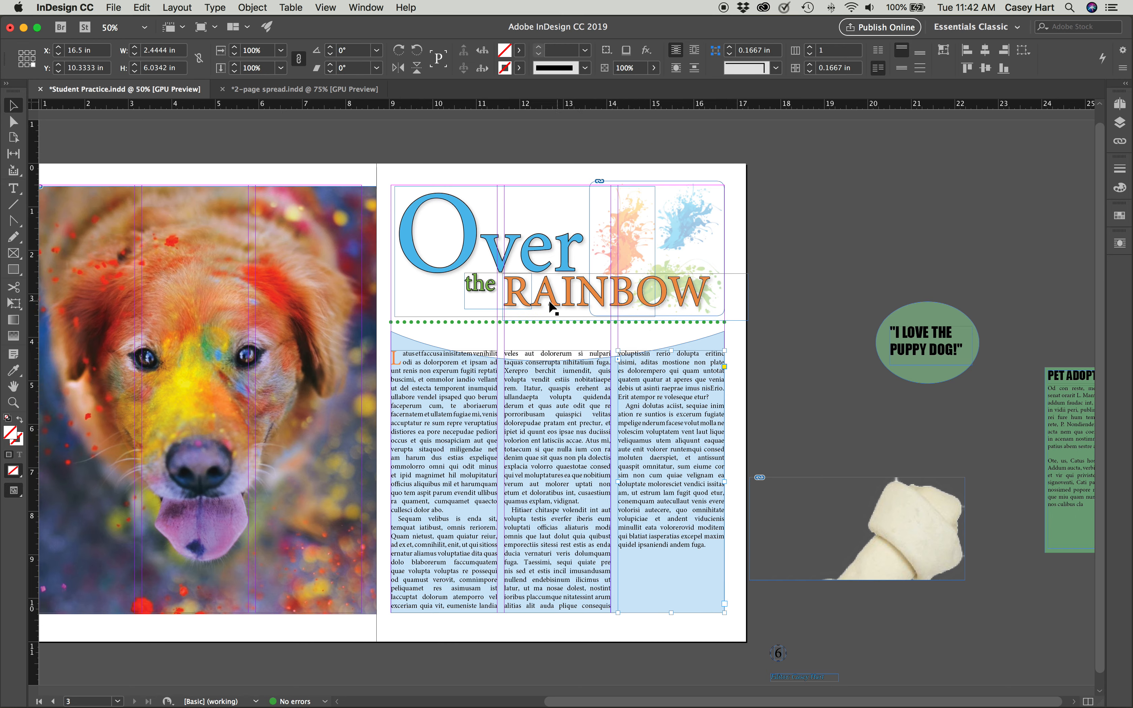
scroll(494, 294, left, 4)
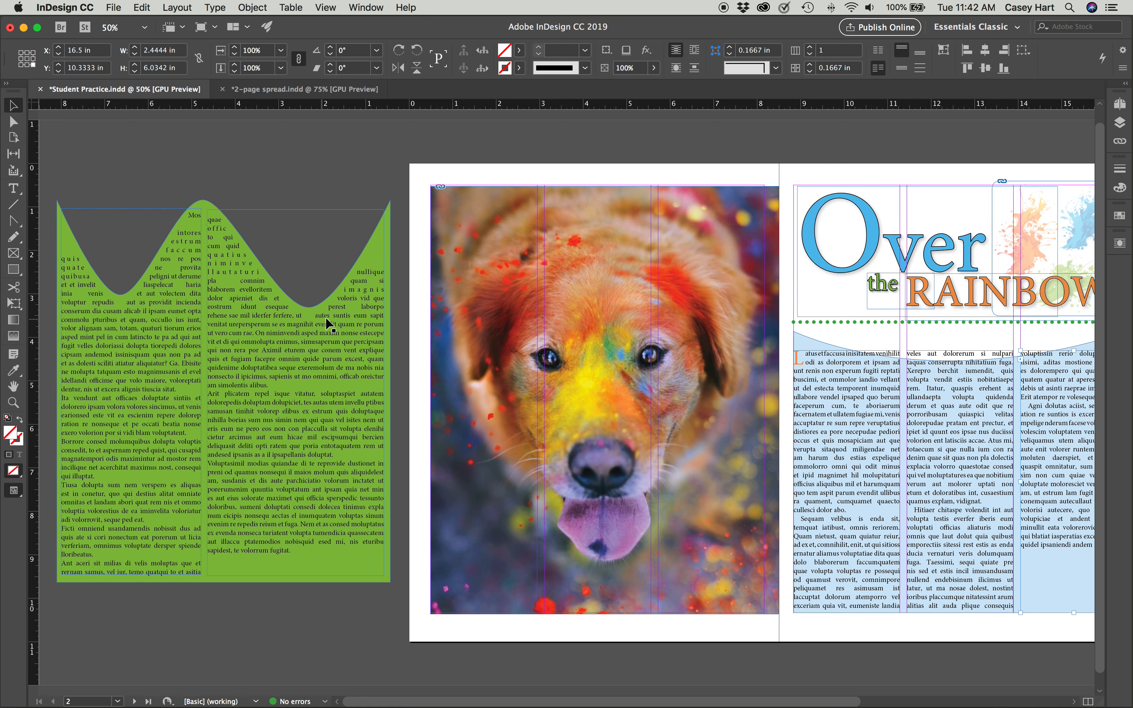
scroll(436, 313, right, 4)
scroll(435, 310, right, 2)
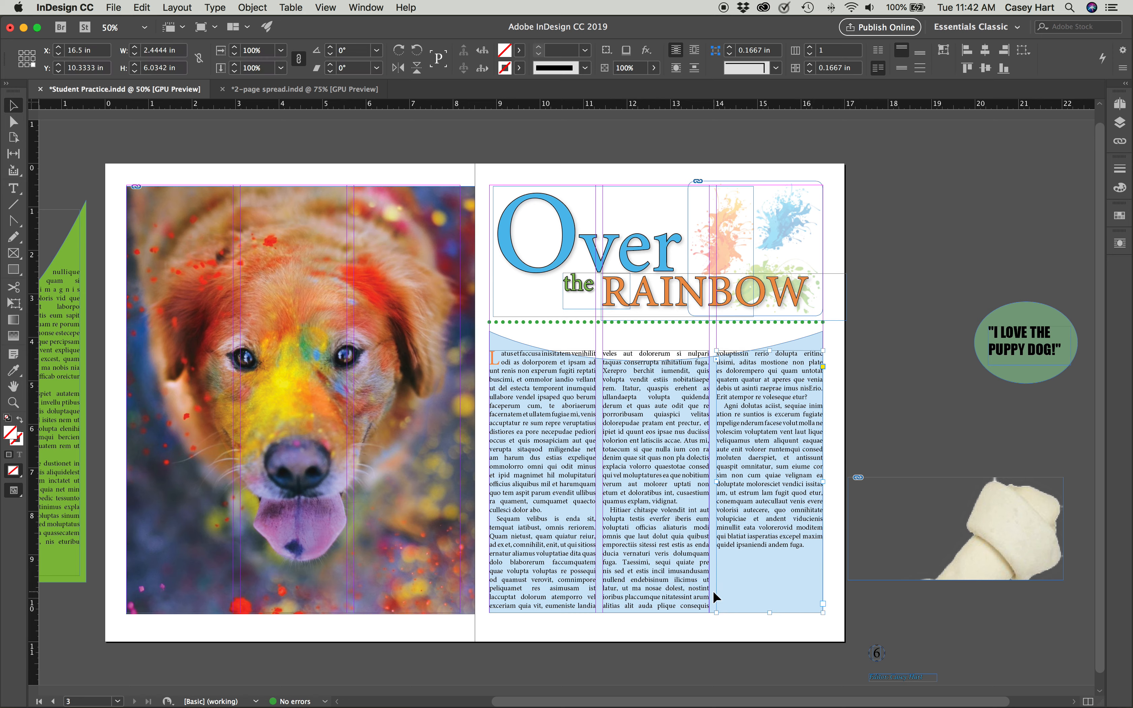
click(502, 347)
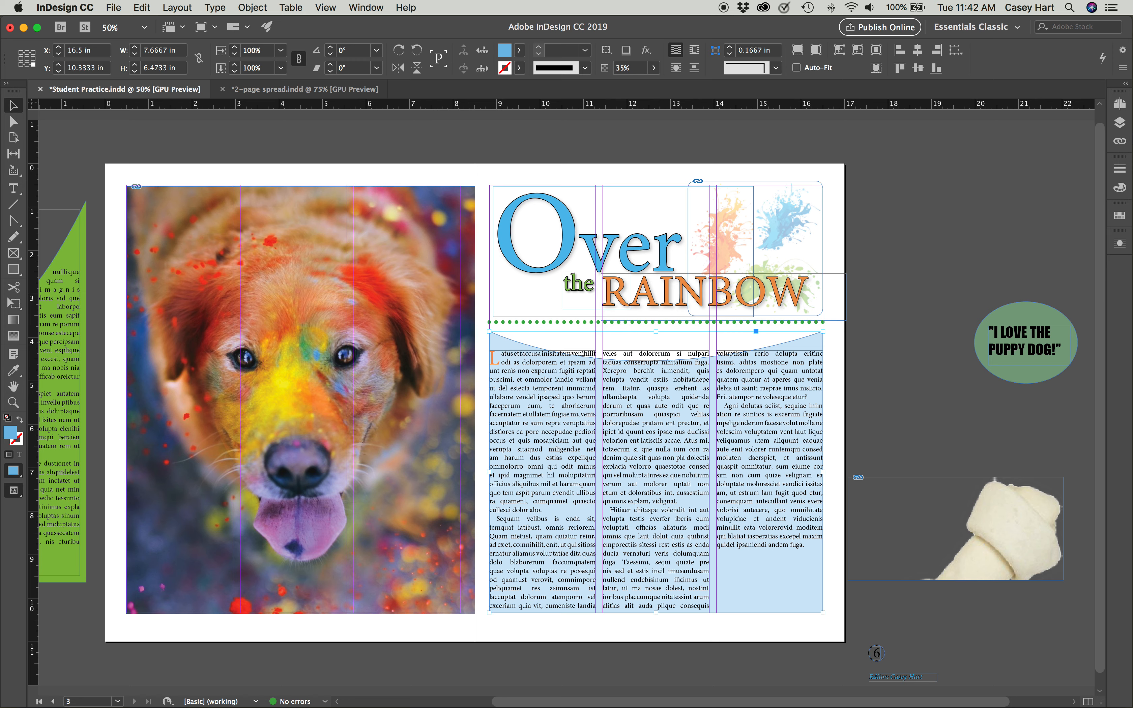
click(1120, 244)
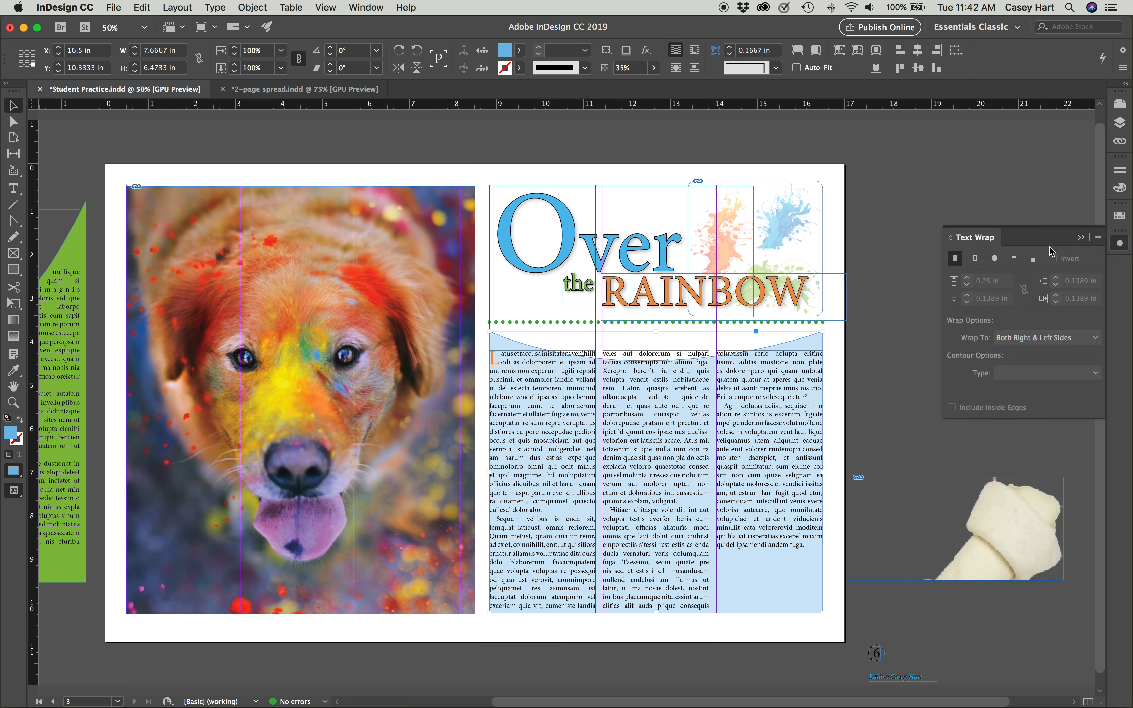
click(990, 261)
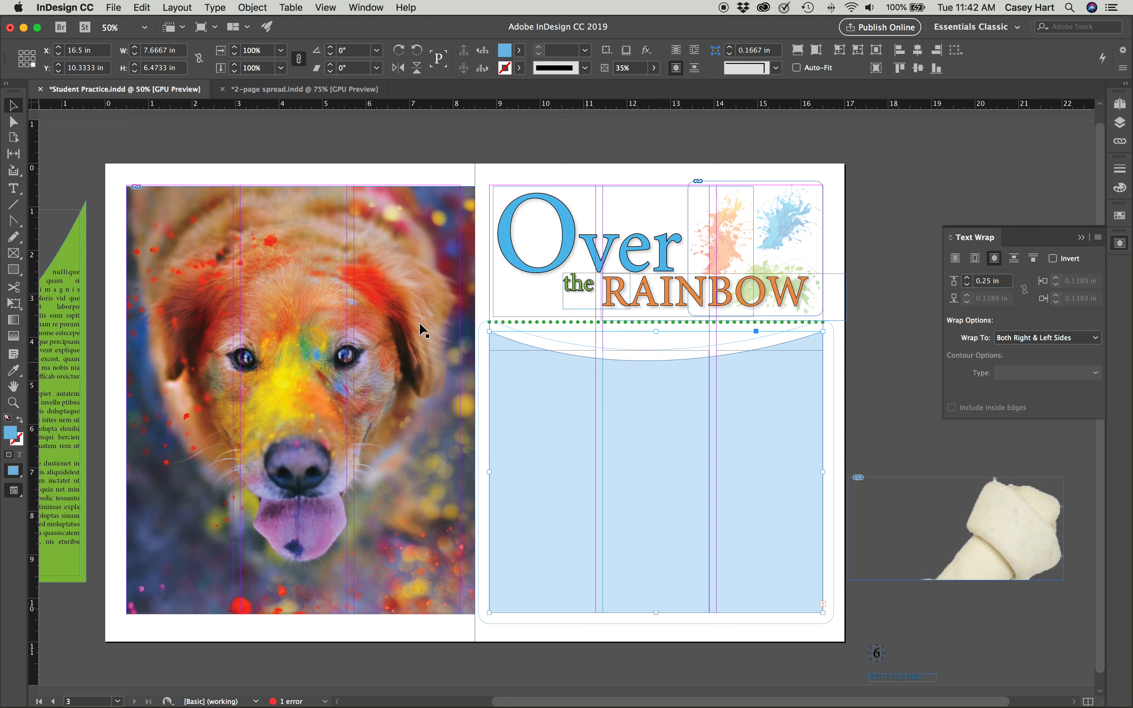
scroll(568, 392, left, 5)
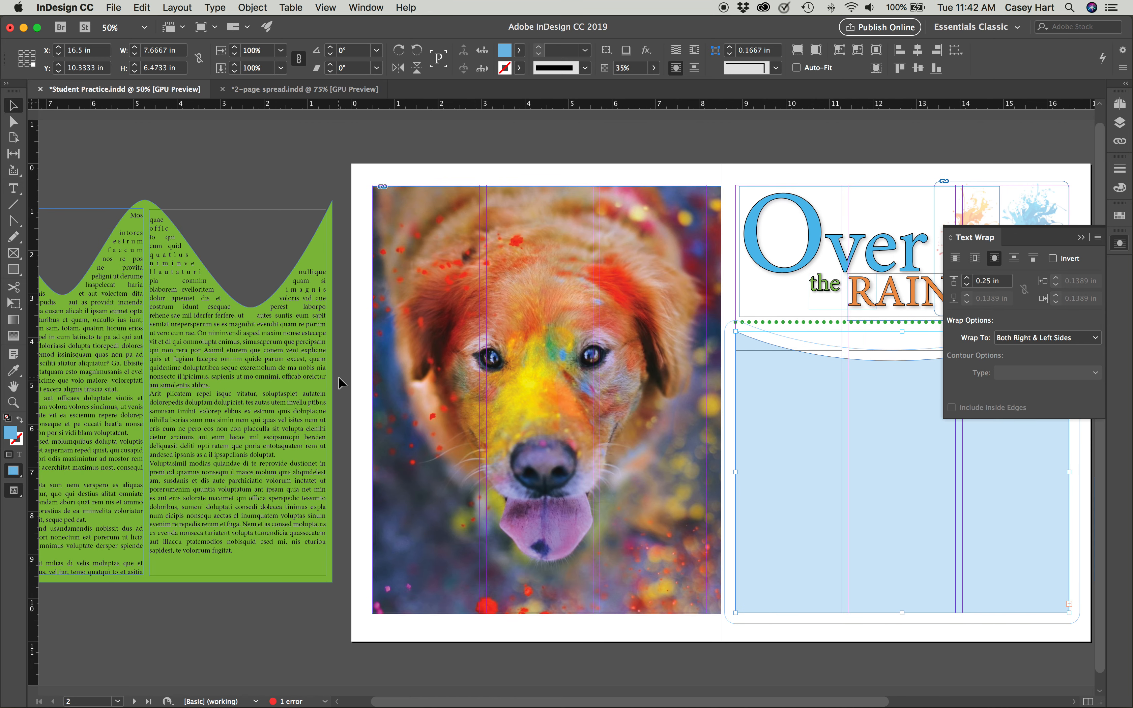
scroll(818, 444, right, 3)
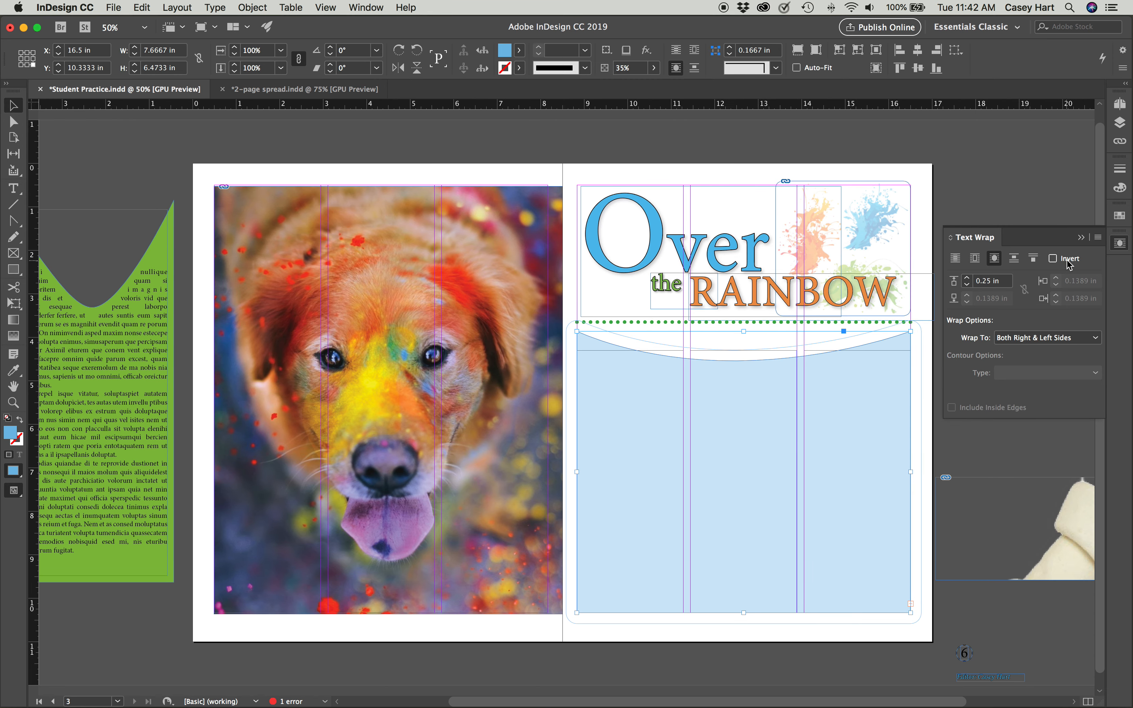
click(1053, 258)
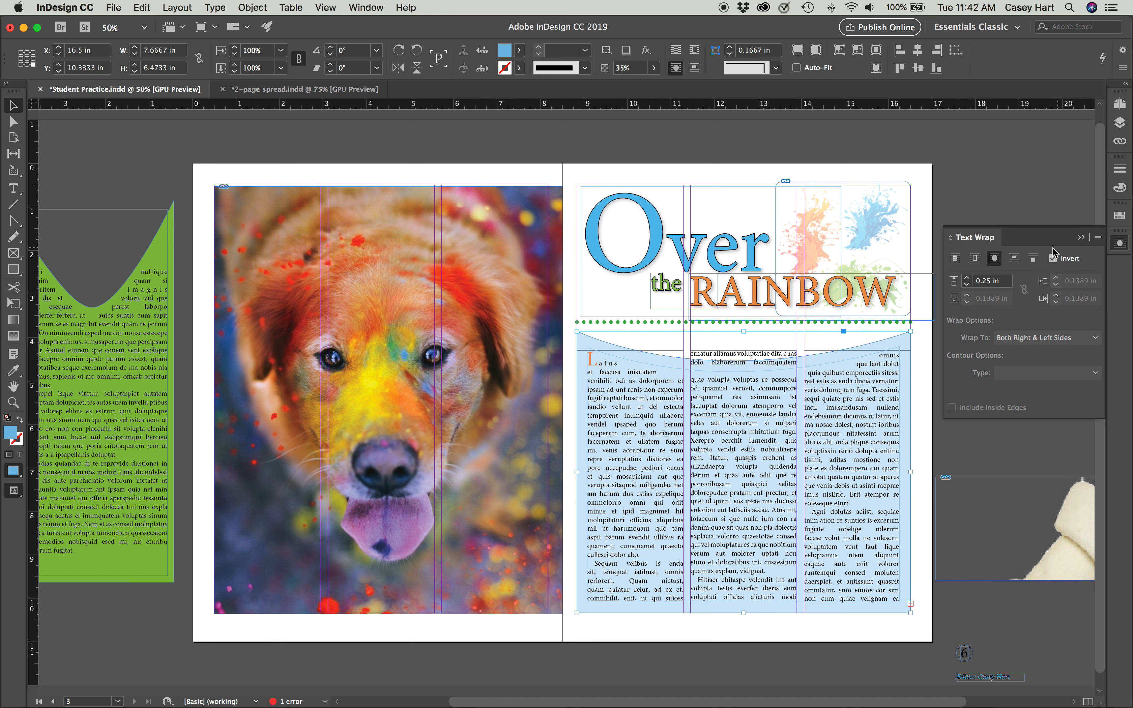
Reduce the blue shape's text wrap offset to 0.0625 in.
click(967, 285)
click(967, 285)
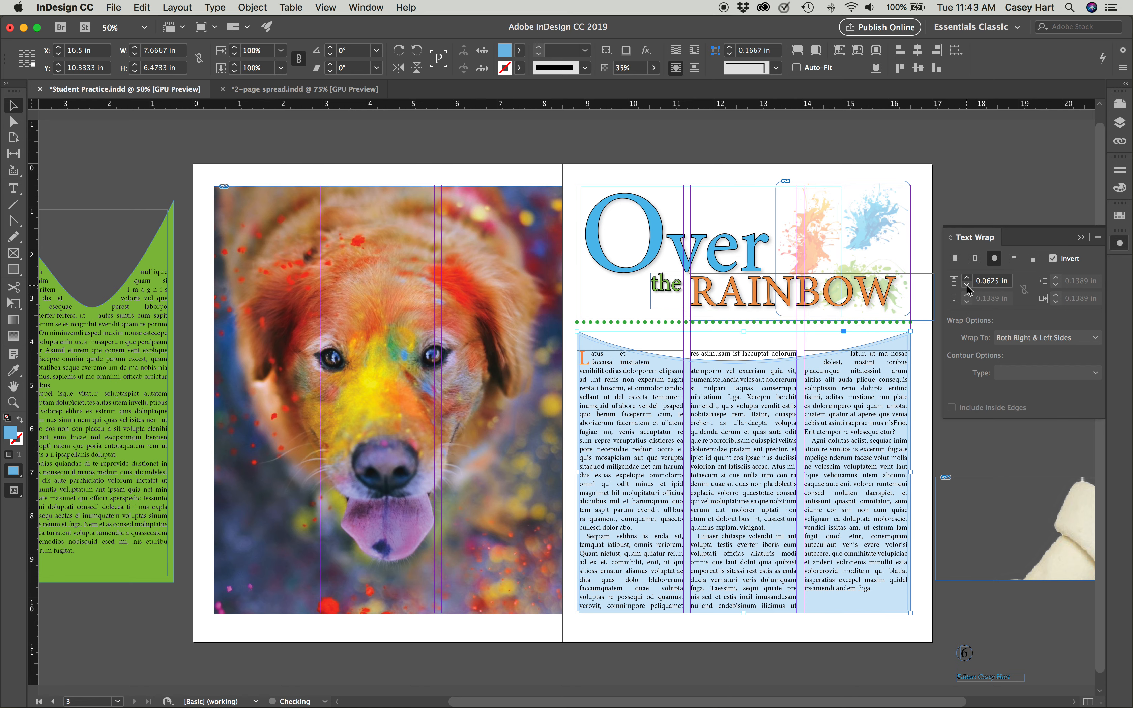
click(967, 285)
click(967, 277)
scroll(653, 334, left, 1)
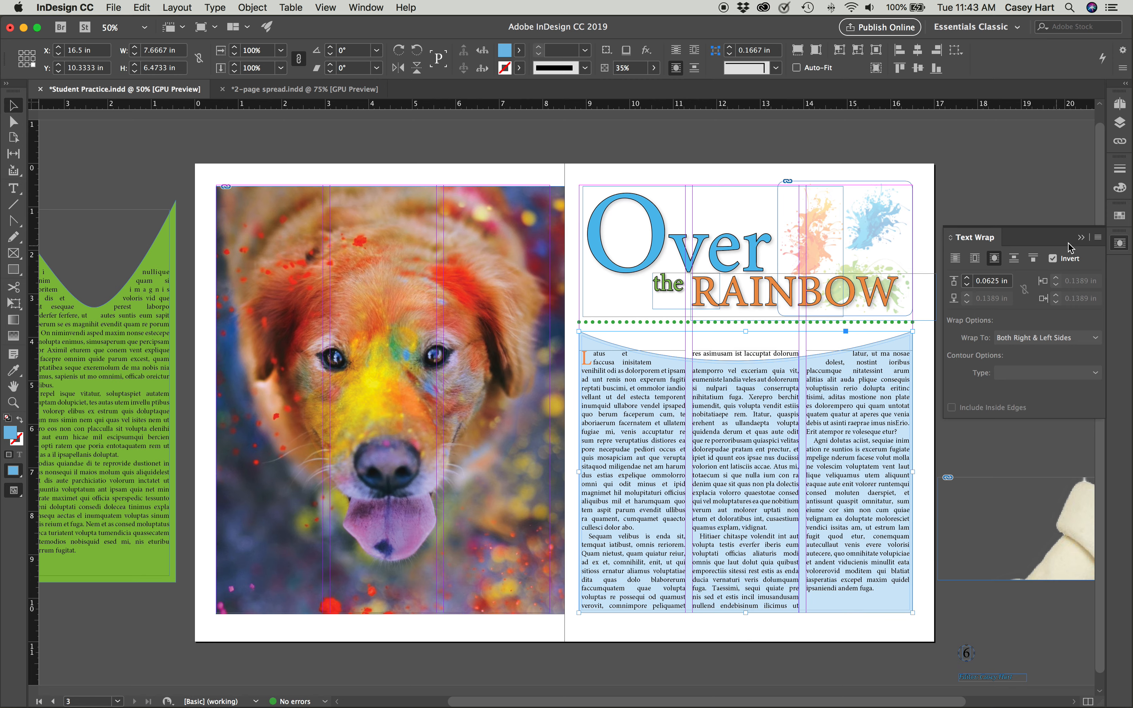
click(1080, 237)
Fit the columns' upper edges to the curve: middle column about 5.69 in high, right column about 6.01 in, left column slightly taller.
click(739, 419)
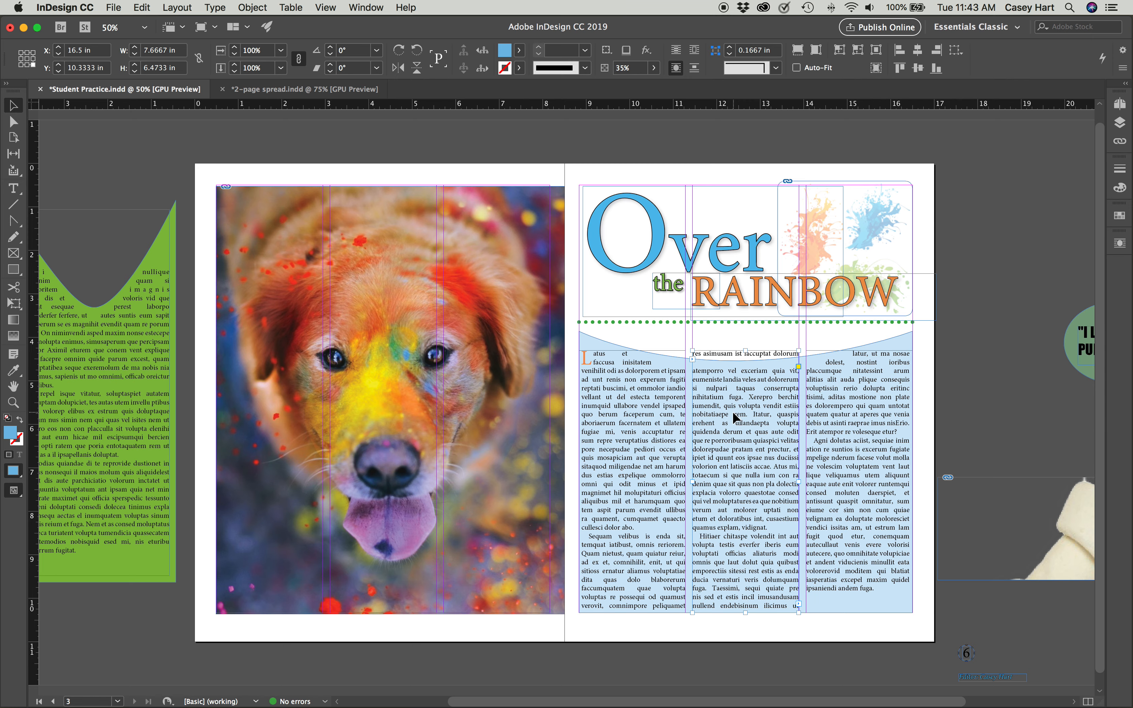
drag(749, 349, 746, 362)
click(892, 361)
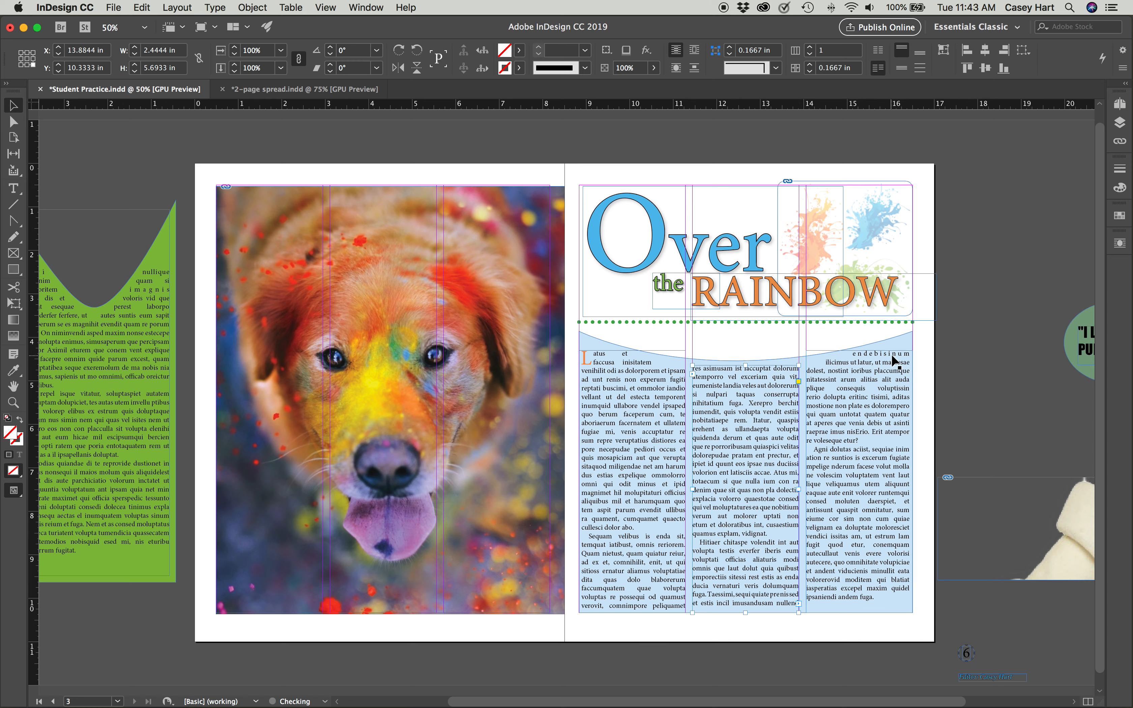
drag(858, 351, 857, 358)
click(619, 355)
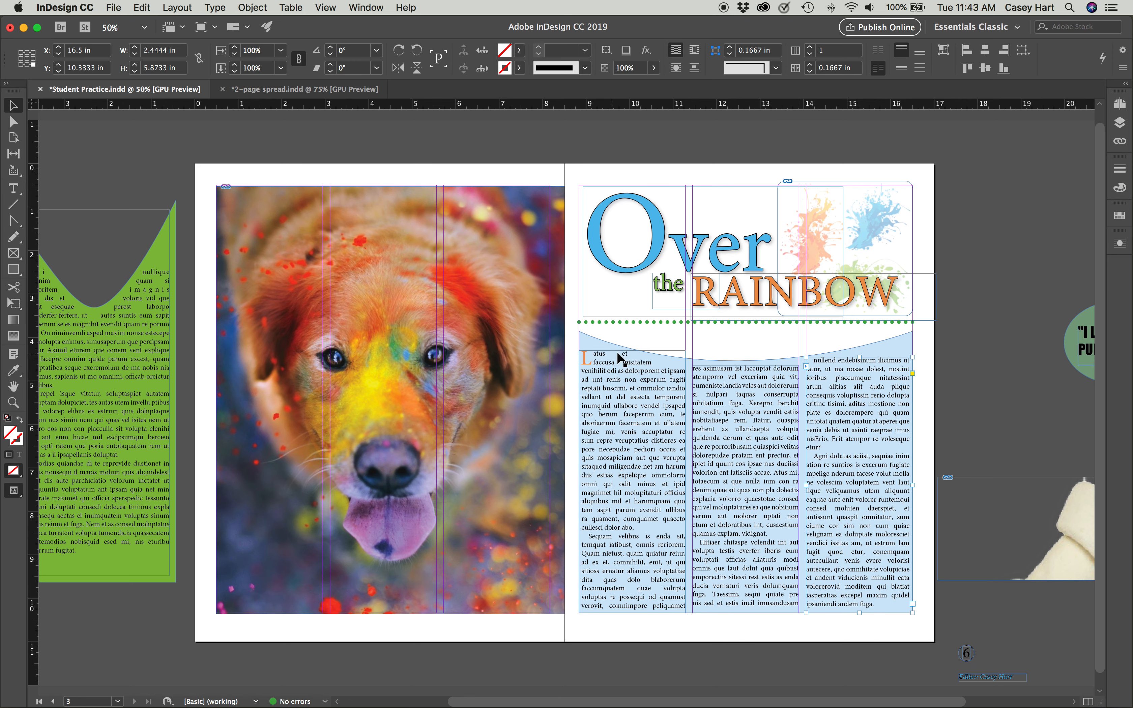
drag(632, 350, 633, 347)
click(859, 356)
drag(860, 356, 860, 350)
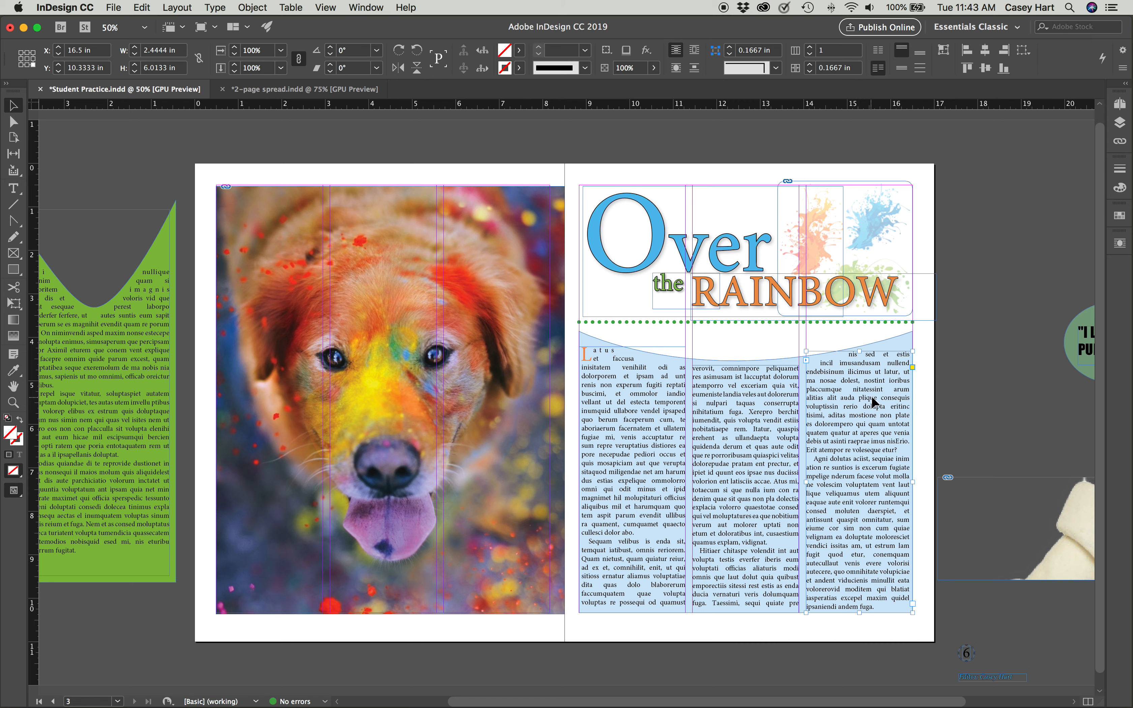
Deselect everything, preview the spread without guides and frame edges, and return to the normal view.
click(743, 634)
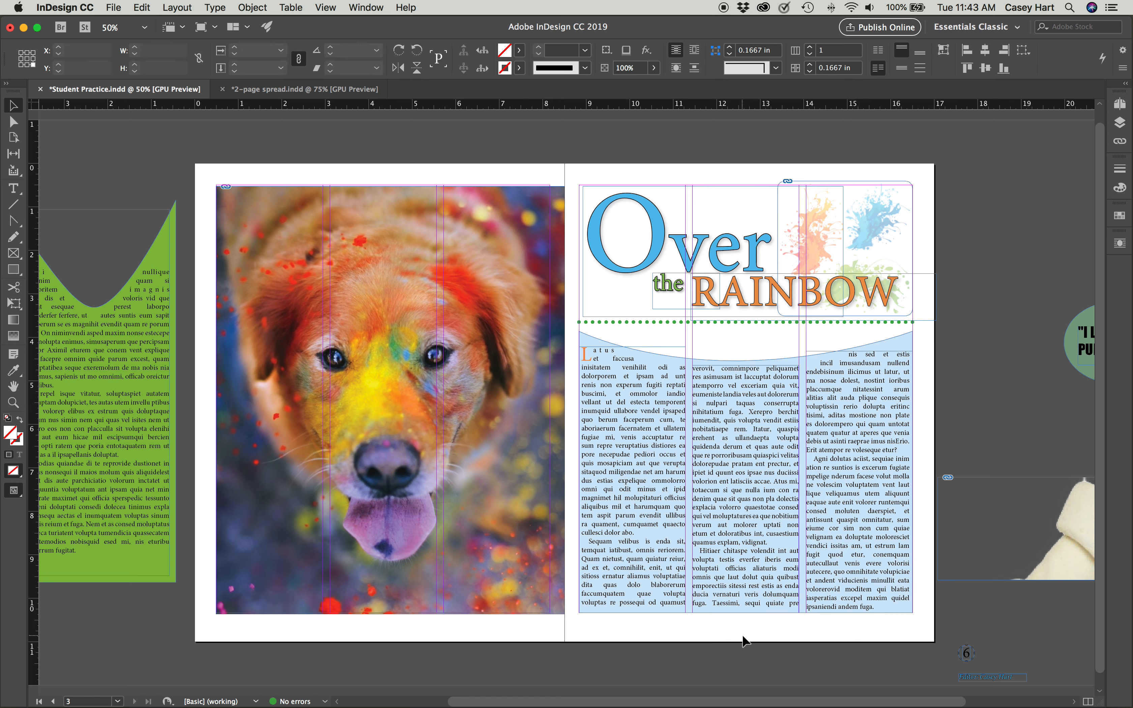
key(w)
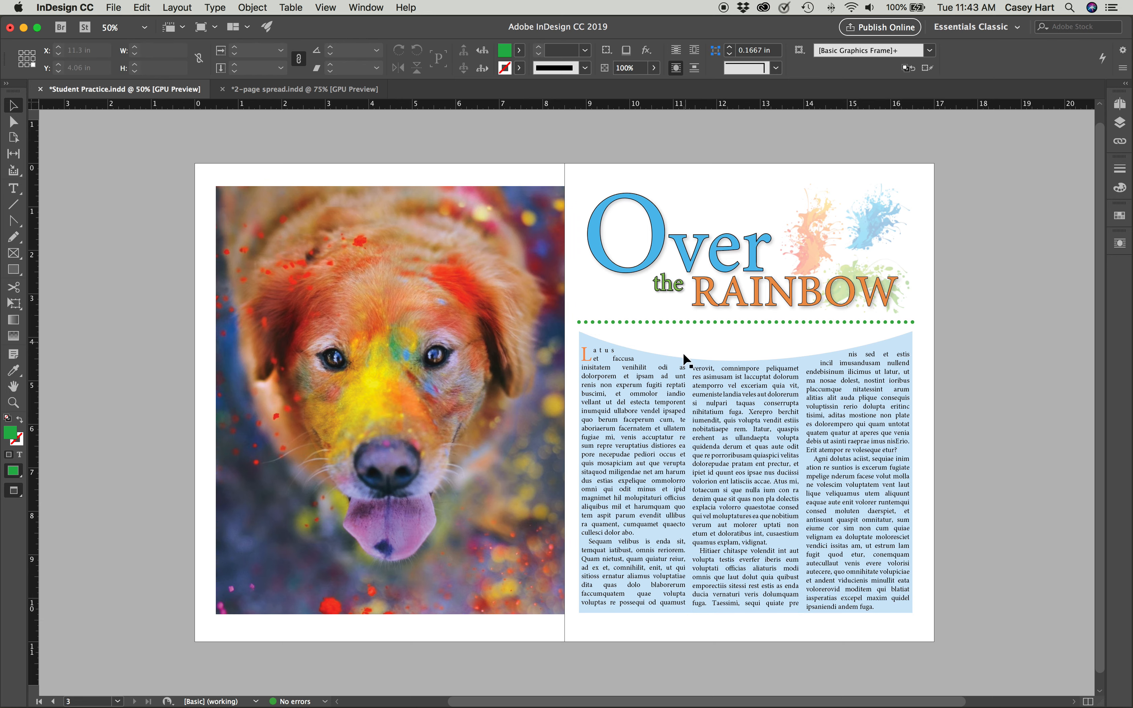
scroll(877, 698, right, 5)
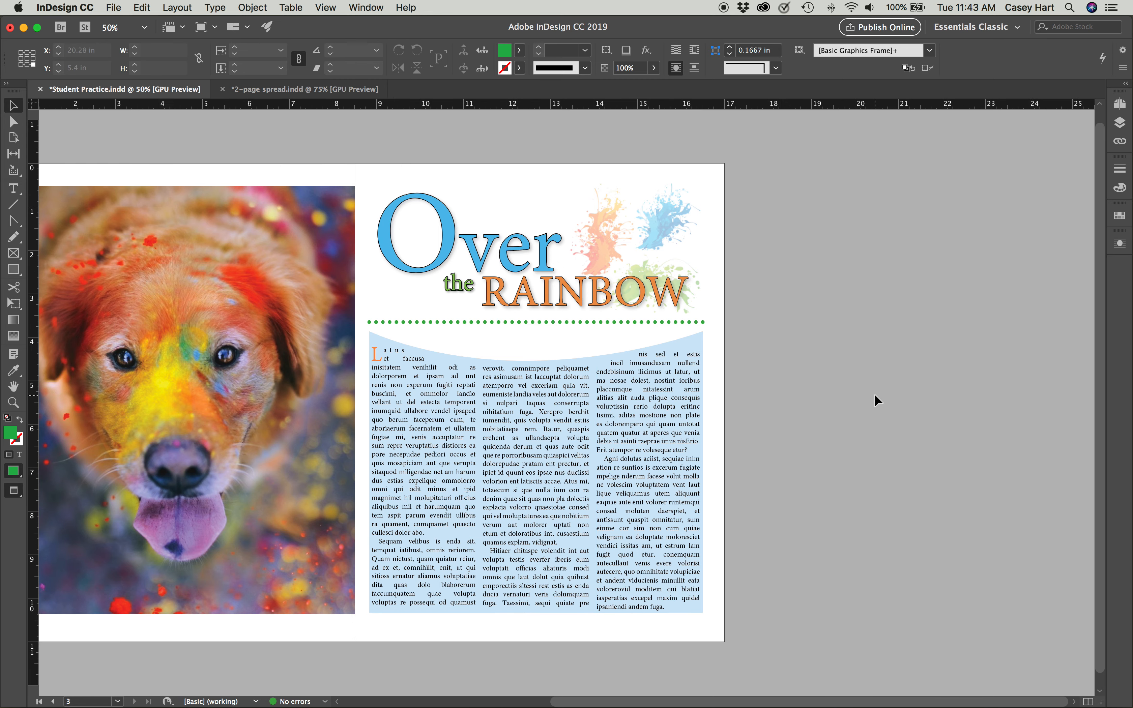
key(w)
Move the bone image onto the lower edge of the left and middle text columns and check it in the page preview.
click(848, 544)
drag(848, 544, 470, 609)
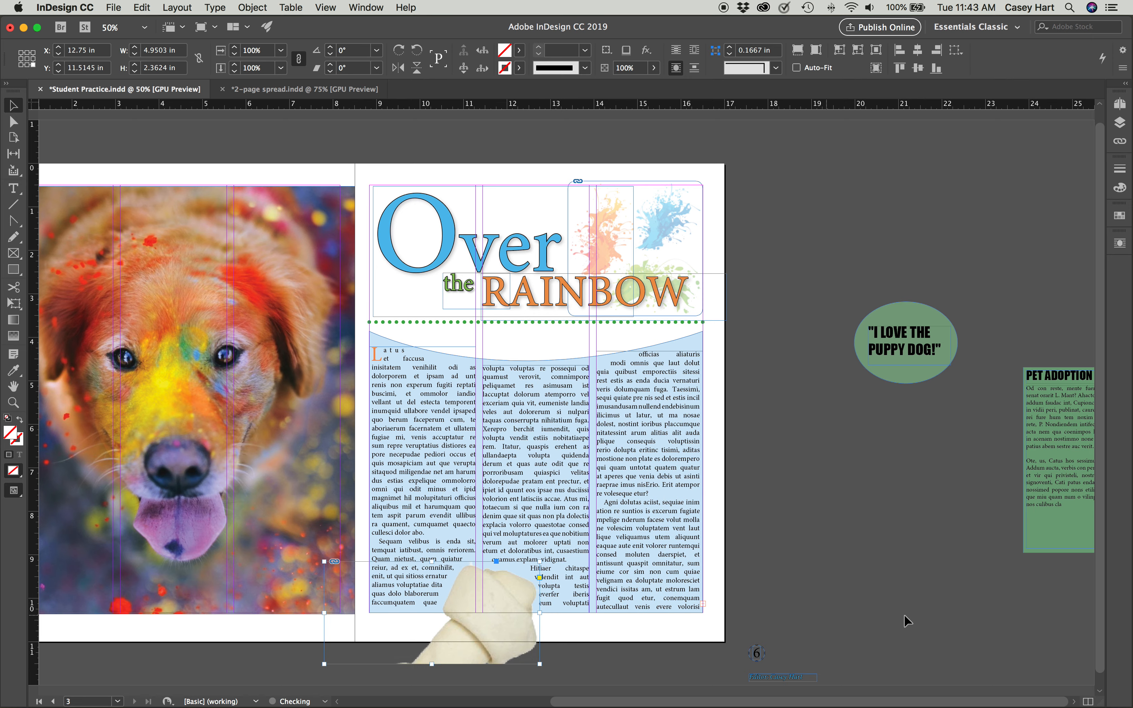
key(w)
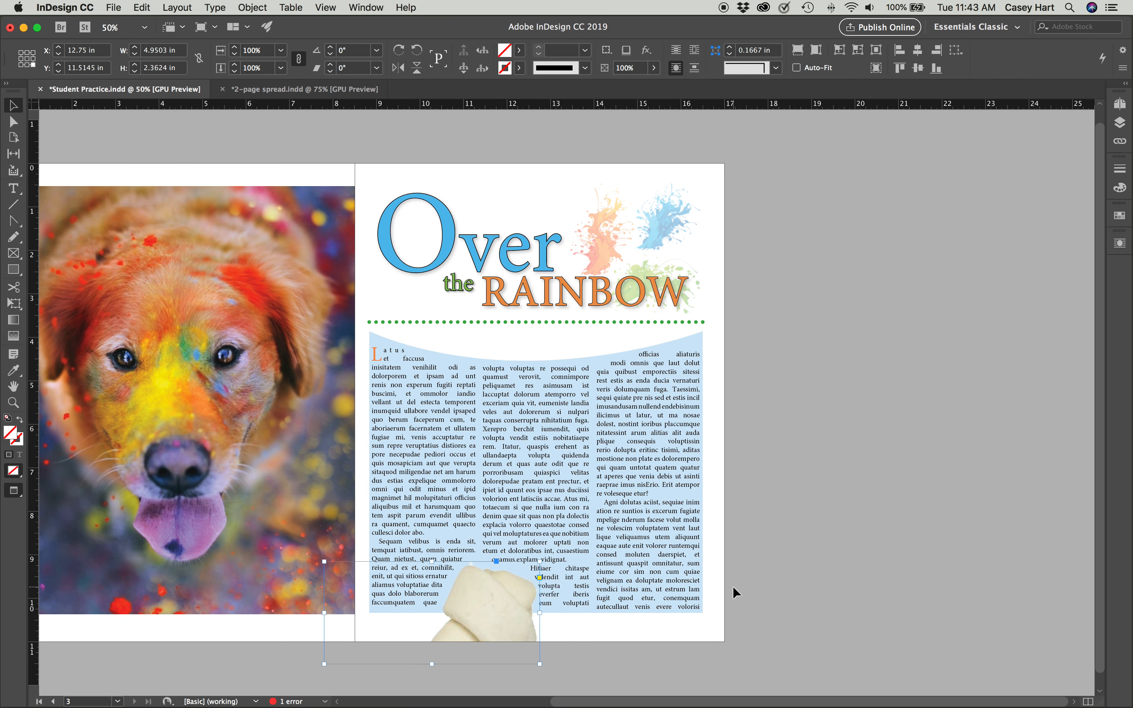
key(w)
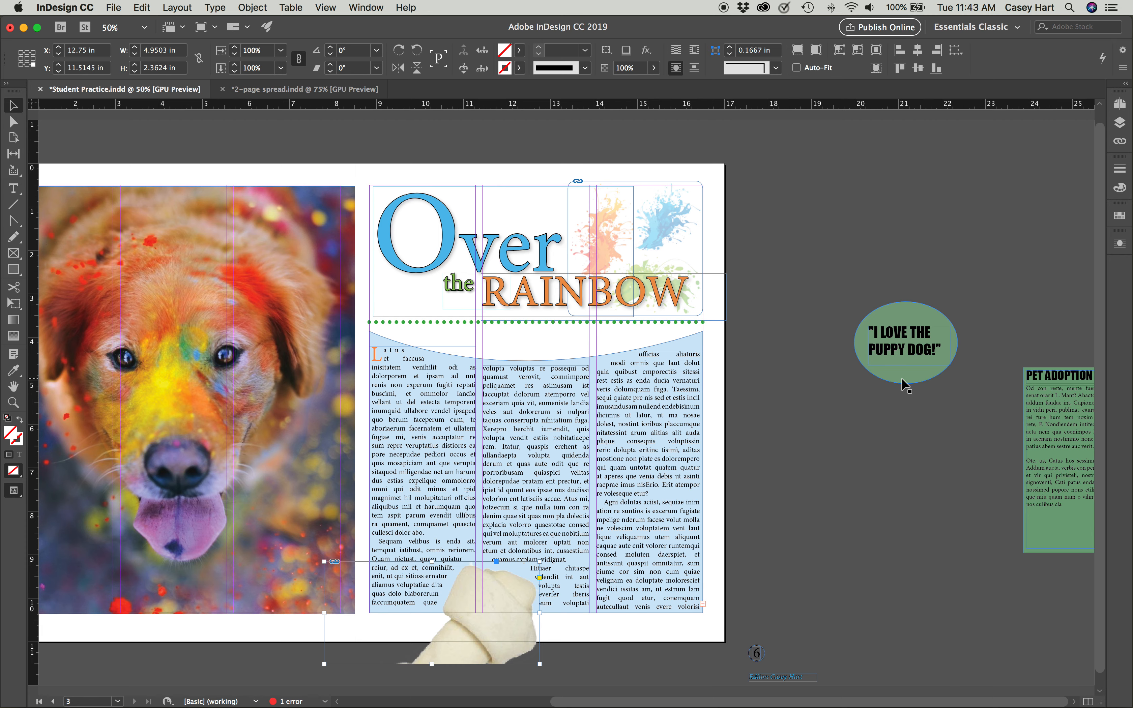
Move the green "I LOVE THE PUPPY DOG!" oval with its text between the middle and right columns, reducing the oval to about 2.16 by 1.71 in.
click(903, 380)
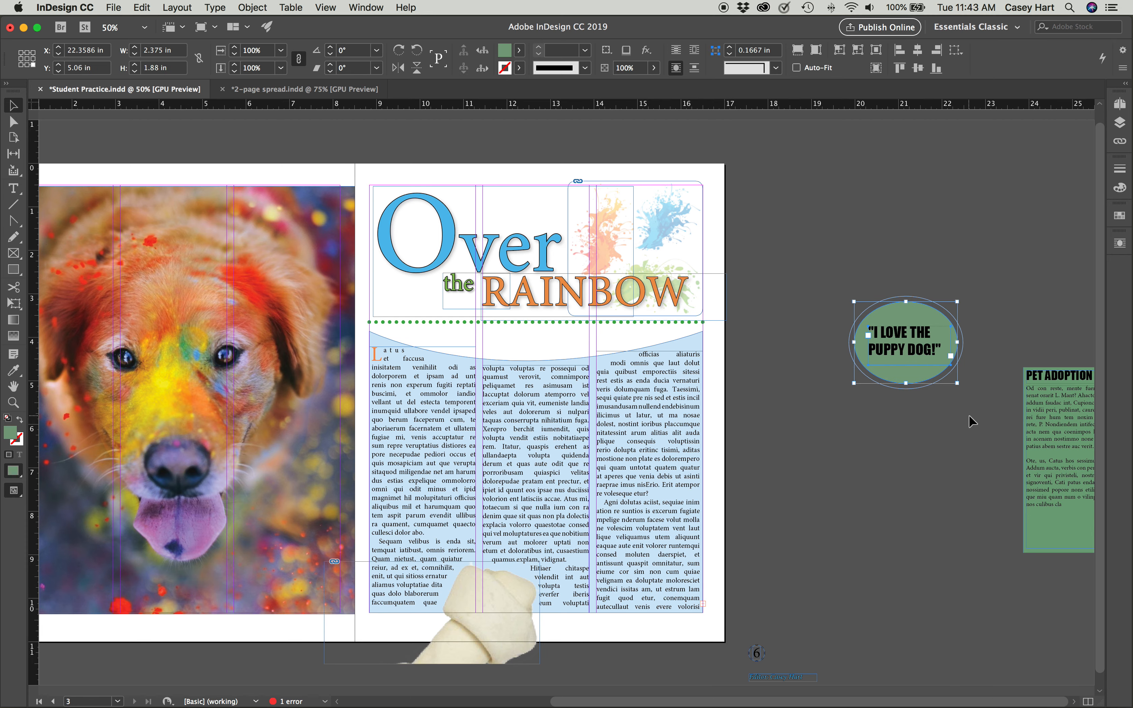
shift+click(915, 352)
drag(915, 351, 601, 482)
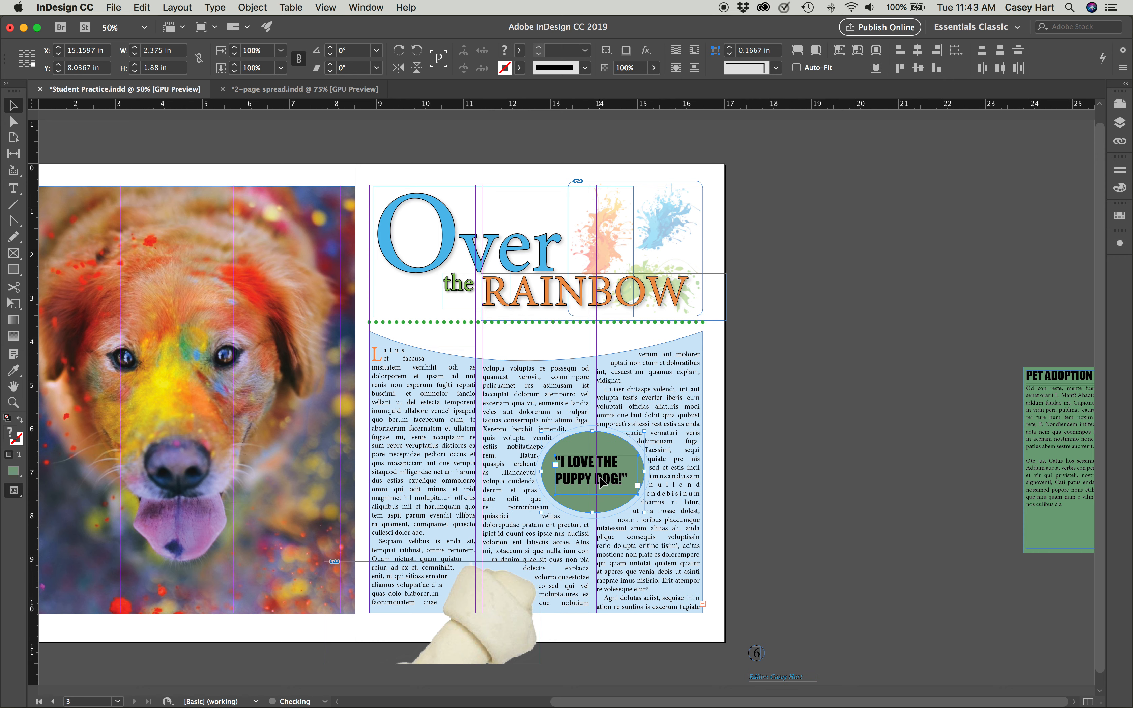
drag(644, 512, 634, 499)
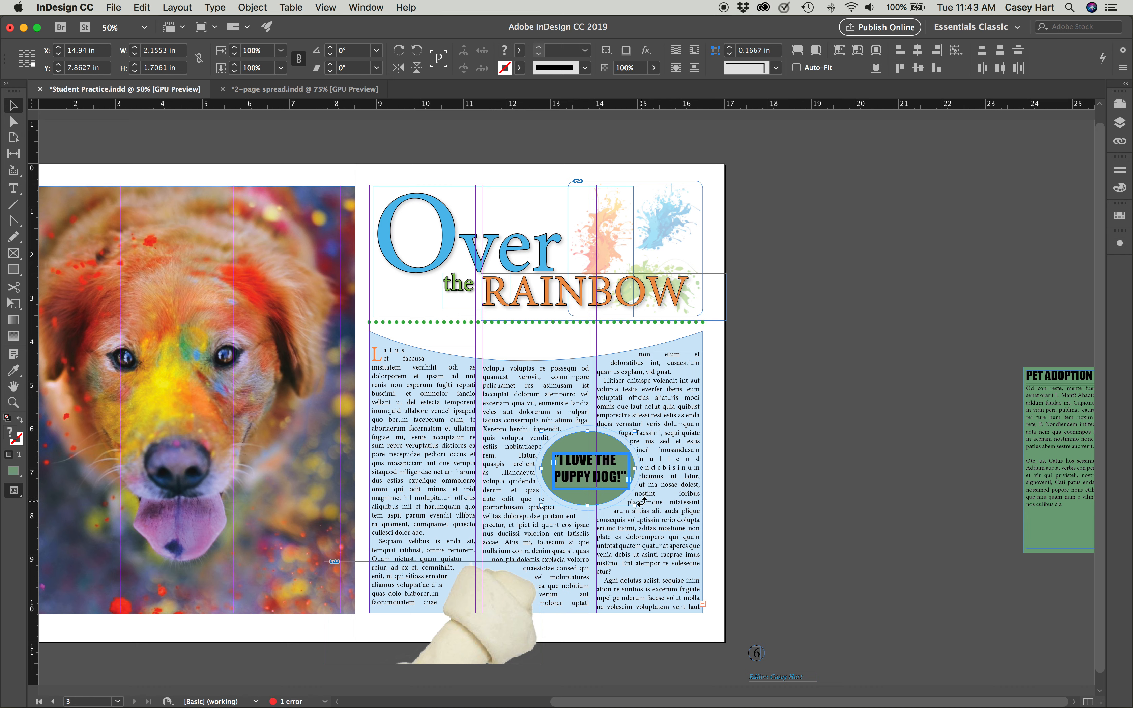
drag(579, 443, 584, 445)
click(796, 536)
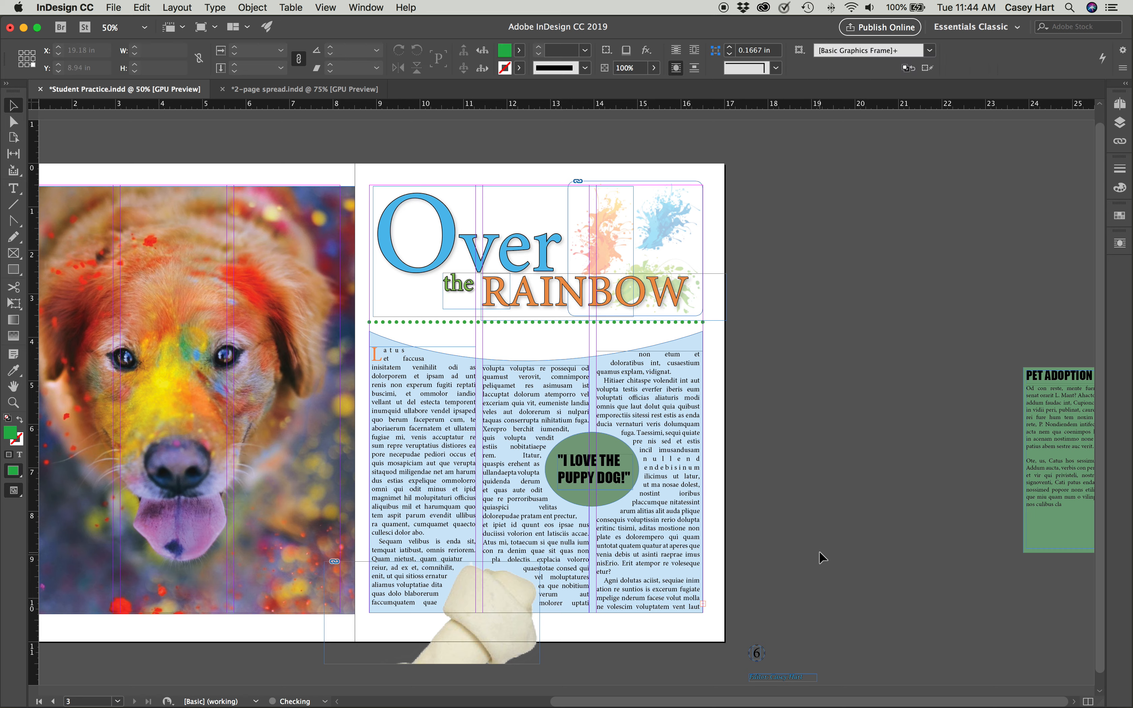
Reduce the green oval's text wrap offset by one increment, deselect it, and preview the whole spread without guides and frame edges.
click(604, 499)
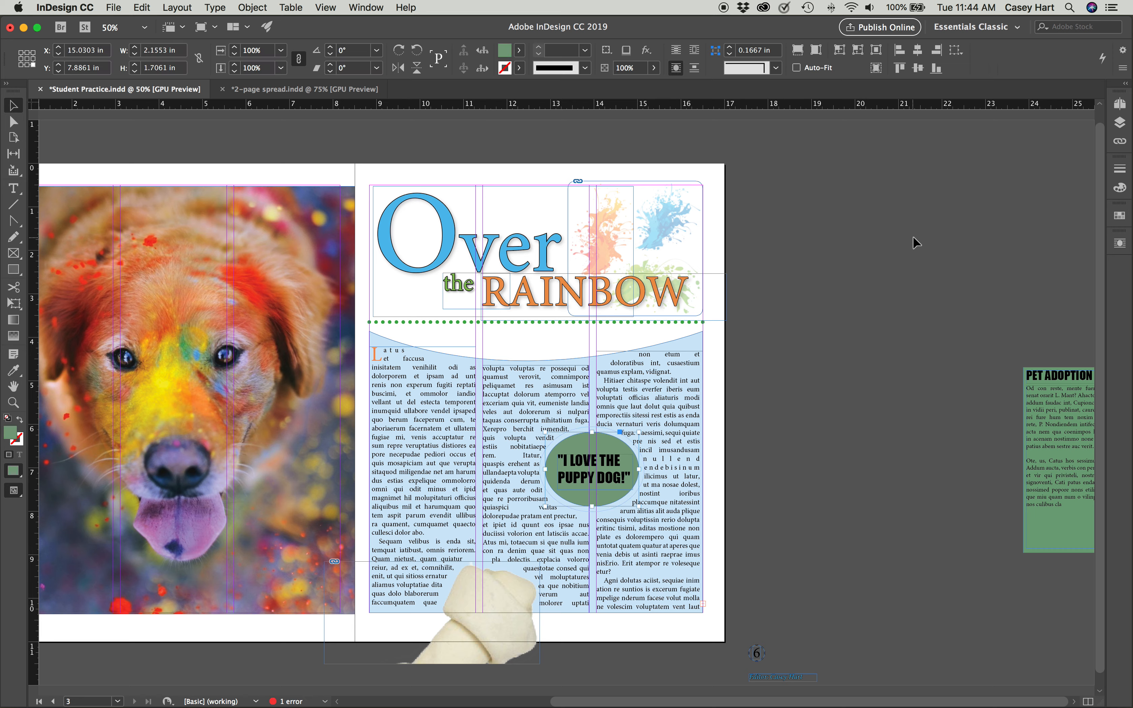
click(1120, 242)
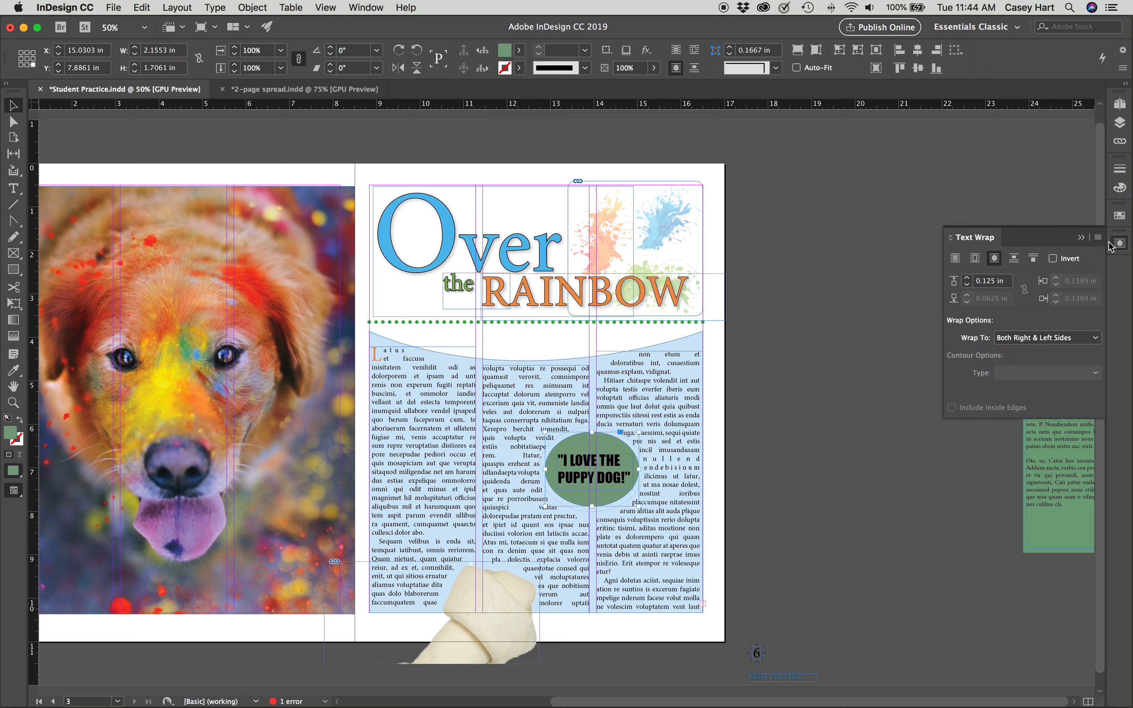
click(966, 284)
click(864, 417)
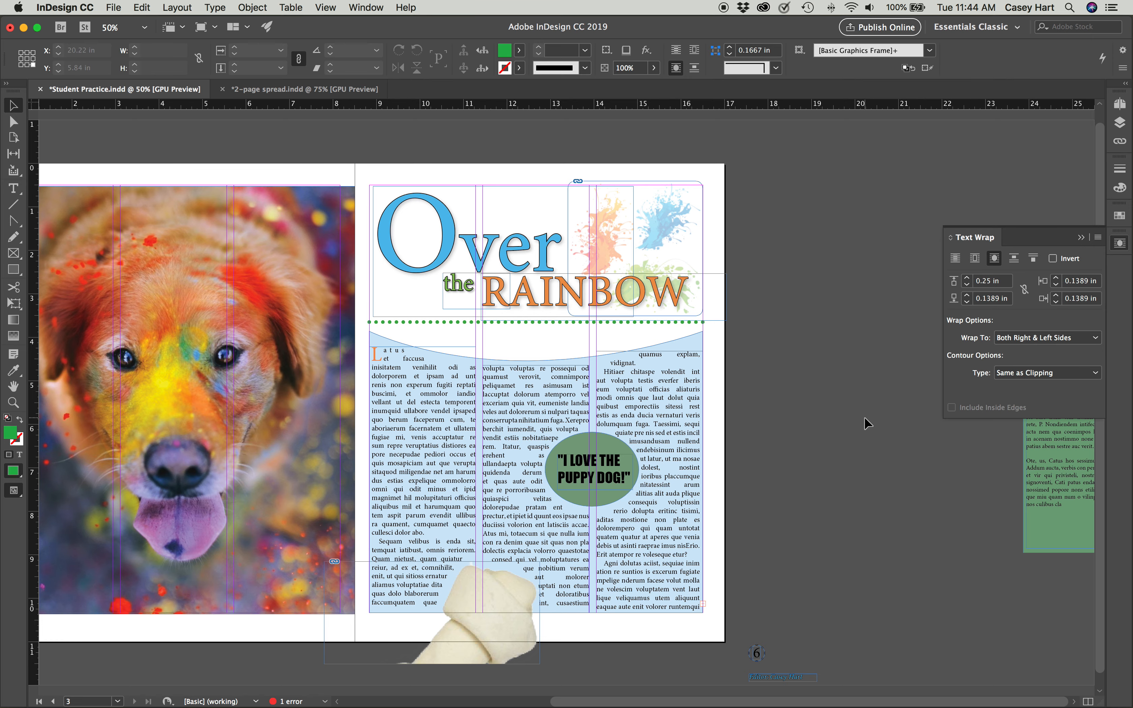
key(w)
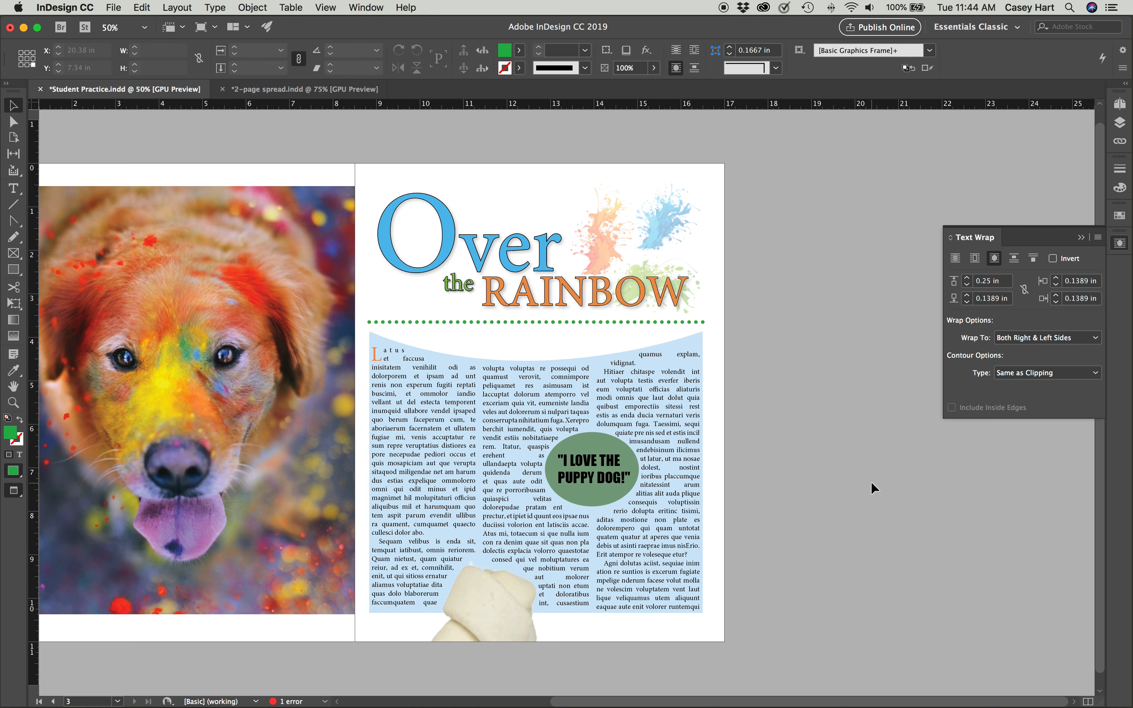
scroll(866, 480, left, 5)
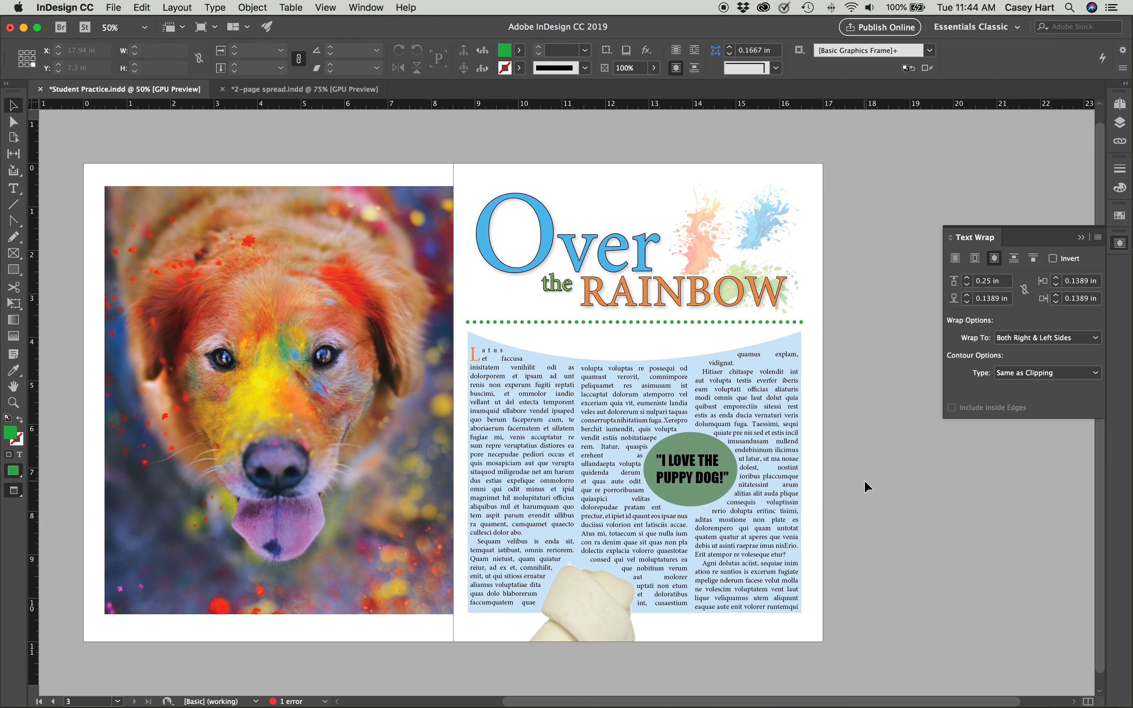